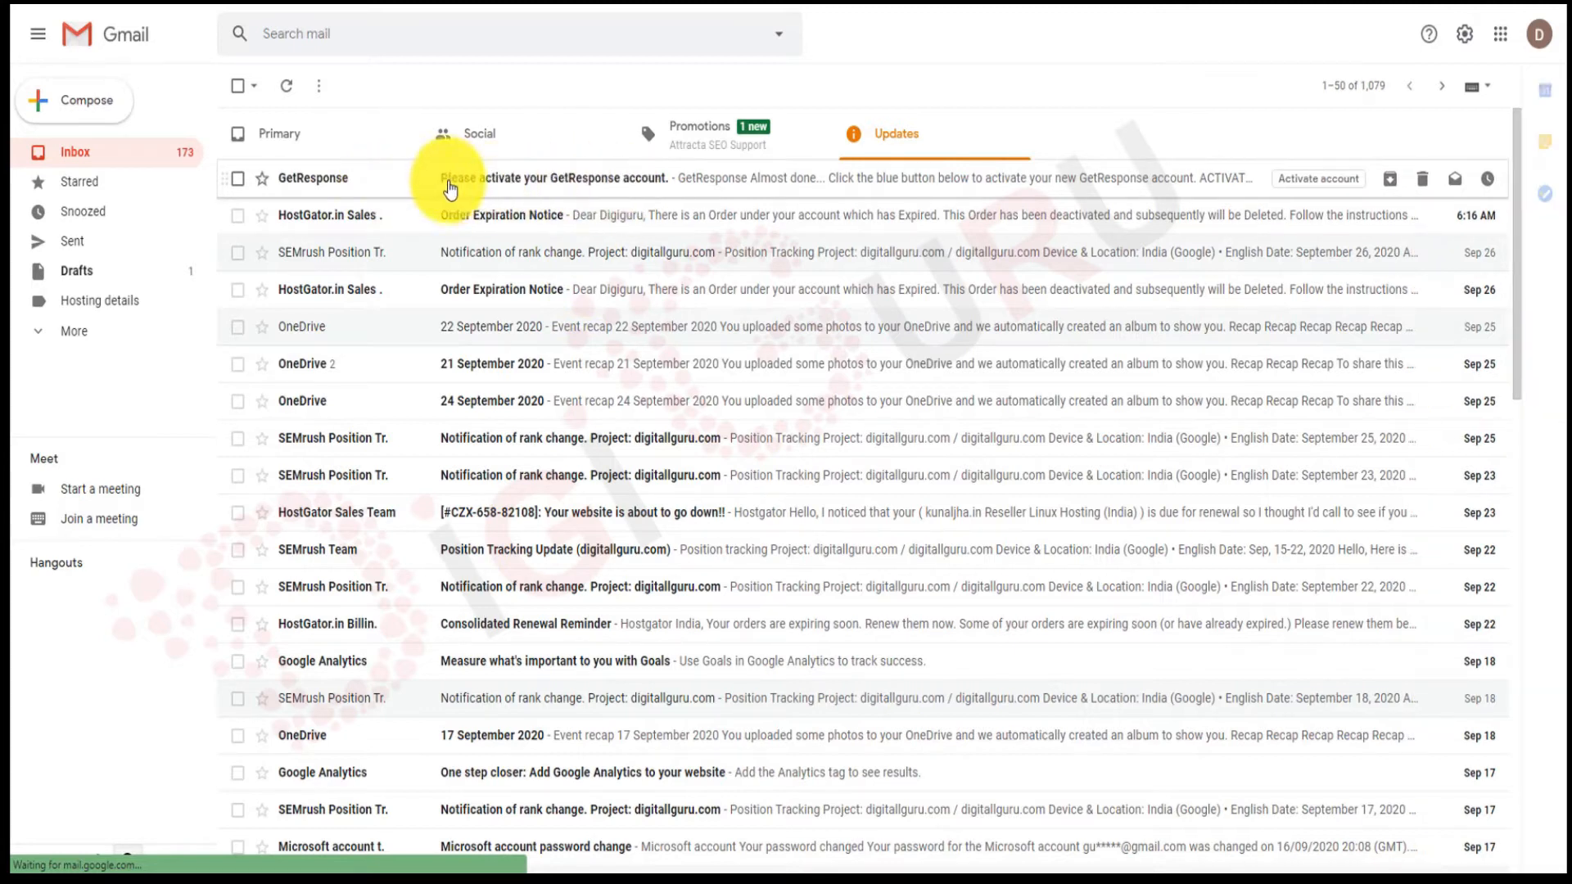
# Open the 'Please activate your GetResponse account' email in Gmail.
pyautogui.click(580, 193)
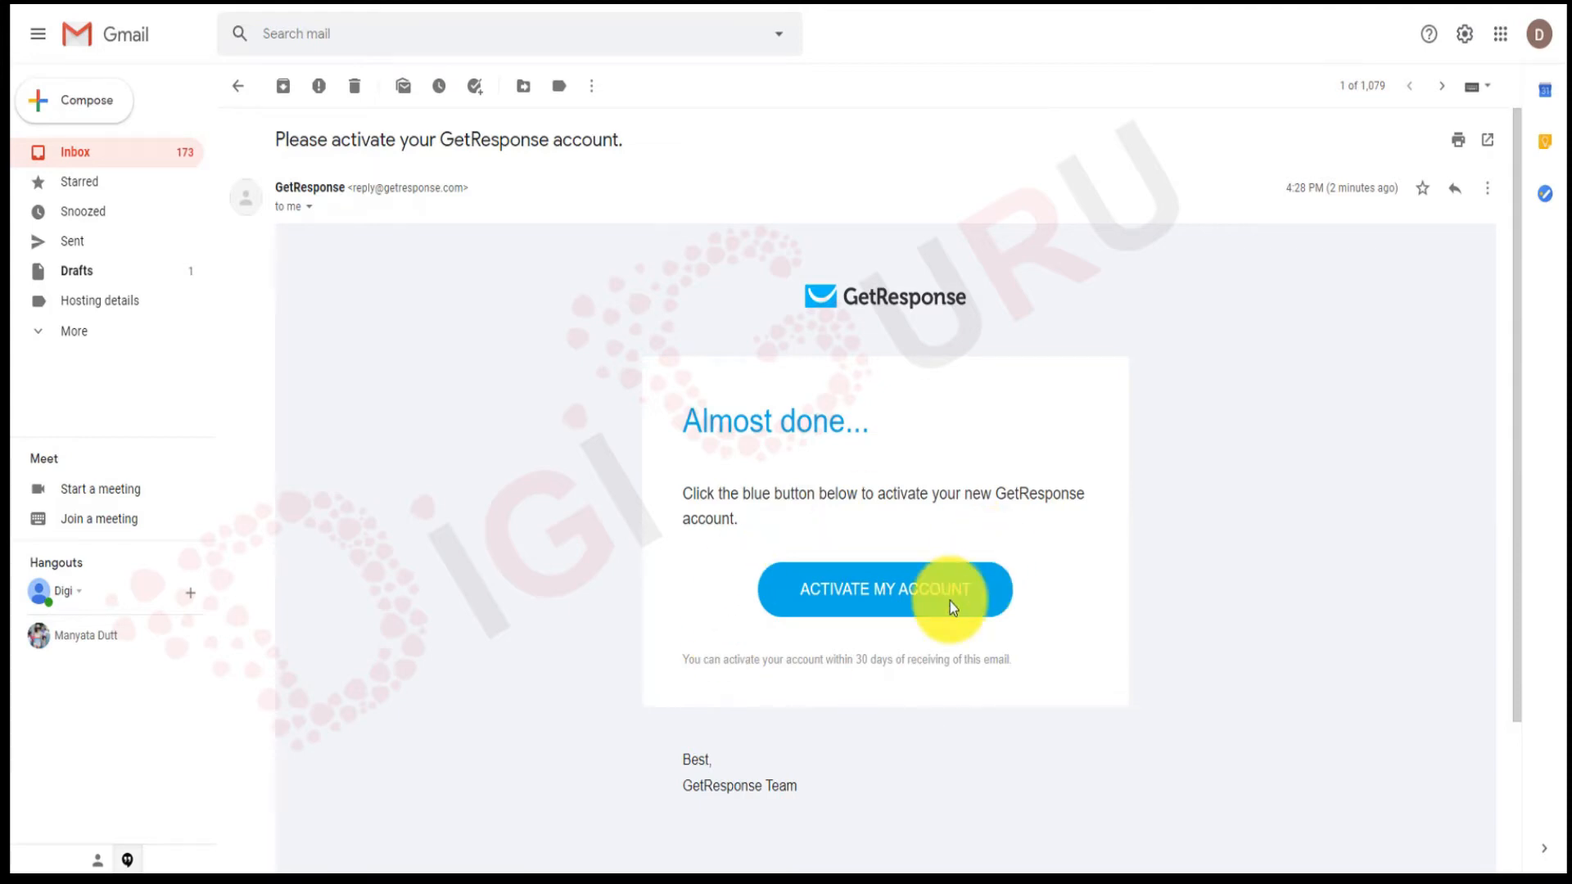
# Activate the account and enter the last name, street address and ZIP code.
pyautogui.click(868, 598)
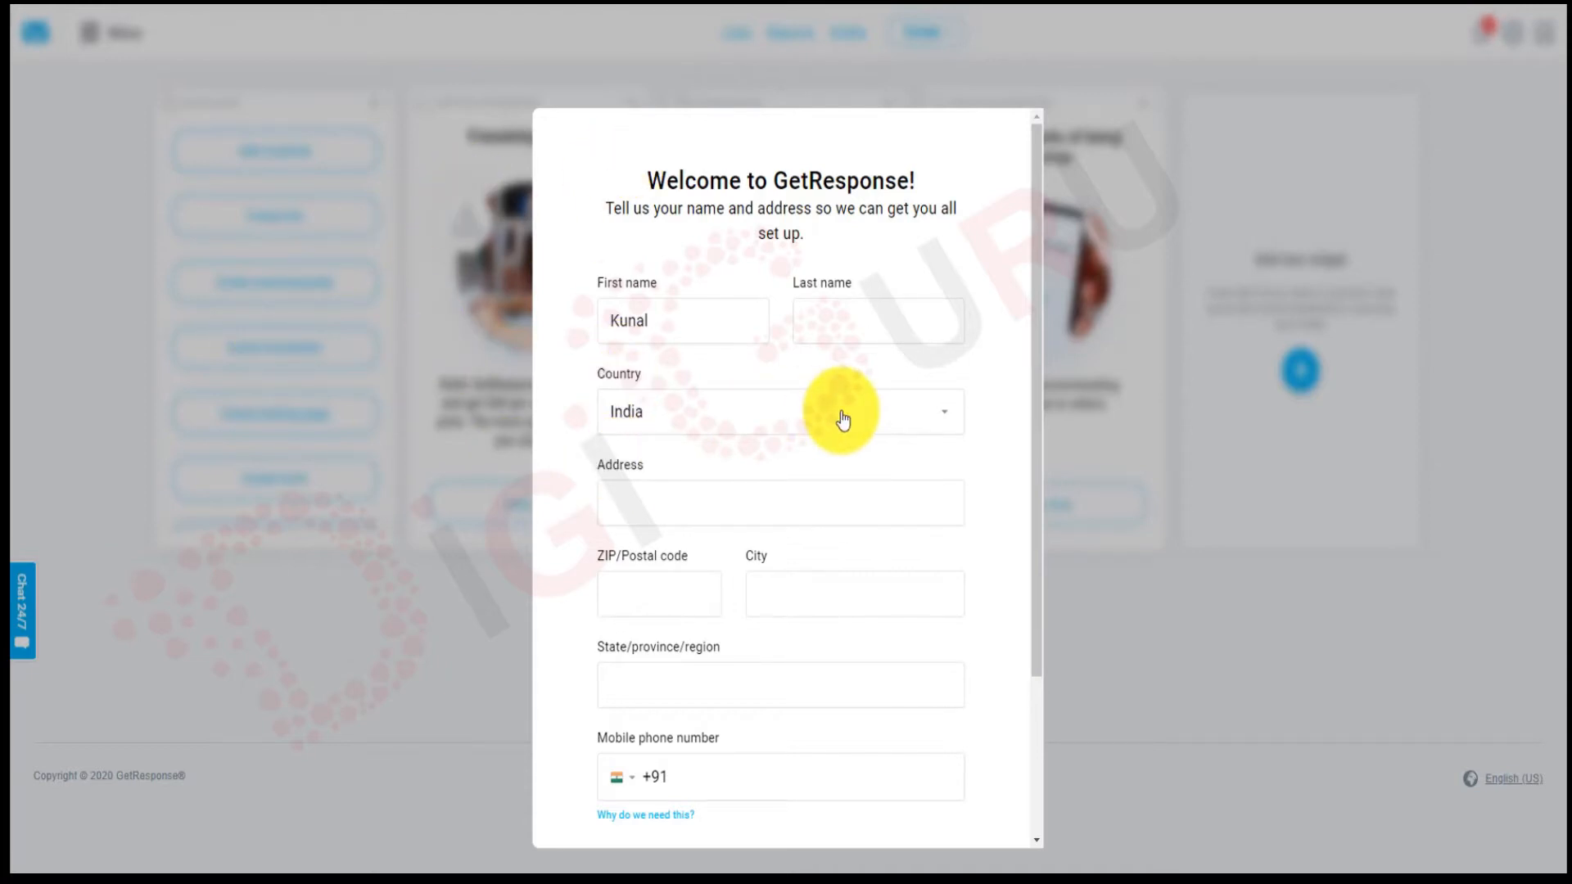
pyautogui.click(863, 323)
pyautogui.write('Jha')
pyautogui.click(734, 509)
pyautogui.write('delhi')
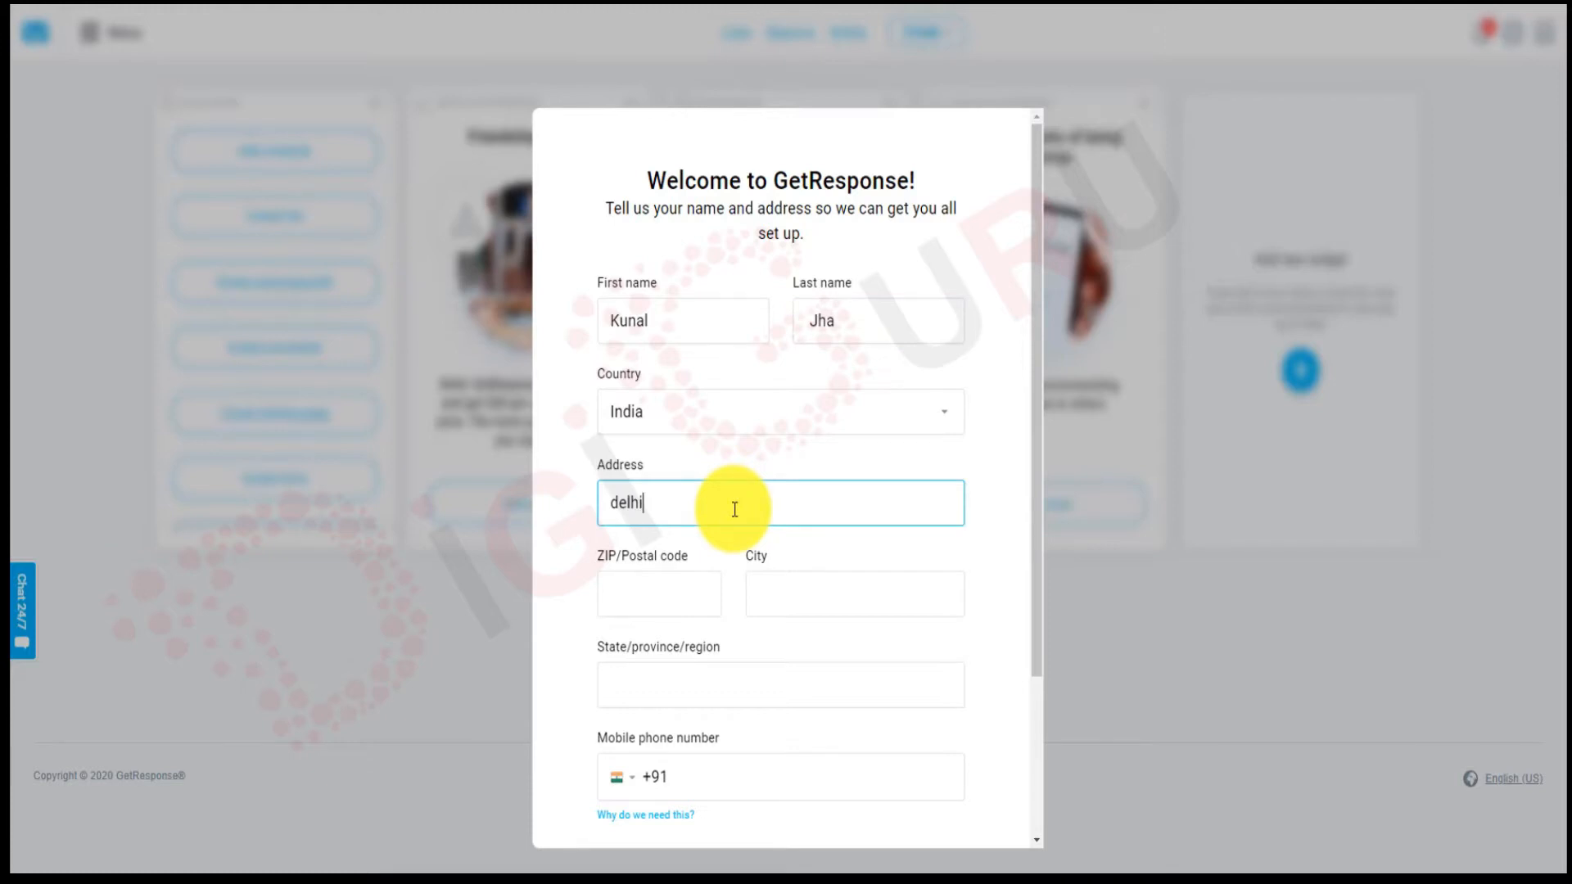
pyautogui.click(683, 590)
pyautogui.write('201014')
# Enter the city, state and mobile phone number, then submit the welcome form.
pyautogui.click(806, 604)
pyautogui.write('noida')
pyautogui.scroll(-1, 806, 604)
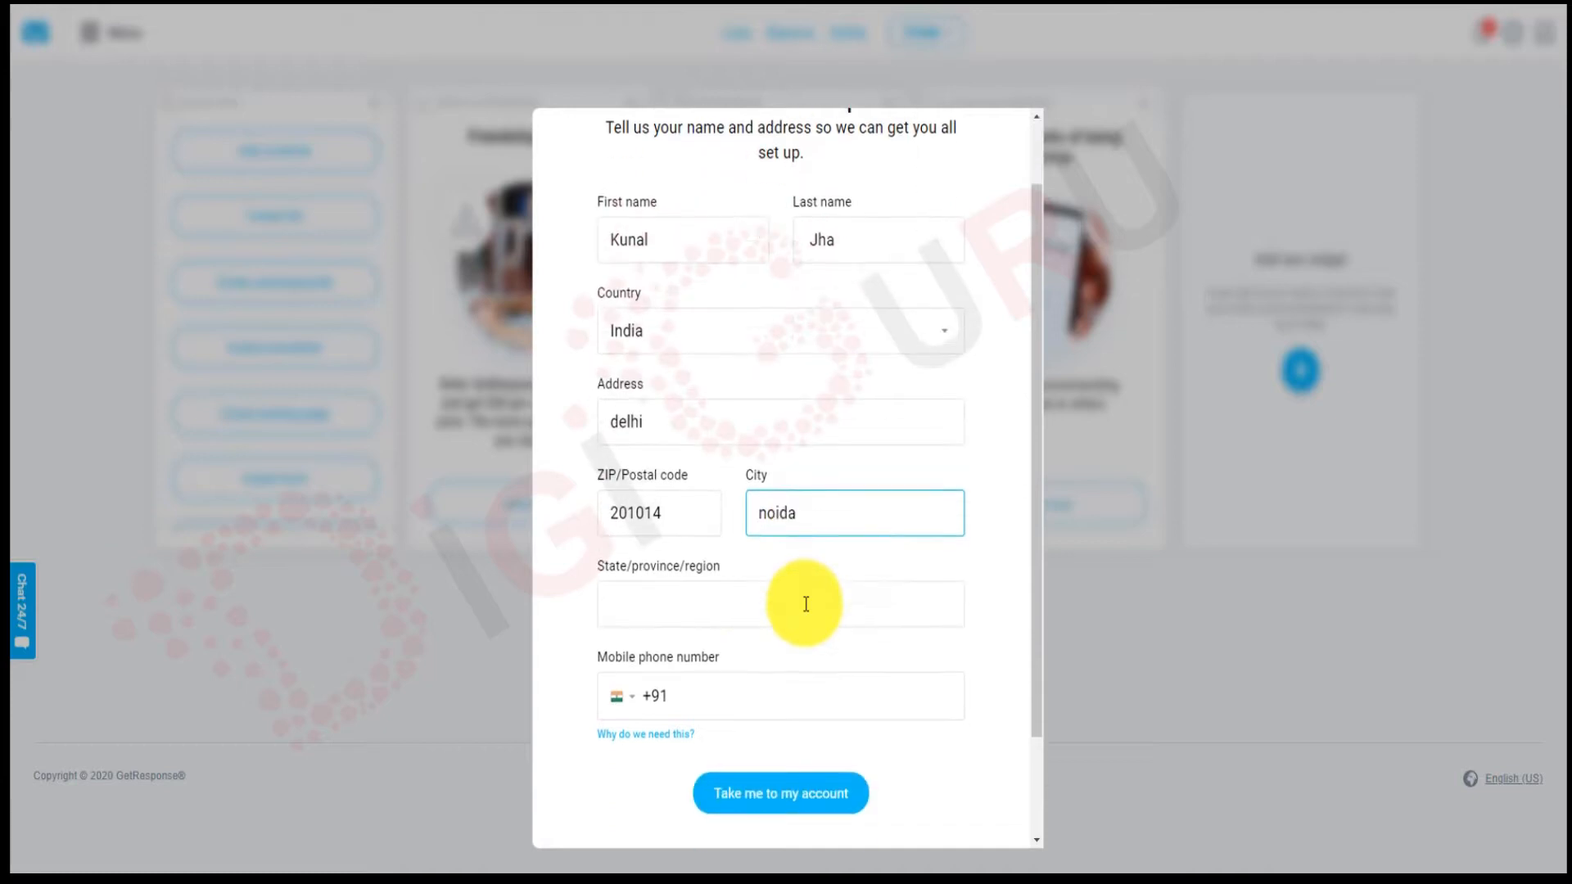
pyautogui.click(759, 607)
pyautogui.write('Up')
pyautogui.scroll(-1, 759, 609)
pyautogui.click(770, 656)
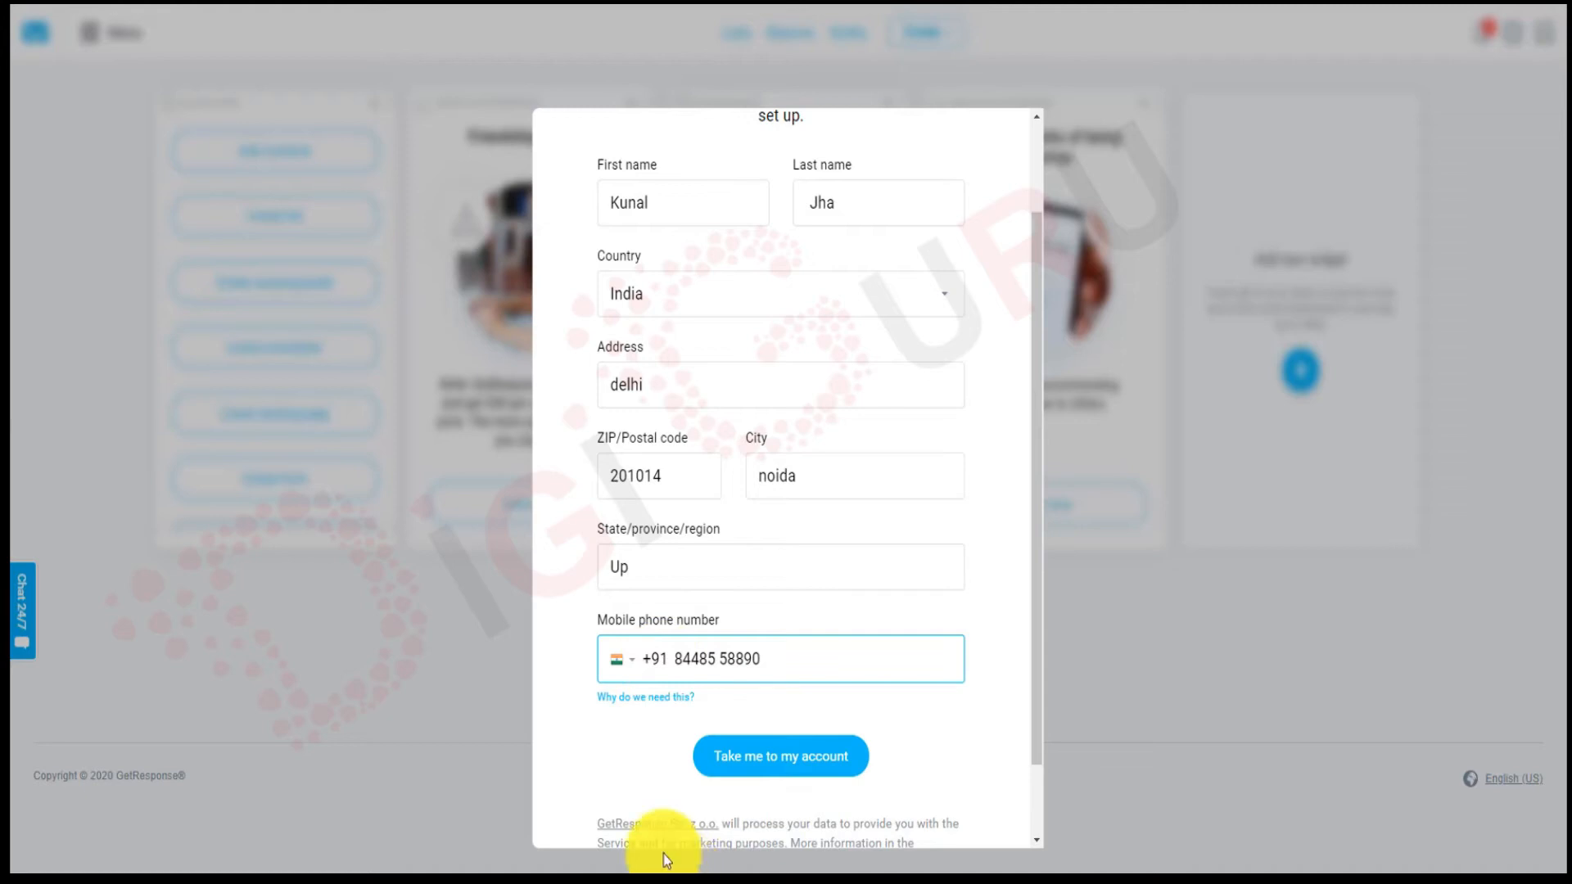
pyautogui.click(812, 759)
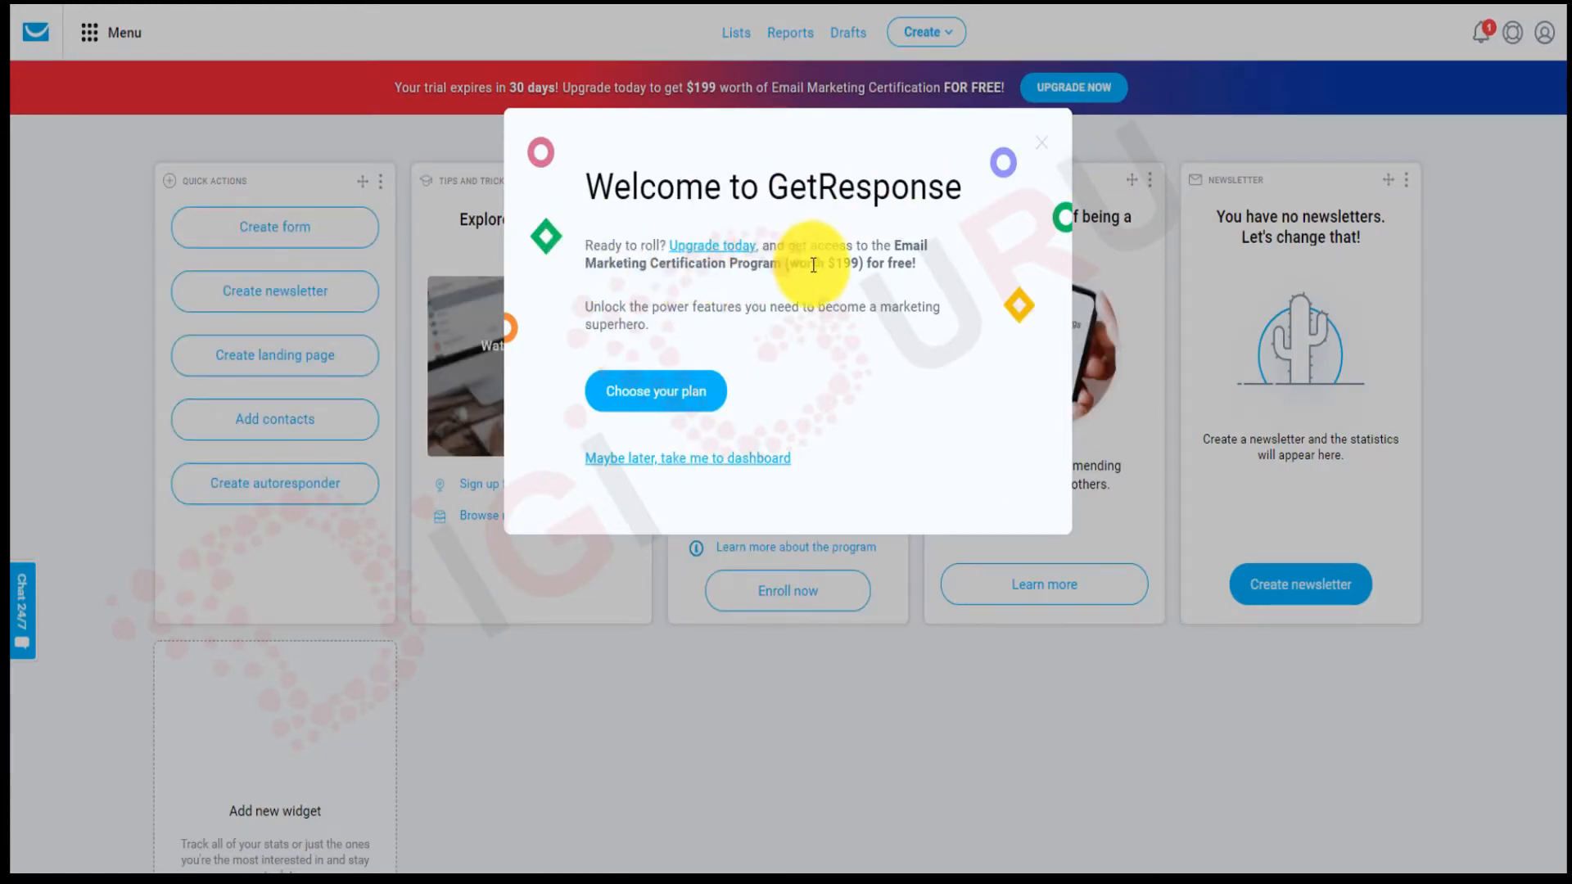
# Skip the plan offer with 'Maybe later, take me to dashboard'.
pyautogui.click(681, 460)
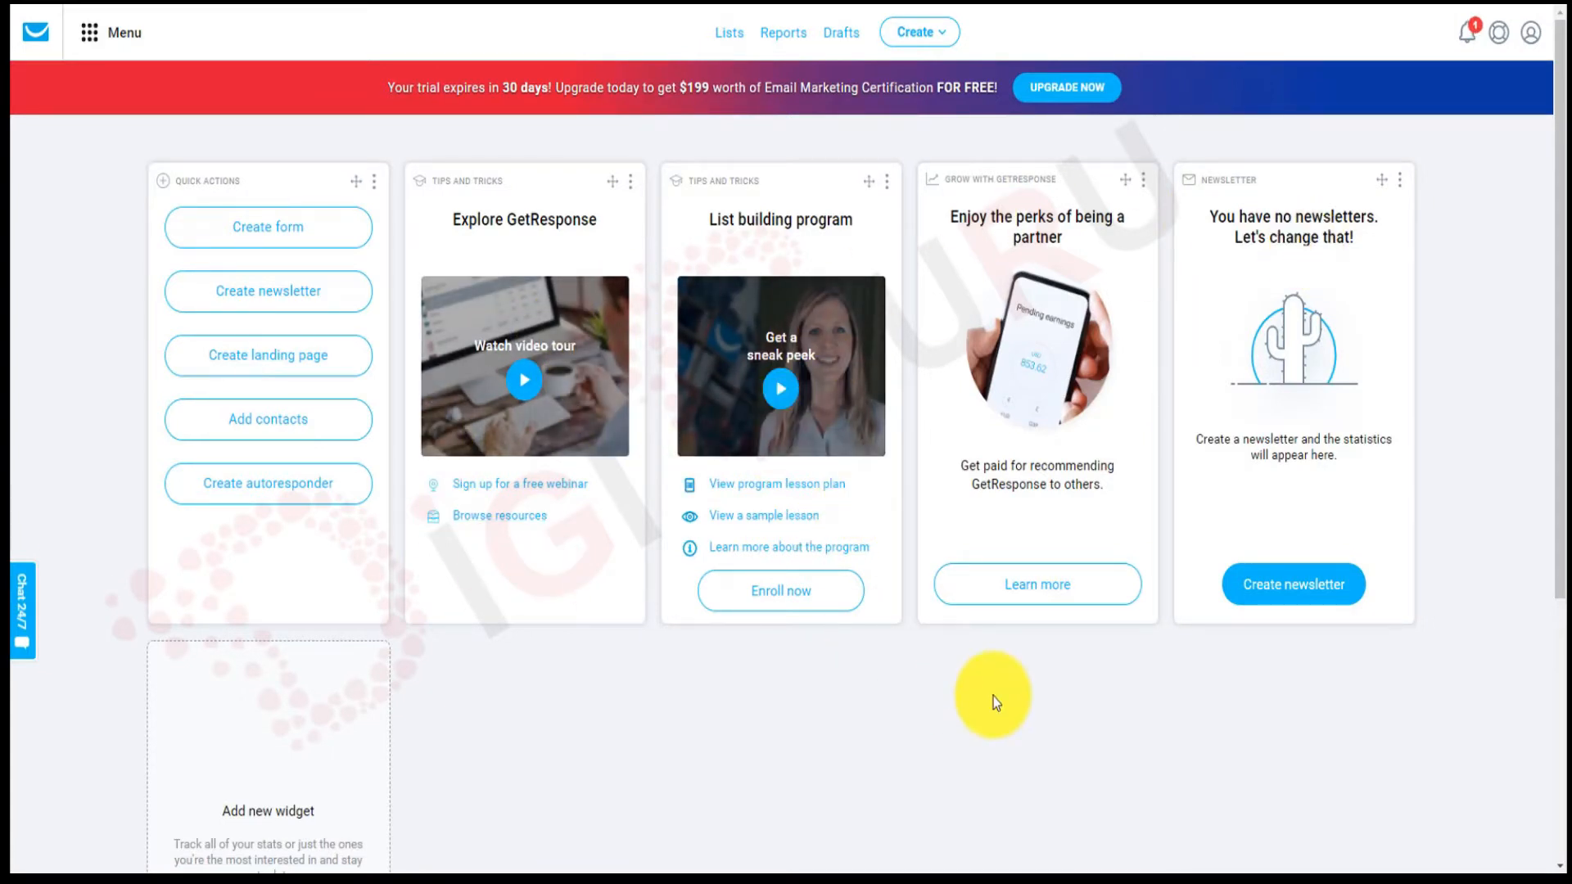
pyautogui.scroll(-1, 684, 711)
pyautogui.scroll(1, 685, 710)
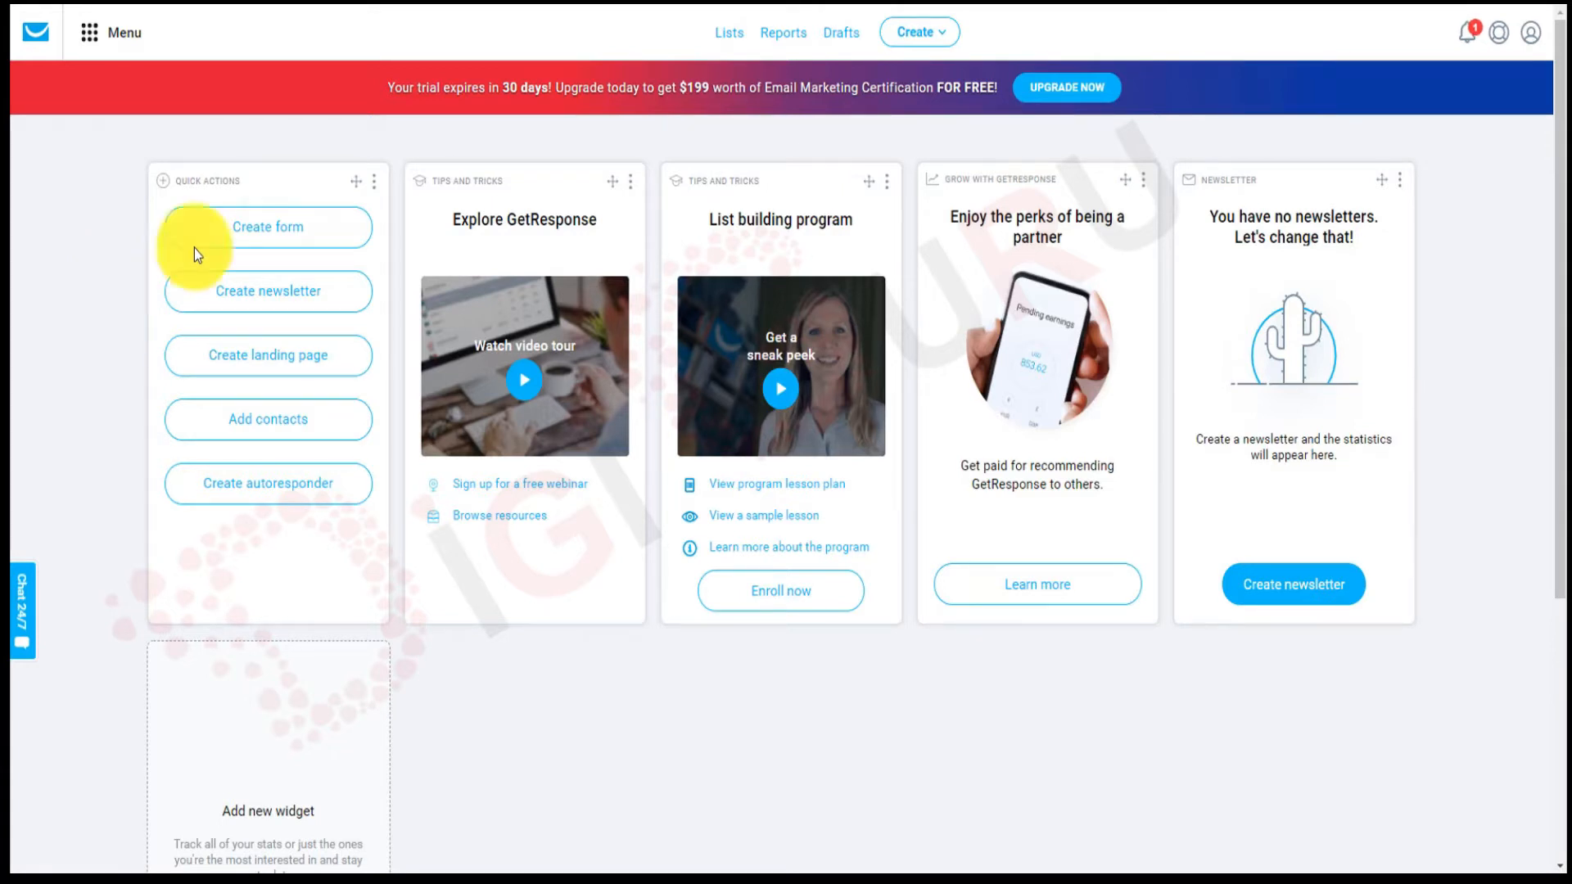
# Start a new sign-up form from the Quick Actions Create form option.
pyautogui.click(270, 237)
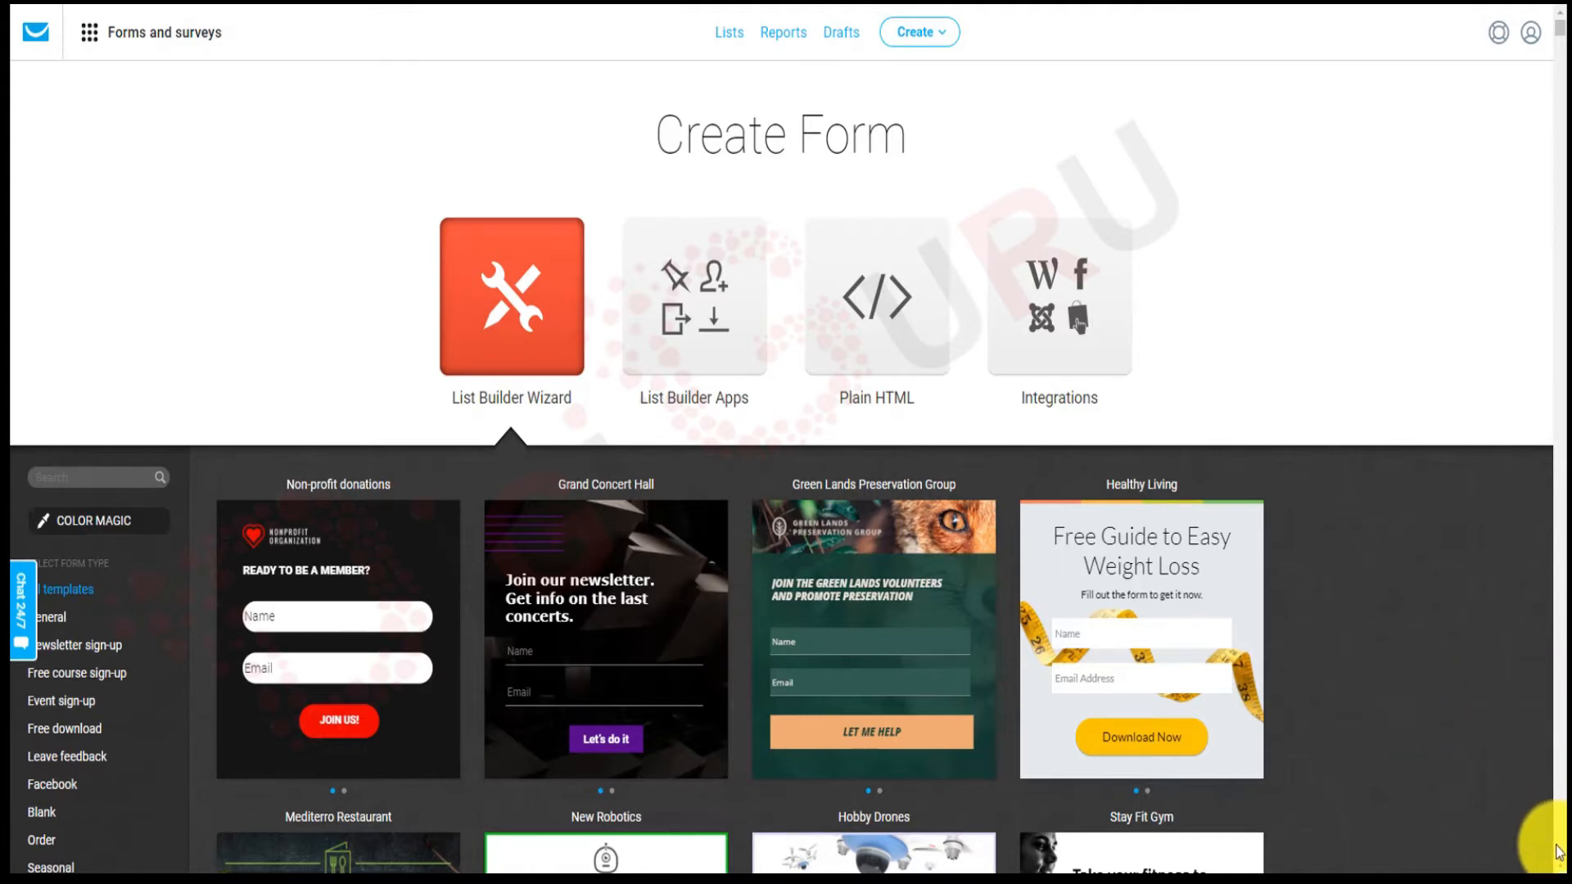
# Pick the Mediterro Restaurant template from the form template gallery.
pyautogui.scroll(-3, 1558, 855)
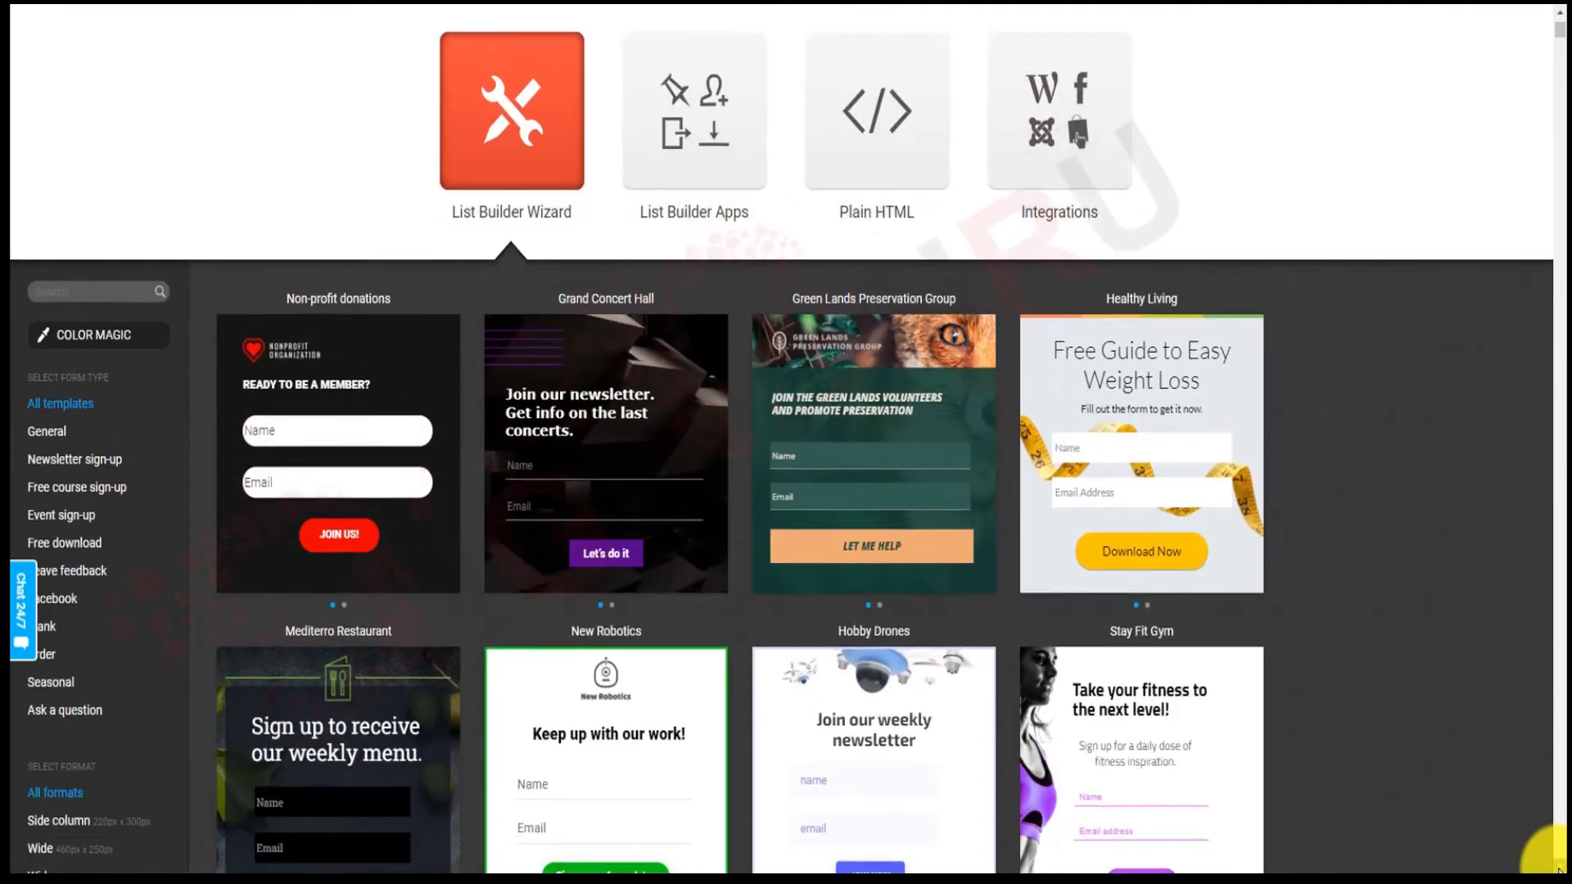
pyautogui.scroll(-1, 1558, 869)
pyautogui.scroll(-2, 1558, 869)
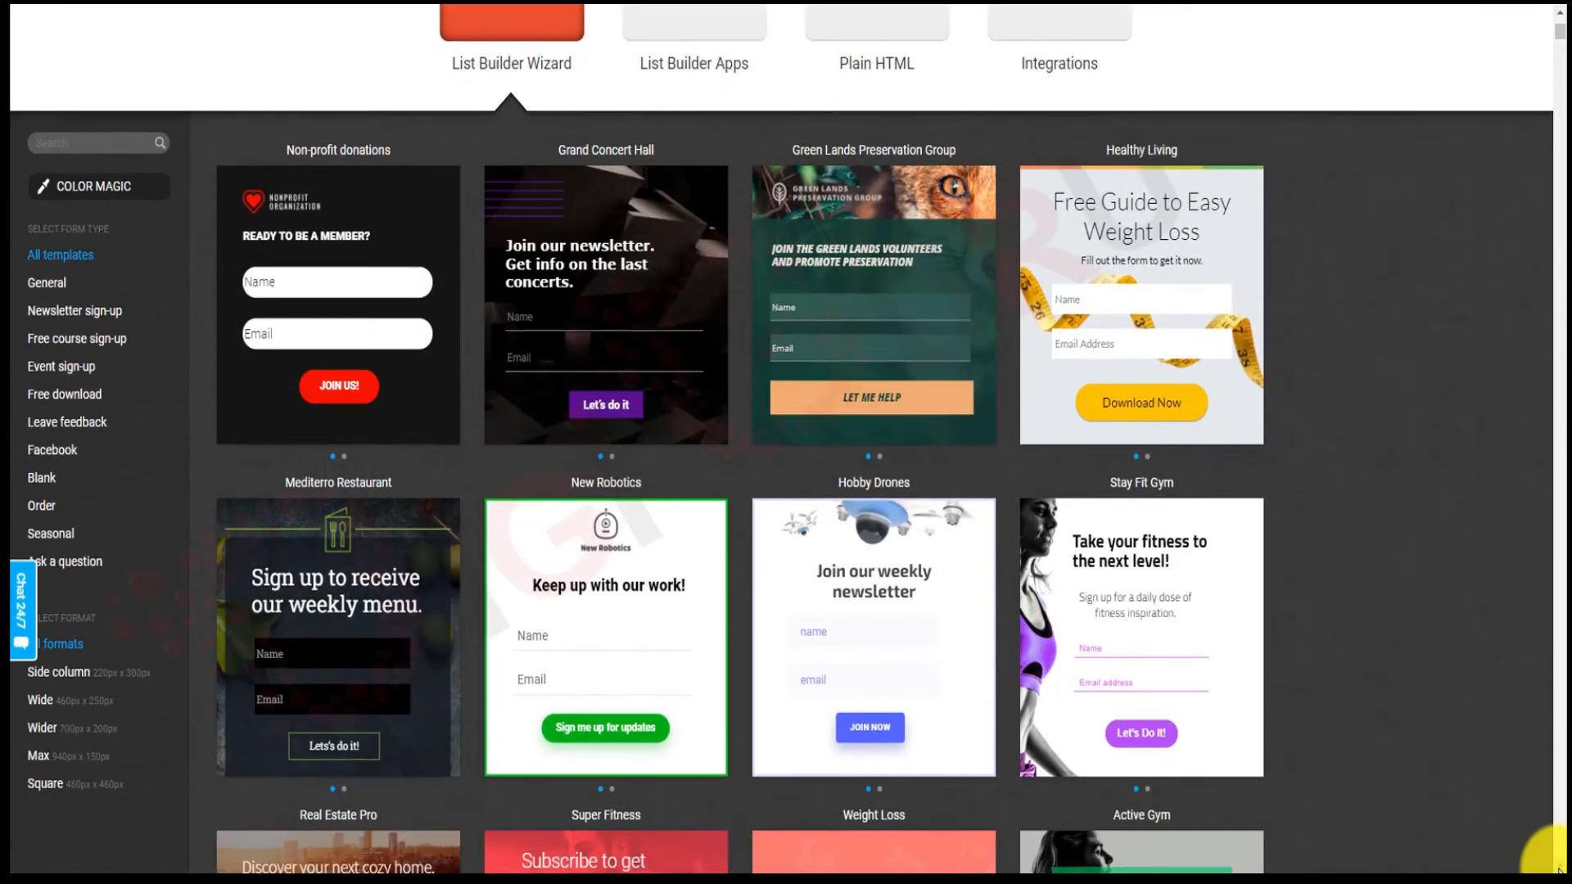
pyautogui.scroll(-2, 1558, 870)
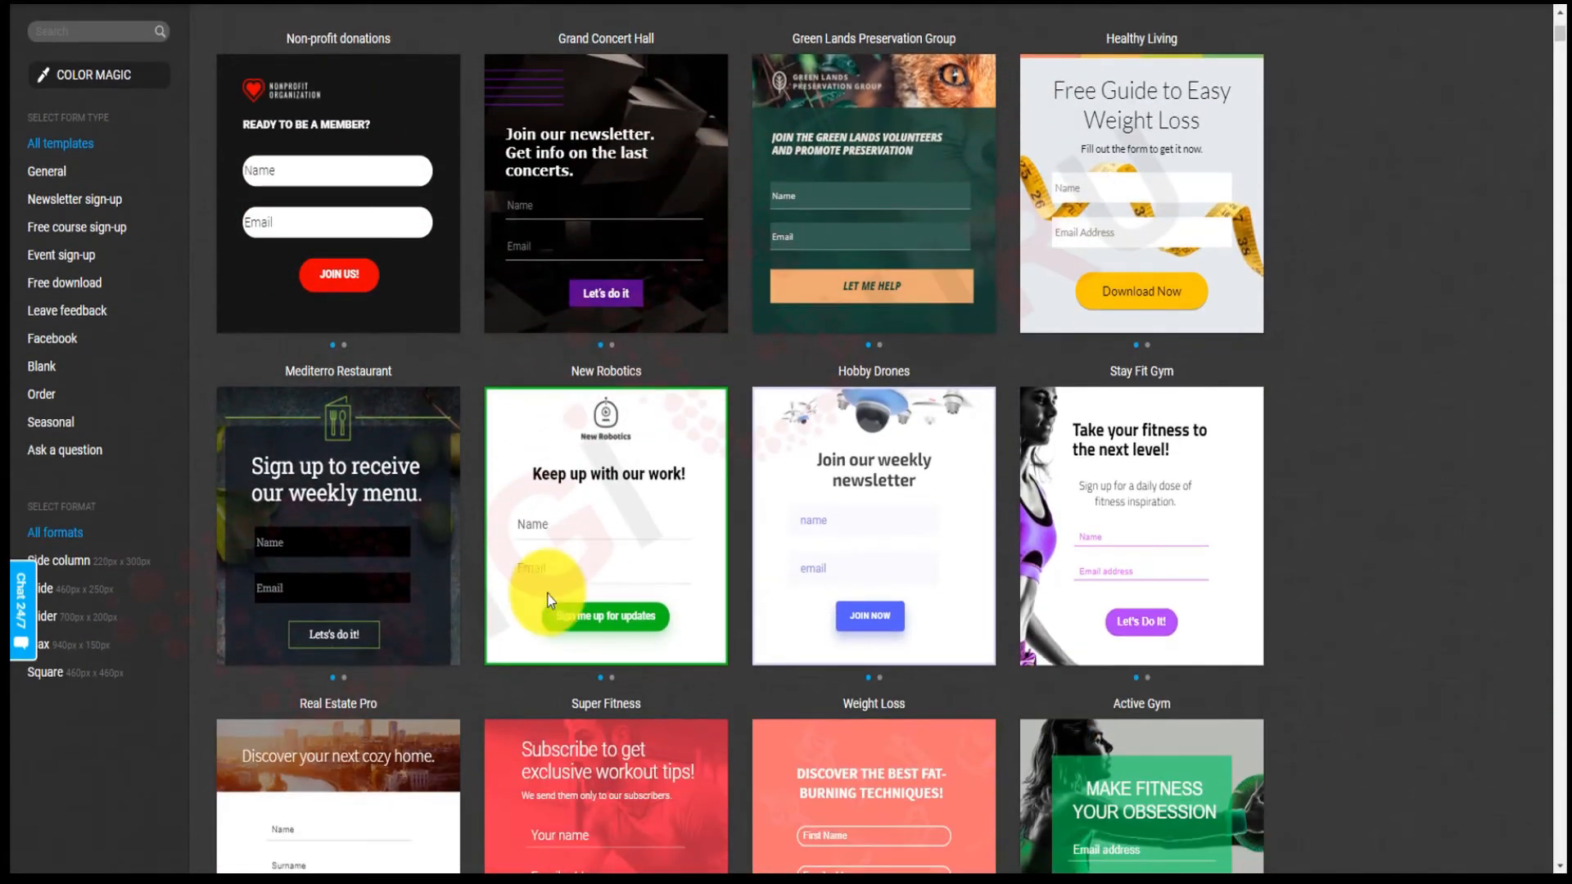
pyautogui.moveTo(358, 566)
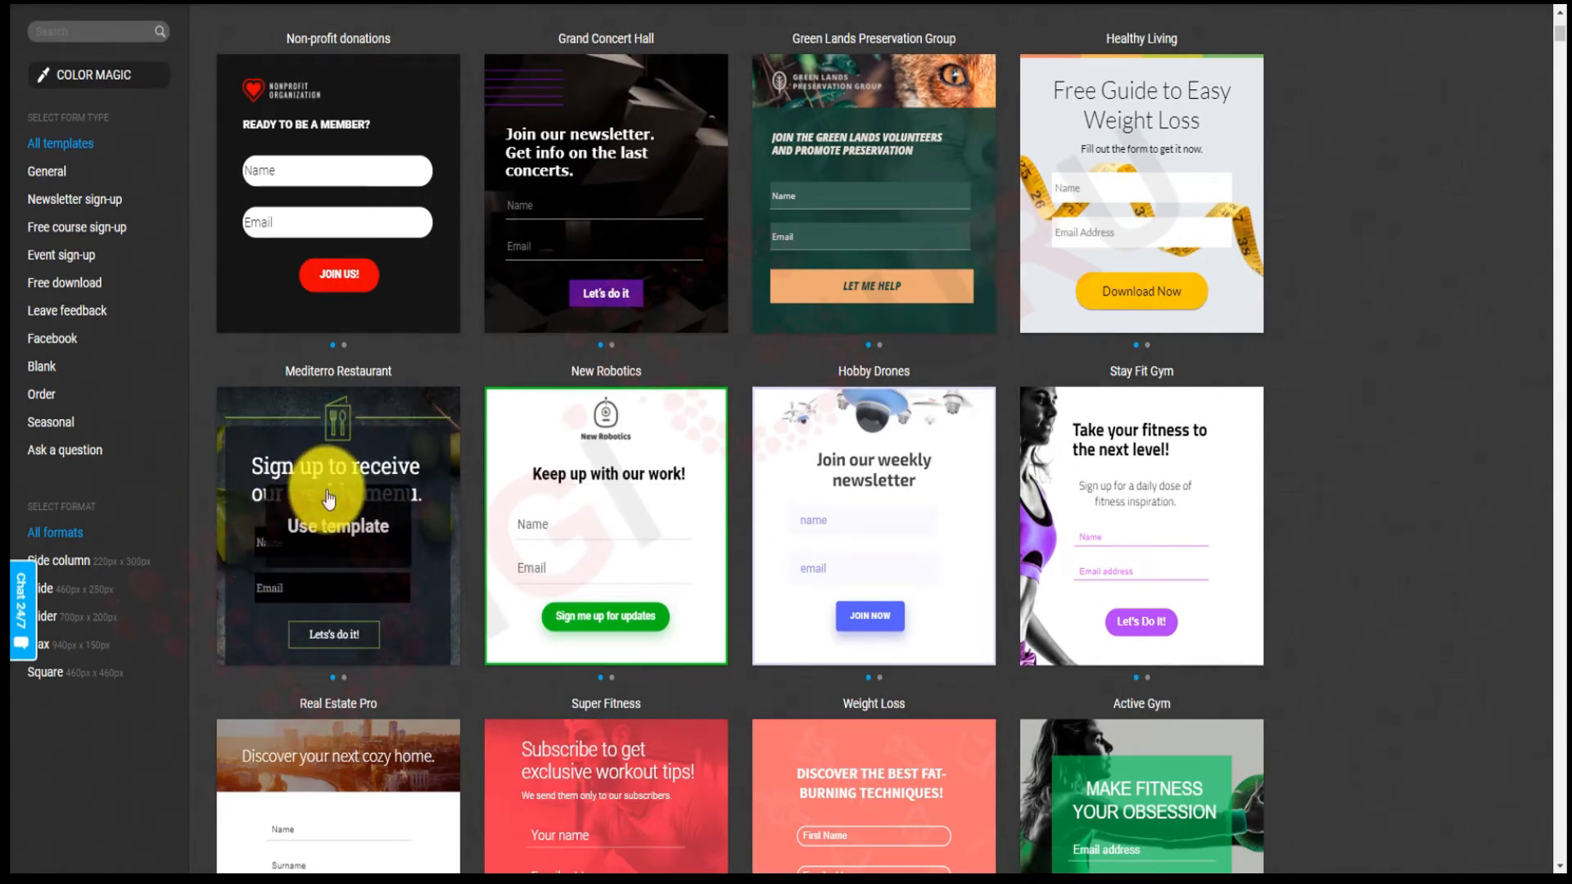
pyautogui.click(325, 543)
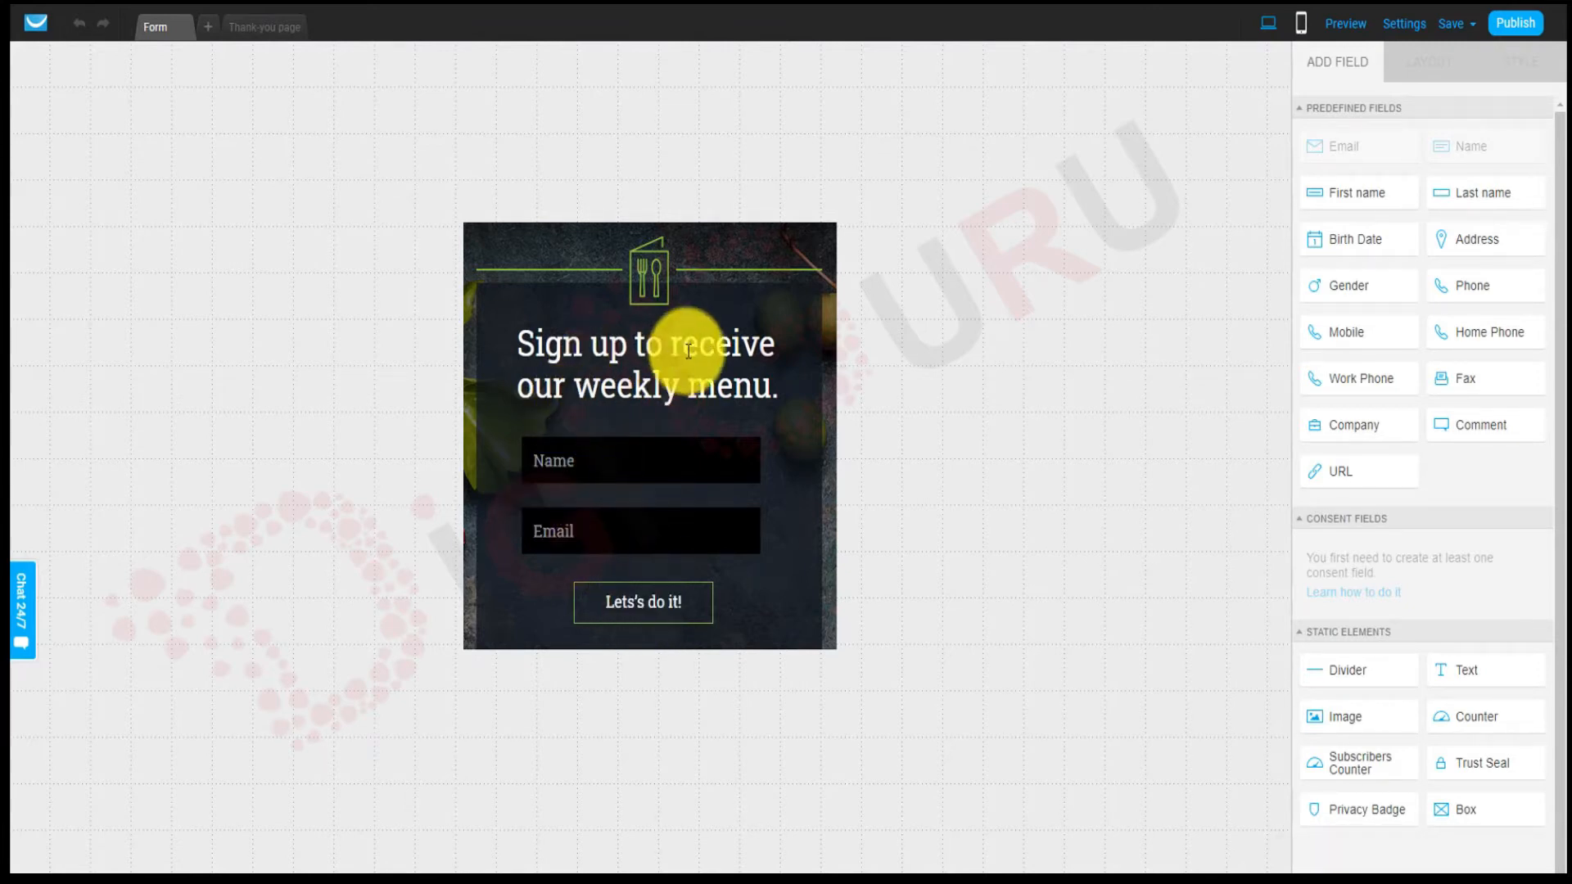
pyautogui.click(644, 275)
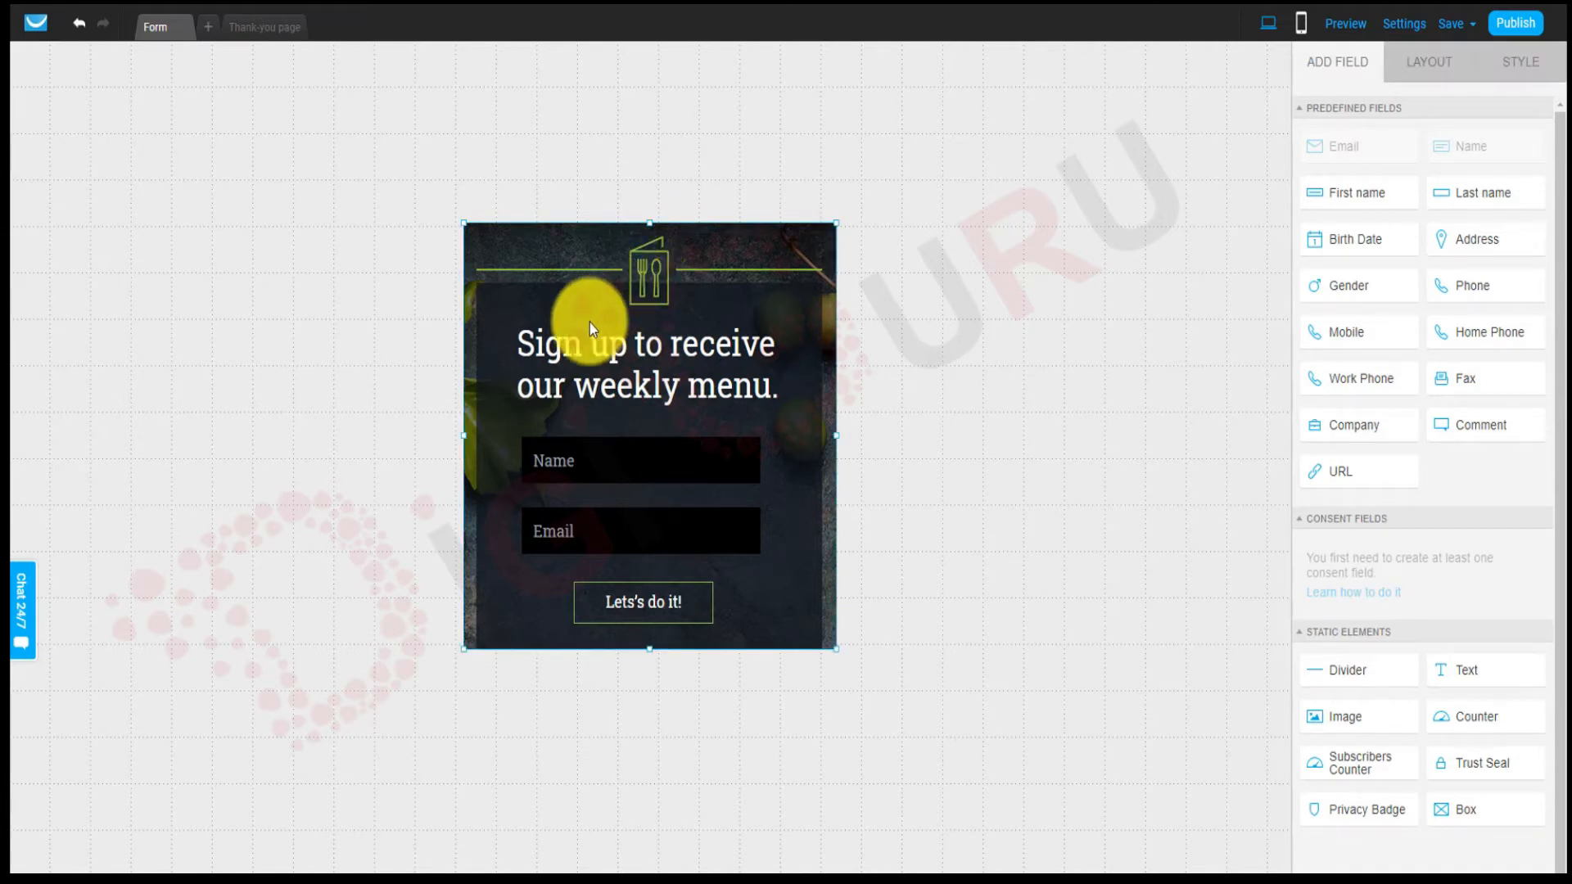
pyautogui.click(591, 345)
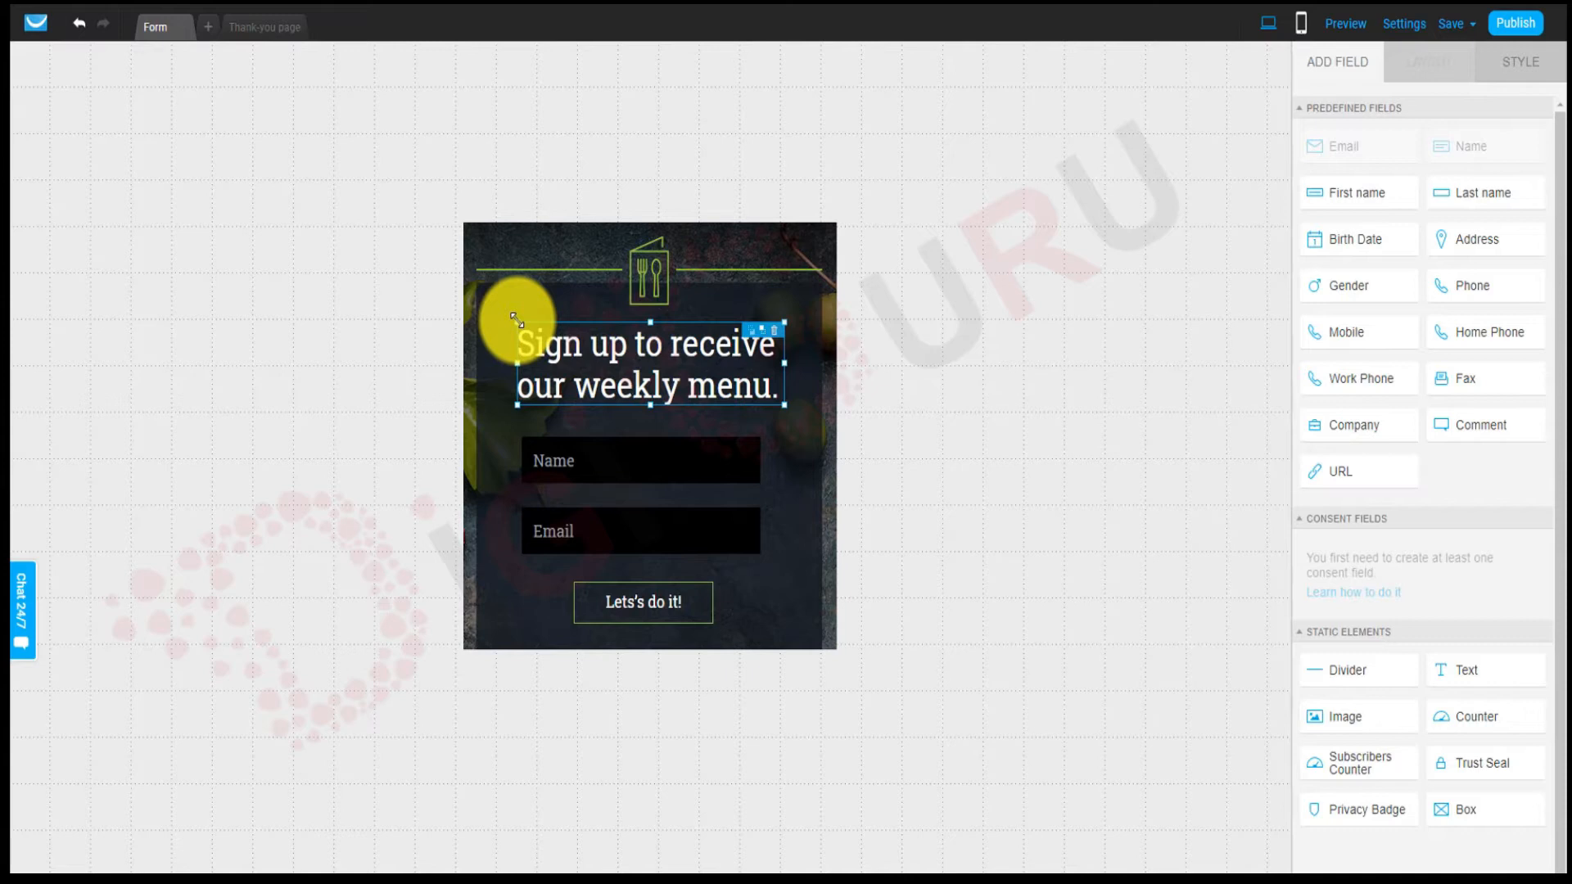
# Resize the heading box and move it to the form's top-left.
pyautogui.moveTo(516, 320); pyautogui.dragTo(544, 340)
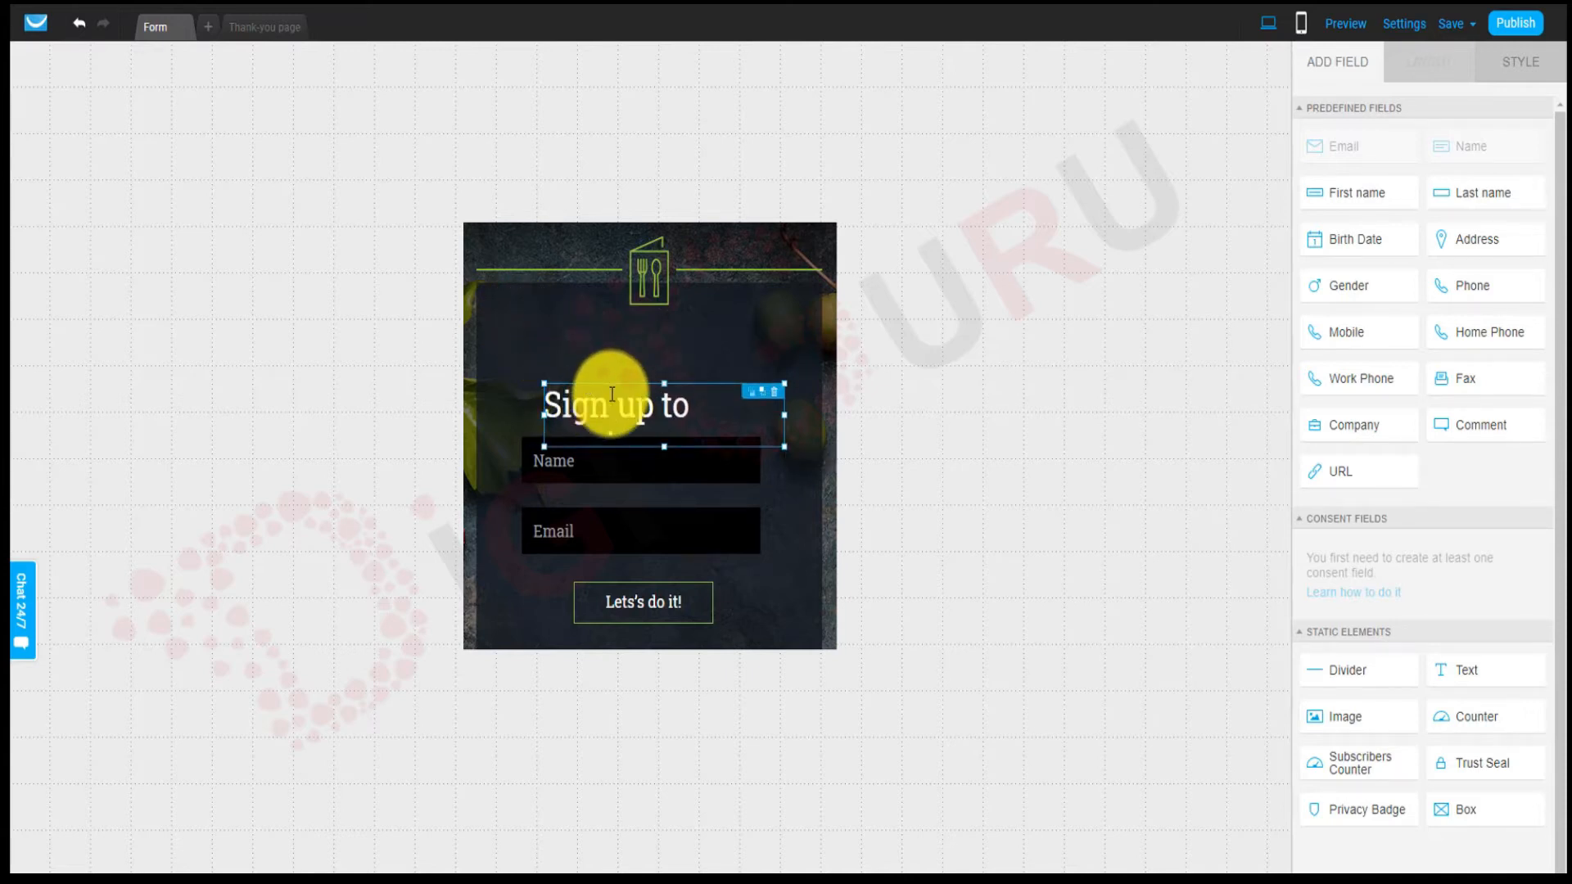
pyautogui.moveTo(590, 396); pyautogui.dragTo(532, 315)
pyautogui.moveTo(722, 354); pyautogui.dragTo(752, 376)
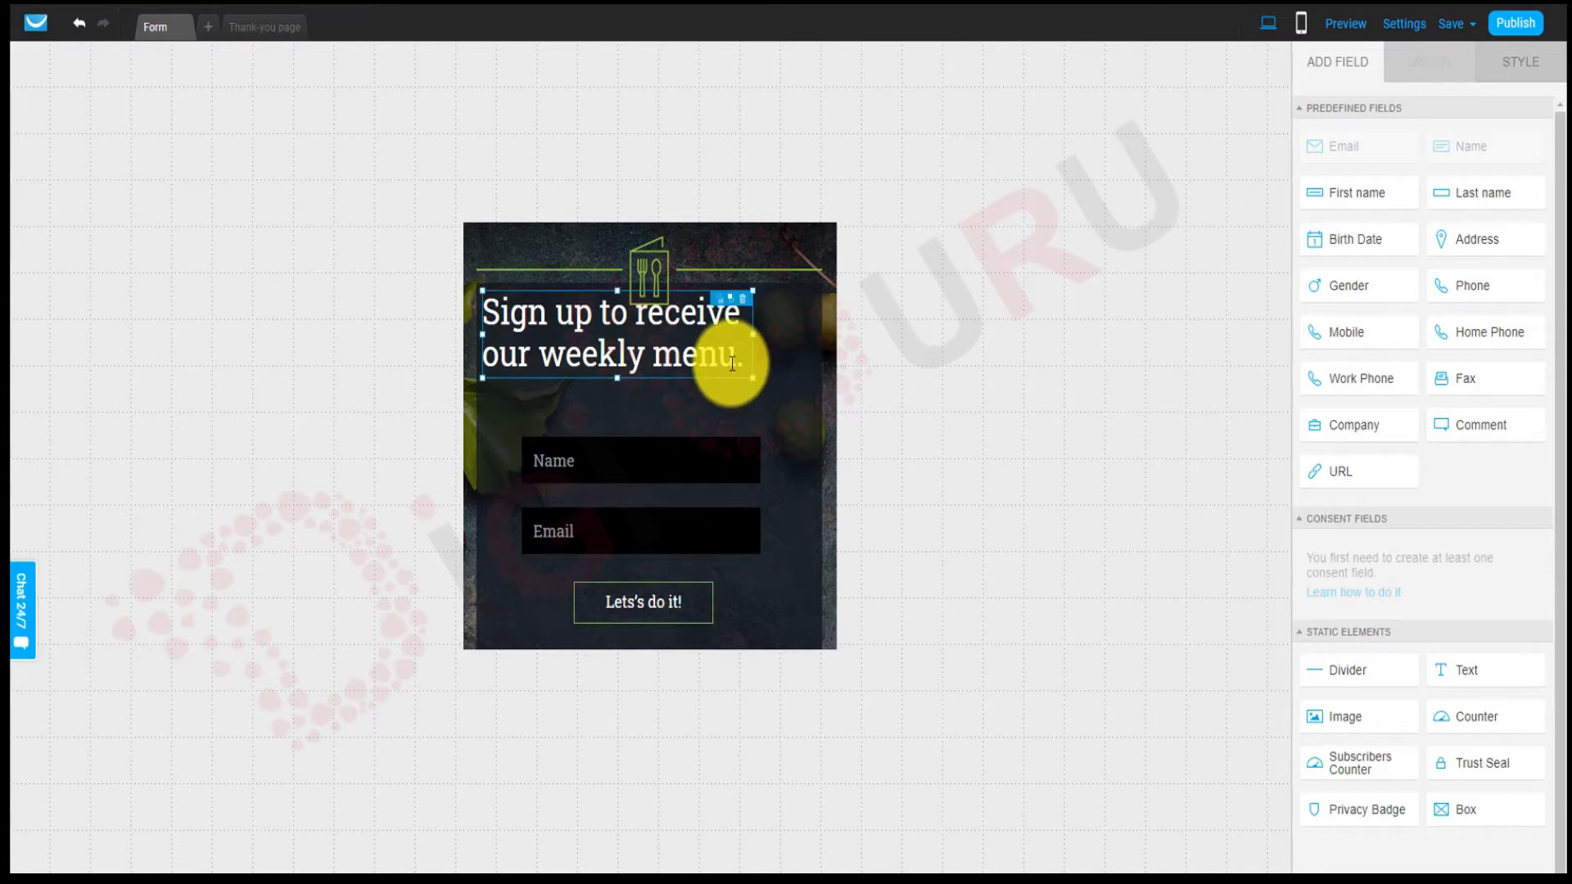
# Reduce the heading text's font size to 32.
pyautogui.hotkey('ctrl', 'a')
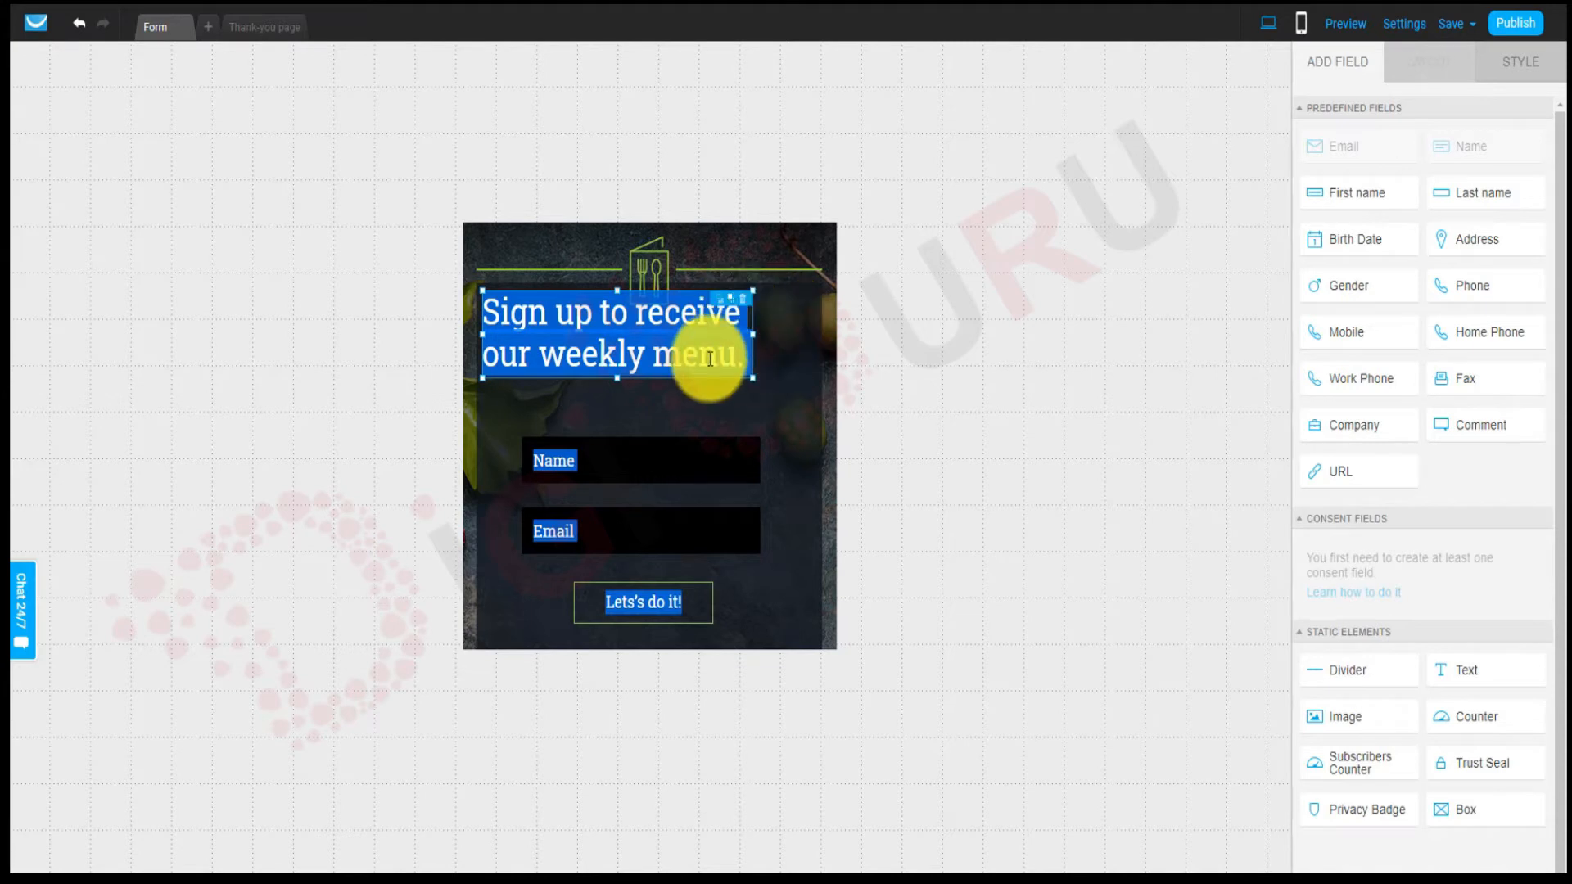
pyautogui.doubleClick(533, 344)
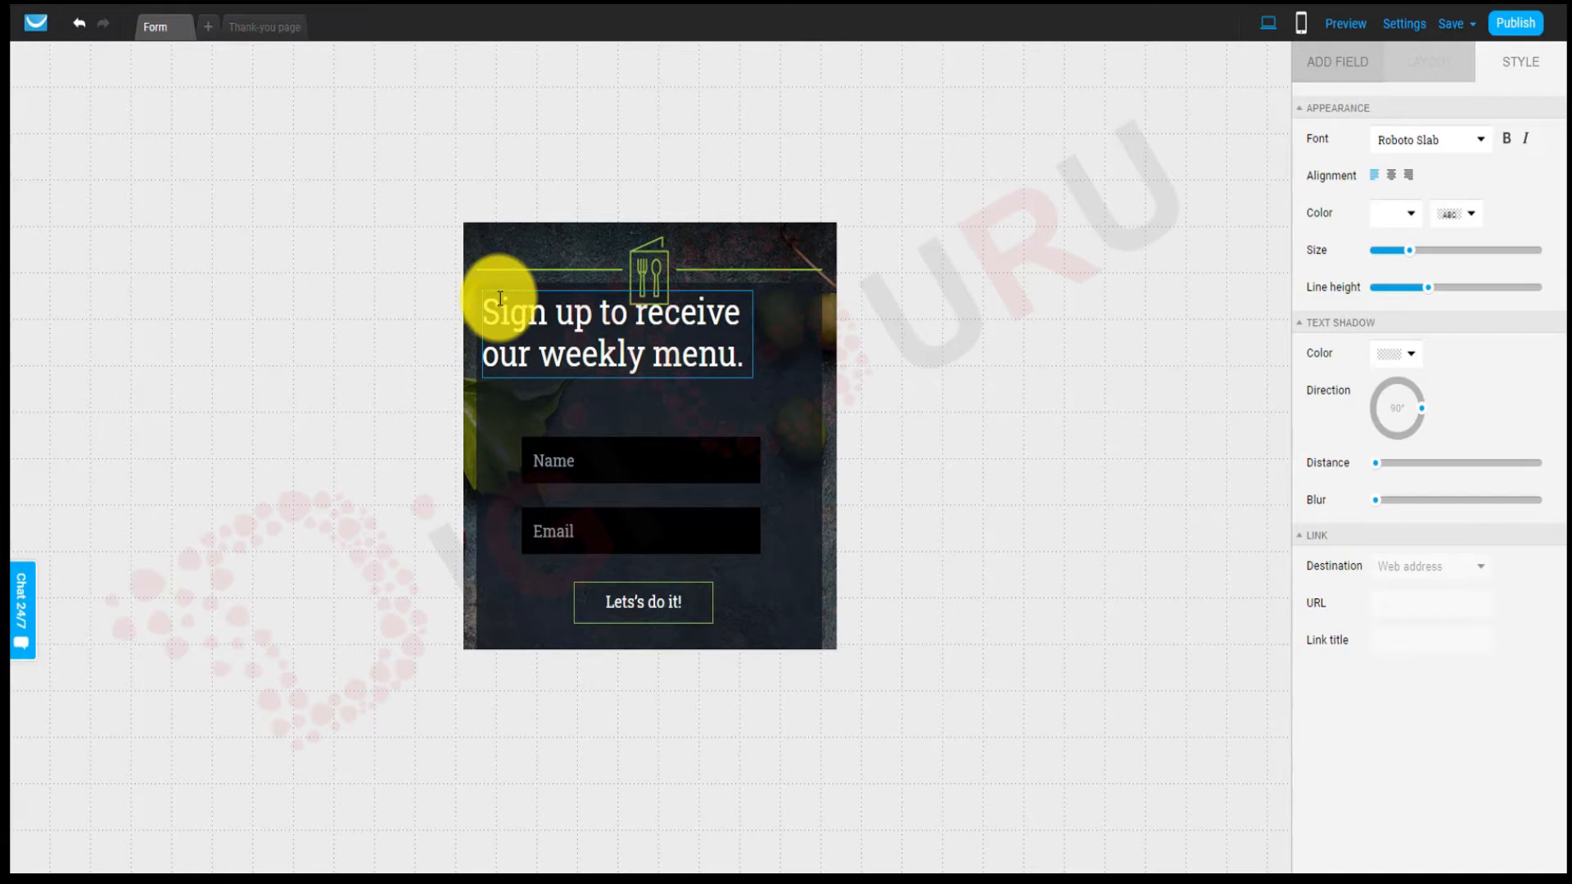
pyautogui.moveTo(485, 305); pyautogui.dragTo(743, 358)
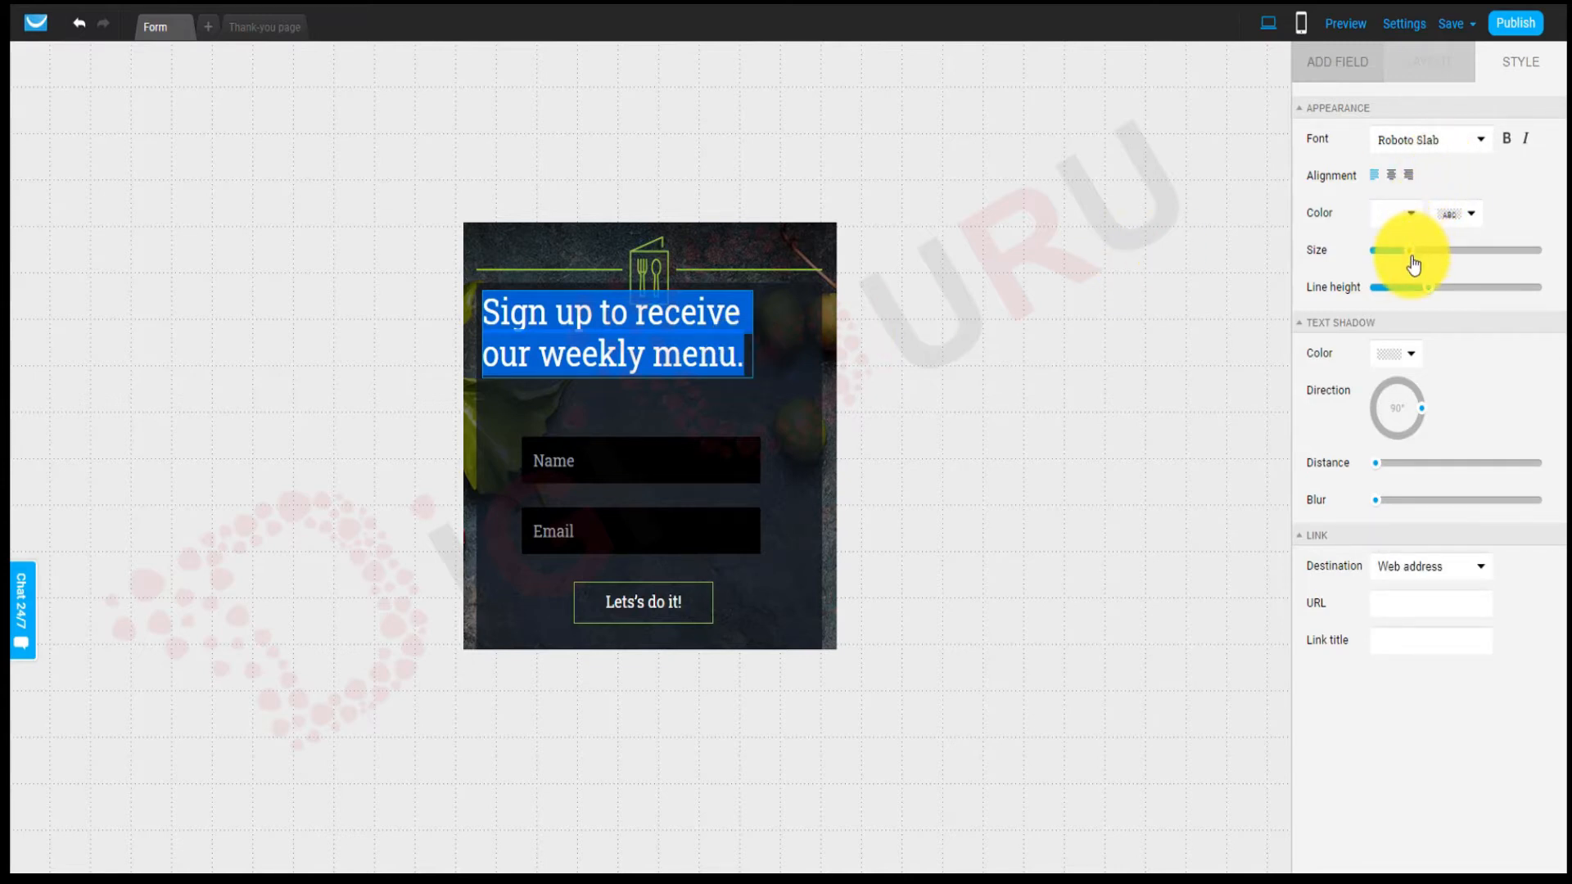
pyautogui.moveTo(1413, 264); pyautogui.dragTo(1402, 259)
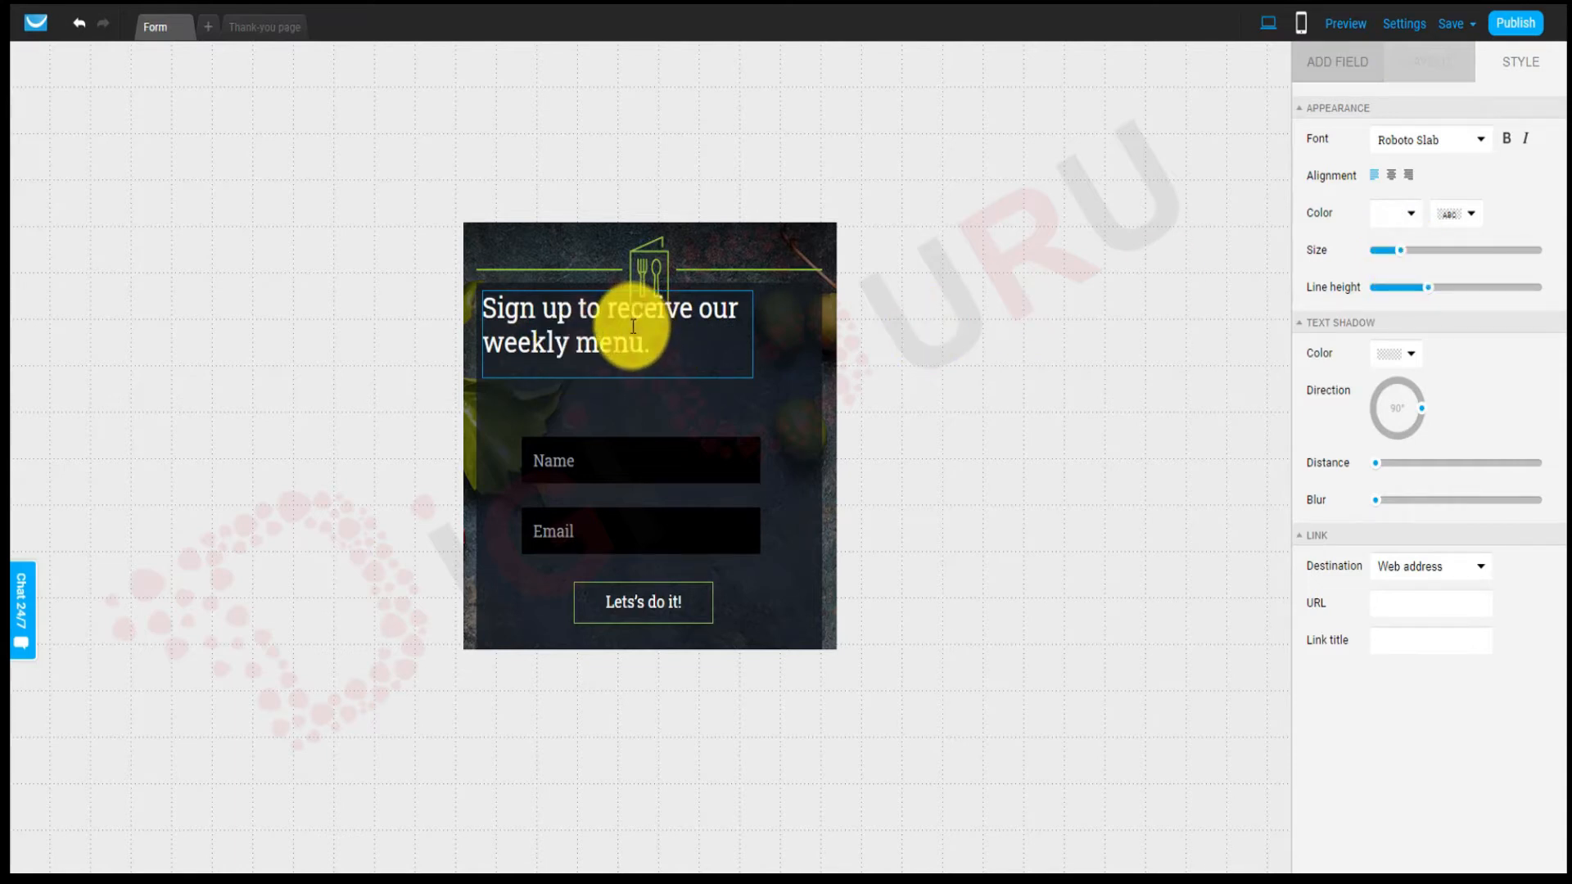
pyautogui.click(792, 385)
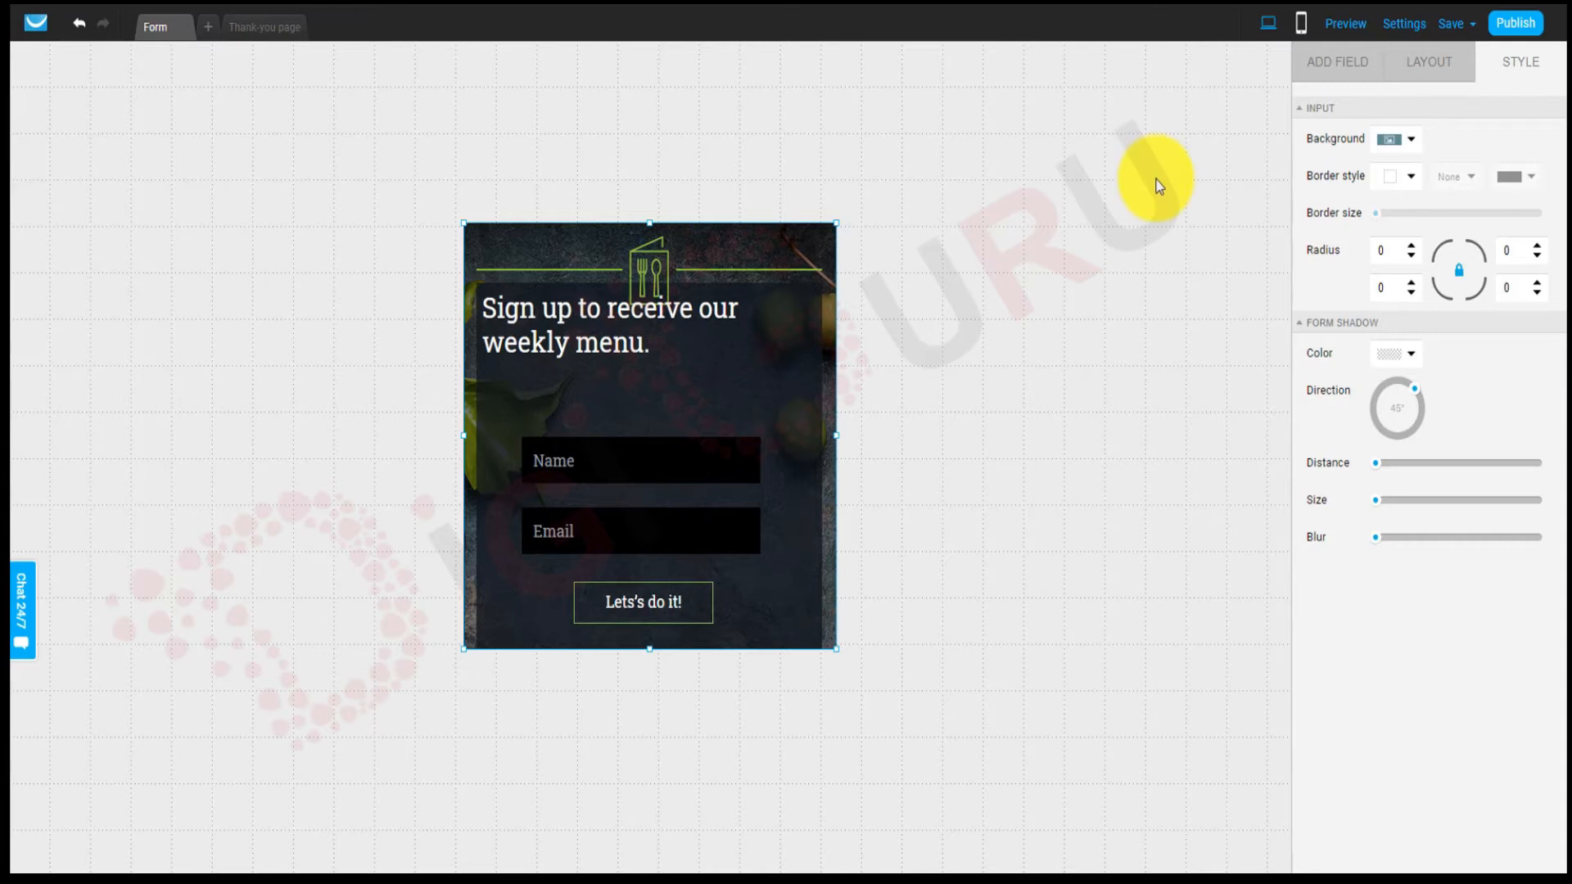
# Add a +91 Mobile phone field between the Name and Email fields.
pyautogui.click(1331, 68)
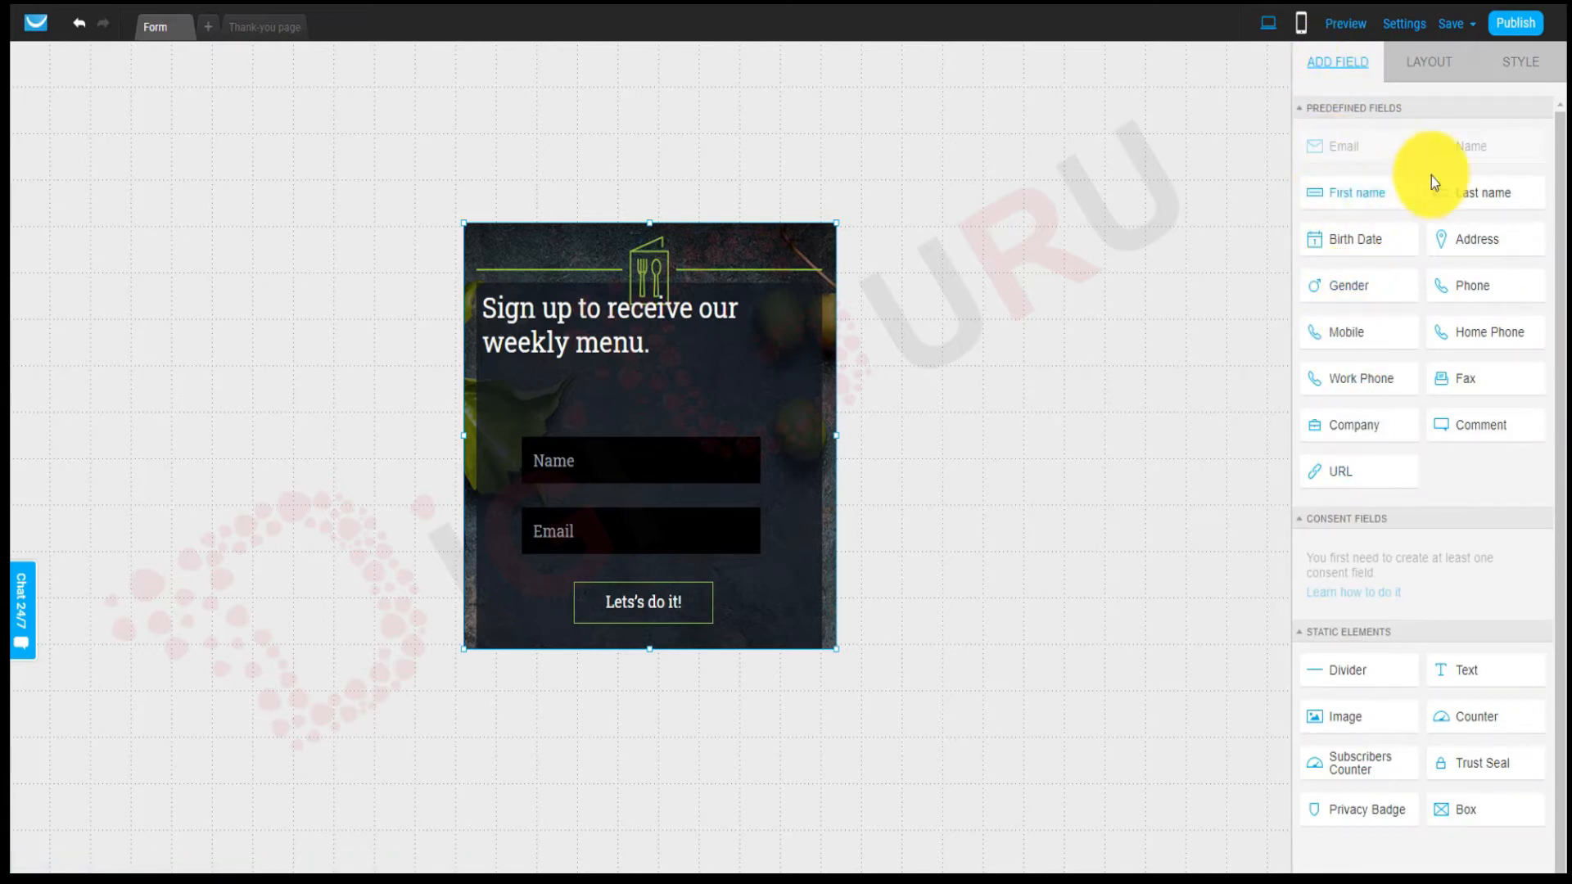
pyautogui.moveTo(1491, 245)
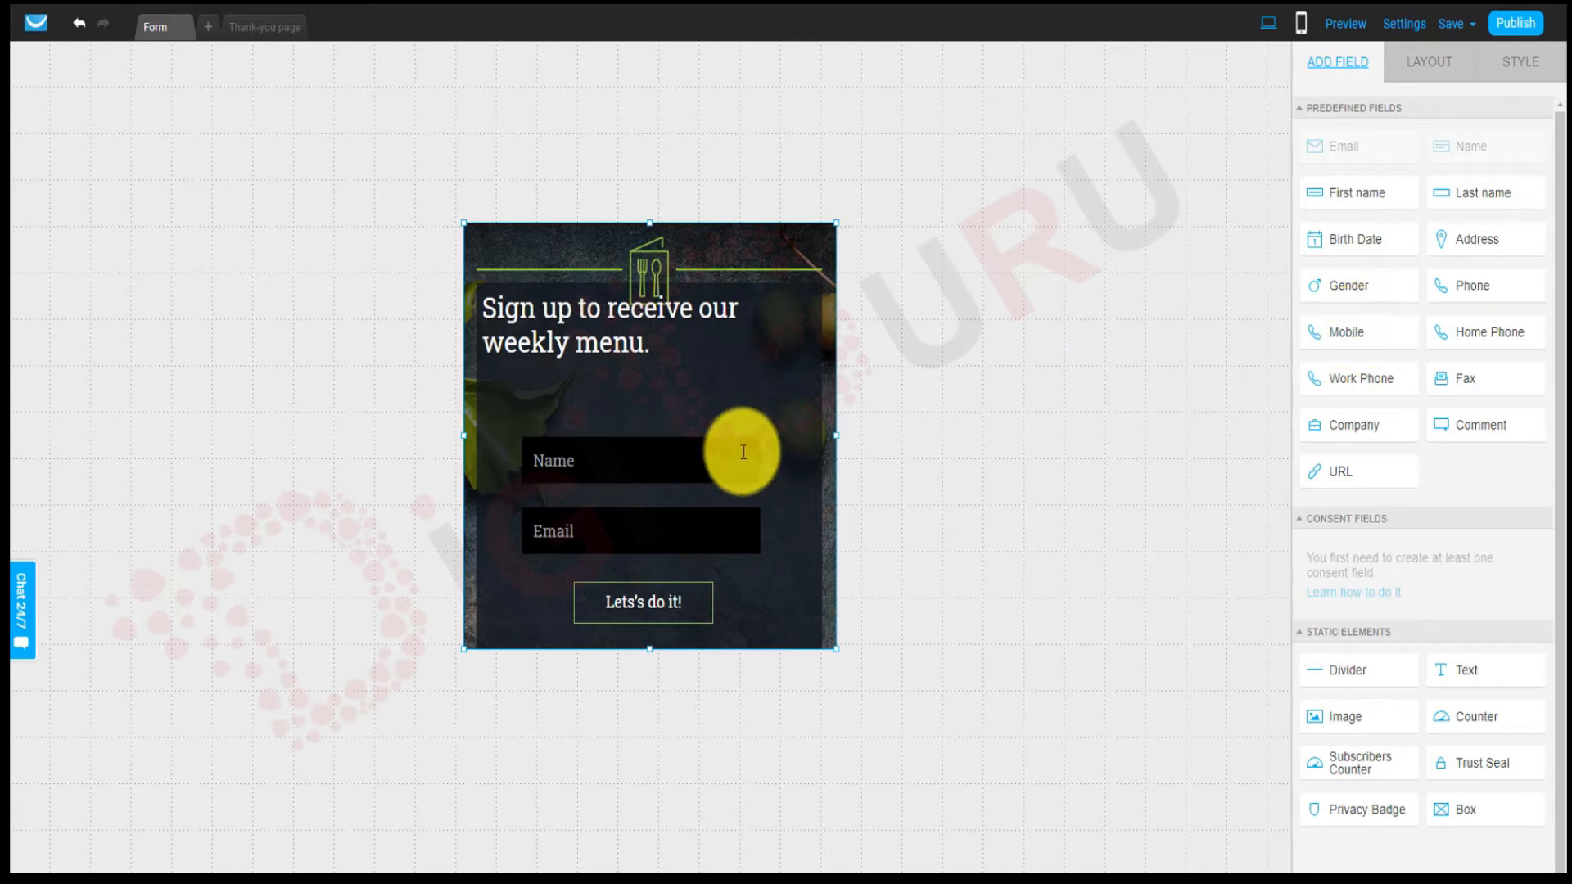
pyautogui.moveTo(600, 449); pyautogui.dragTo(584, 398)
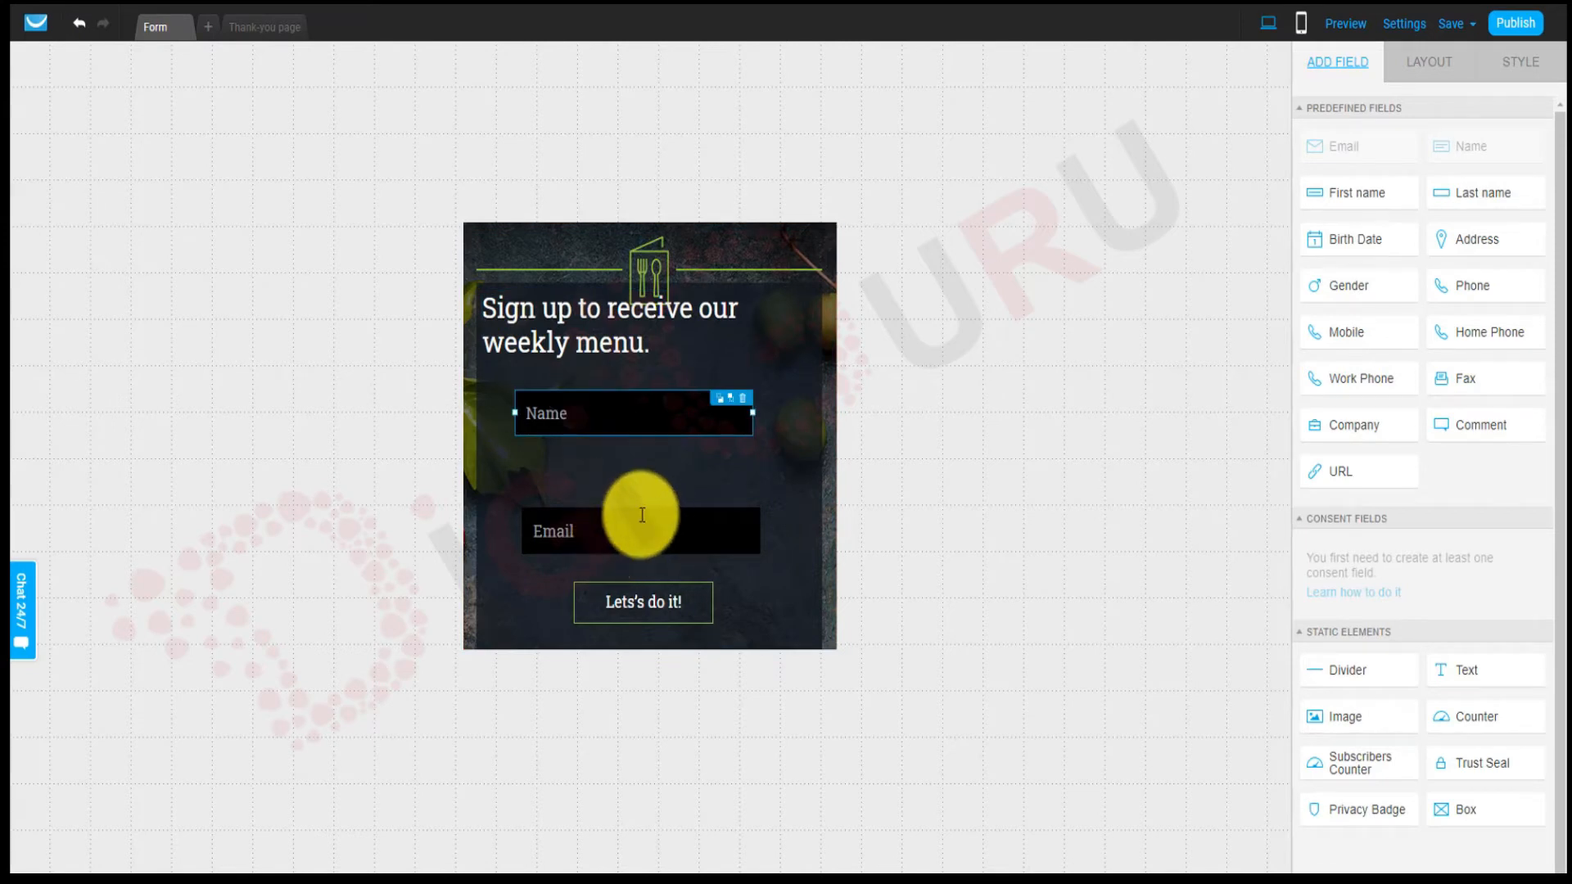
pyautogui.moveTo(618, 536); pyautogui.dragTo(607, 537)
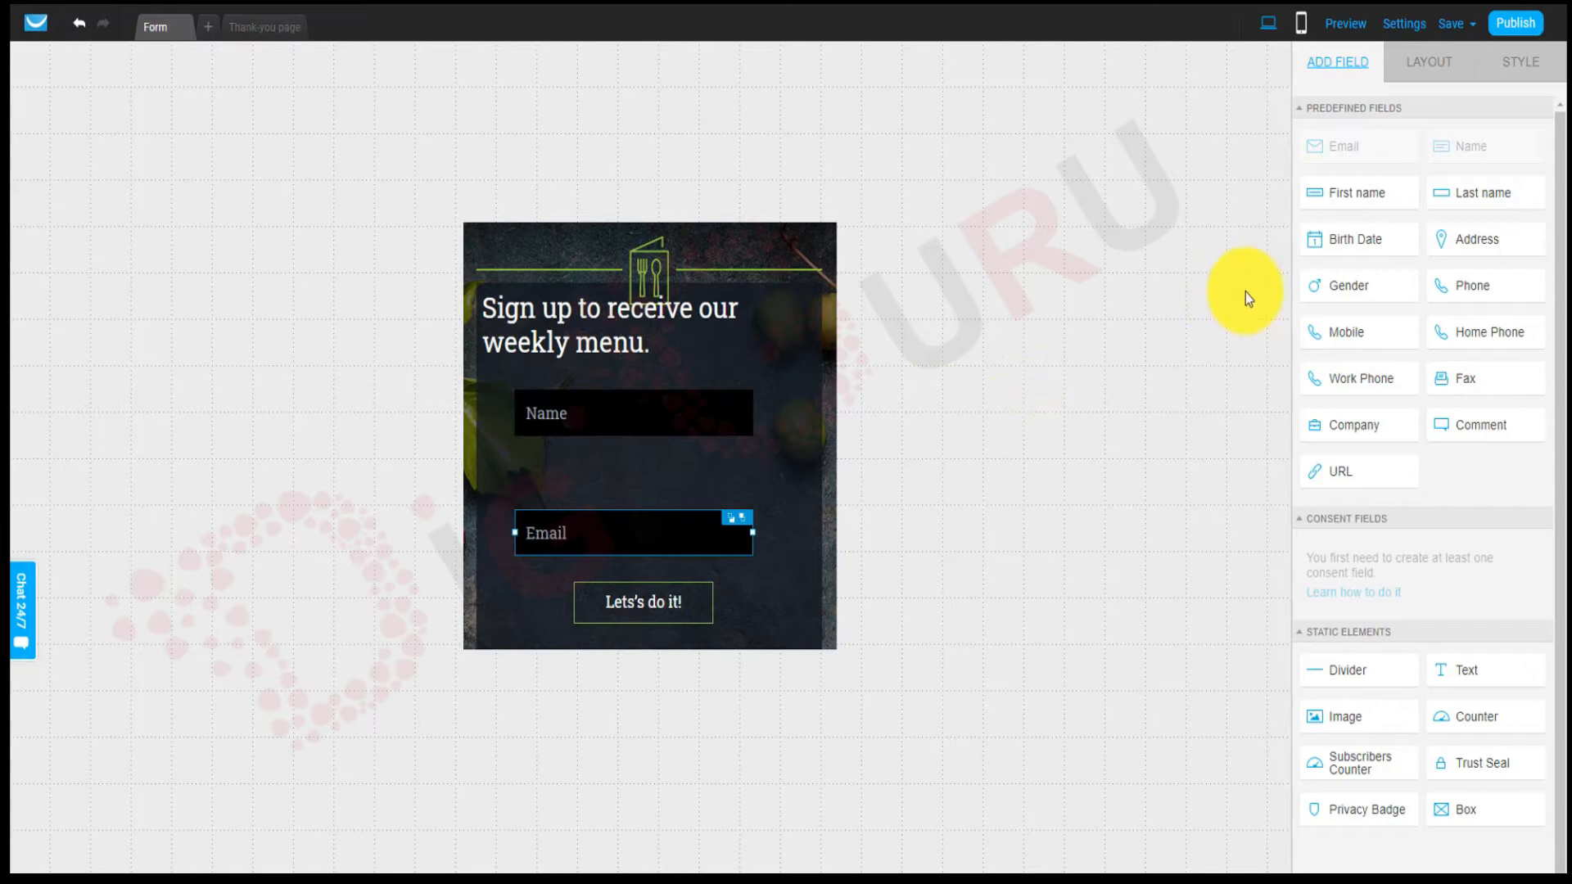
pyautogui.moveTo(1348, 337); pyautogui.dragTo(637, 450)
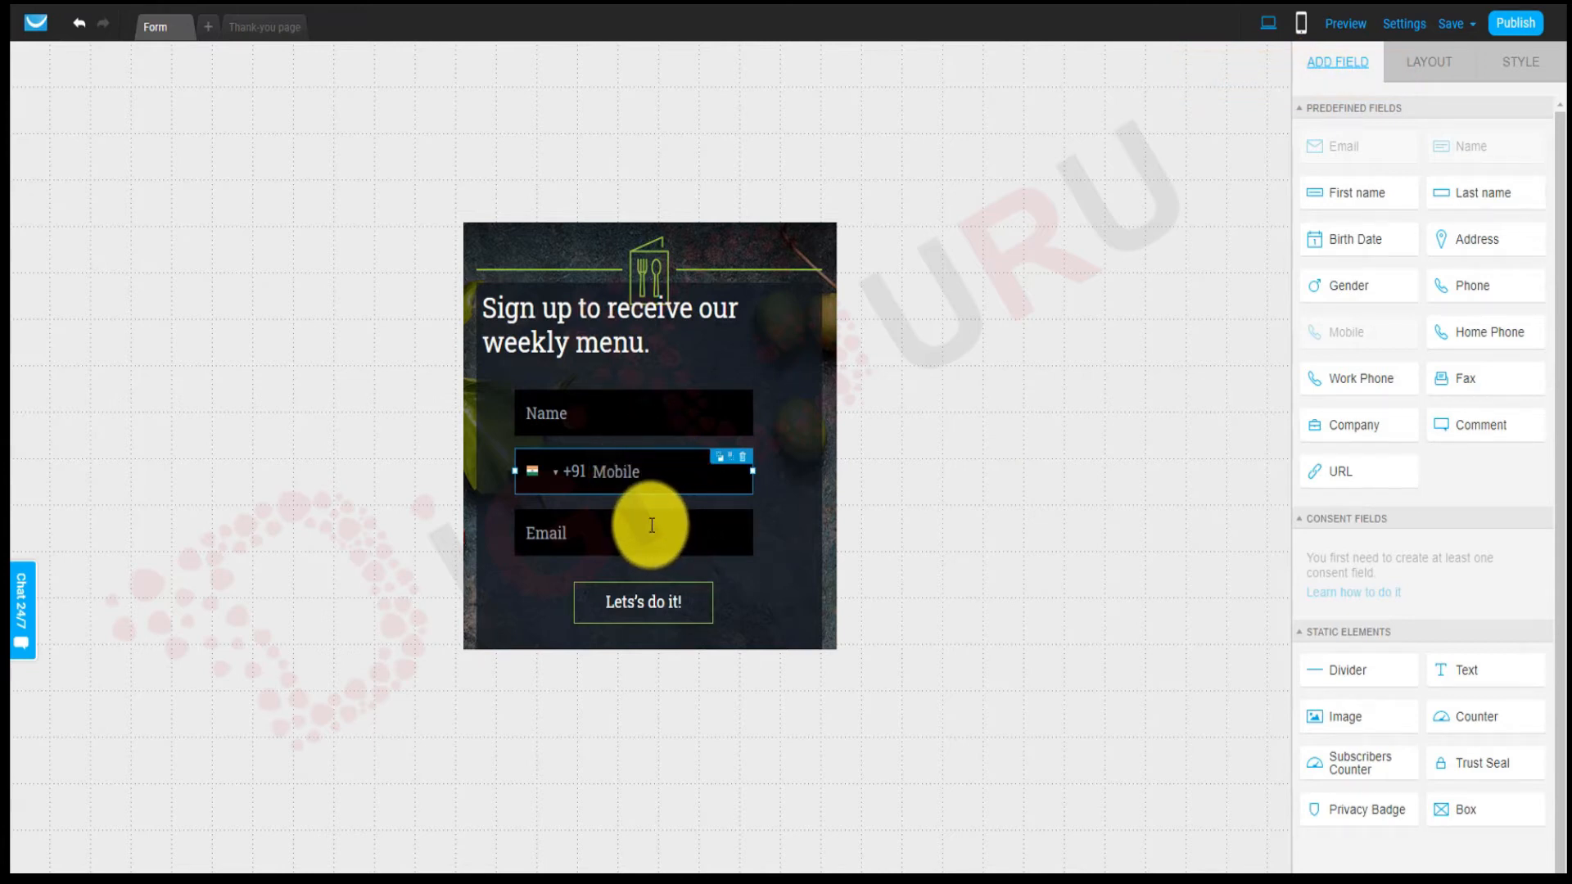
# Show the style settings for the 'Let's do it!' button.
pyautogui.click(638, 618)
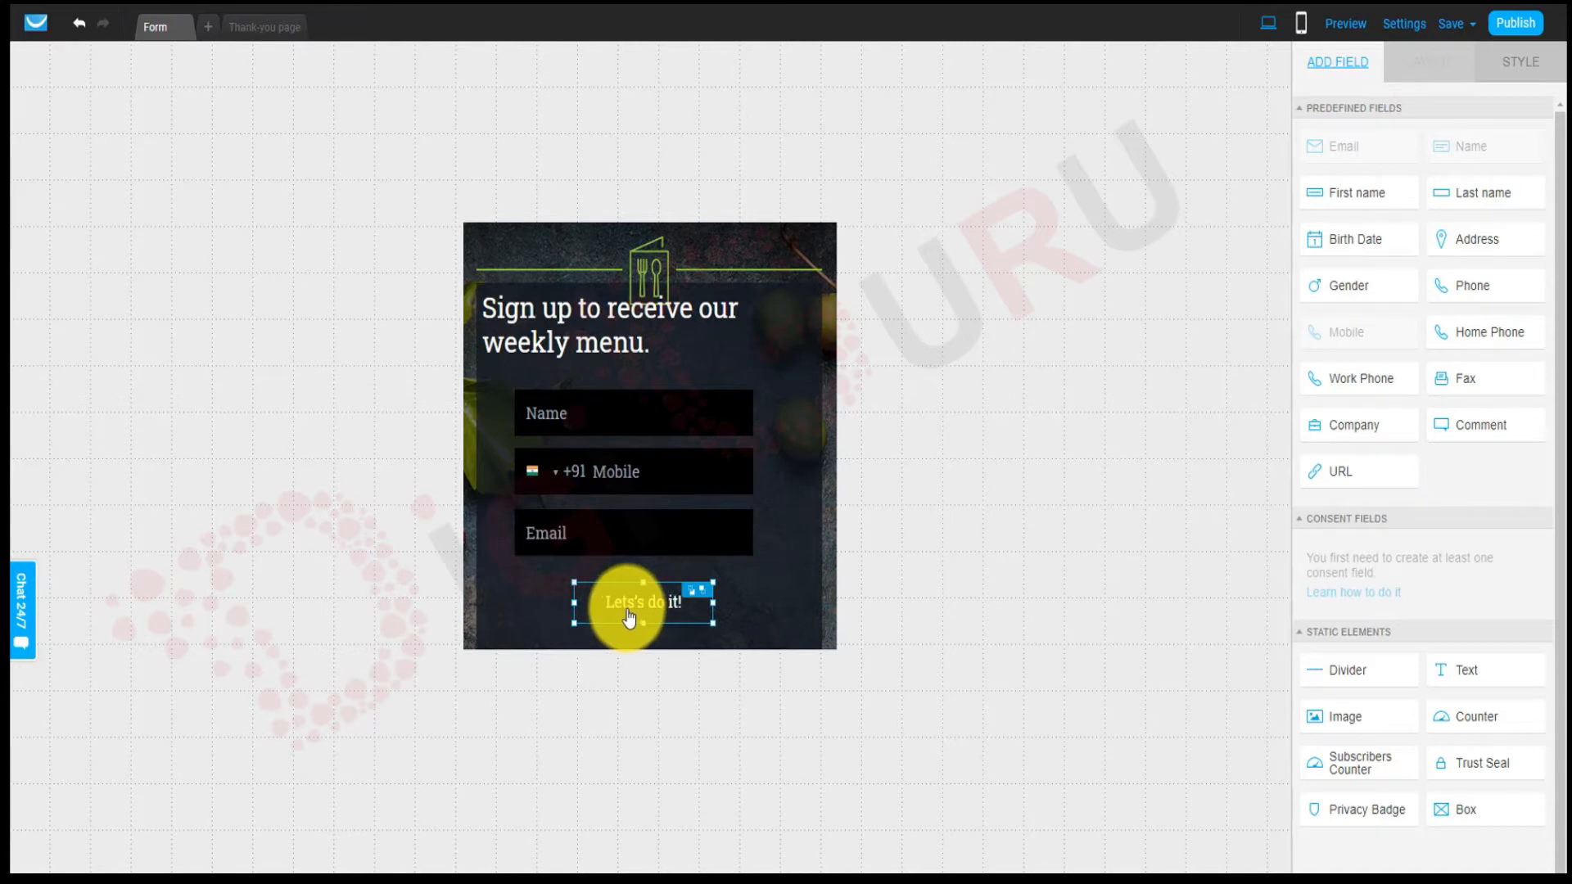
pyautogui.click(1519, 59)
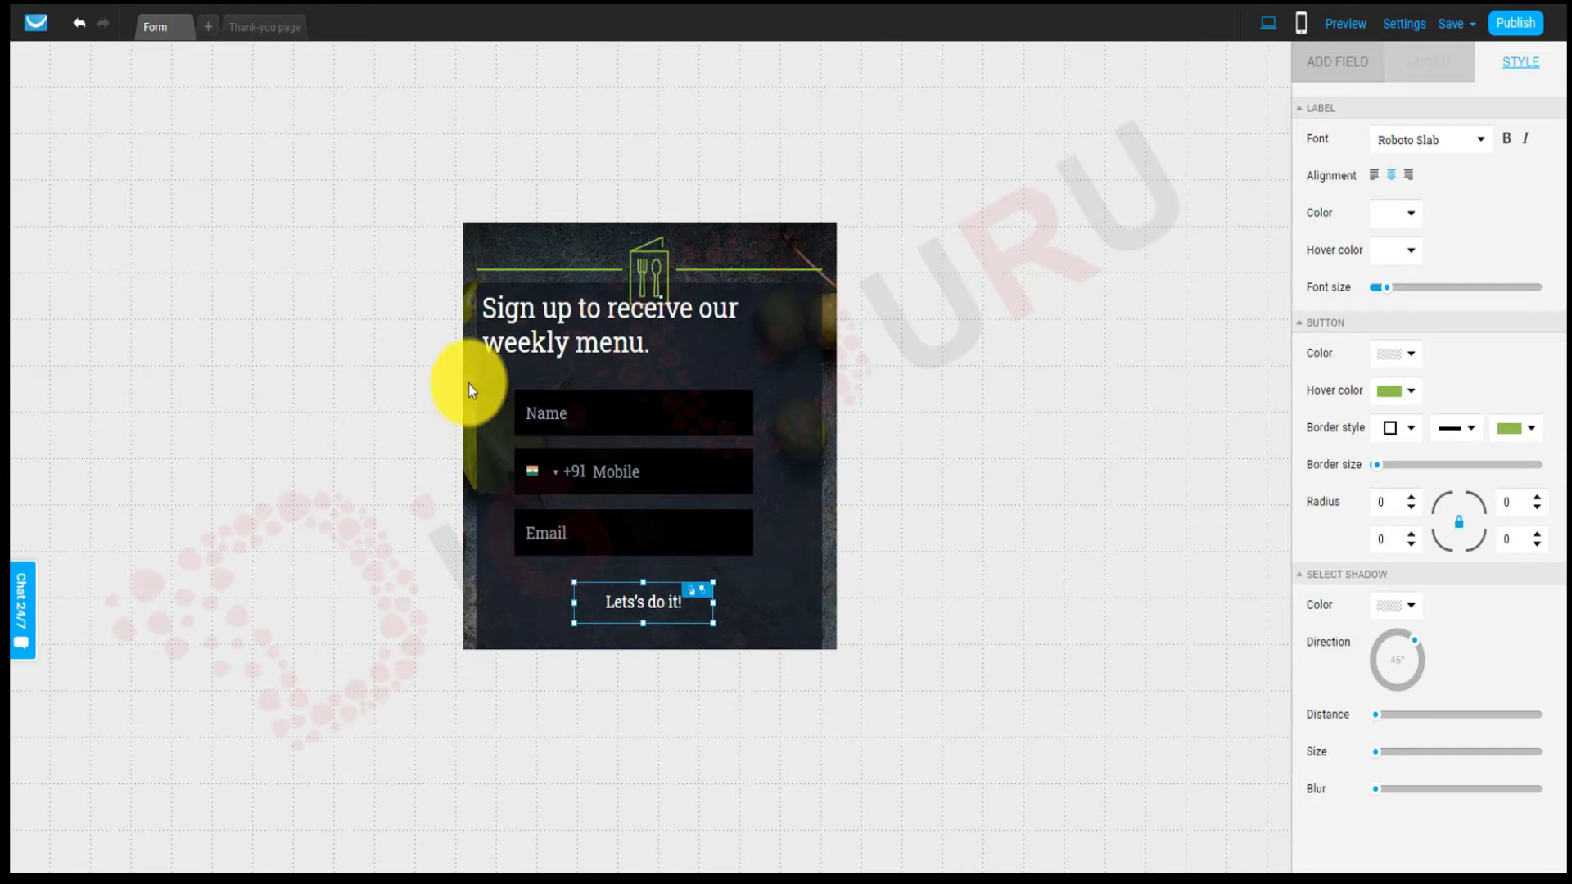
# Publish the form and select its JavaScript embed code.
pyautogui.click(1511, 33)
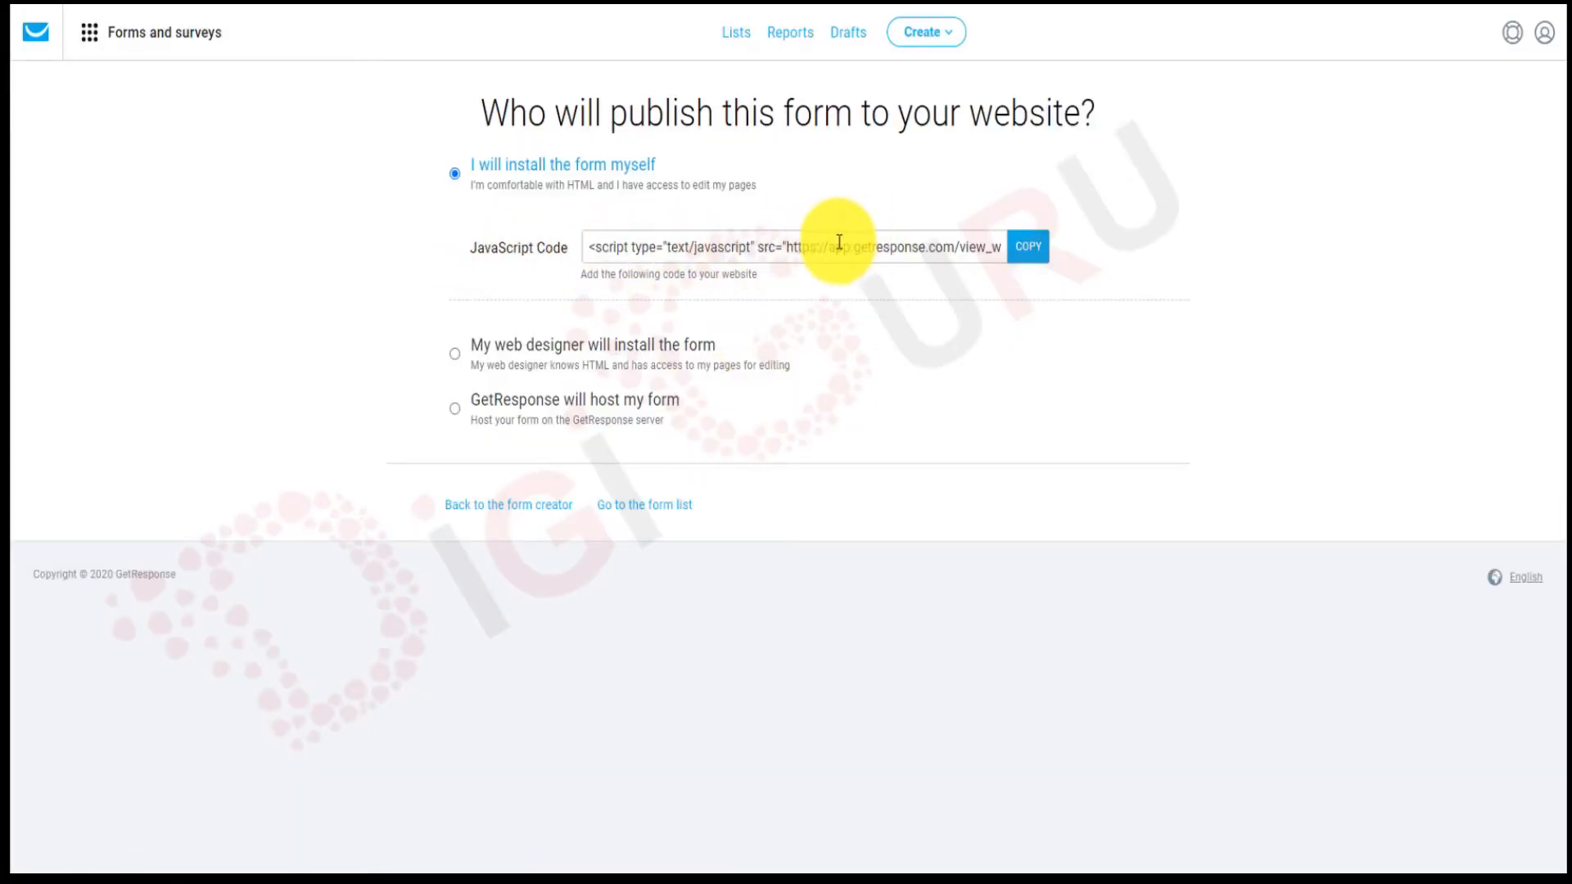
pyautogui.click(746, 254)
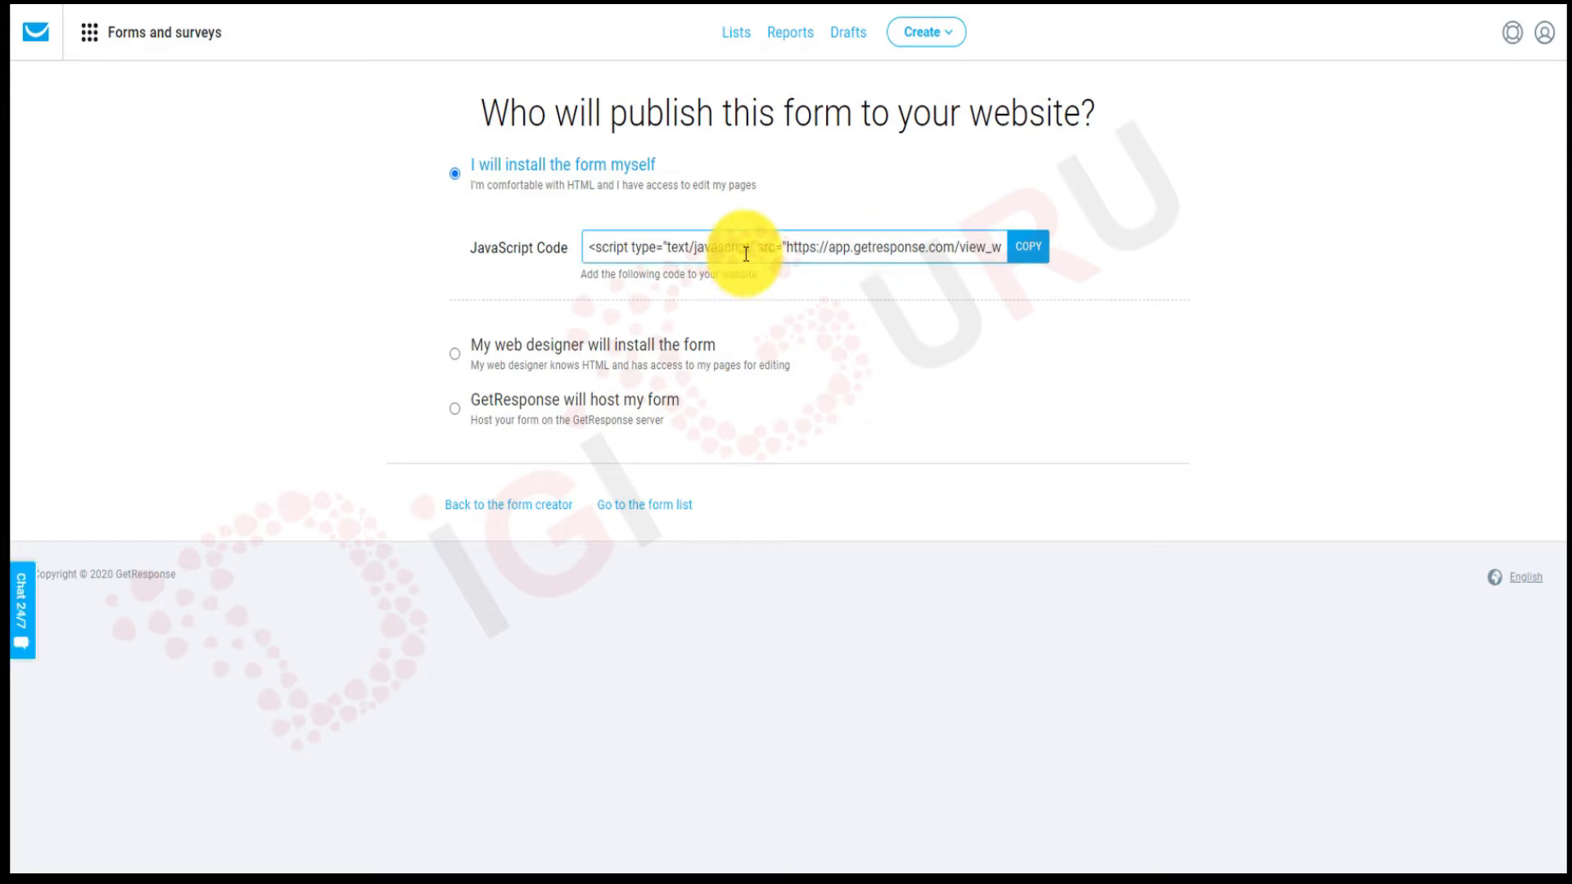
pyautogui.click(746, 254)
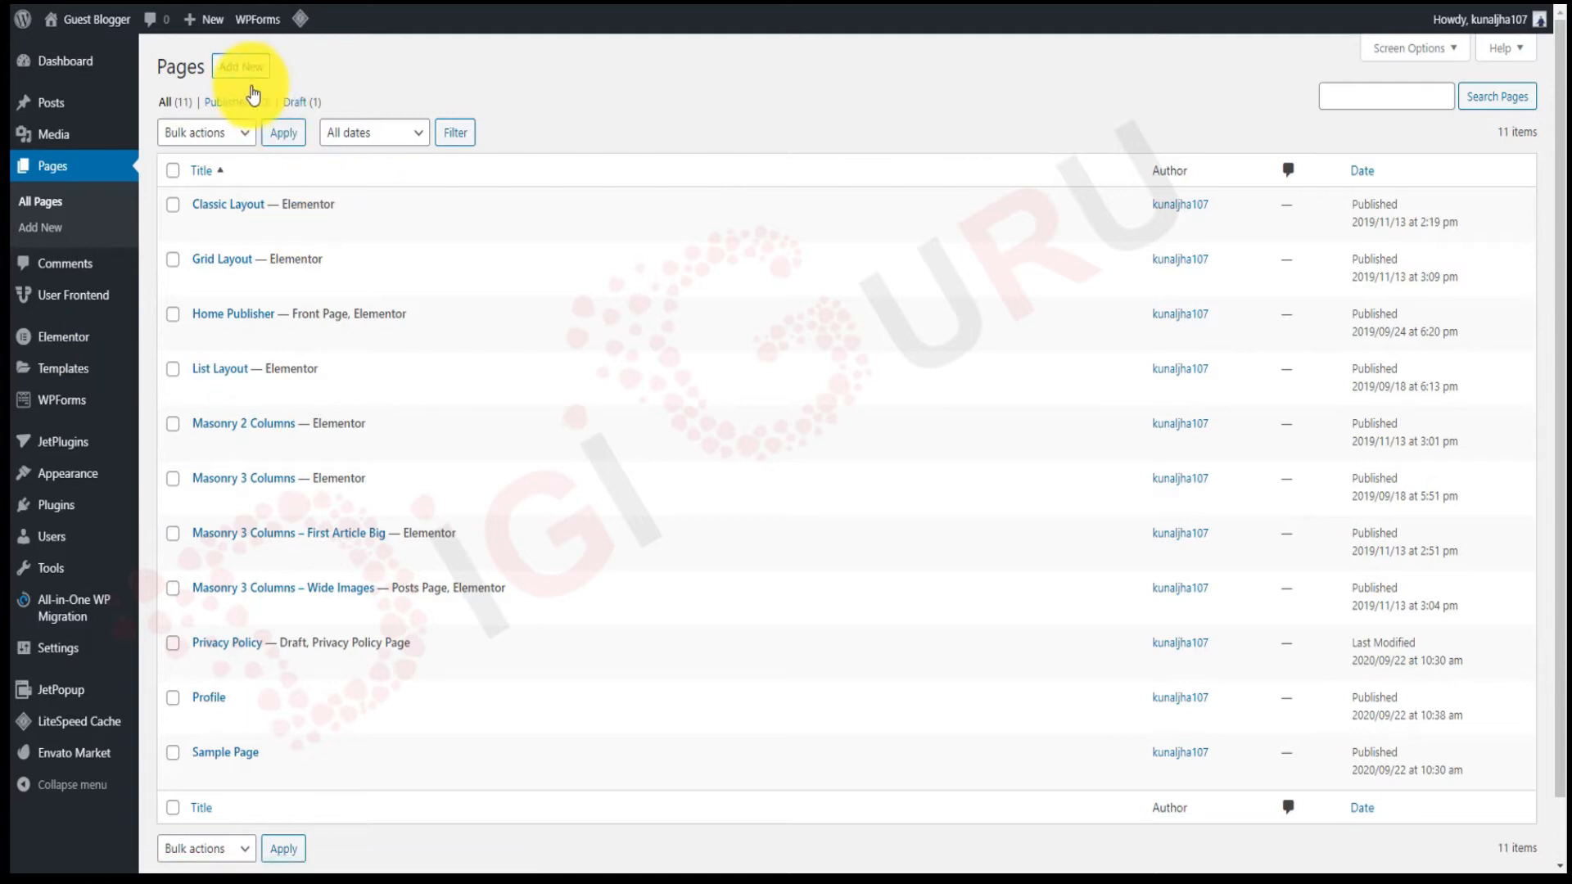
# Create a new WordPress page, dismiss the welcome guide, and switch it to Elementor.
pyautogui.click(245, 74)
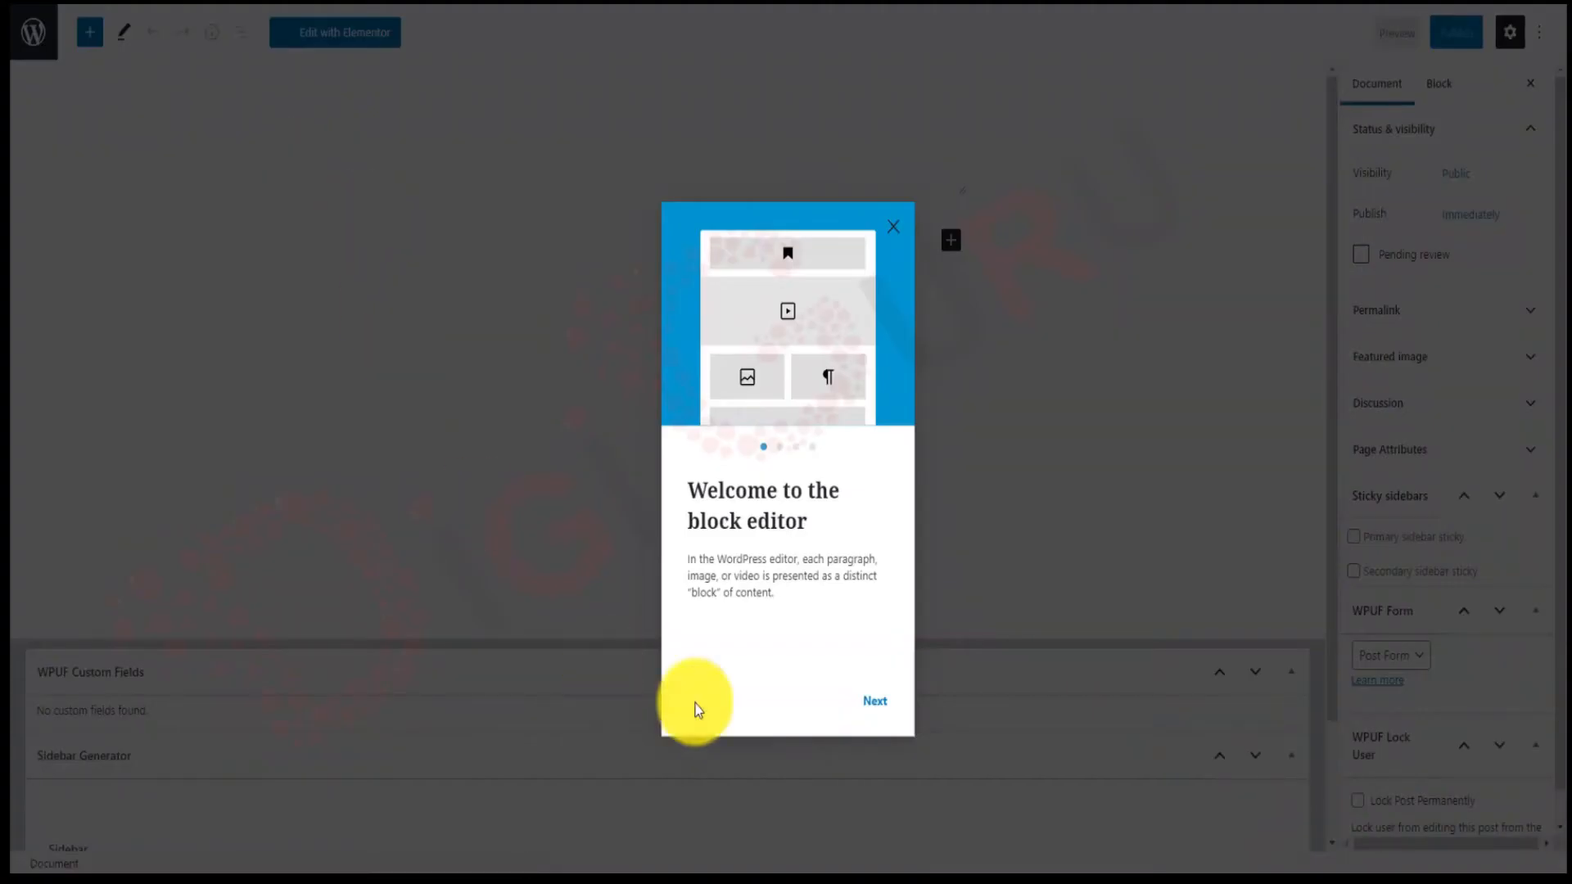
pyautogui.click(876, 674)
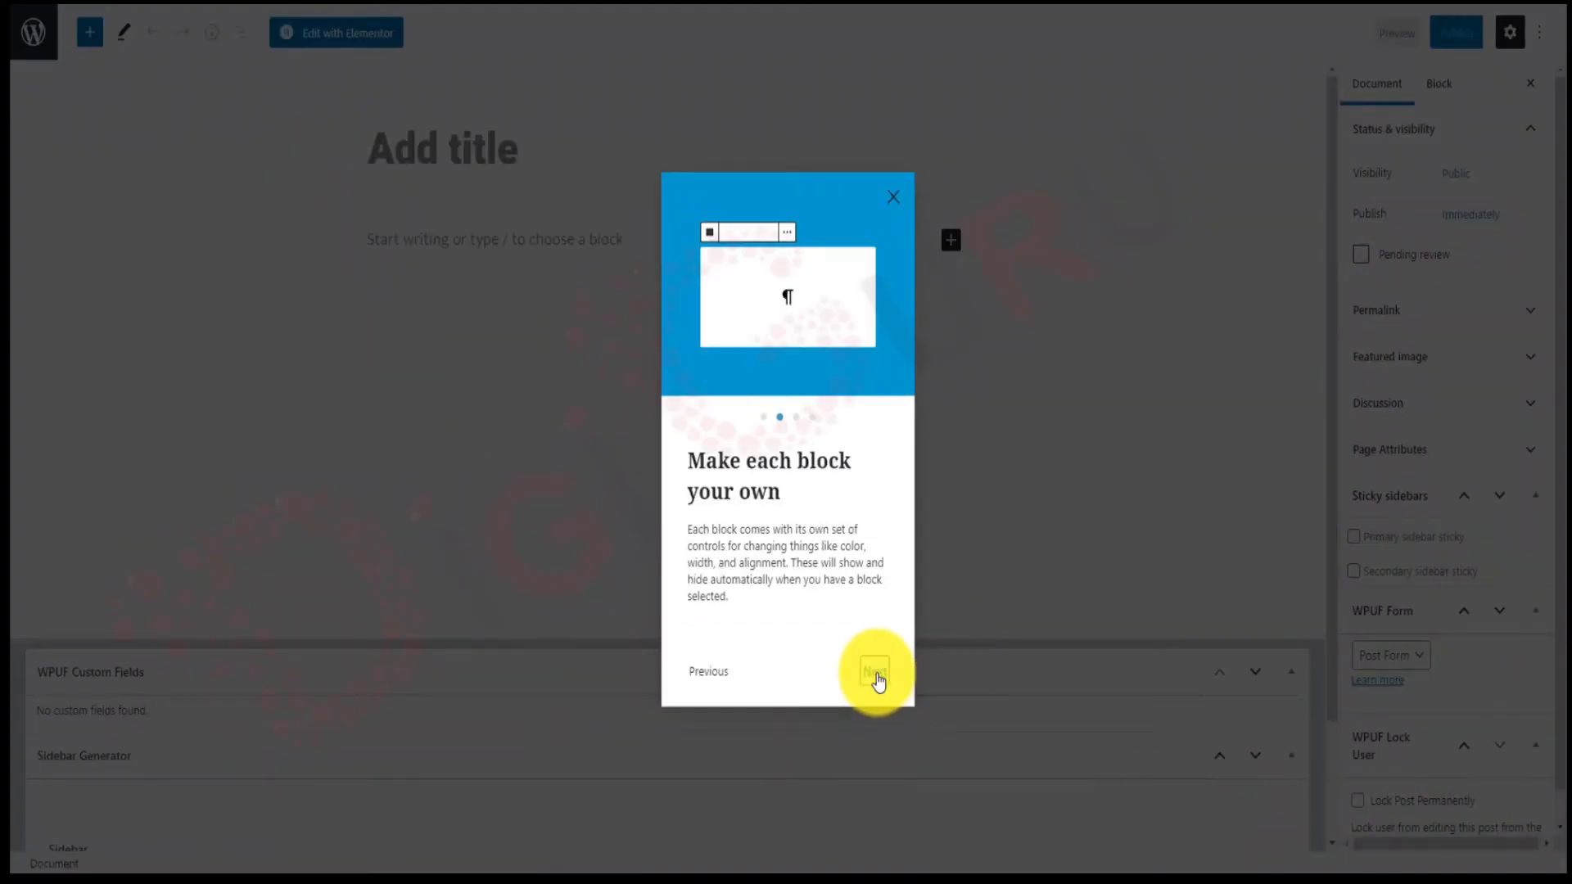
pyautogui.click(895, 199)
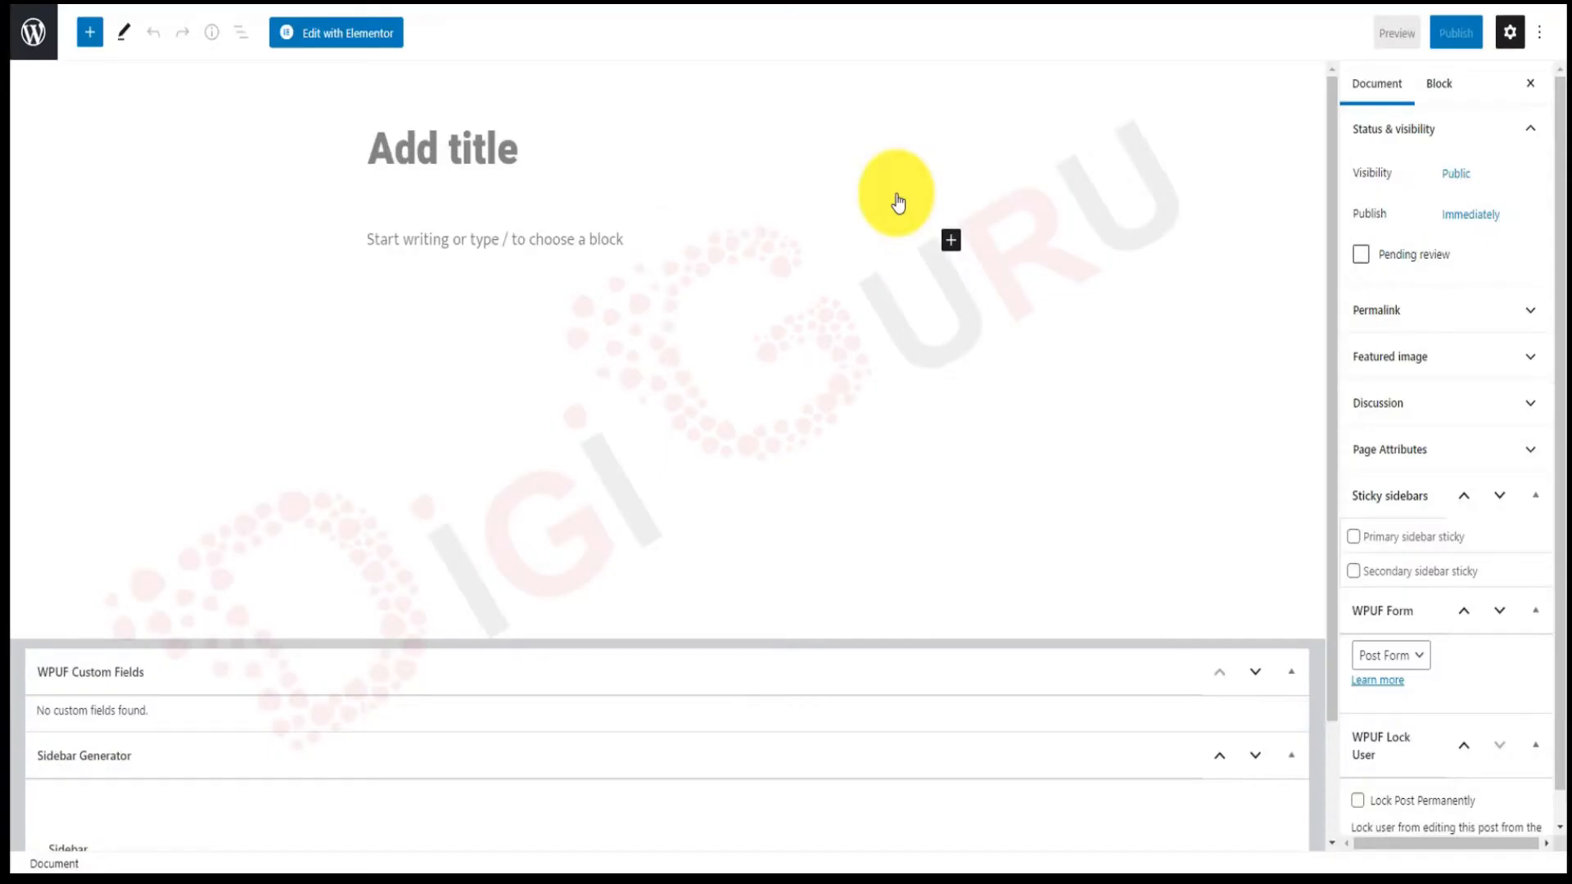
pyautogui.click(369, 45)
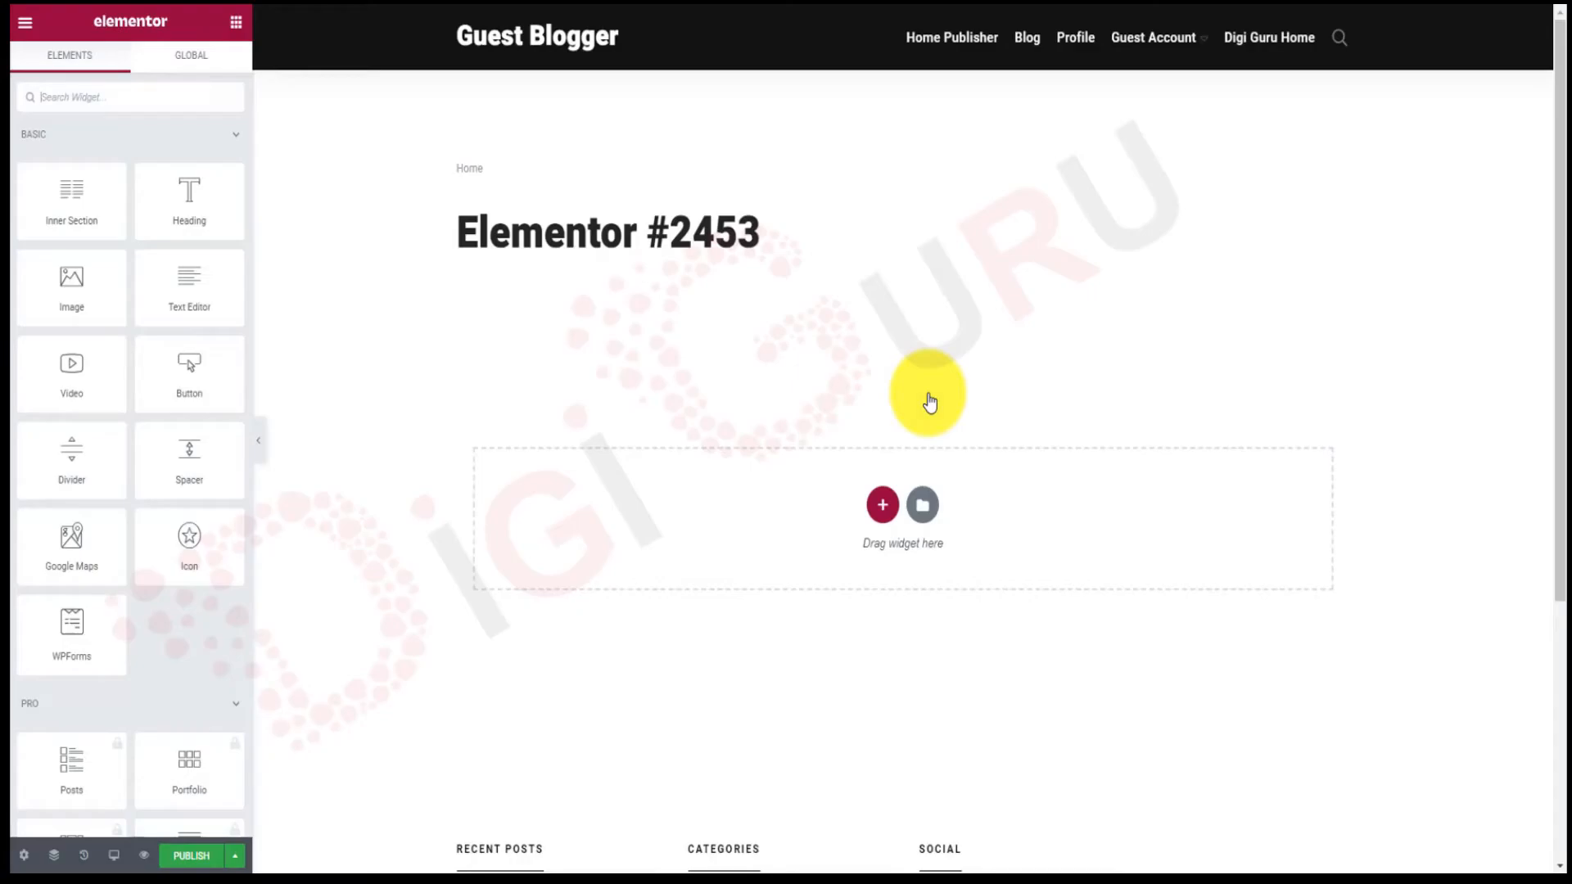
# Add a two-column section and drop a Heading widget into its left column.
pyautogui.click(883, 509)
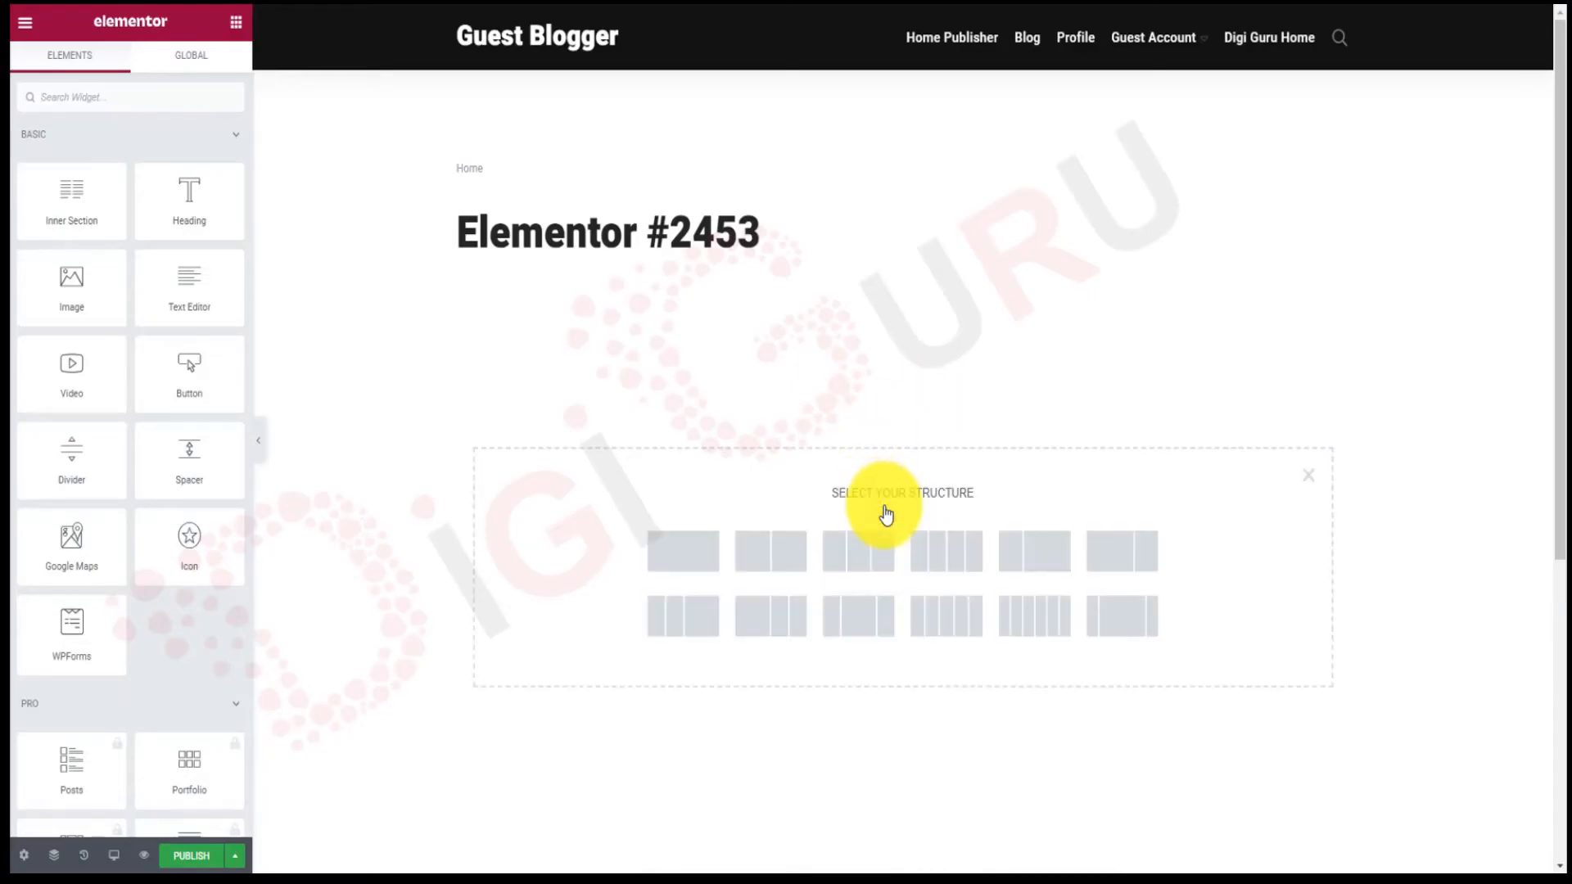
pyautogui.click(770, 564)
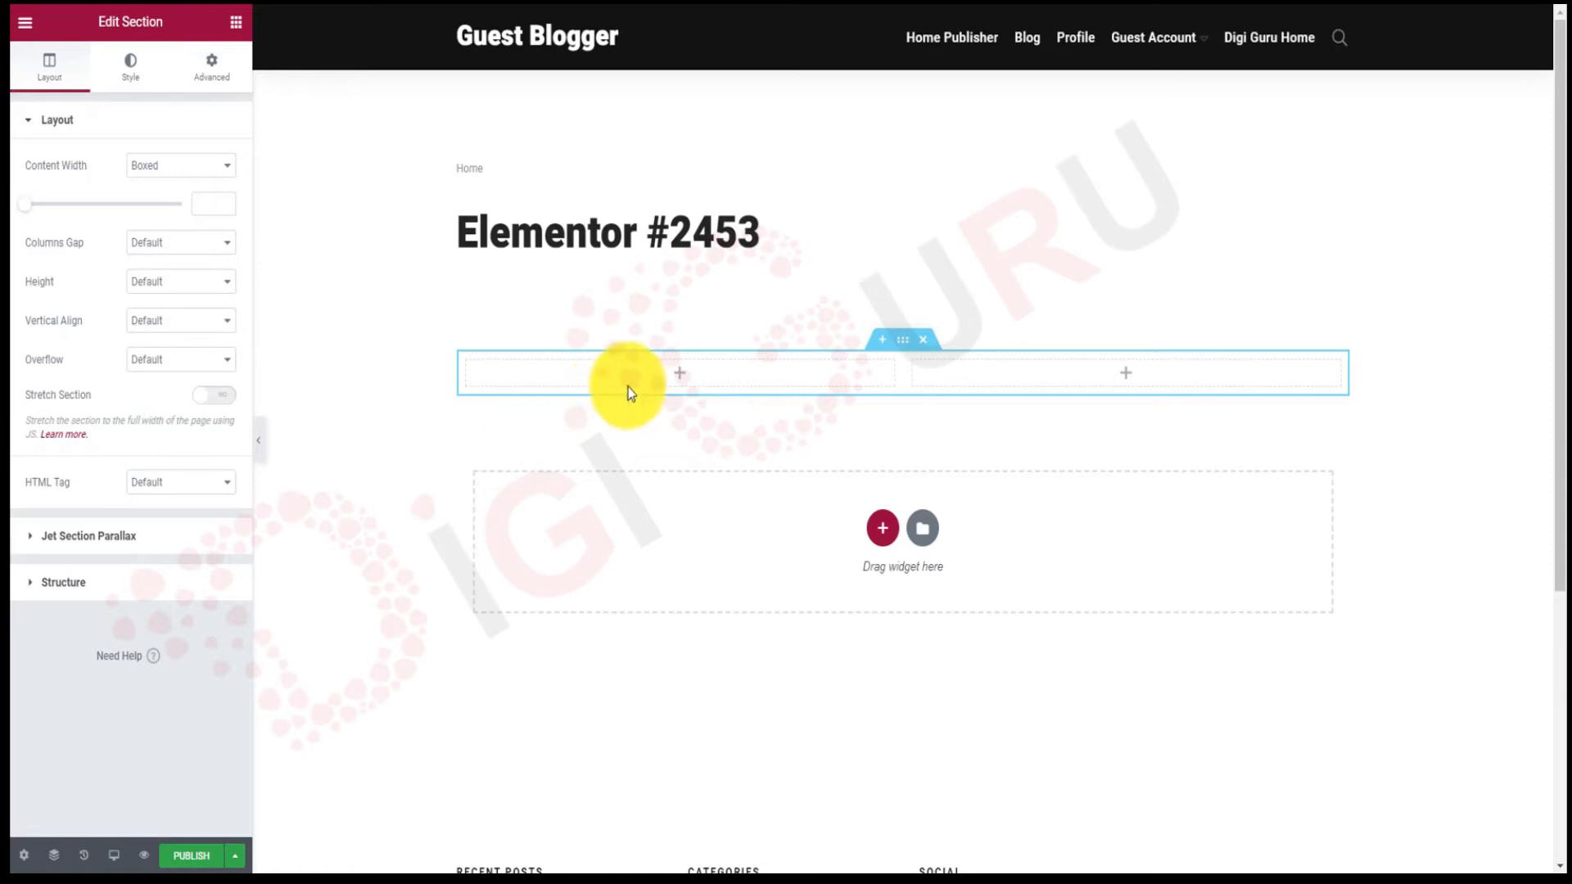
pyautogui.click(682, 380)
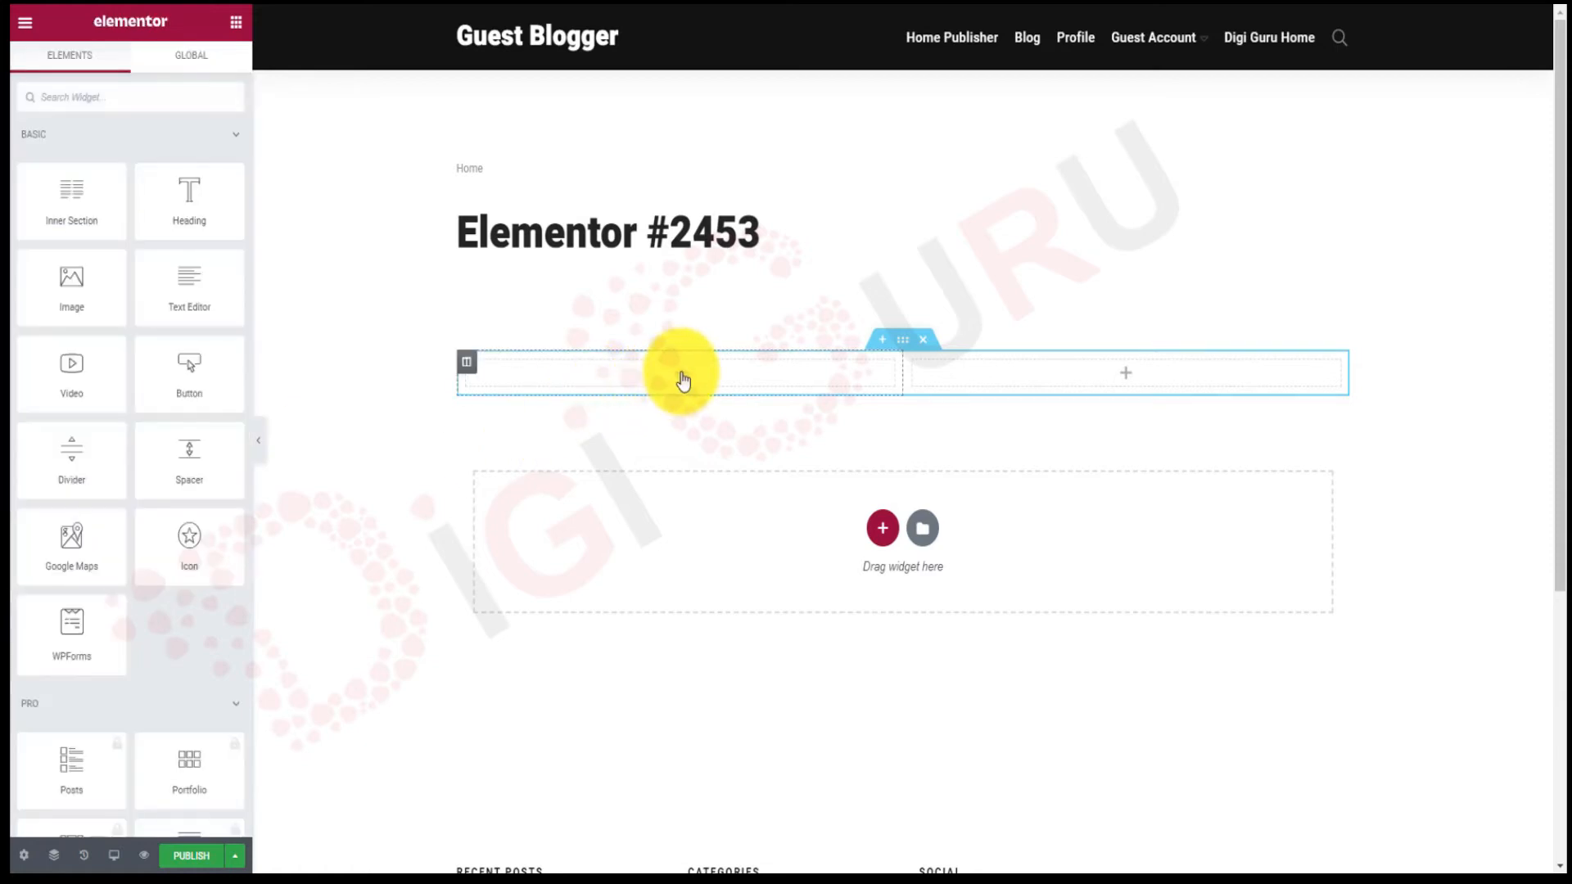
pyautogui.moveTo(183, 203); pyautogui.dragTo(661, 376)
pyautogui.moveTo(674, 374); pyautogui.dragTo(676, 378)
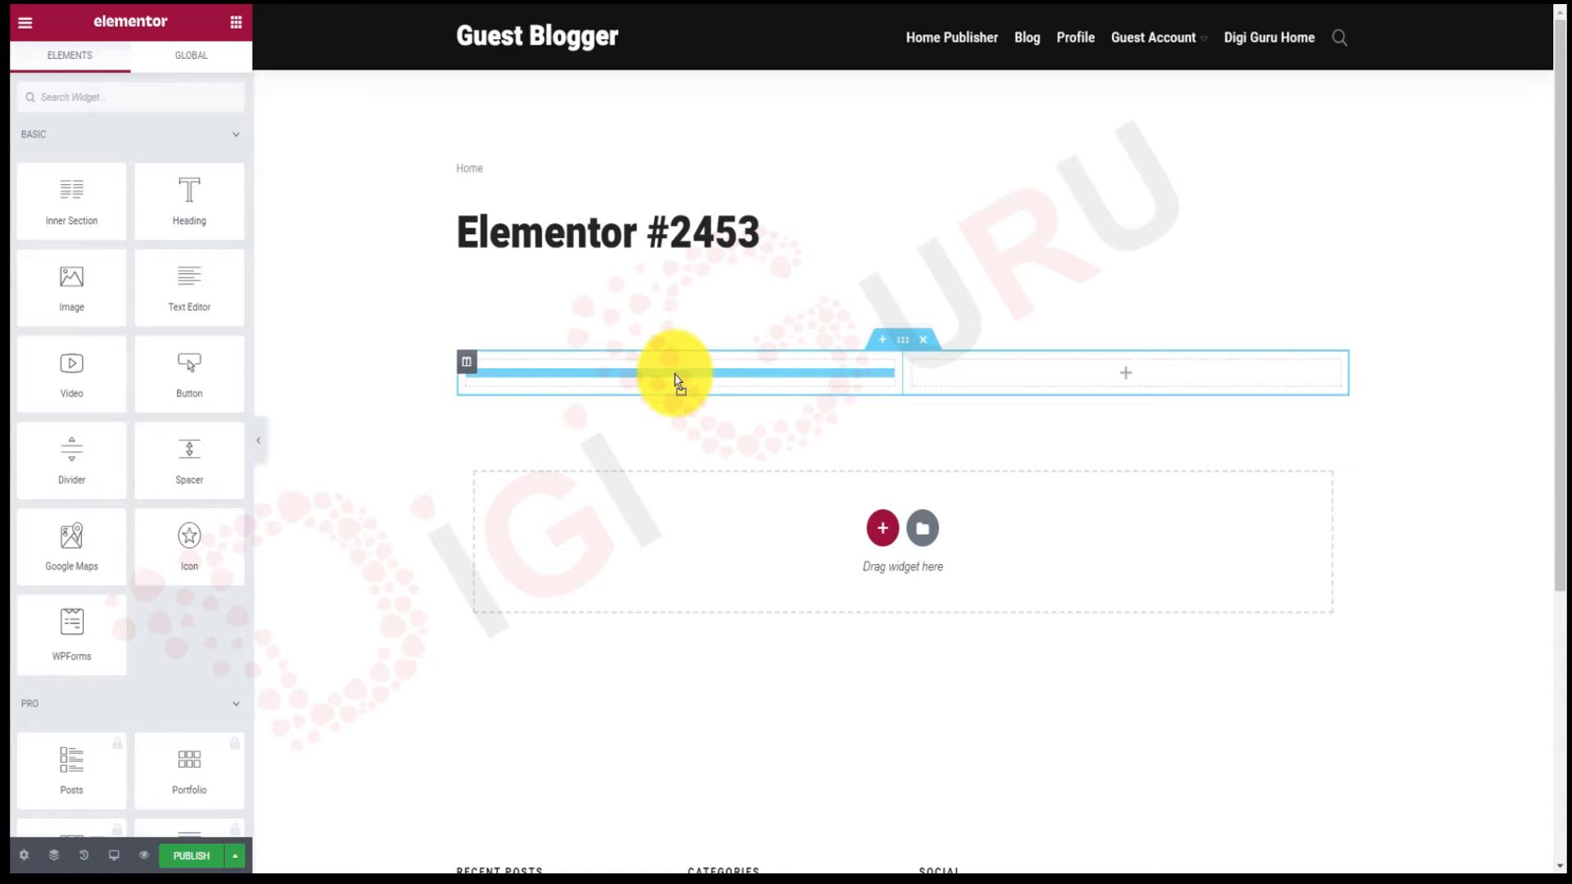
pyautogui.moveTo(677, 381); pyautogui.dragTo(573, 373)
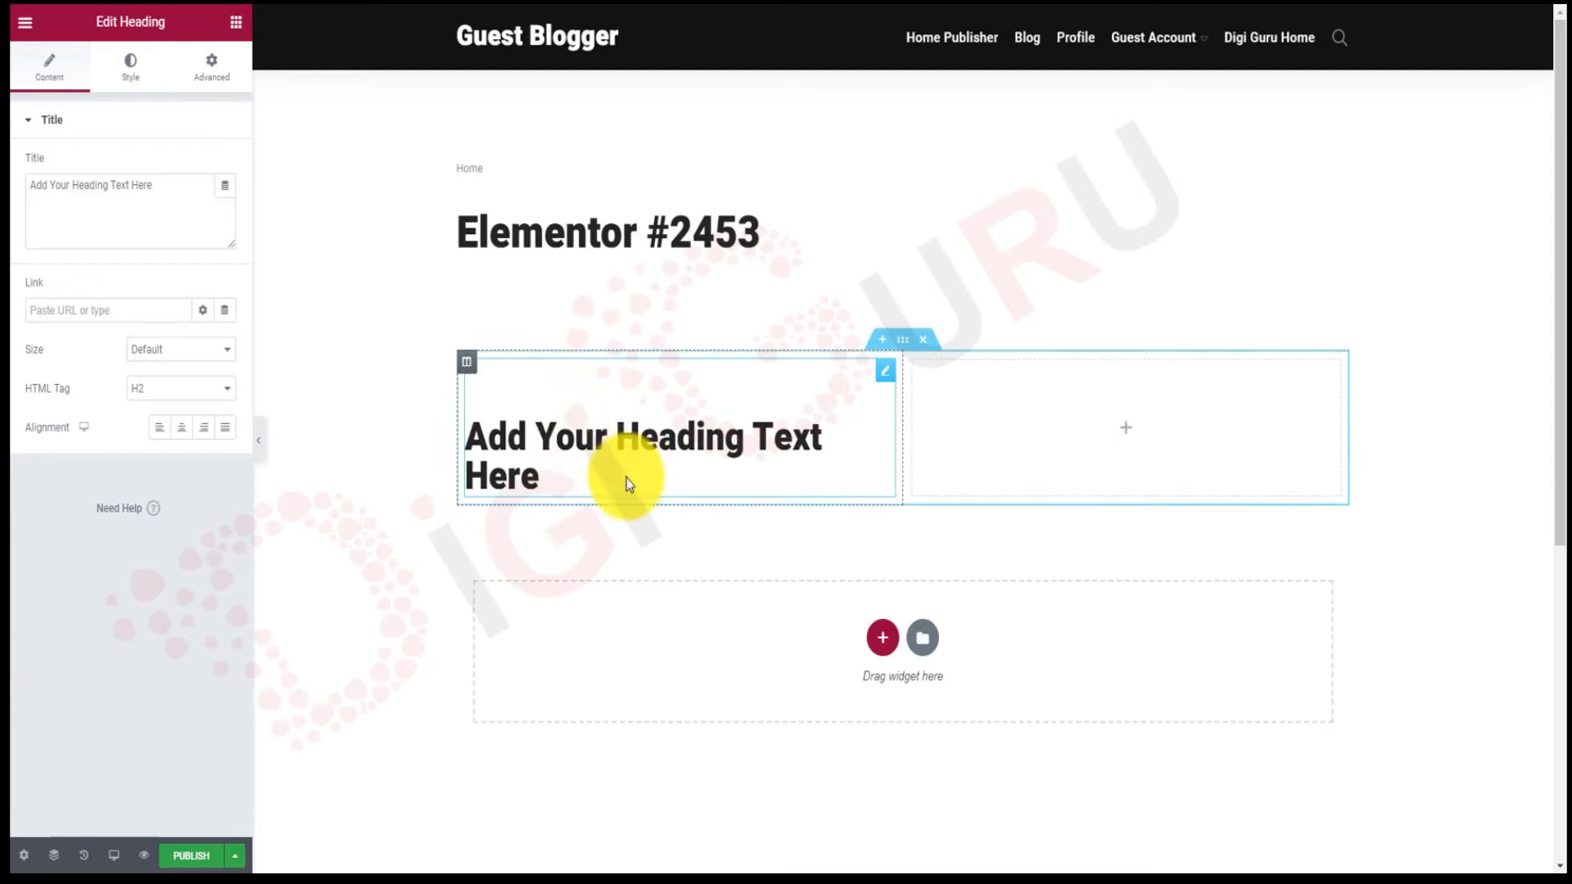
# Change the heading text to 'Kindly fill the form to subscribe to the newsletter'.
pyautogui.click(175, 184)
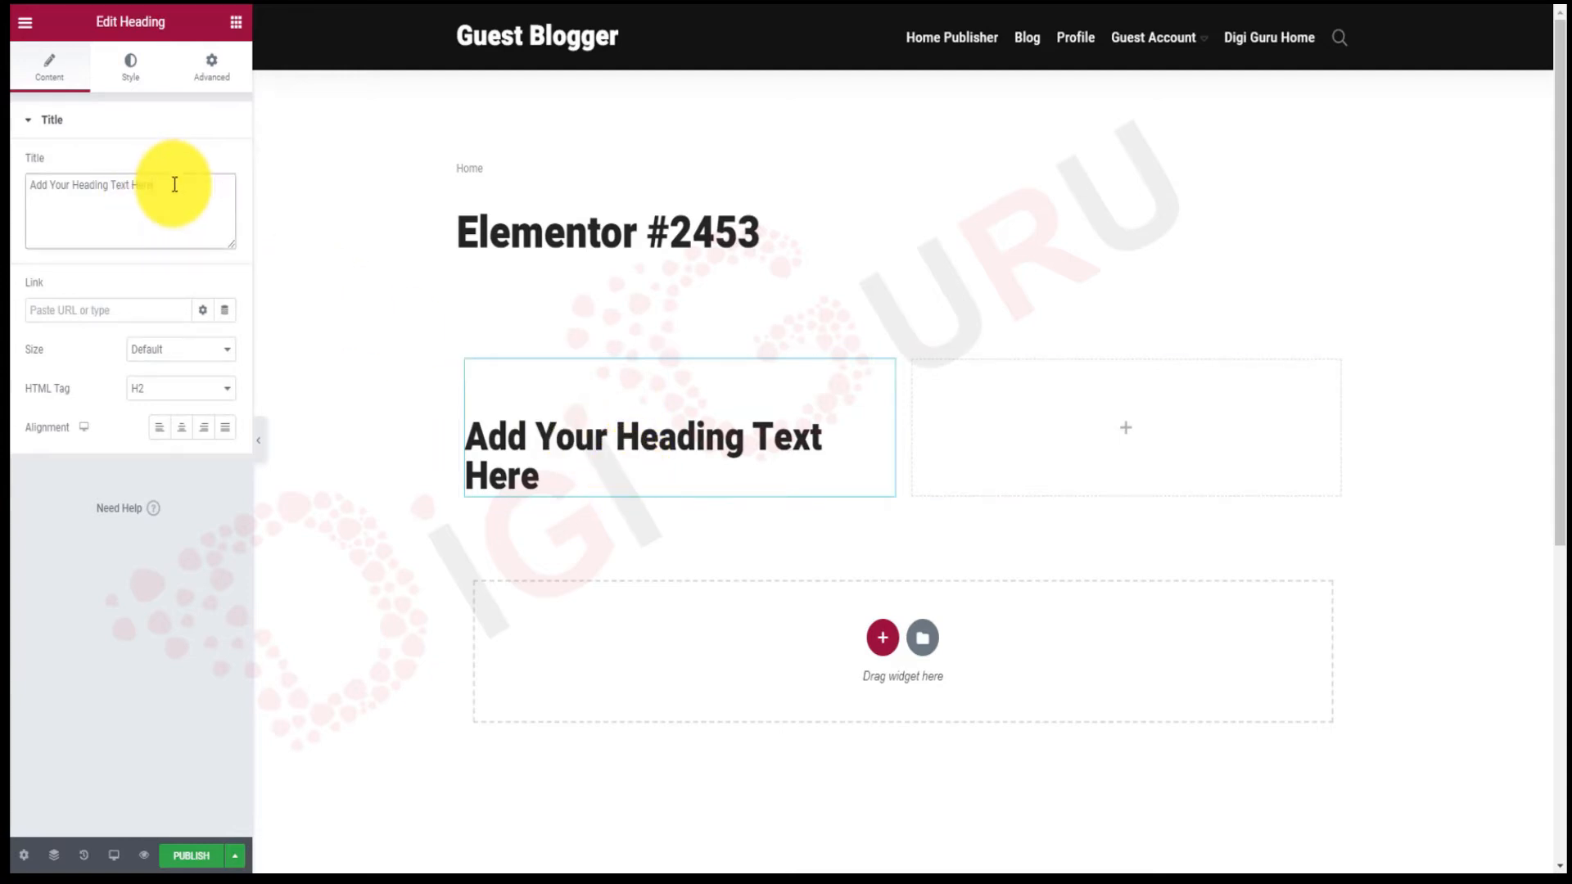
pyautogui.press('BackSpace')
pyautogui.press('BackSpace')
pyautogui.press('BackSpace')
pyautogui.press('BackSpace')
pyautogui.press('BackSpace')
pyautogui.press('BackSpace')
pyautogui.press('BackSpace')
pyautogui.press('BackSpace')
pyautogui.press('BackSpace')
pyautogui.press('BackSpace')
pyautogui.press('BackSpace')
pyautogui.press('BackSpace')
pyautogui.press('BackSpace')
pyautogui.press('BackSpace')
pyautogui.press('BackSpace')
pyautogui.press('BackSpace')
pyautogui.press('BackSpace')
pyautogui.press('BackSpace')
pyautogui.press('BackSpace')
pyautogui.press('BackSpace')
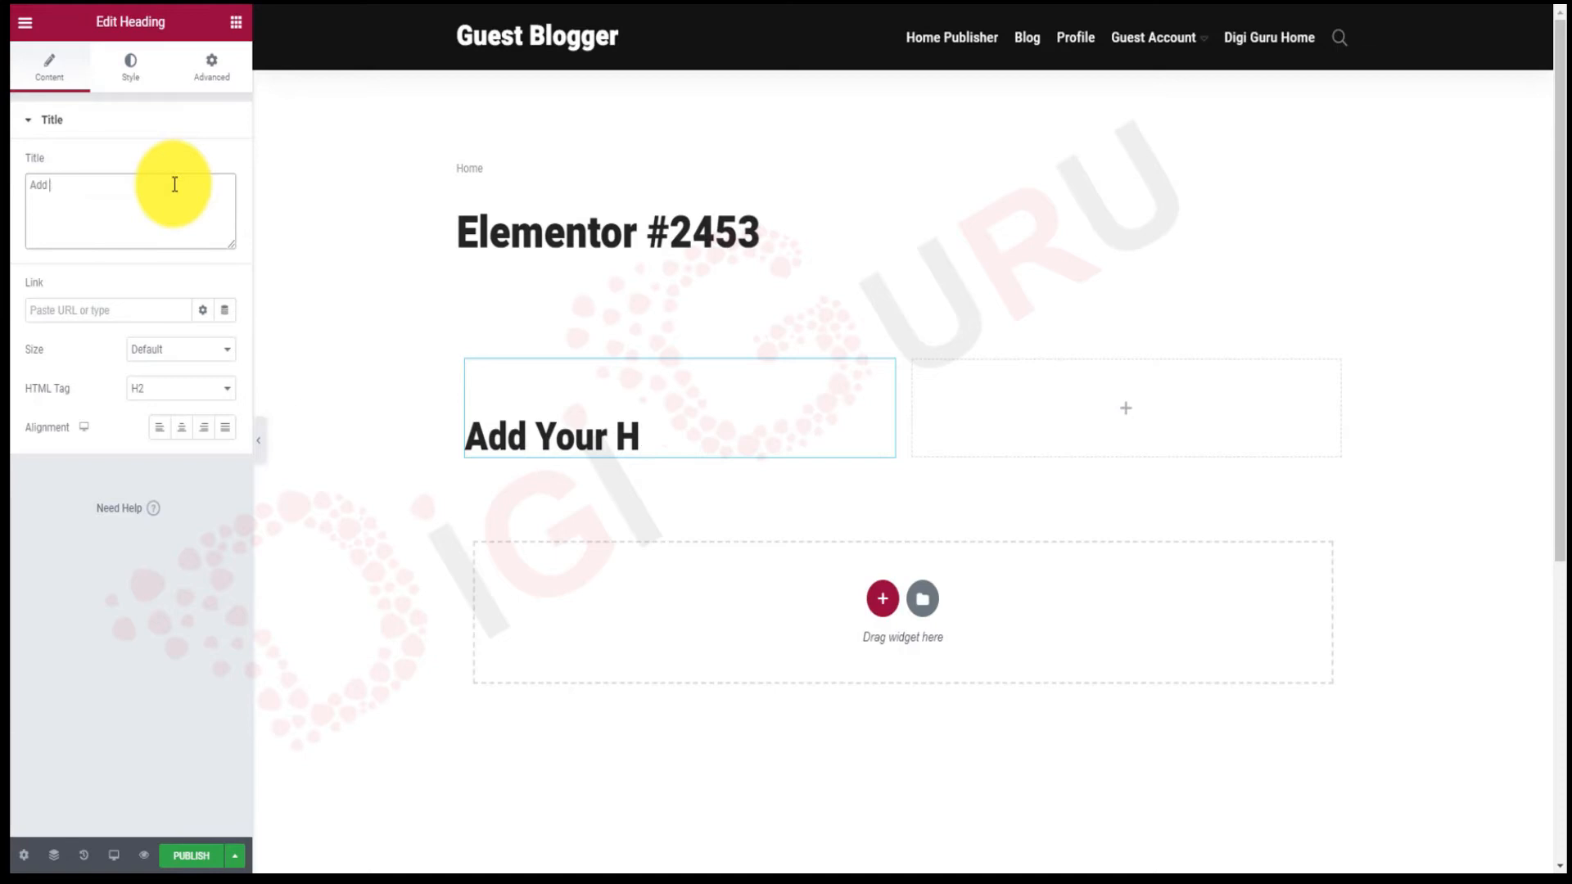
pyautogui.write('Kindl')
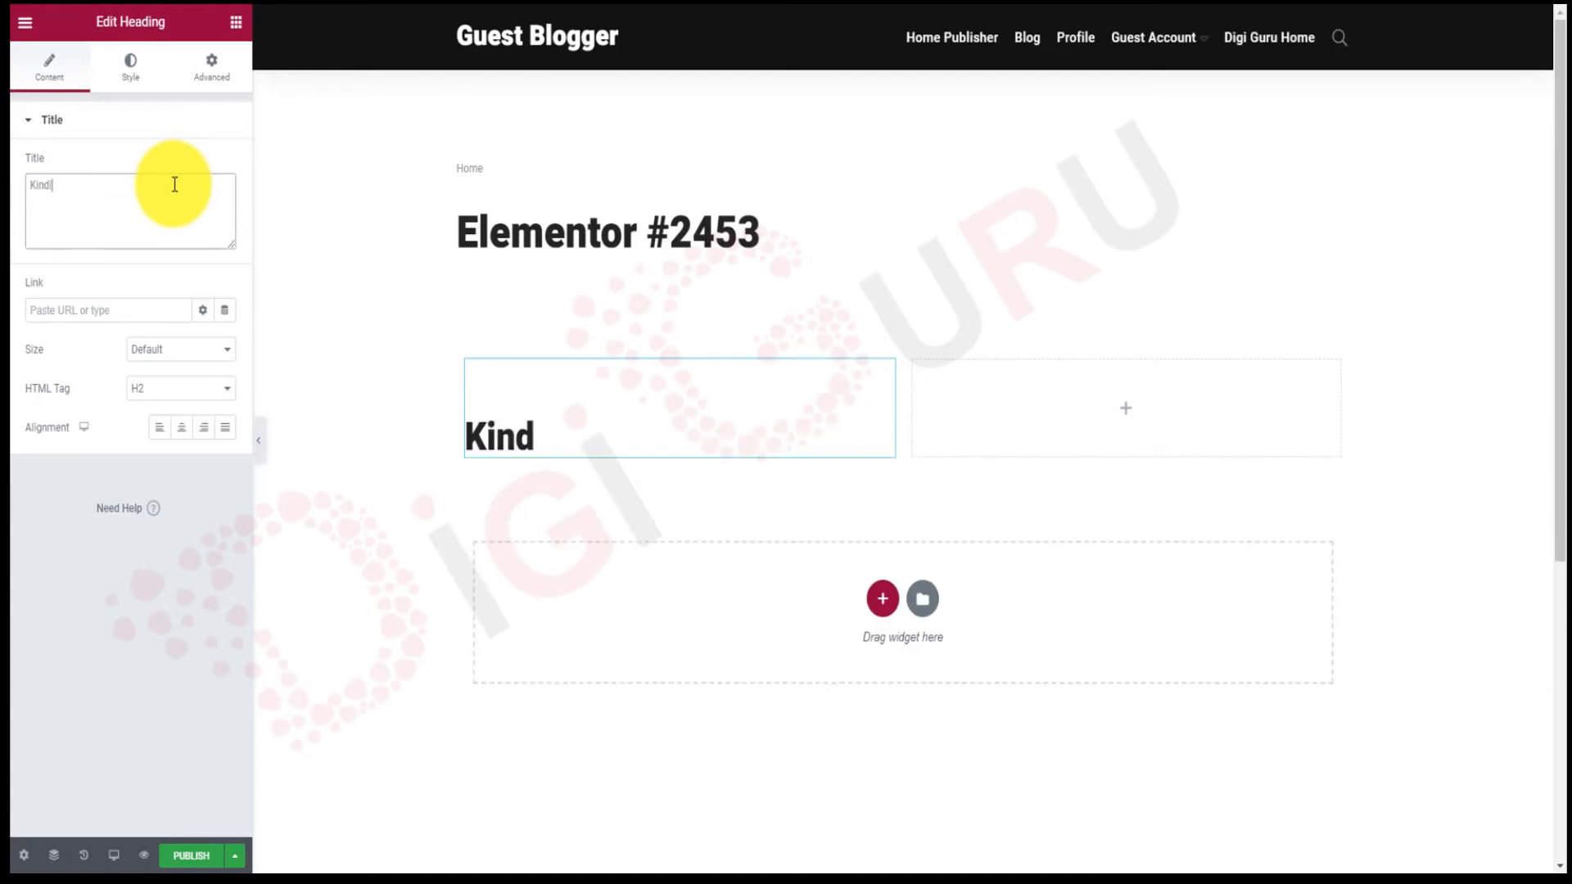
pyautogui.write('y fill ')
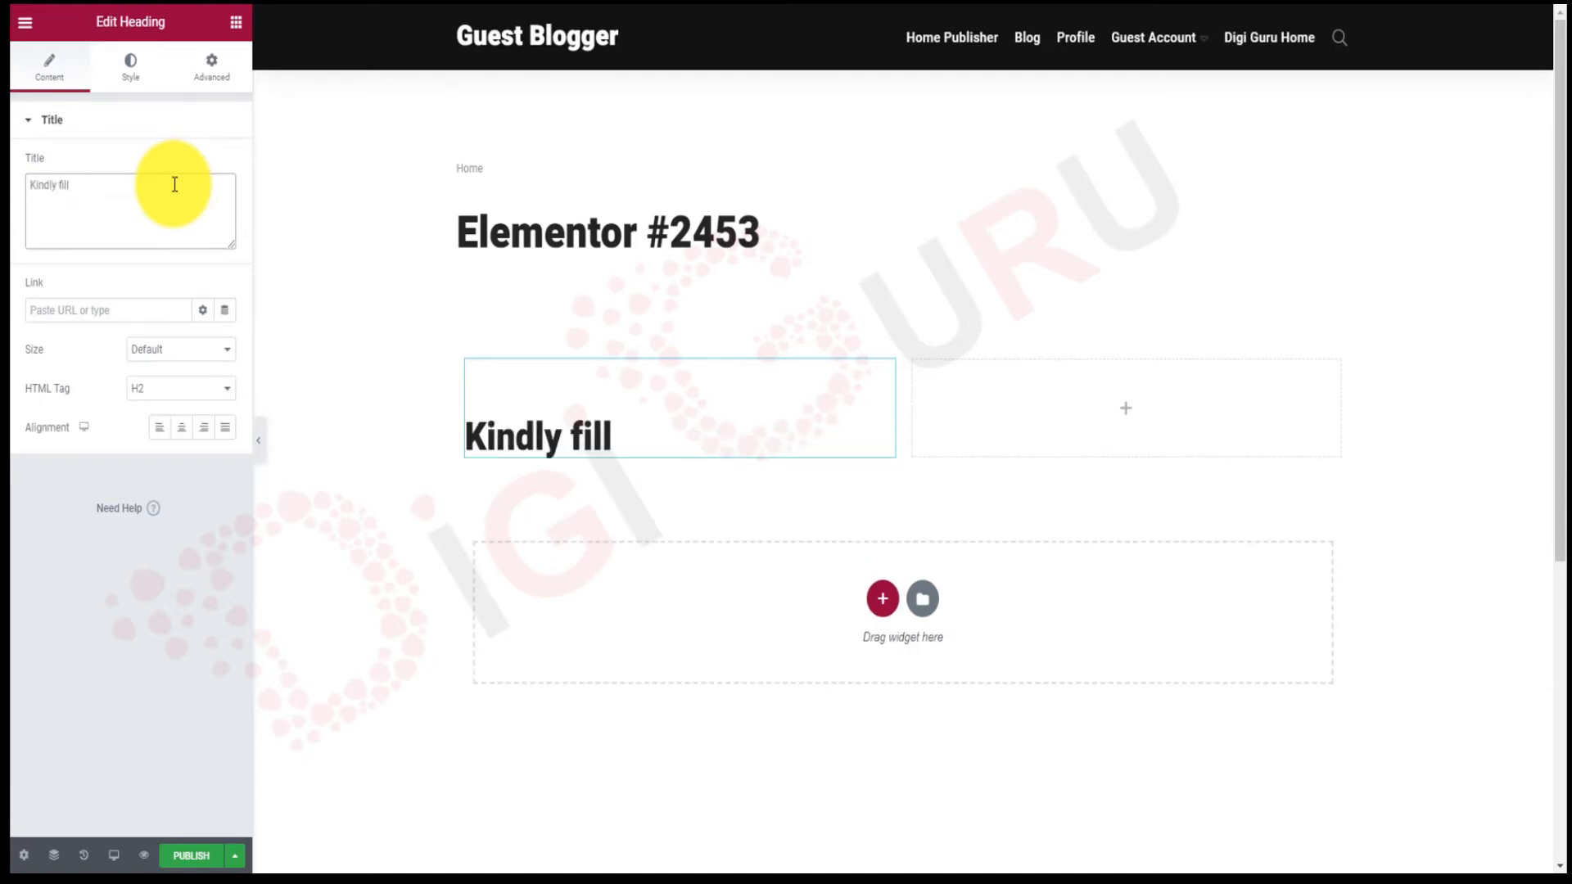
pyautogui.write('the form to subscribe to the n')
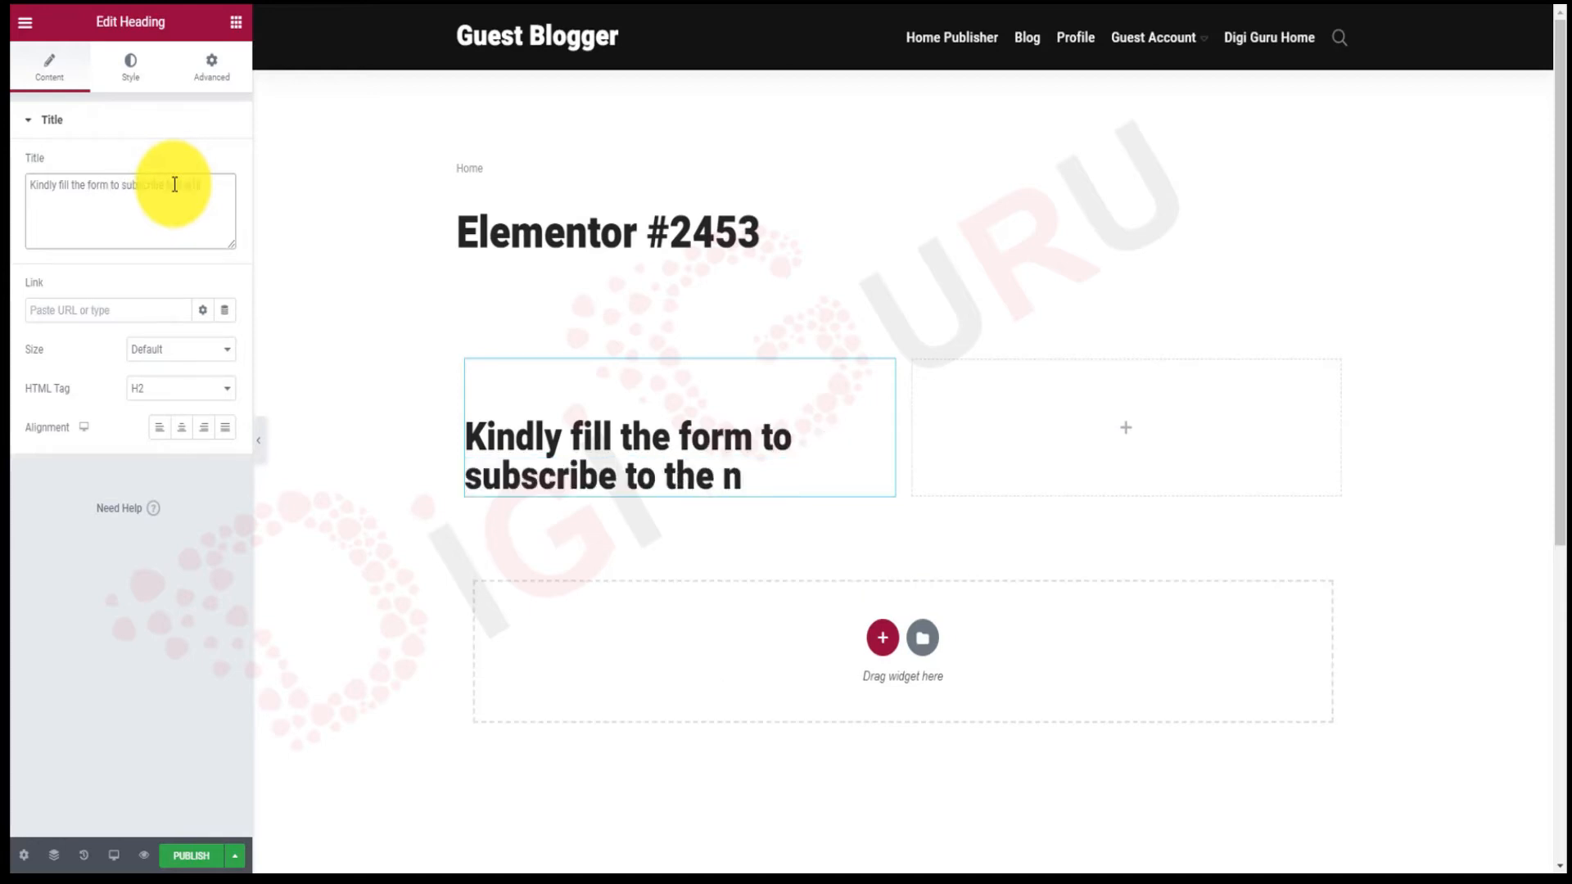
pyautogui.write('ewsee')
pyautogui.press('BackSpace')
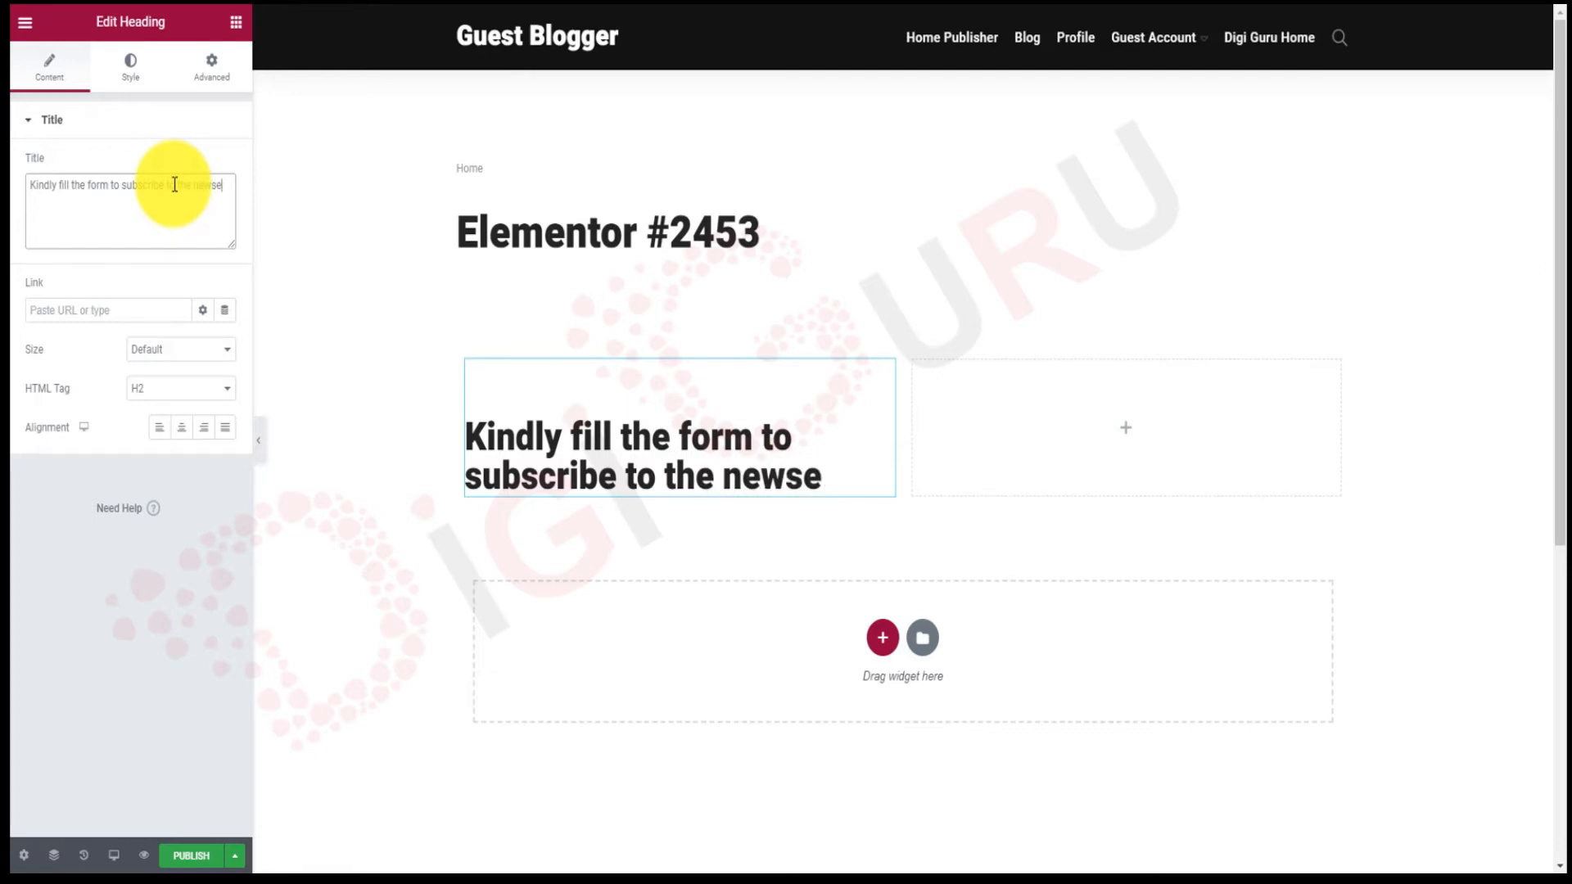
pyautogui.press('BackSpace')
pyautogui.write('letter')
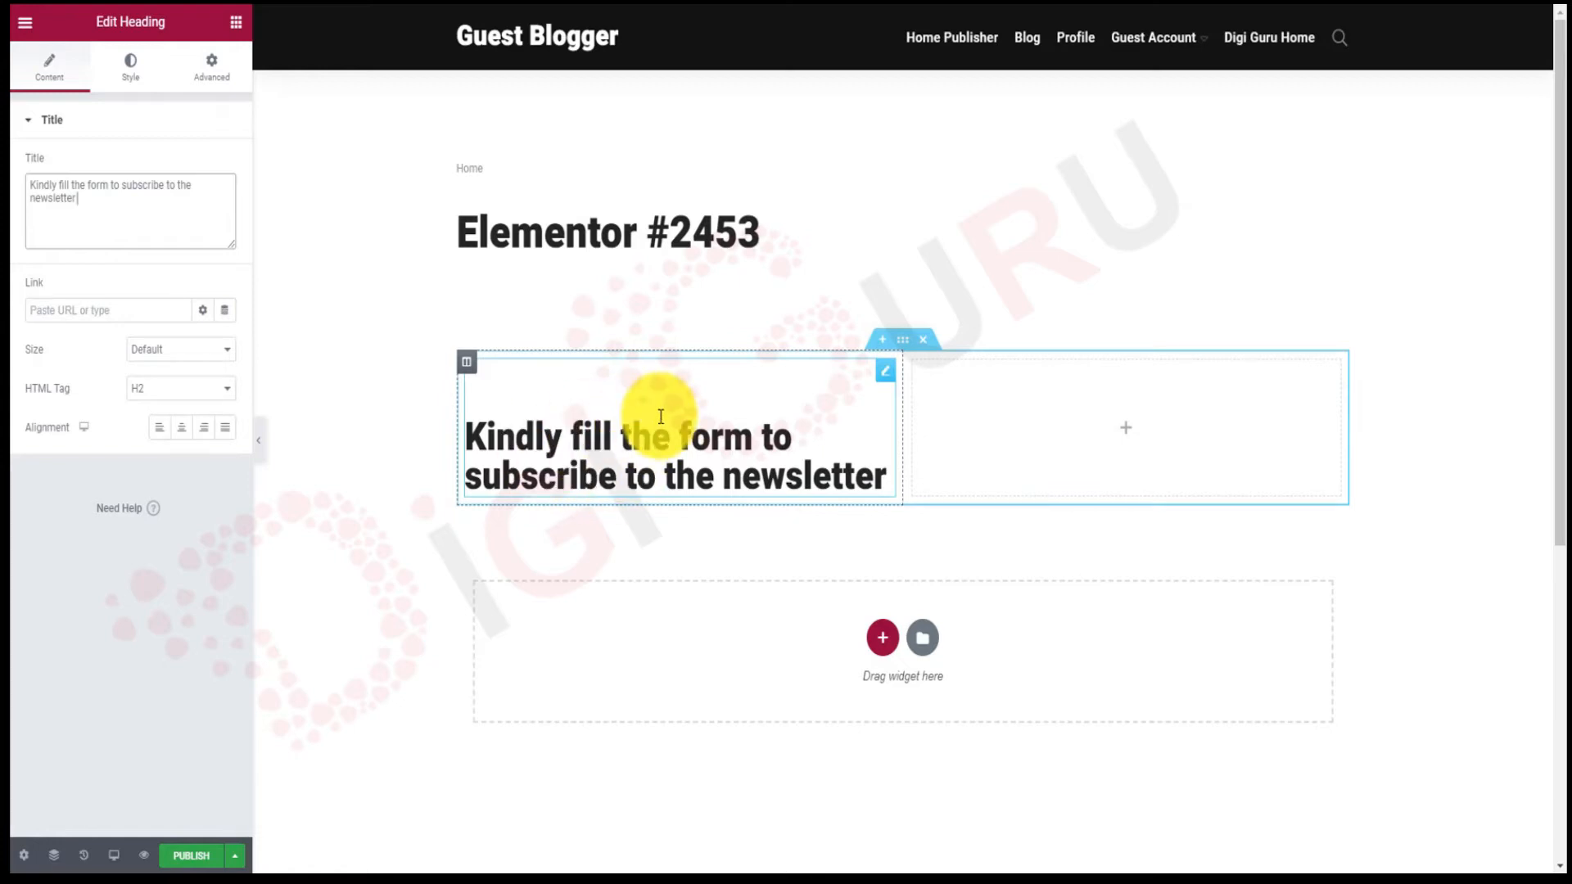
pyautogui.click(918, 438)
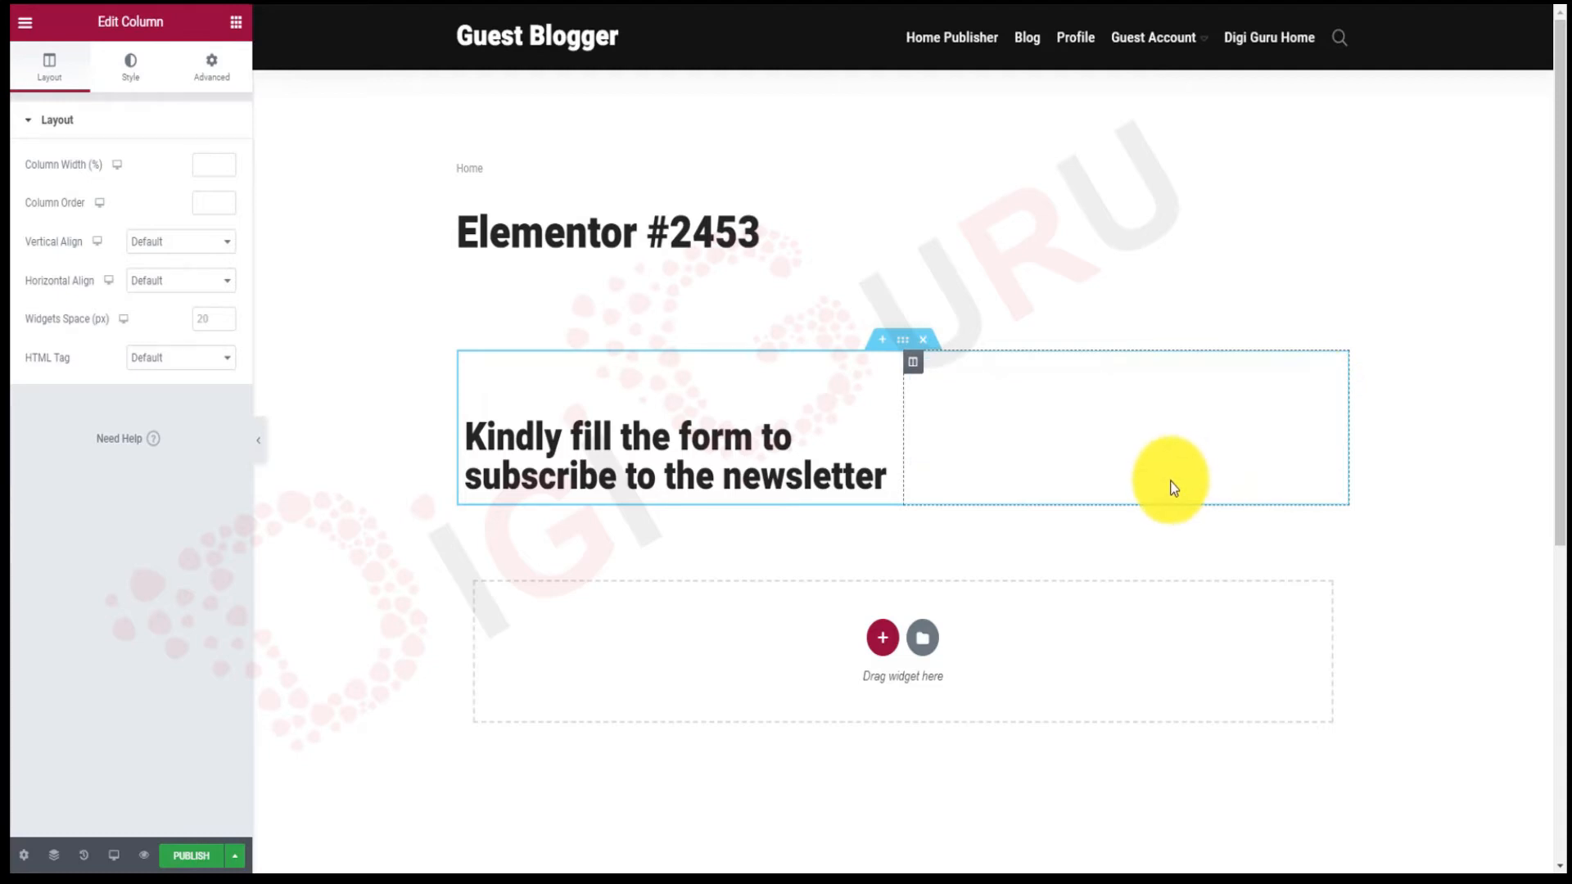
# Start an empty heading in the right column and return to the widget list.
pyautogui.click(1141, 435)
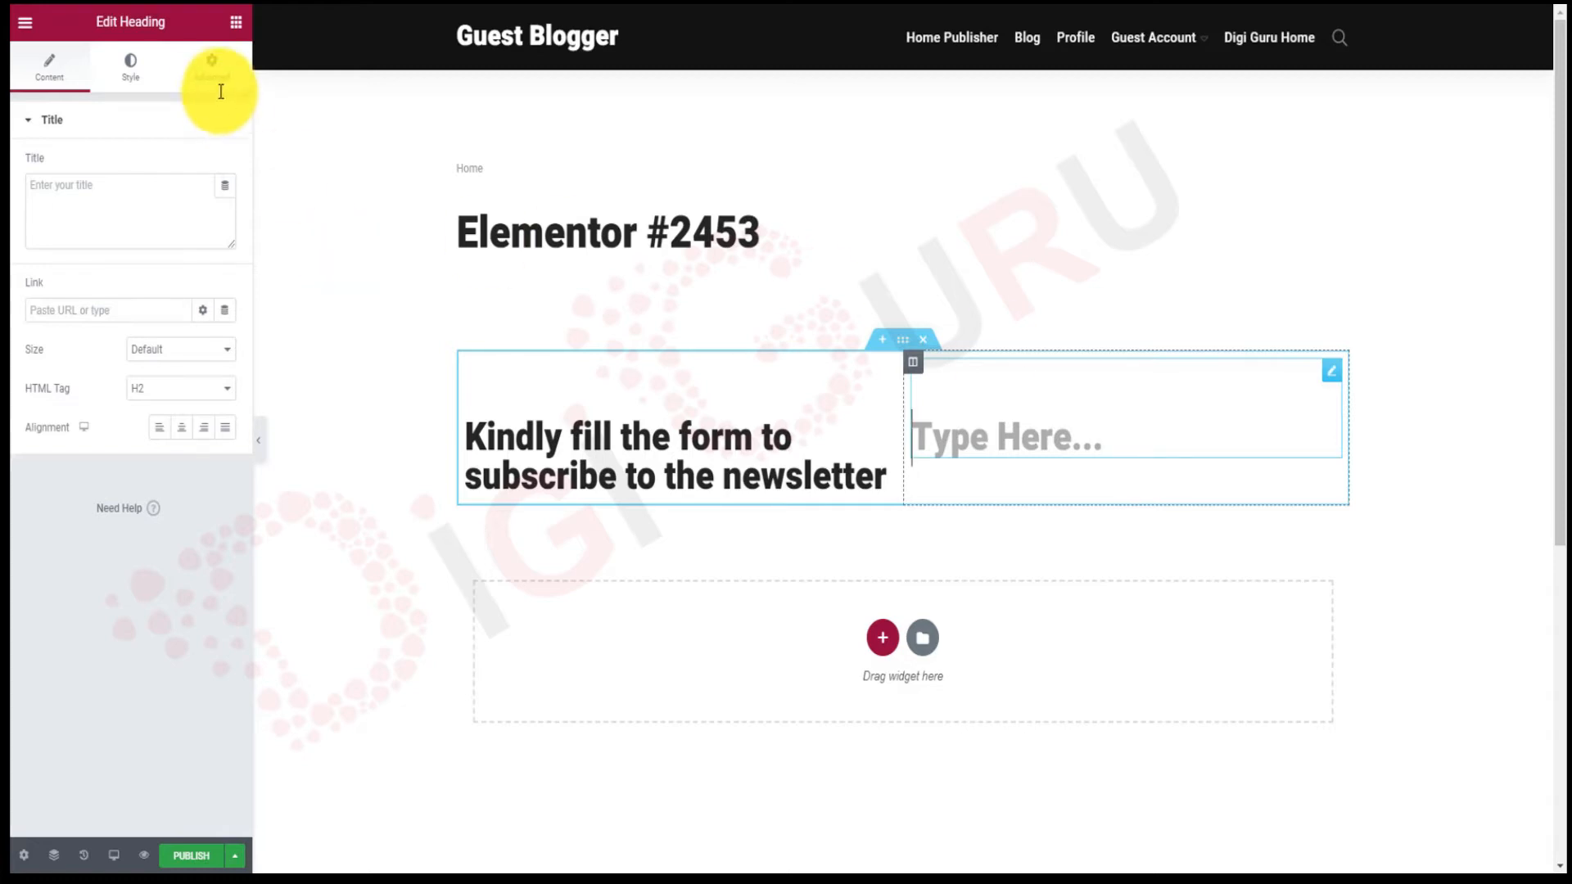
pyautogui.click(235, 23)
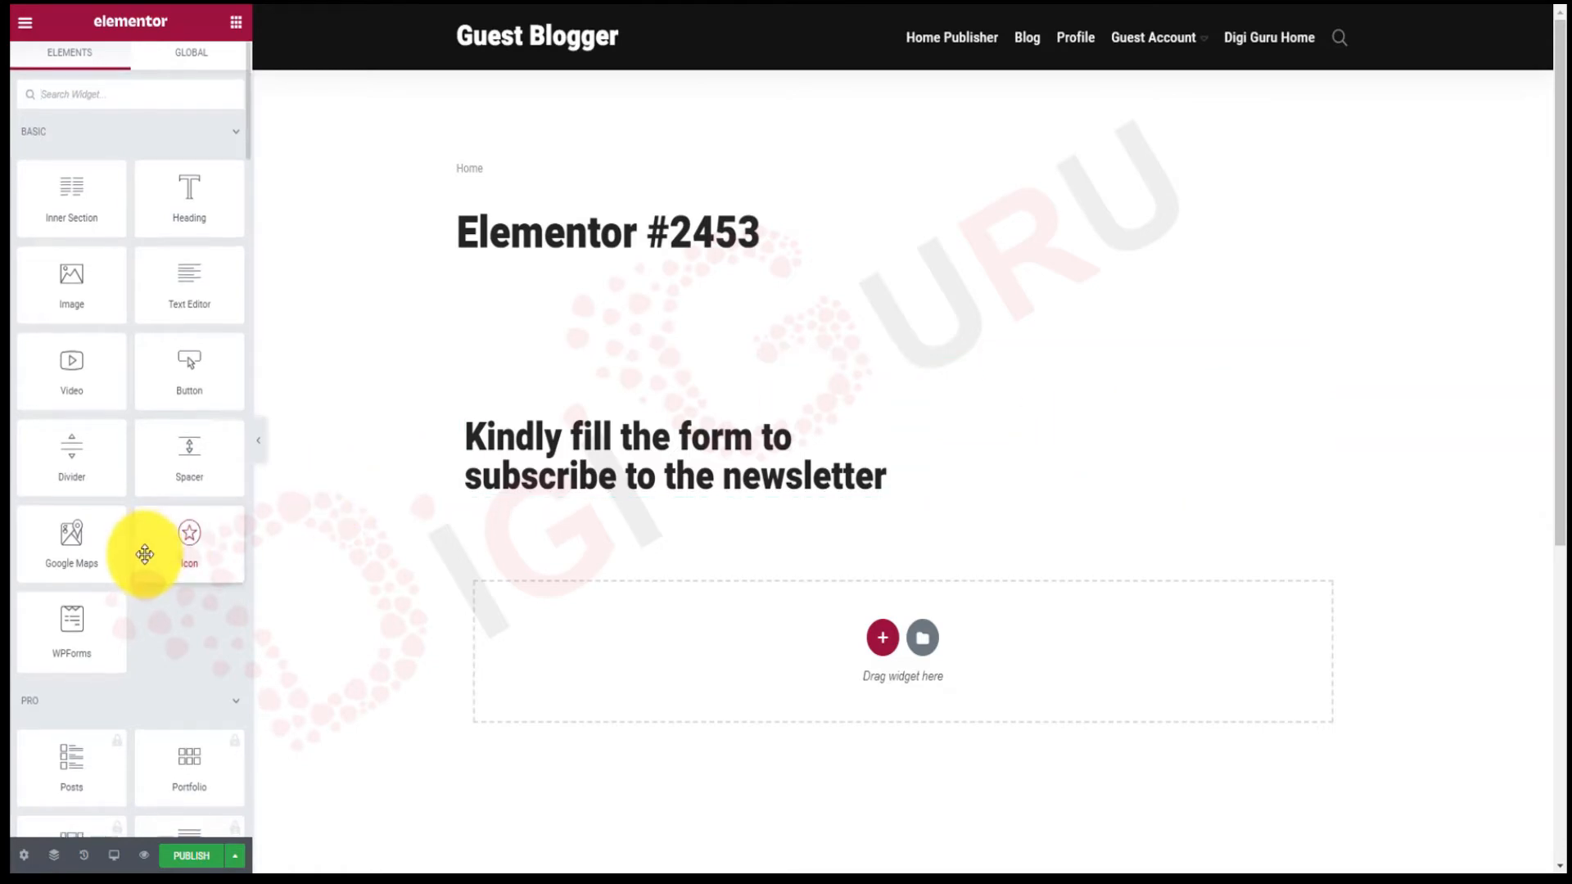
pyautogui.scroll(-3, 145, 554)
pyautogui.scroll(3, 145, 555)
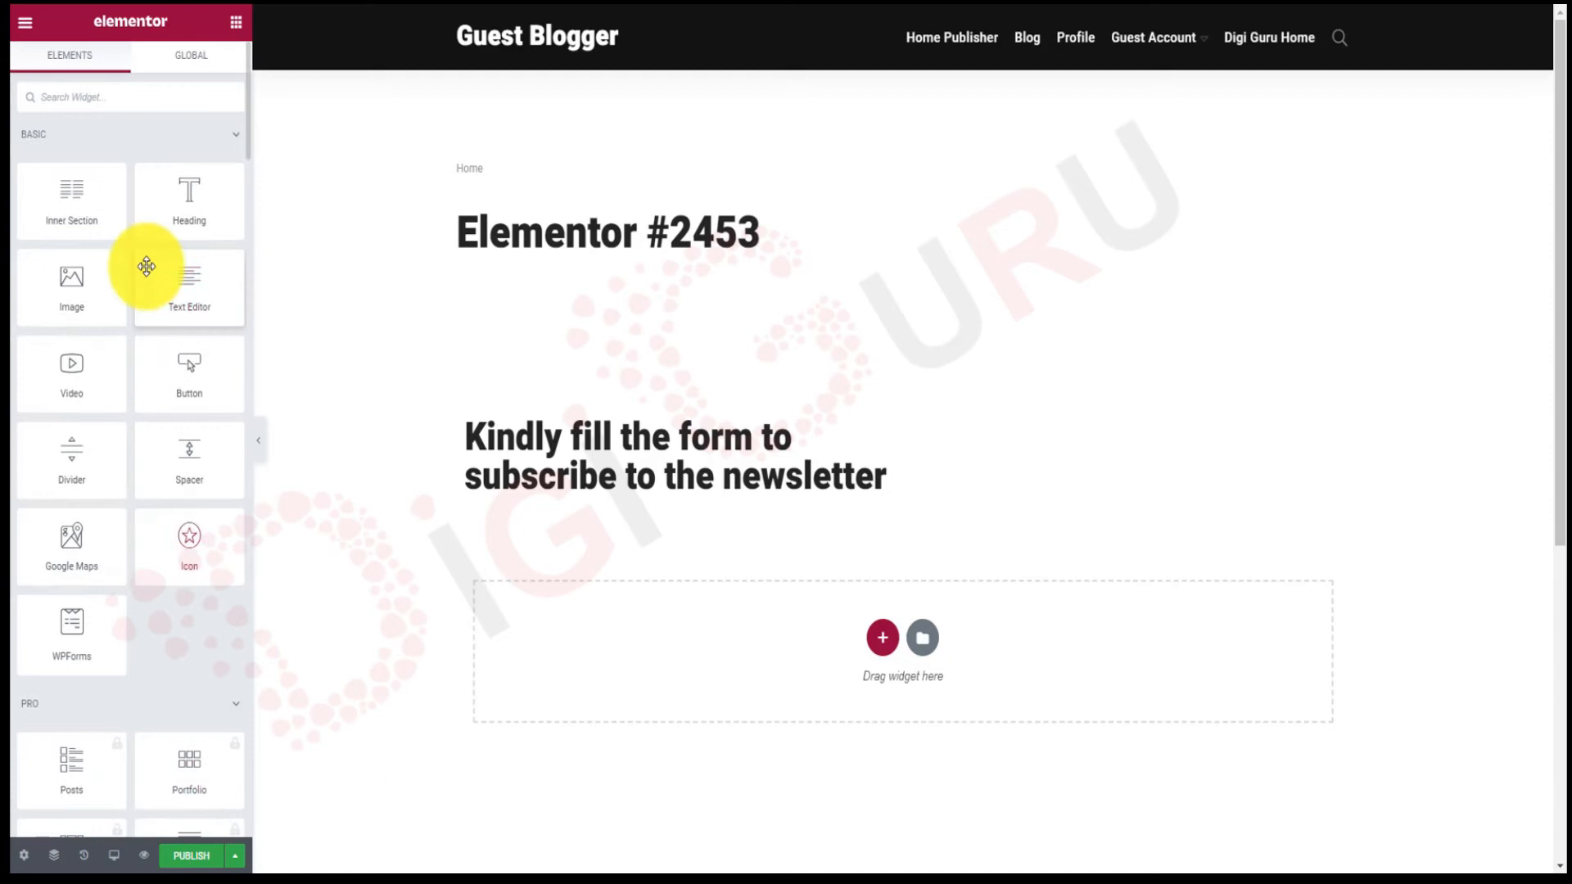
# Place a Shortcode widget beside the heading and paste the GetResponse form embed code.
pyautogui.click(119, 90)
pyautogui.write('code')
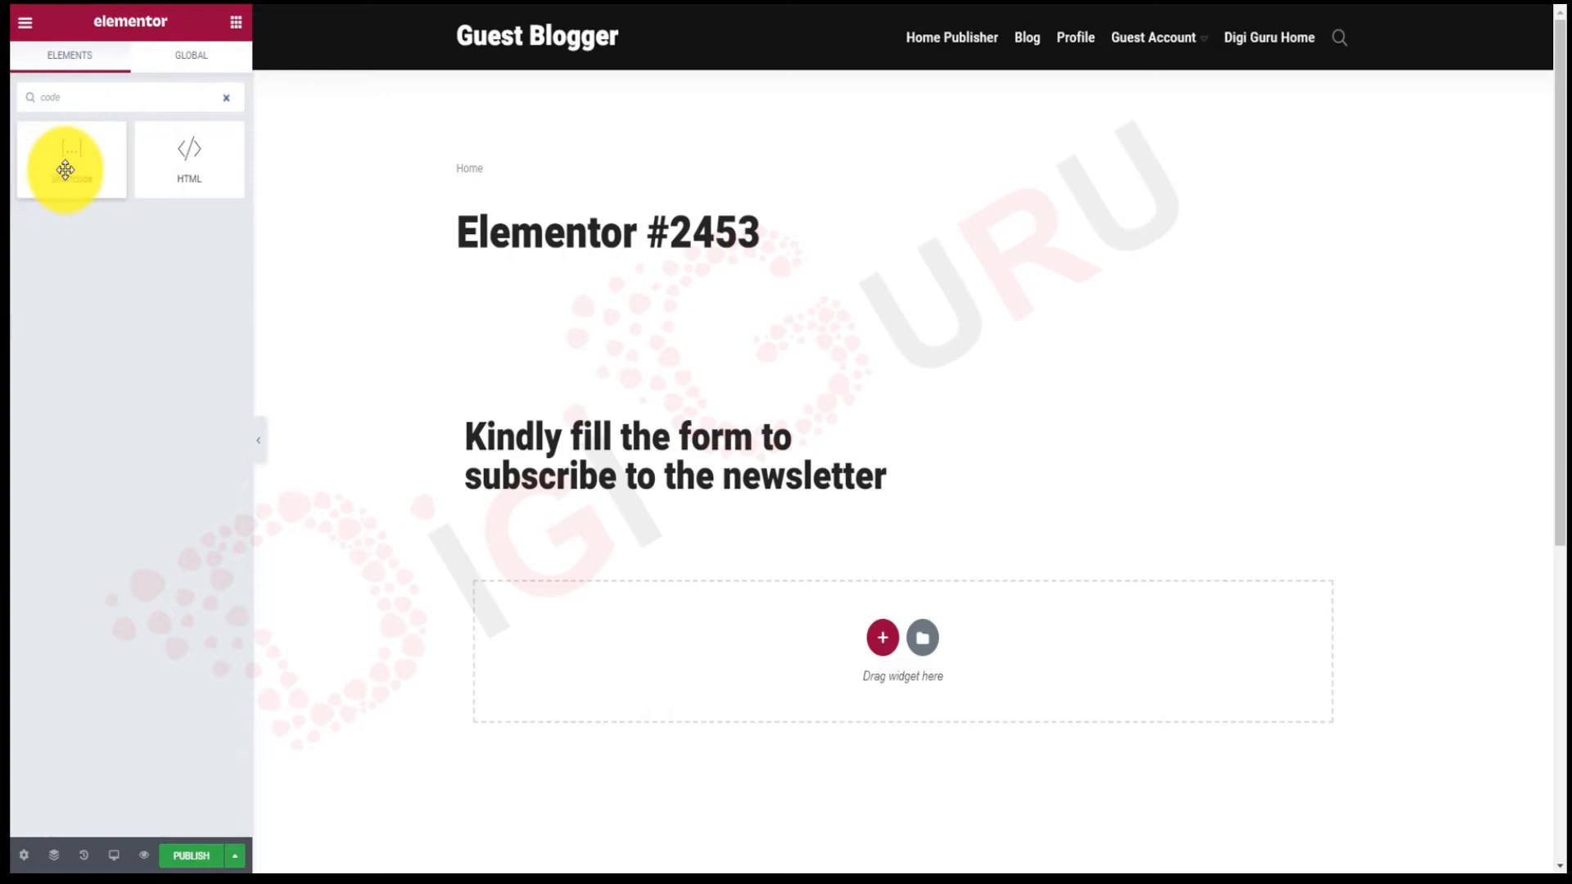
pyautogui.moveTo(65, 169); pyautogui.dragTo(1093, 444)
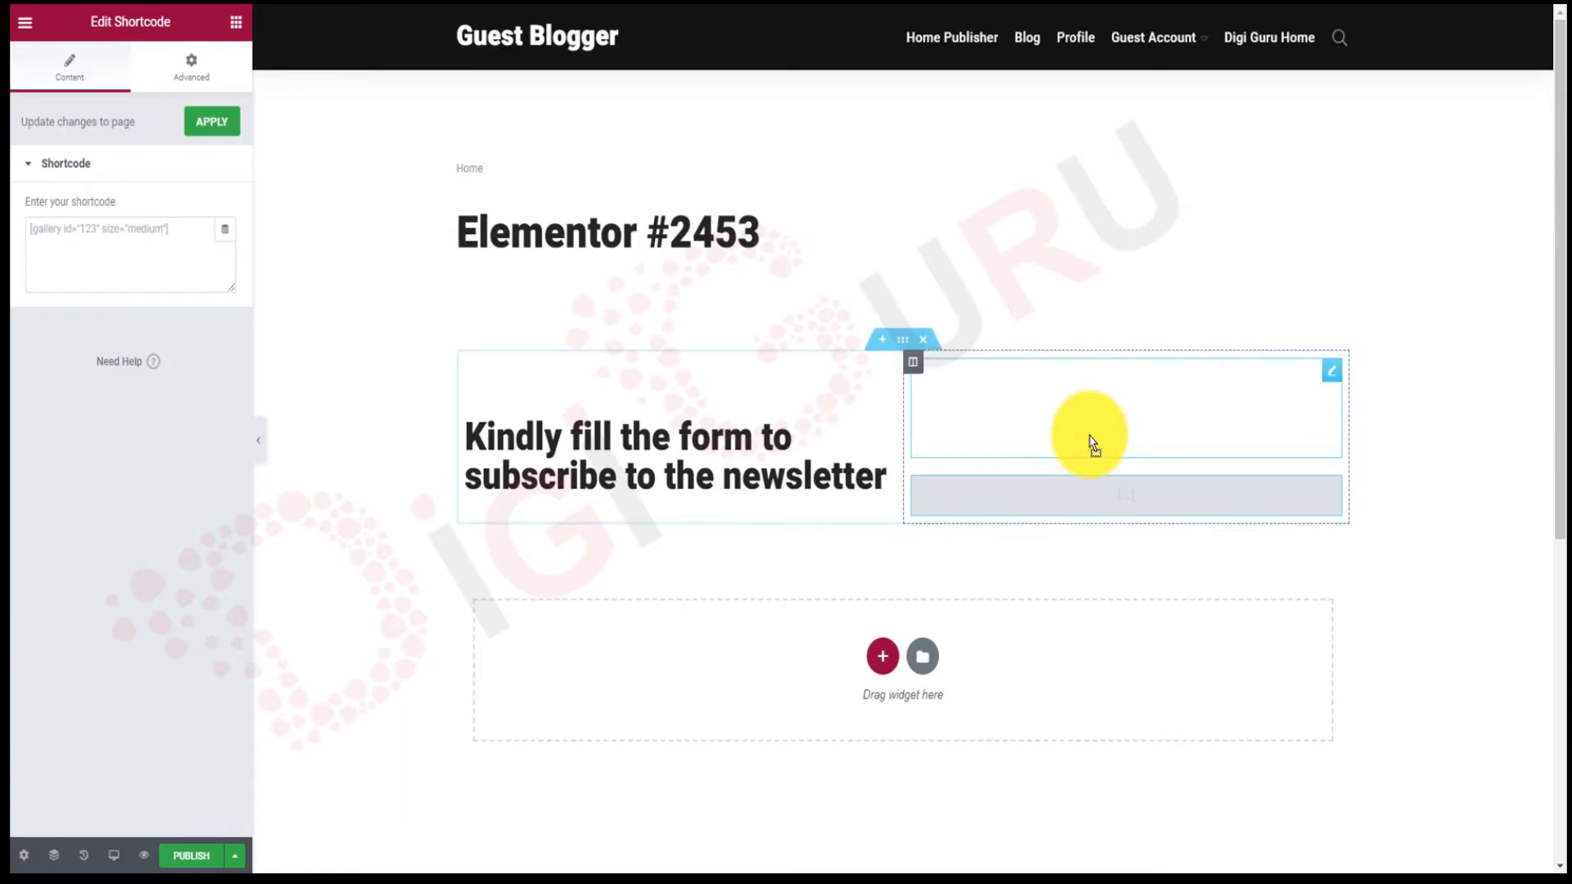
pyautogui.click(178, 241)
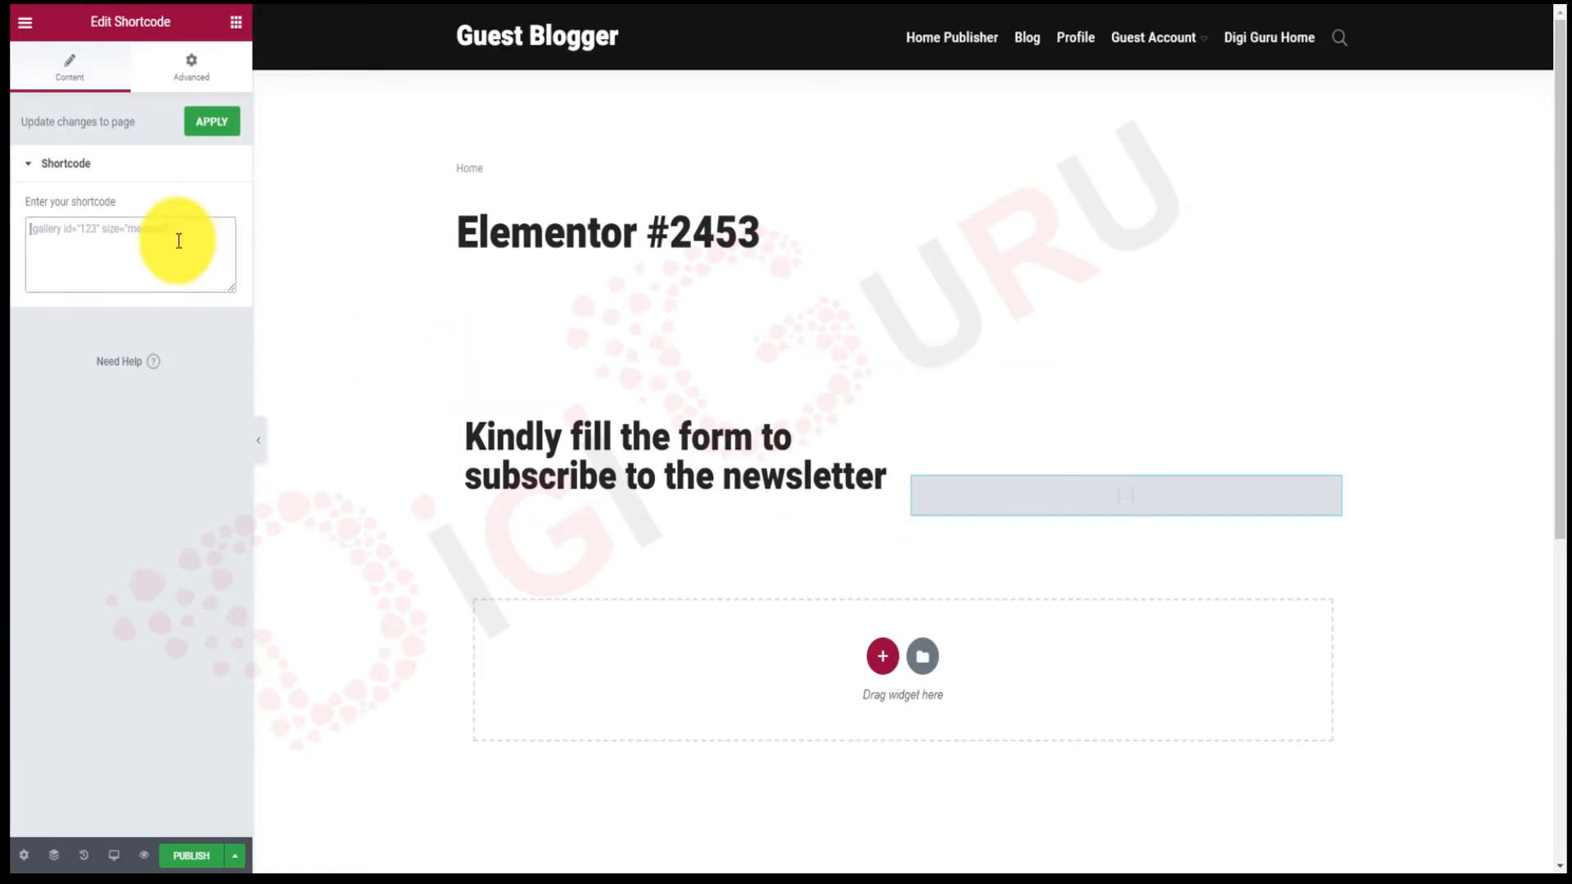
pyautogui.write('<script type="text/javascript" src="https://app.getresponse.com/view_webform_v2.js?u=wZbt2&webforms_id=BTCbV" data-webform-id="BTCbV"></script>')
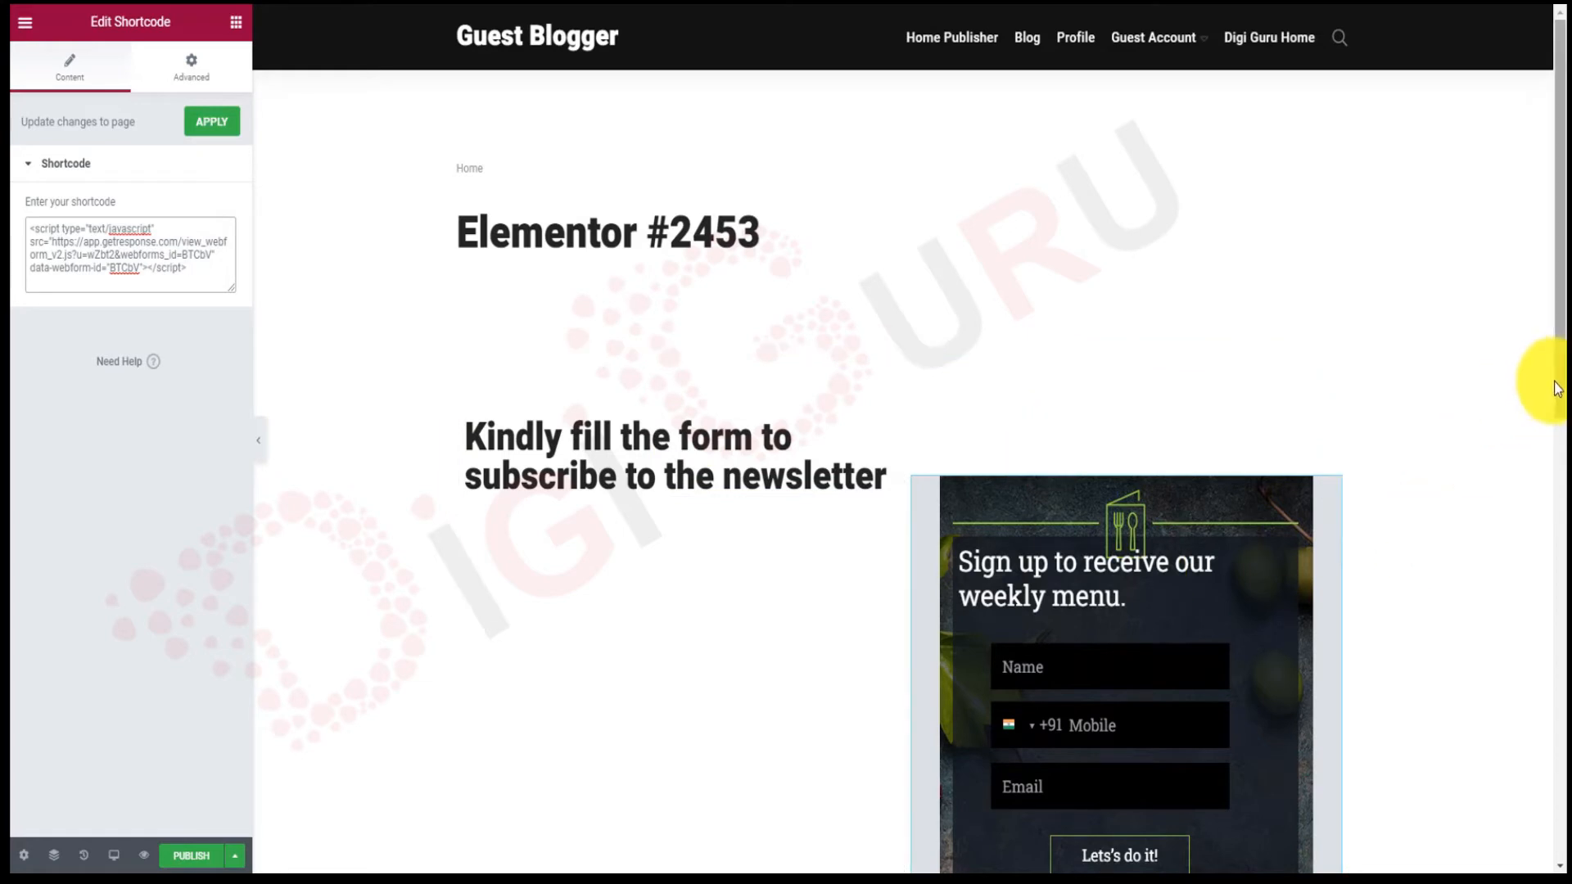
# Select the empty heading above the form and review its Advanced settings before returning to Content.
pyautogui.moveTo(1557, 381); pyautogui.dragTo(1549, 470)
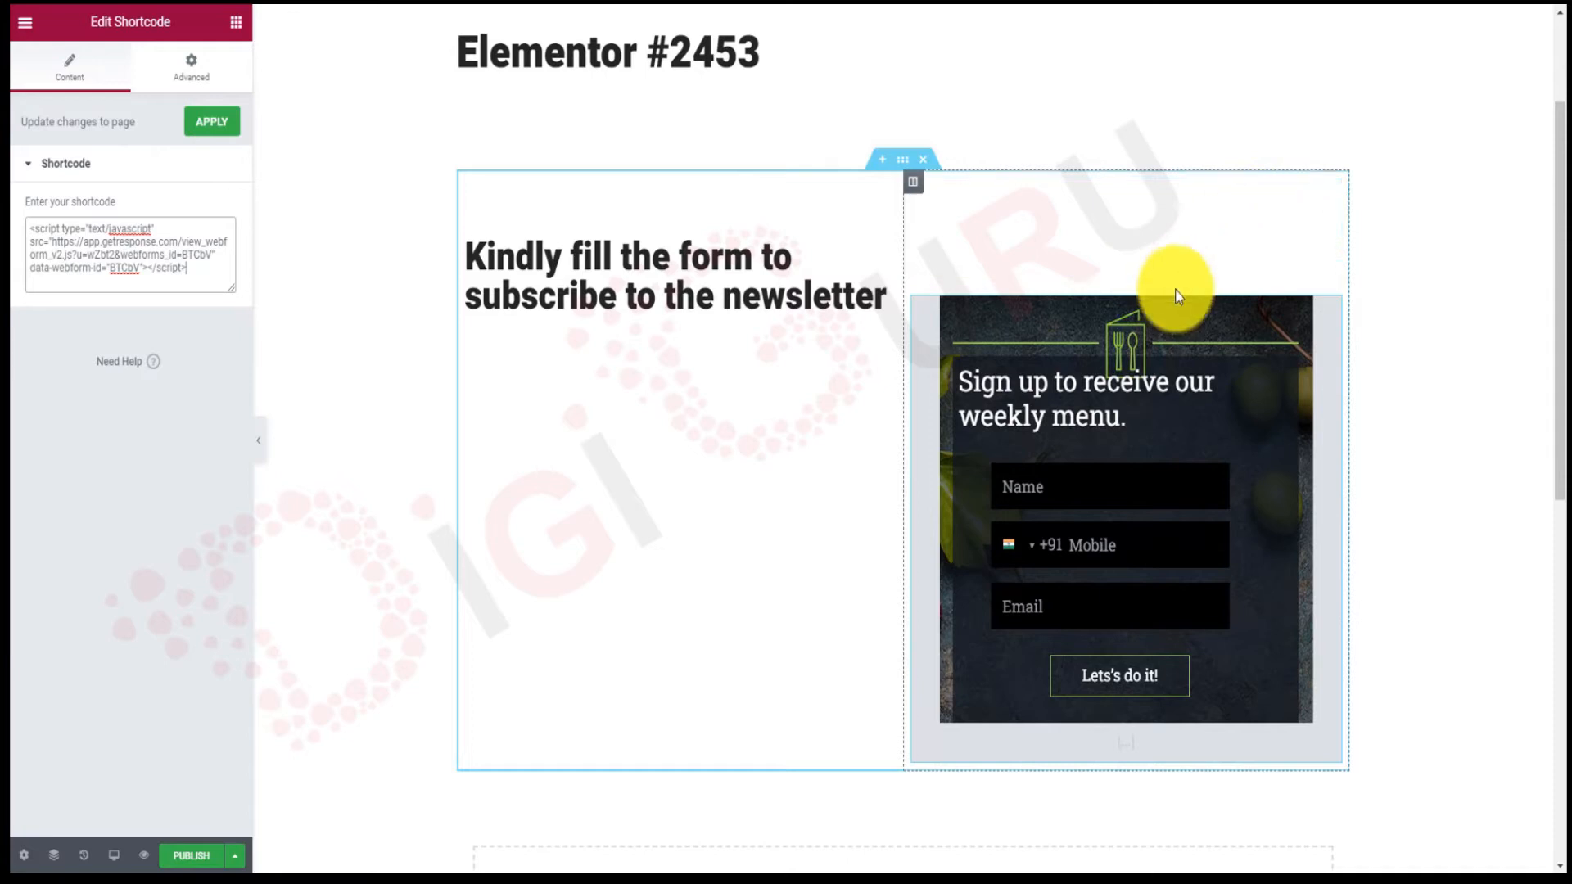
pyautogui.click(913, 185)
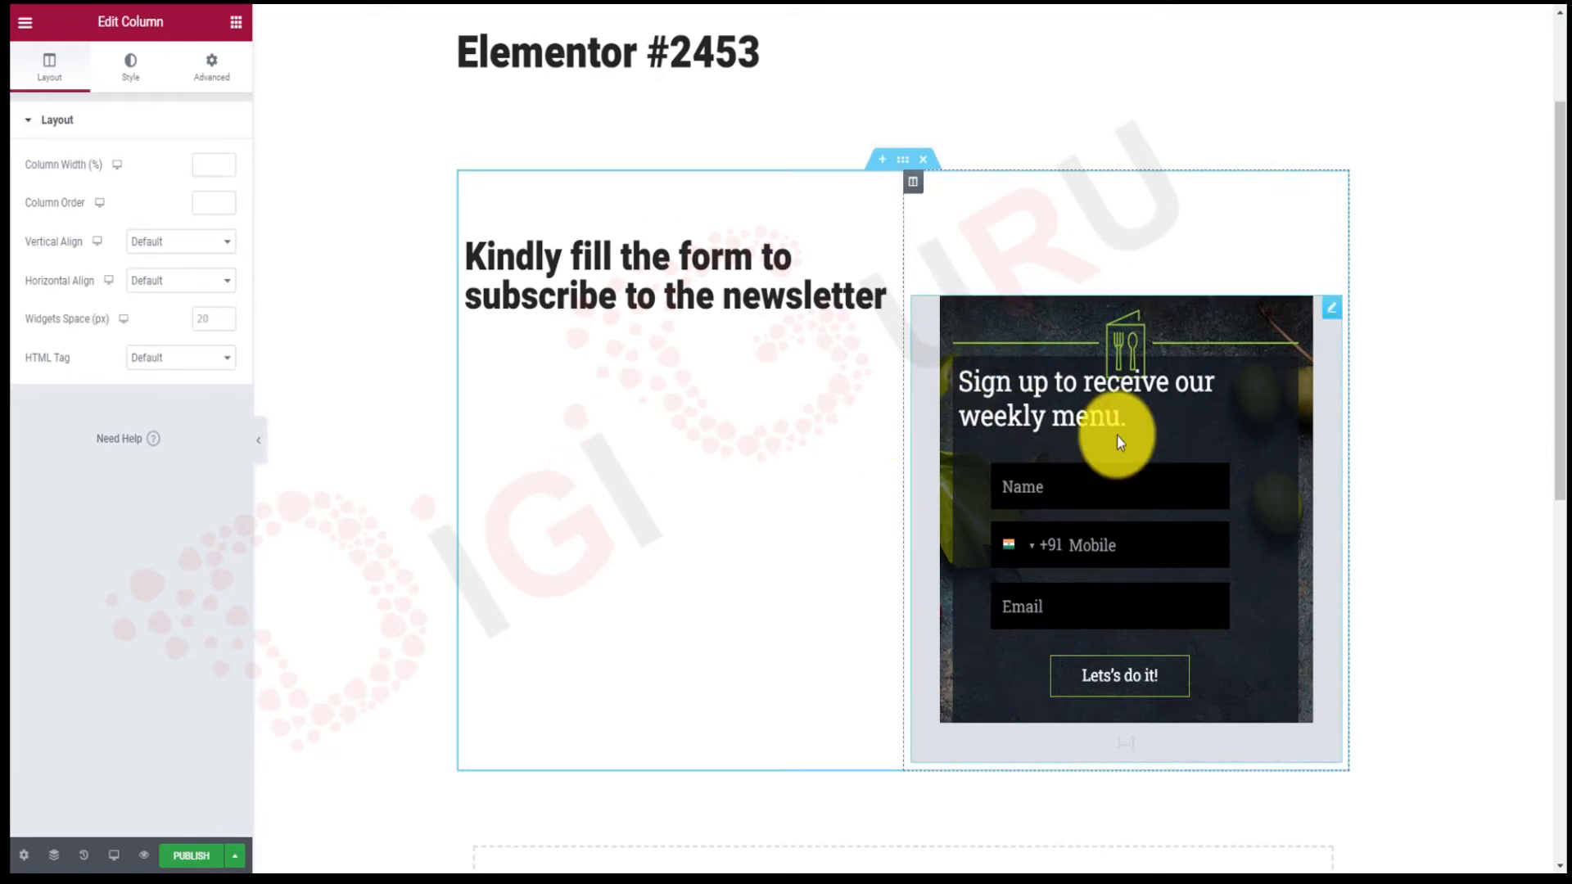
pyautogui.click(1005, 274)
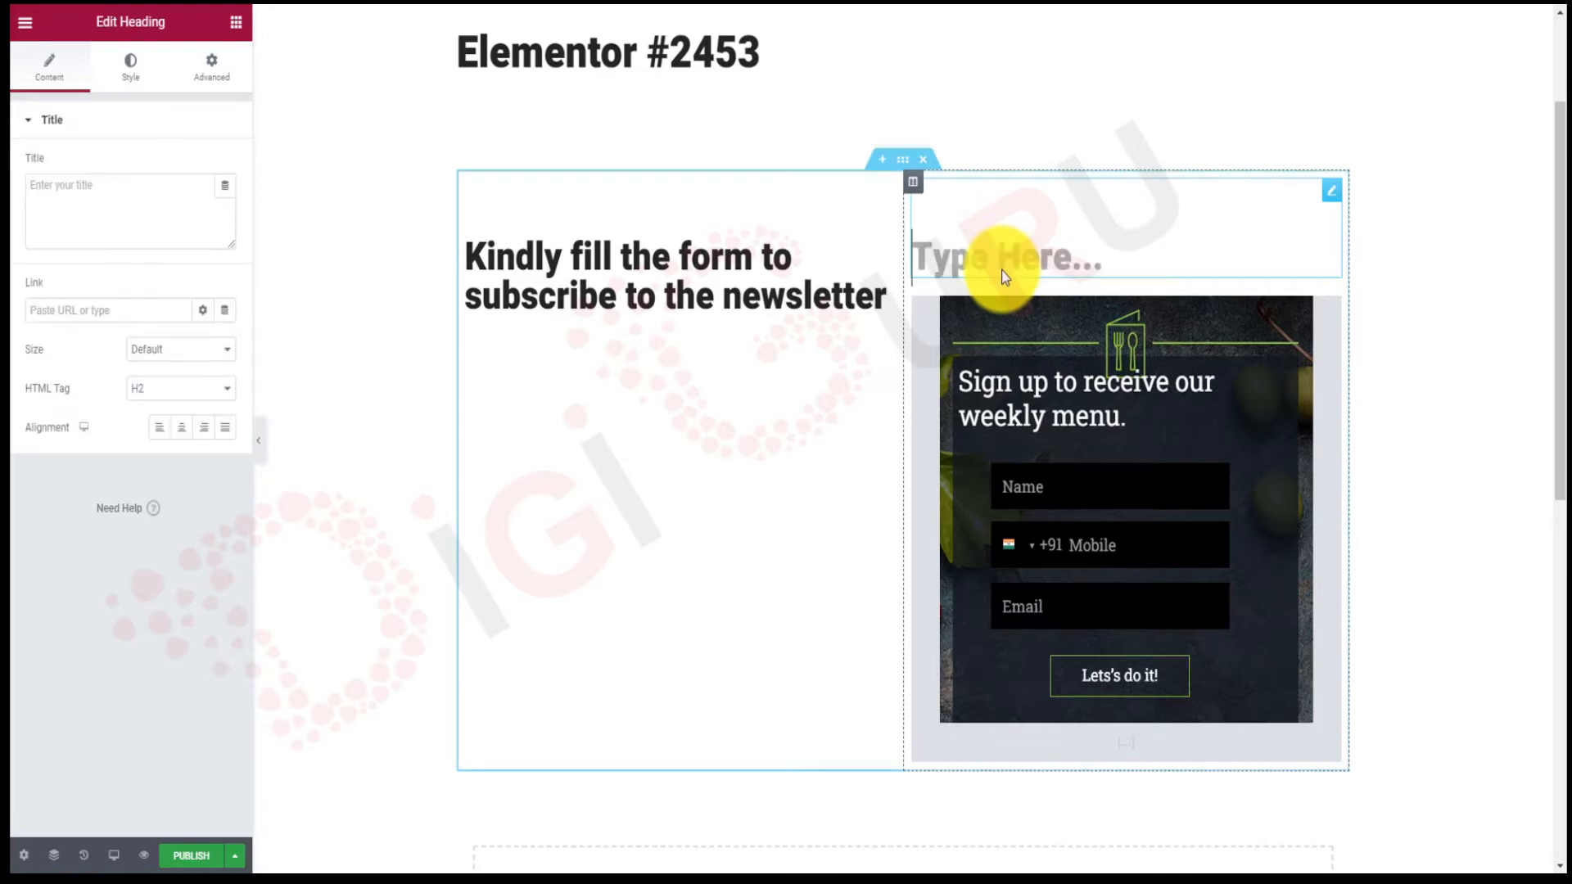
pyautogui.moveTo(1126, 456); pyautogui.dragTo(1119, 291)
pyautogui.click(1259, 308)
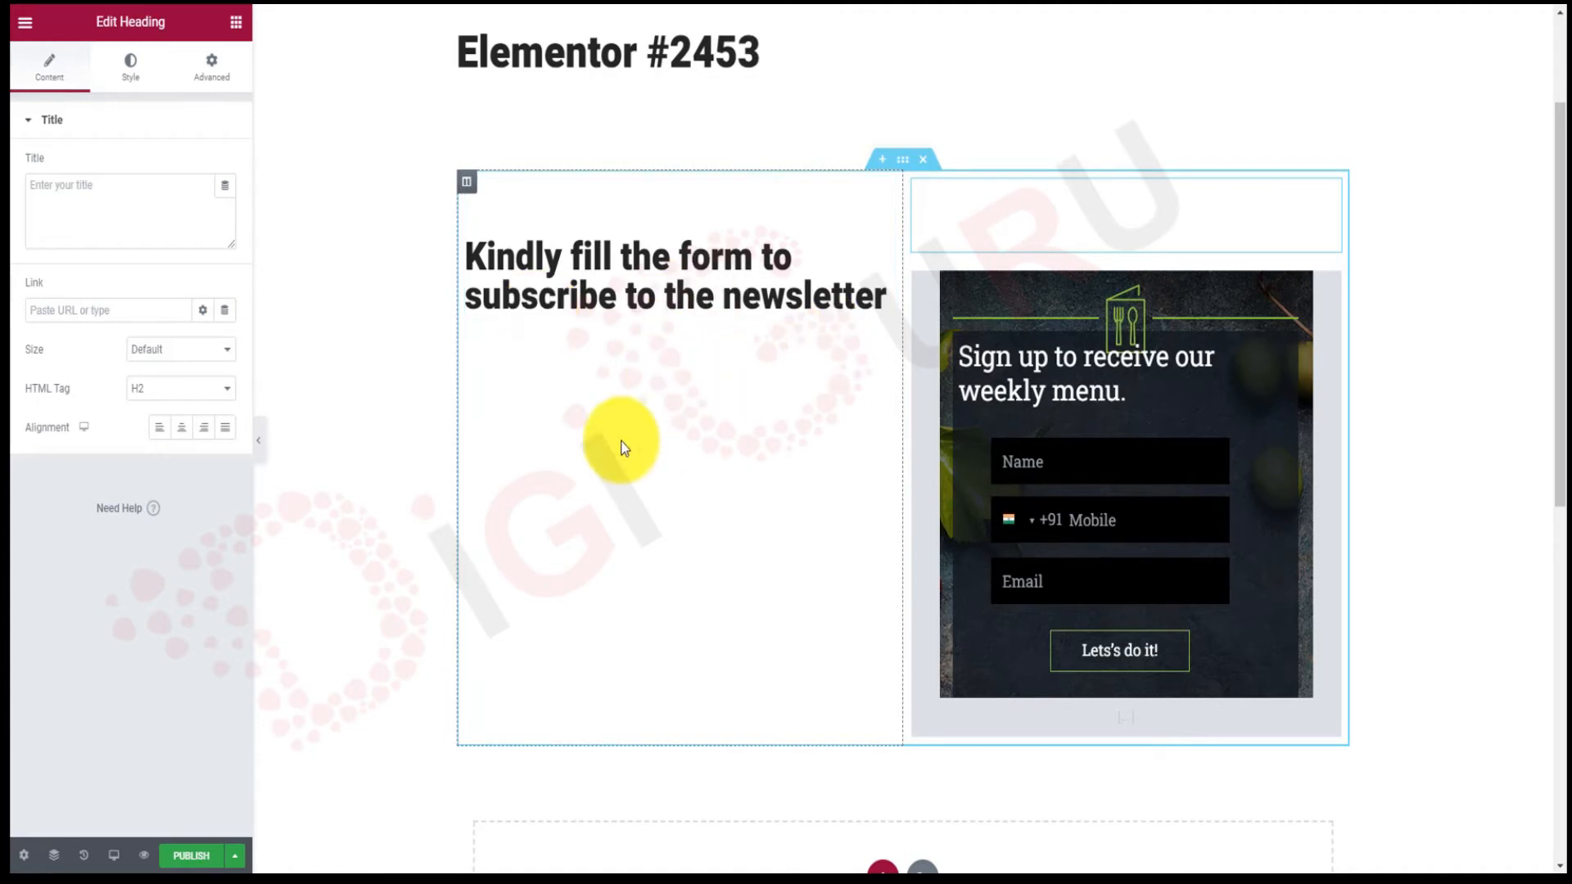
pyautogui.click(213, 69)
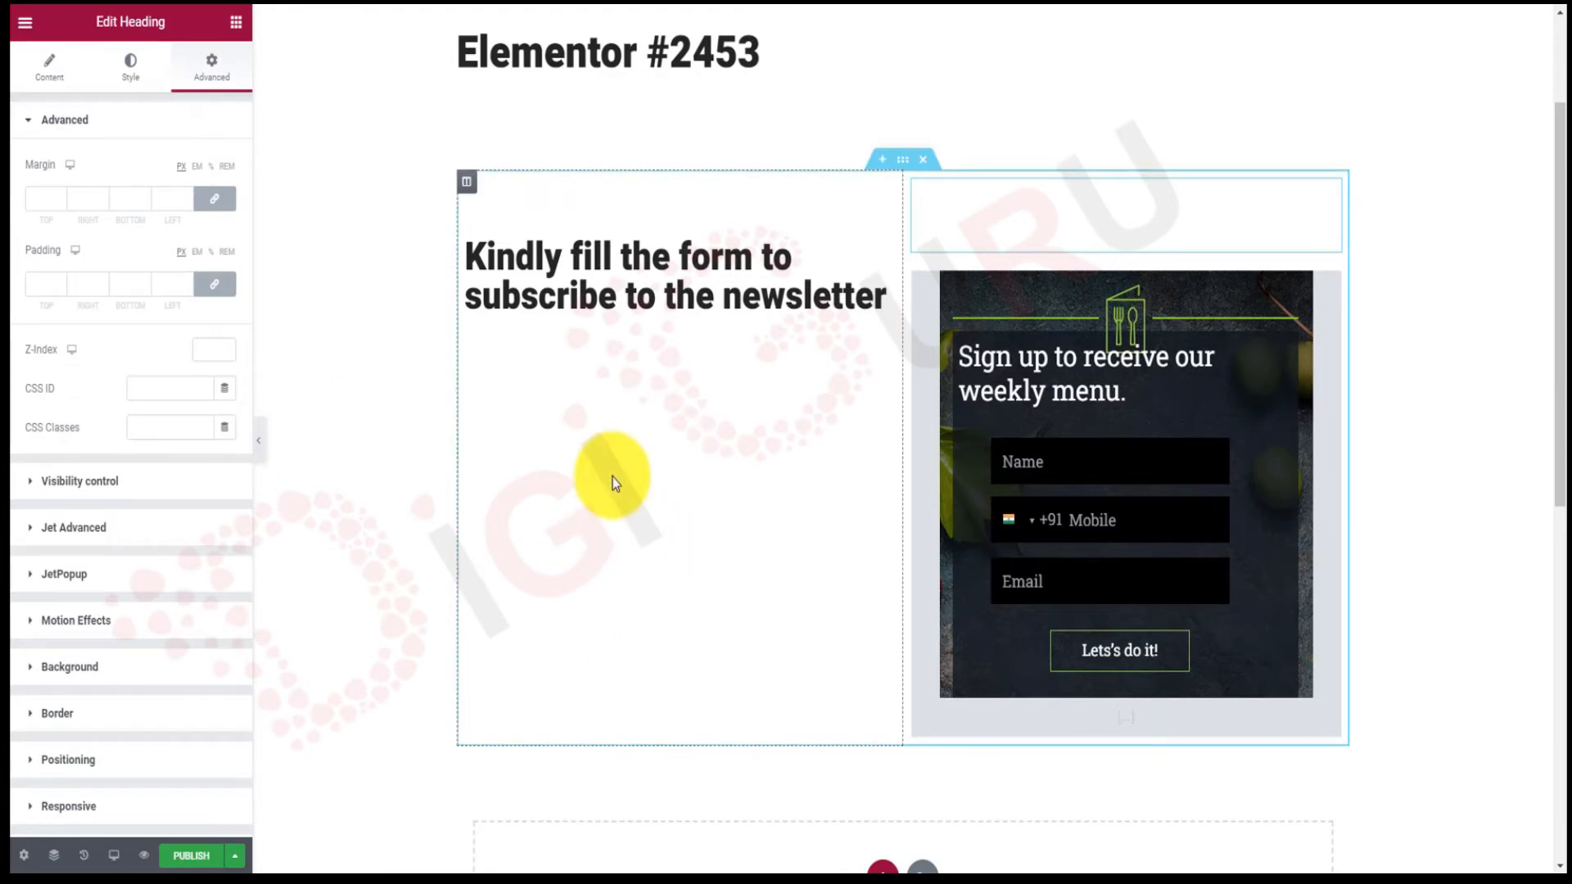
pyautogui.click(66, 72)
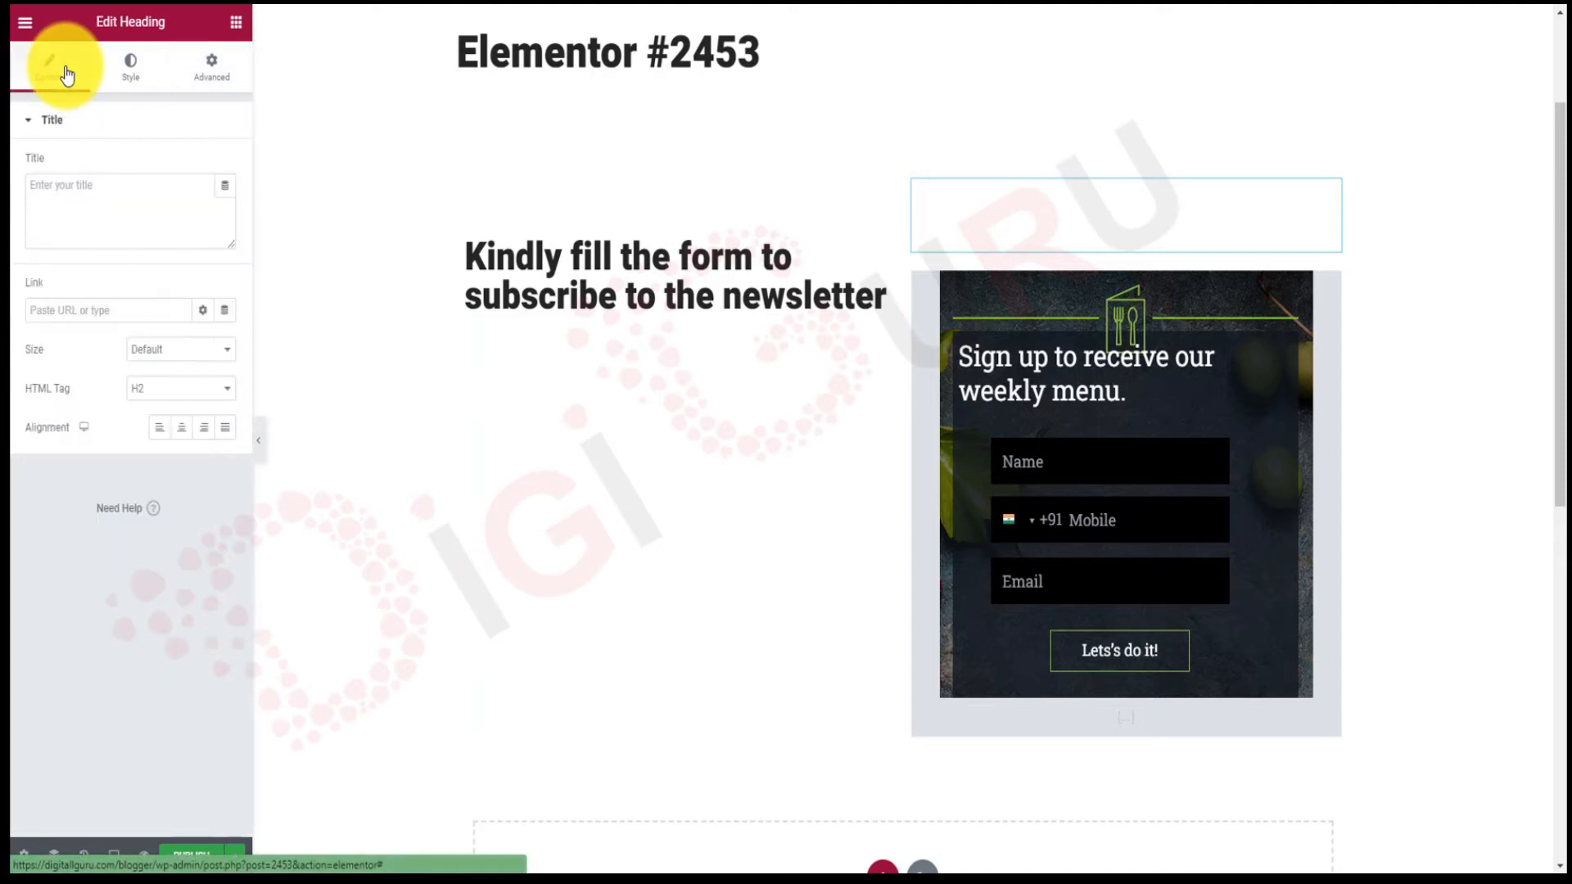
# Add a second Shortcode widget under the subscribe heading with the GetResponse embed code pasted in.
pyautogui.click(238, 25)
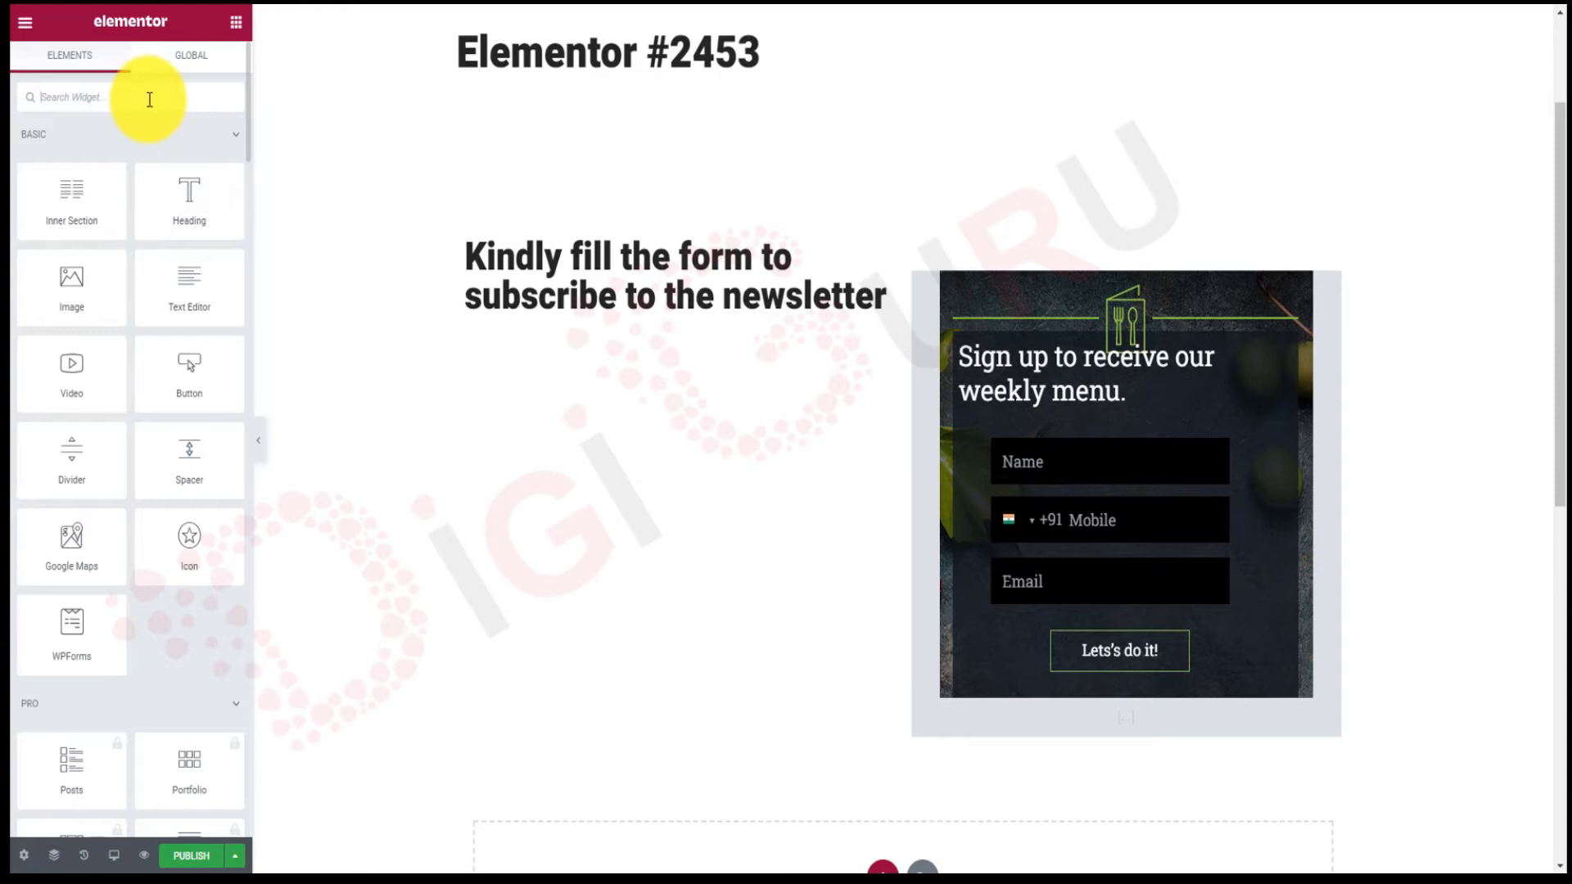
pyautogui.write('code')
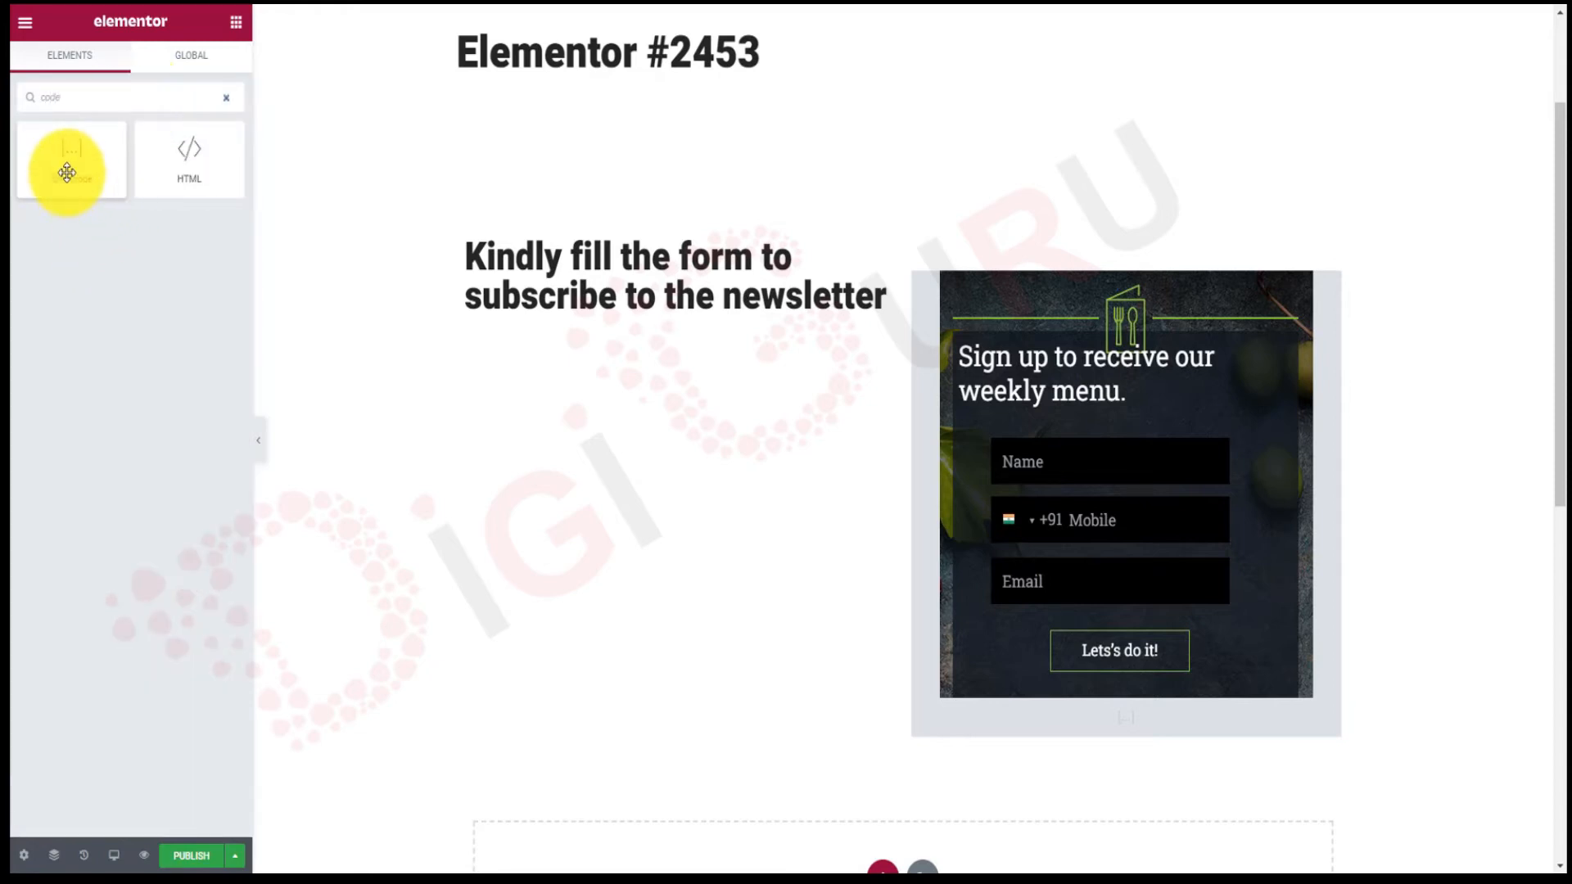
pyautogui.moveTo(67, 172); pyautogui.dragTo(617, 326)
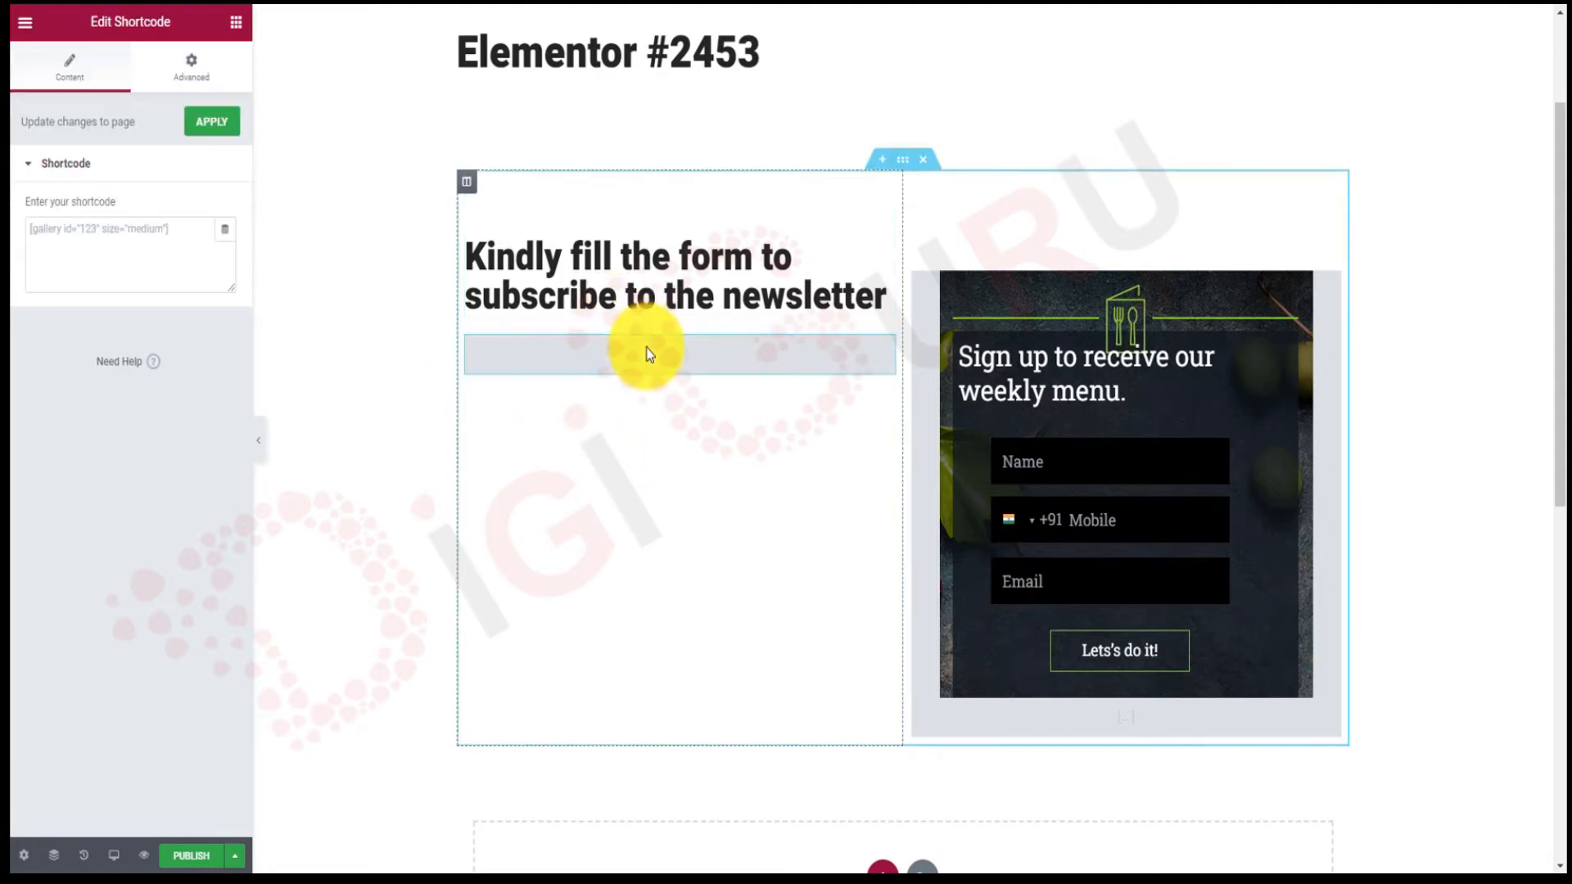
pyautogui.click(124, 256)
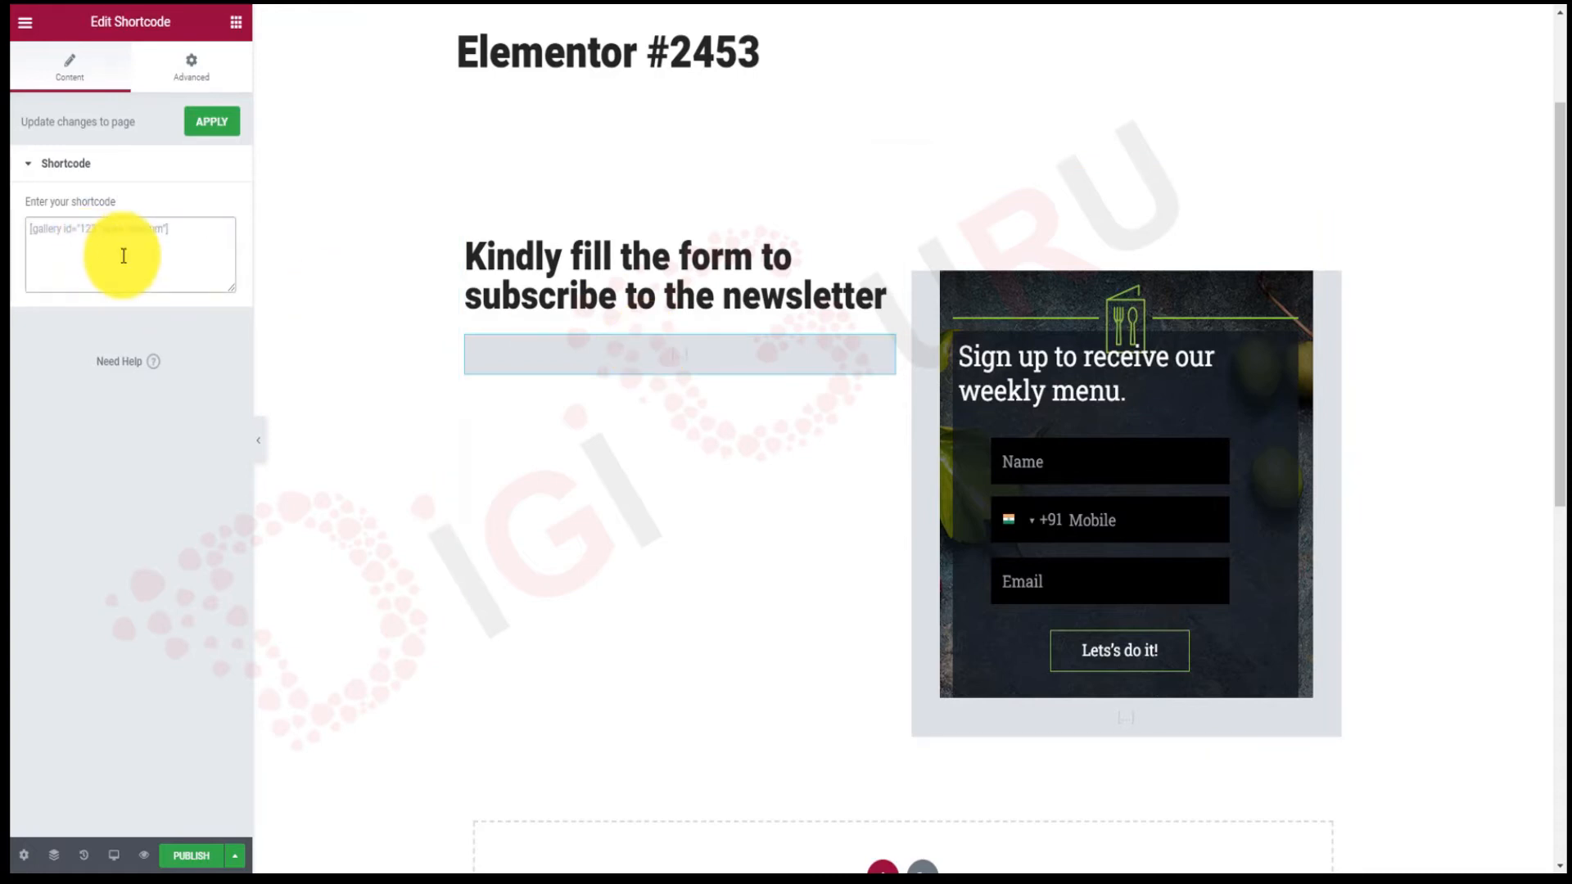
pyautogui.hotkey('ctrl', 'v')
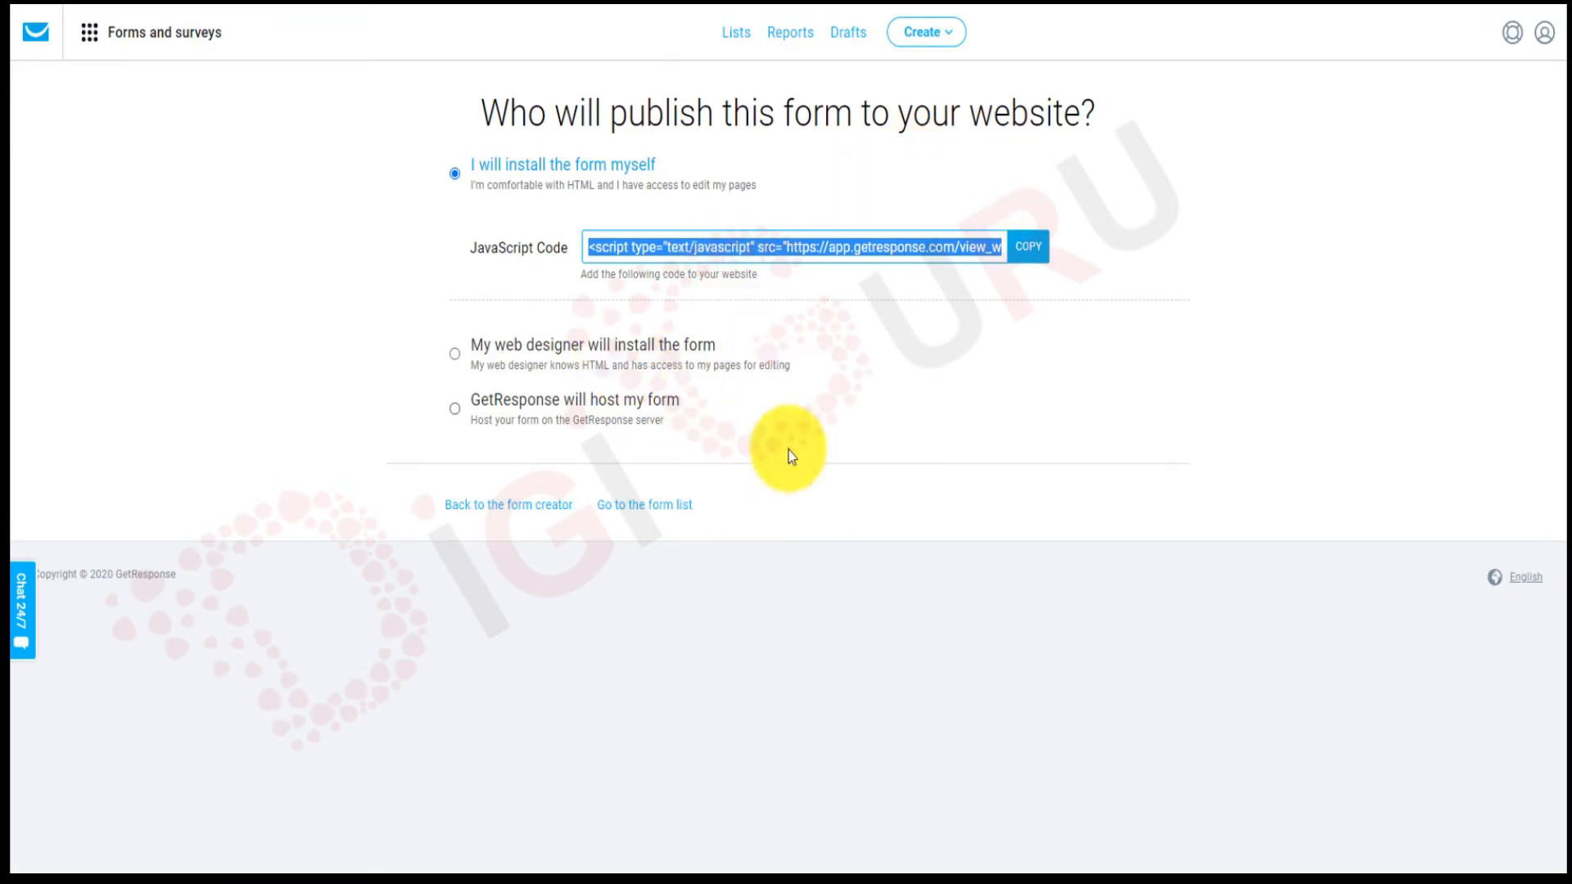
# Go to the GetResponse forms list.
pyautogui.click(657, 519)
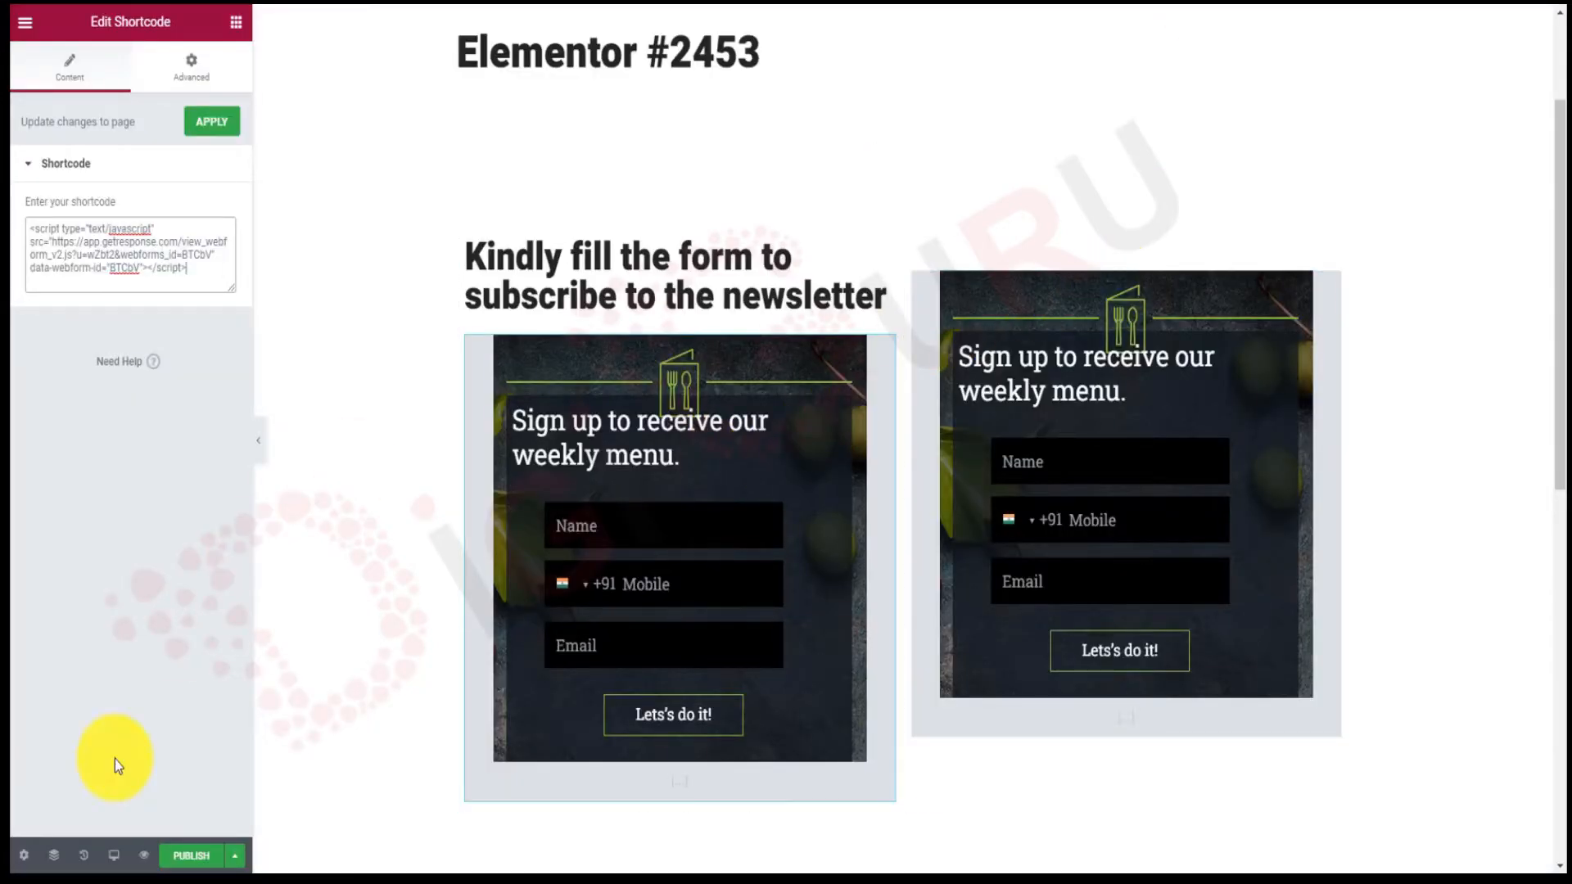
# Publish the Elementor page and apply the shortcode changes.
pyautogui.click(187, 859)
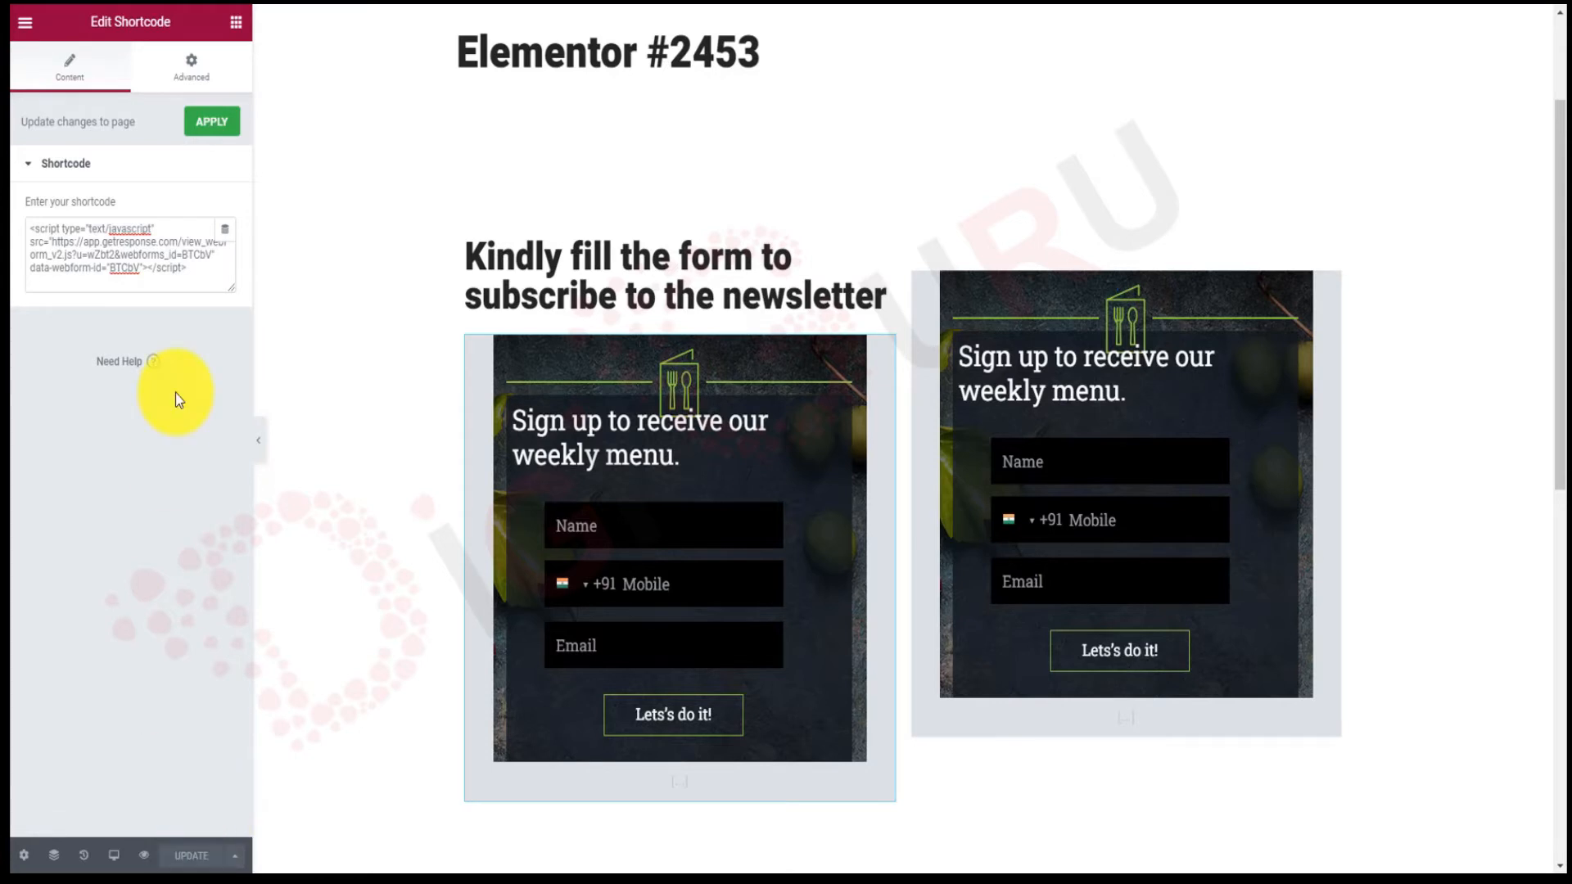
pyautogui.click(211, 128)
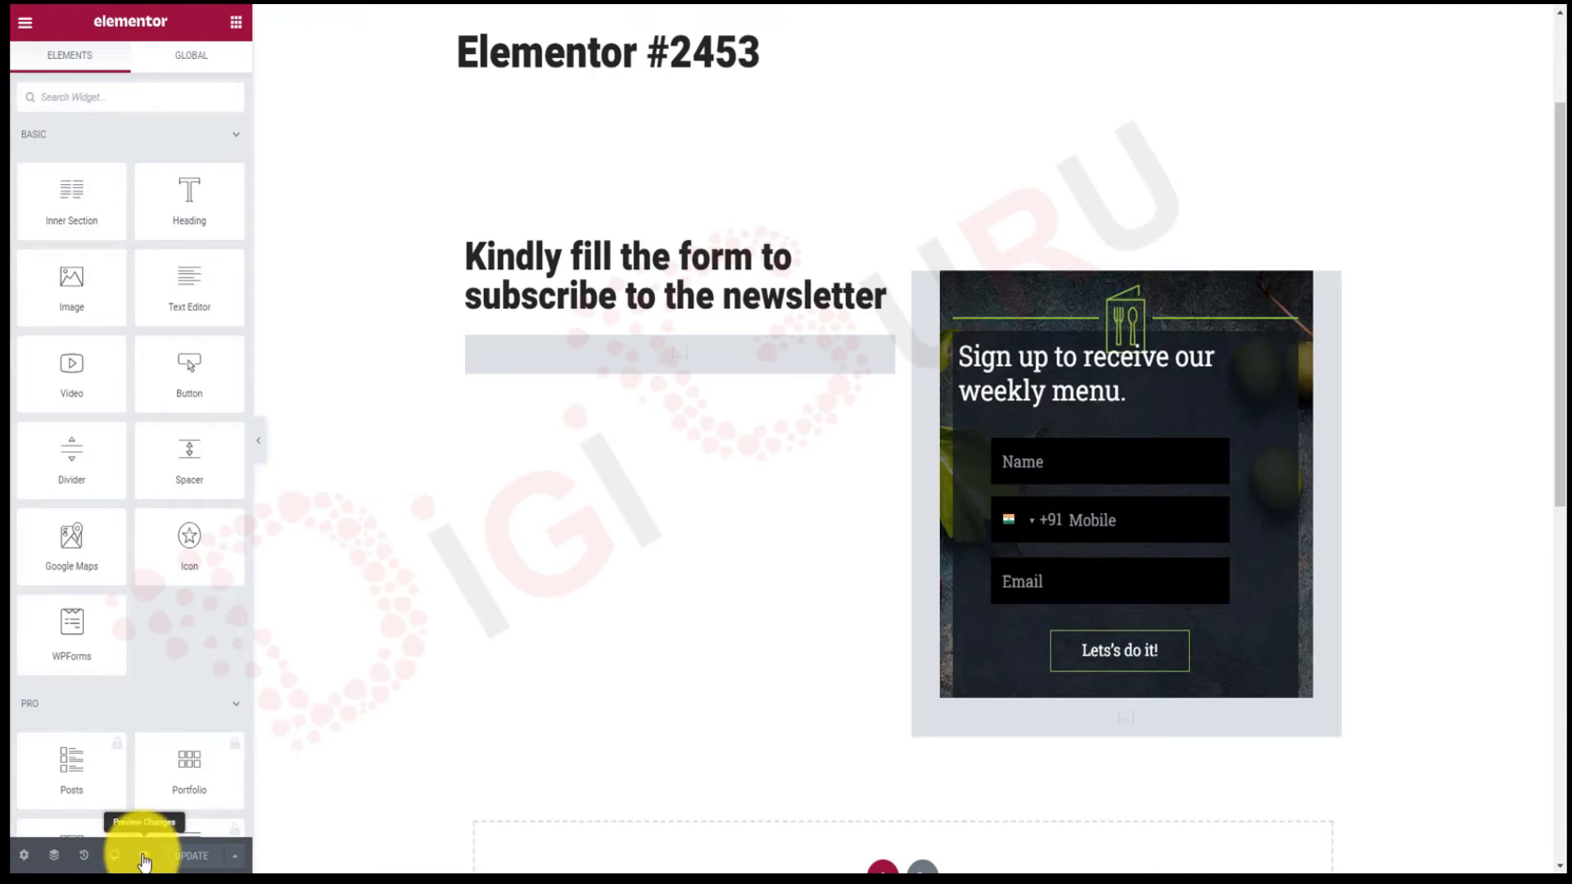
# Preview the live page and scroll to the signup forms.
pyautogui.click(144, 859)
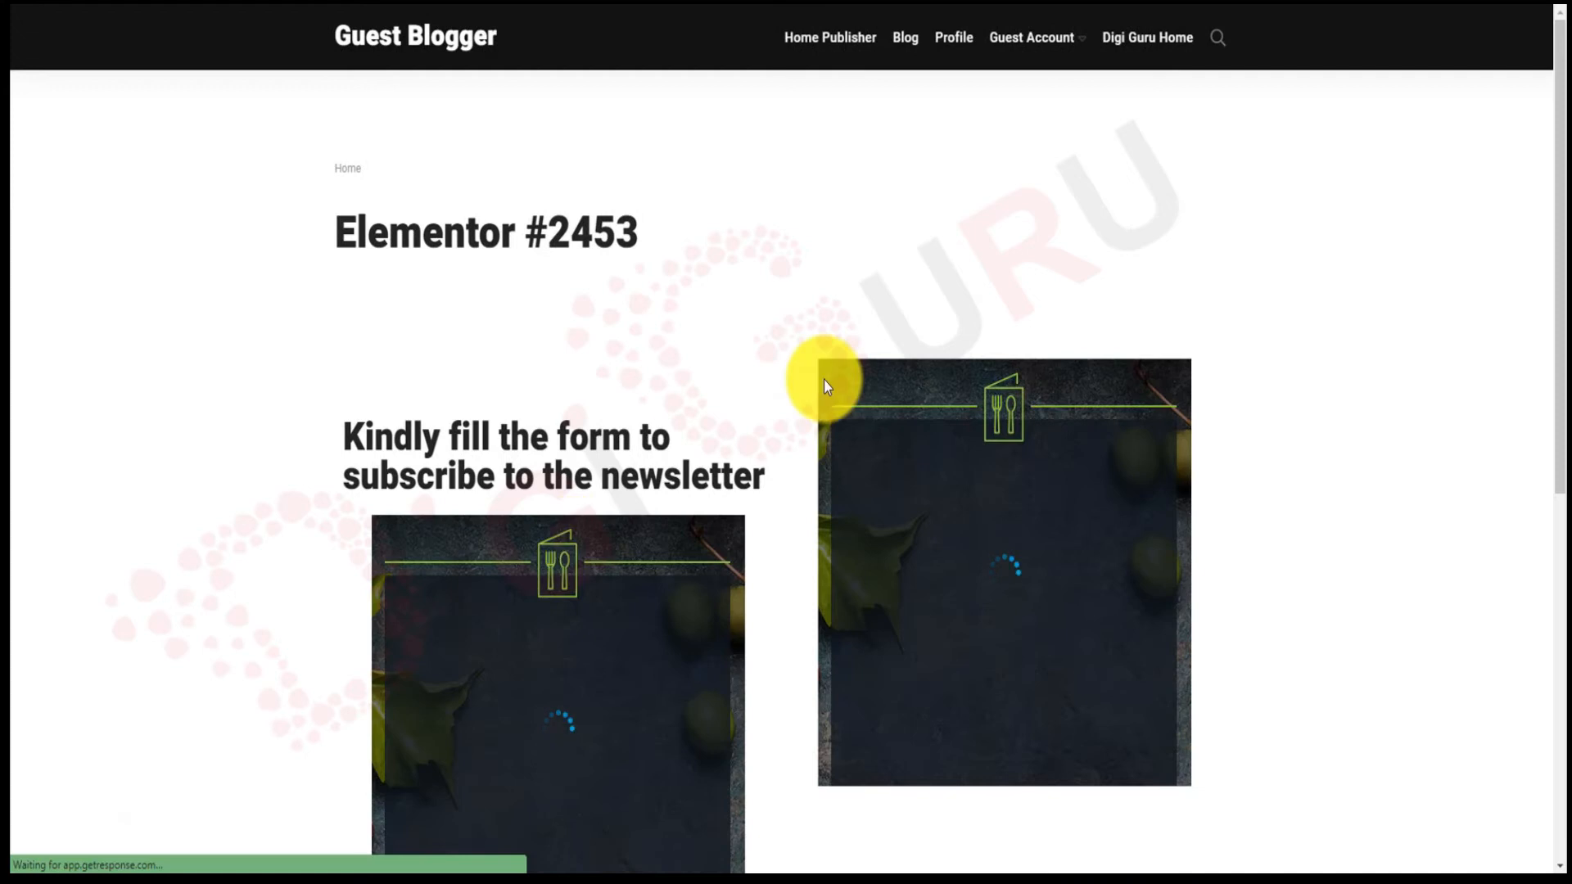
pyautogui.moveTo(1558, 246); pyautogui.dragTo(1555, 428)
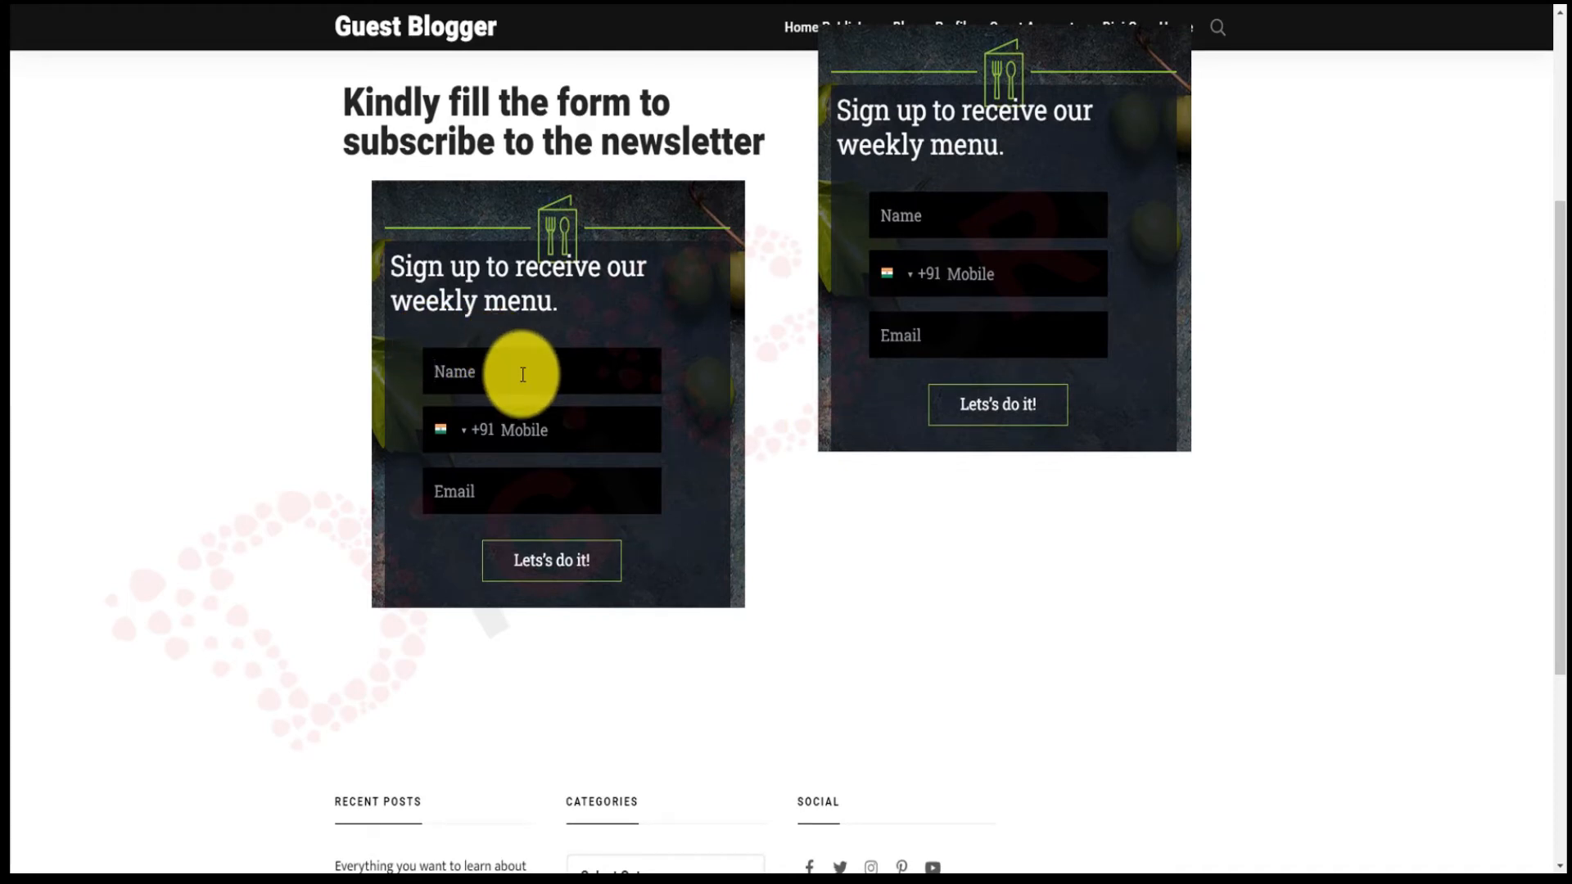
pyautogui.scroll(2, 507, 434)
# Fill the left form with a test name, mobile number and e-mail, then submit it.
pyautogui.click(493, 490)
pyautogui.write('guru')
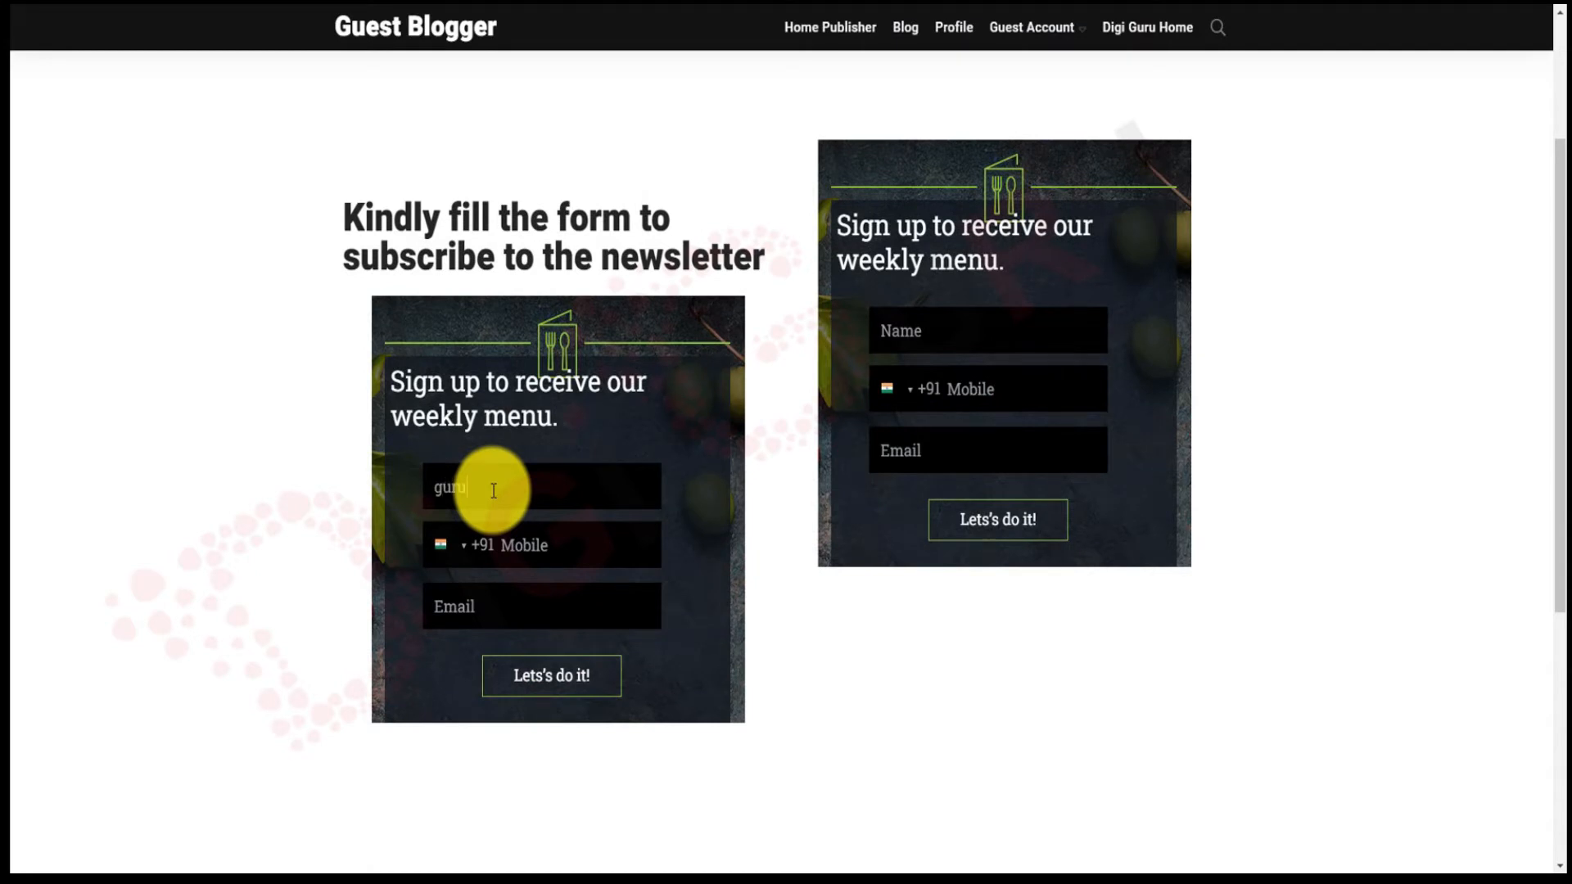
pyautogui.click(580, 543)
pyautogui.write('98765-43210')
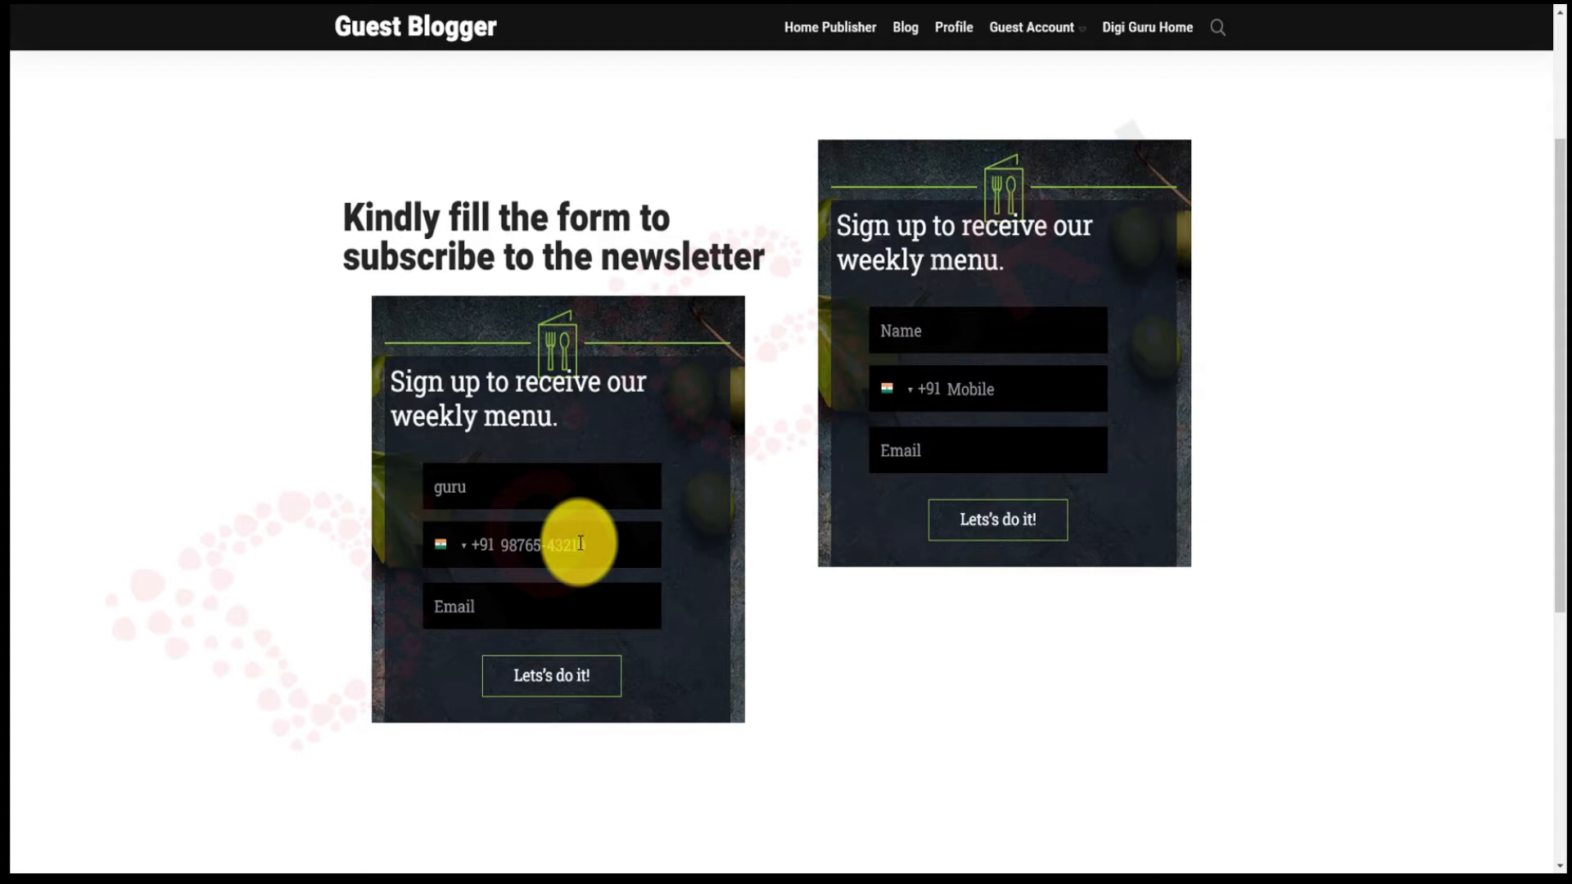
pyautogui.click(590, 614)
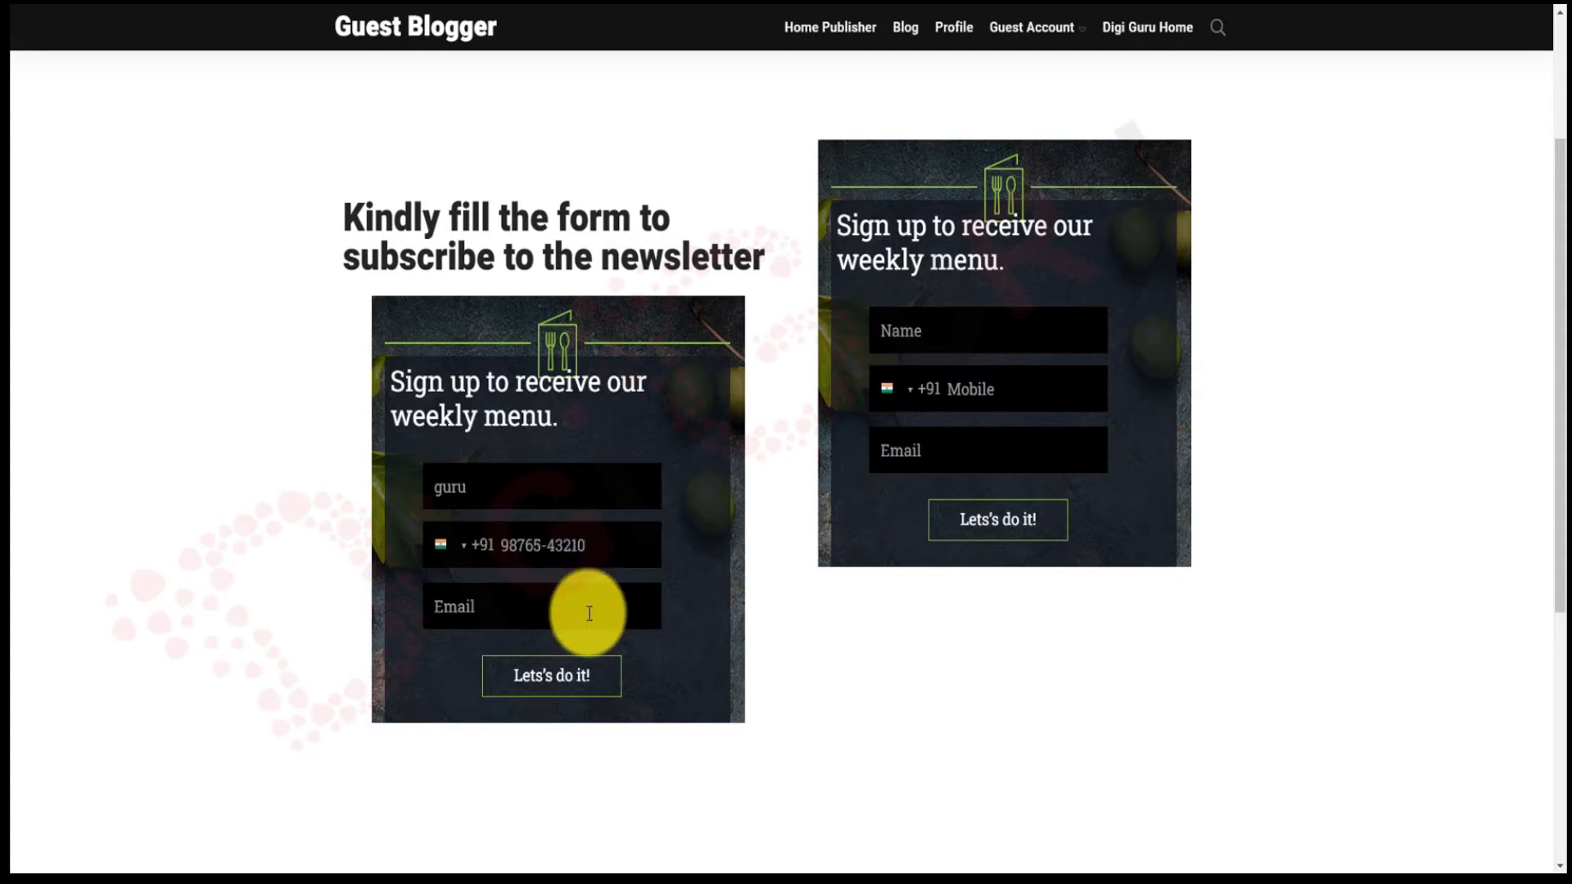
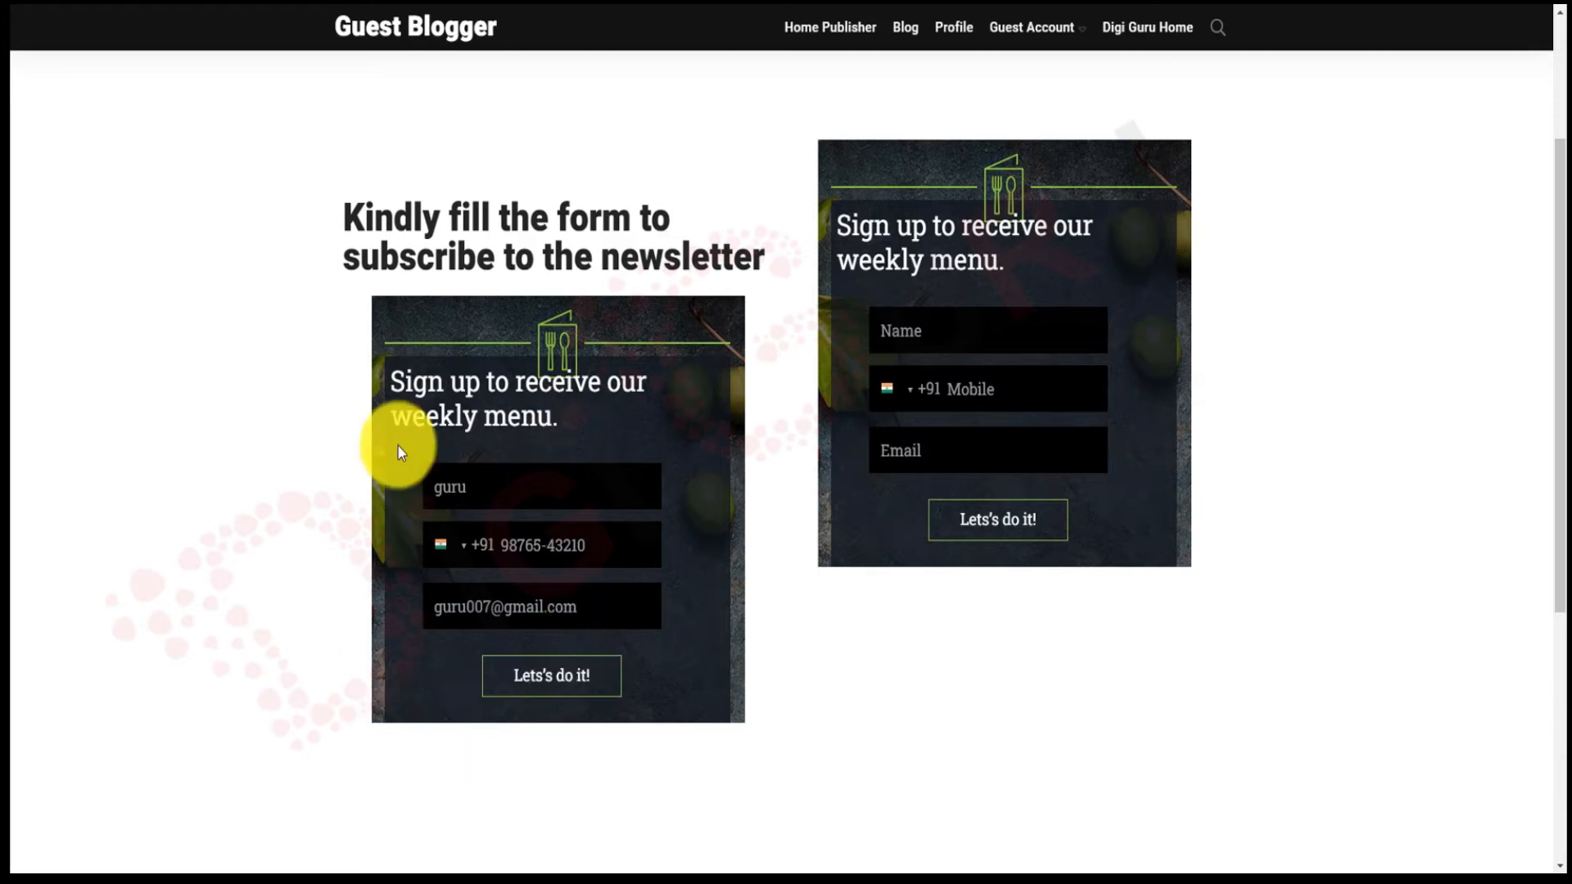
pyautogui.click(556, 691)
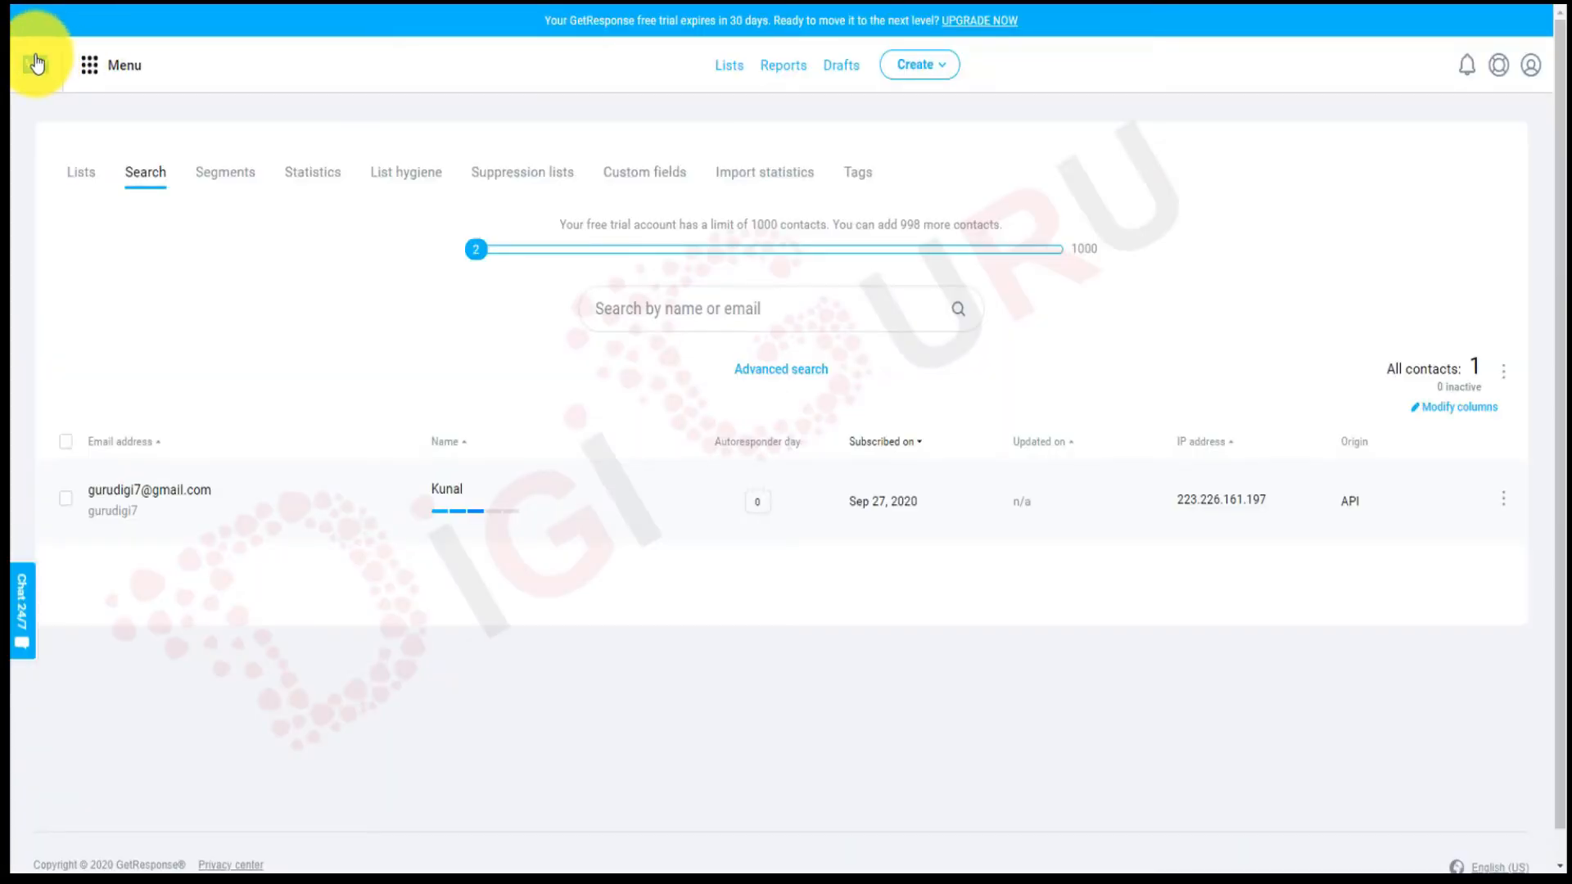
# Open the GetResponse Lists page from the dashboard to check the contact count.
pyautogui.click(35, 63)
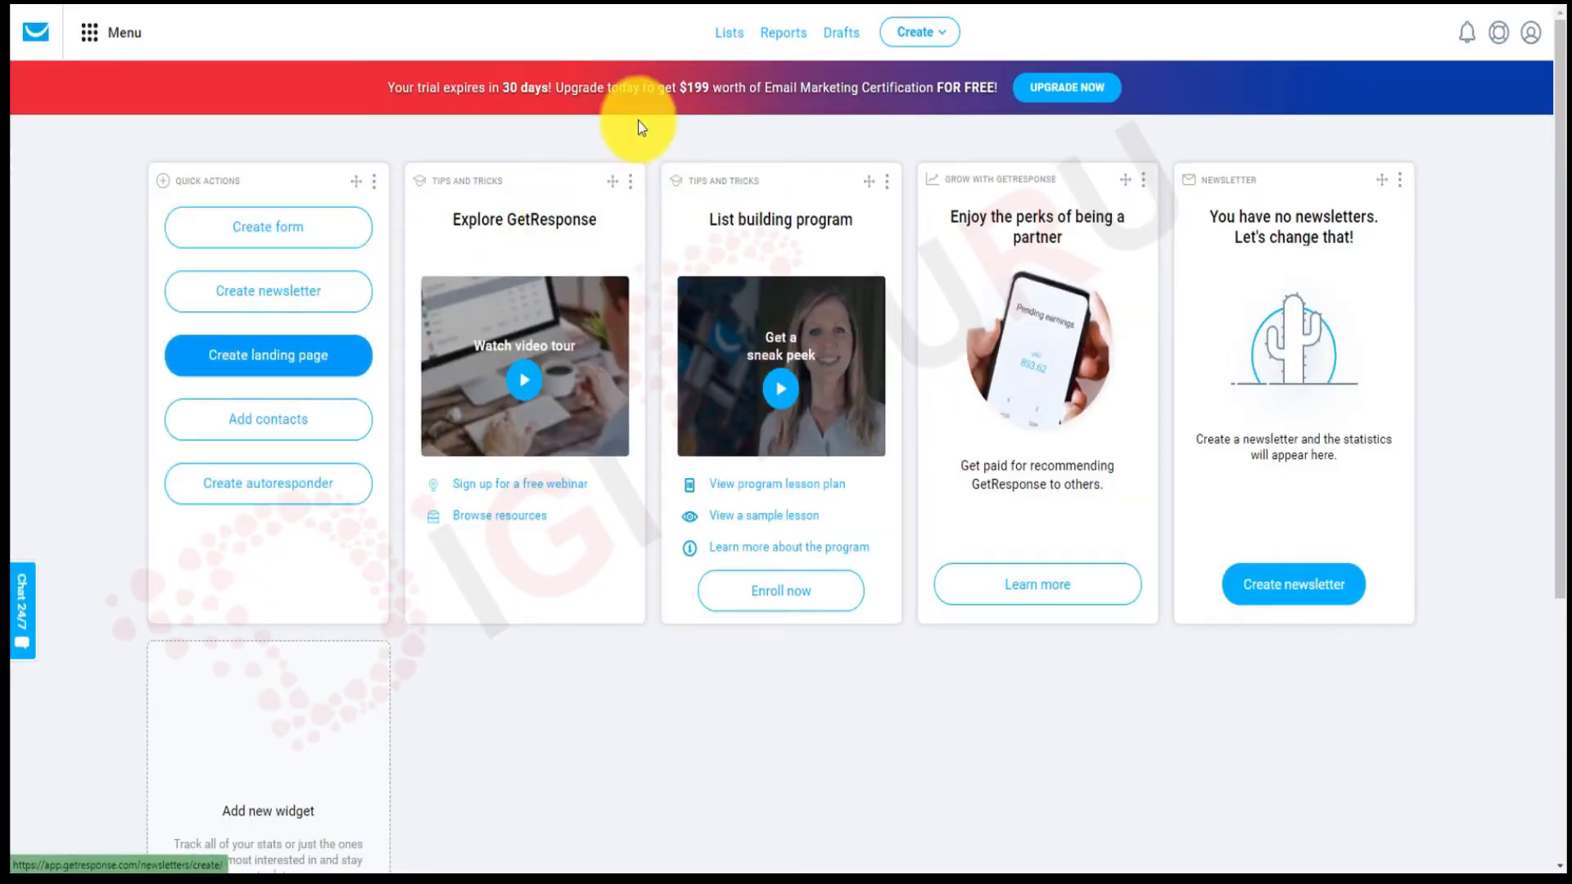
pyautogui.click(729, 34)
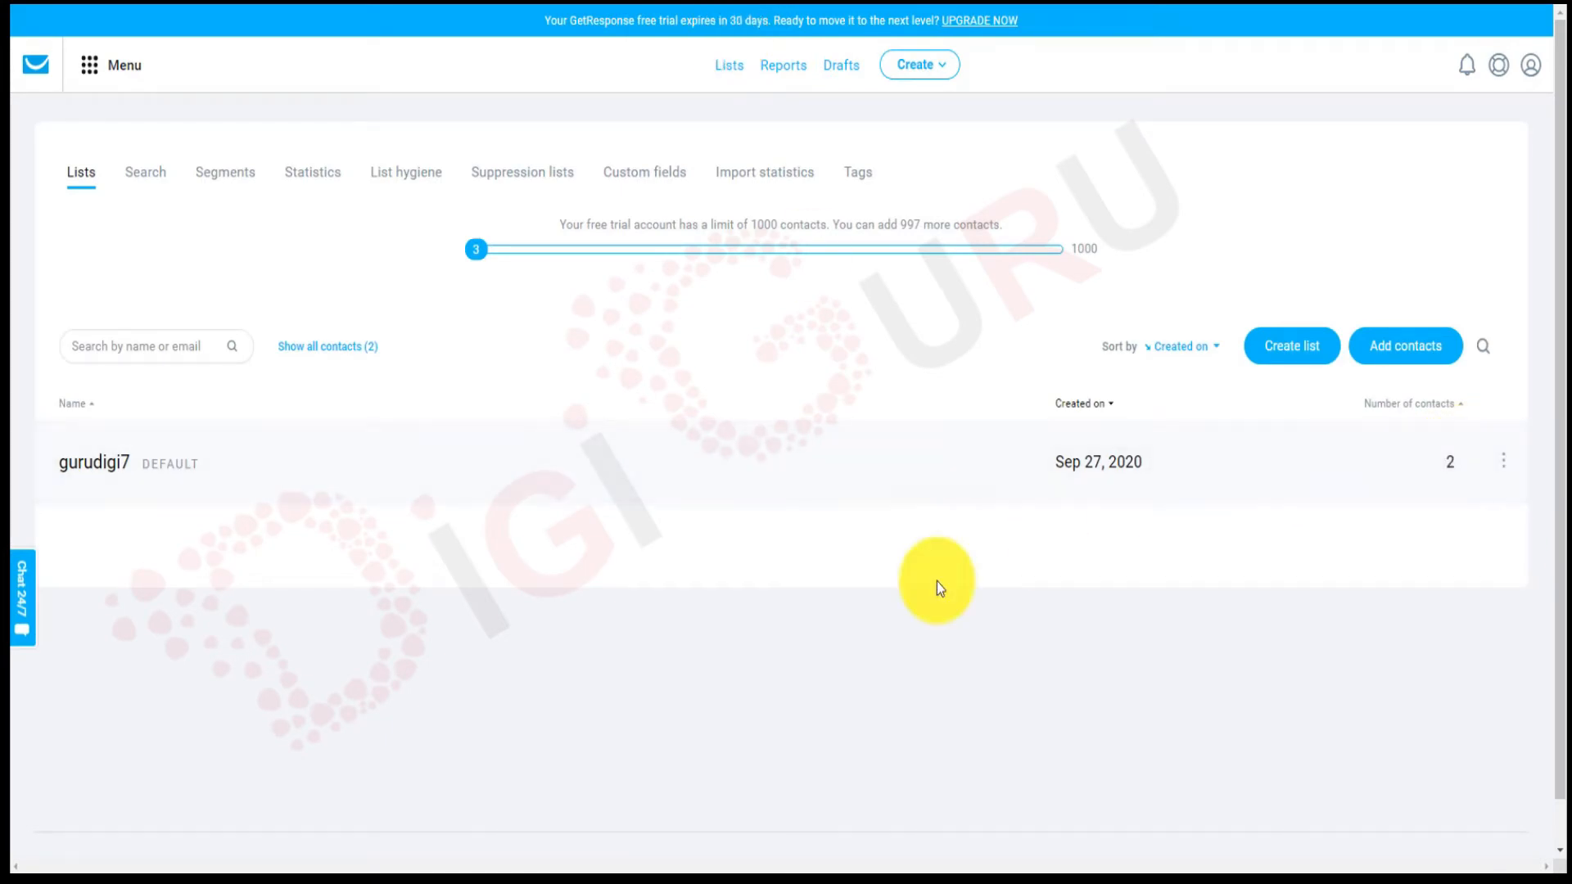
# Open the default list's contacts, then go back to the GetResponse dashboard.
pyautogui.click(98, 468)
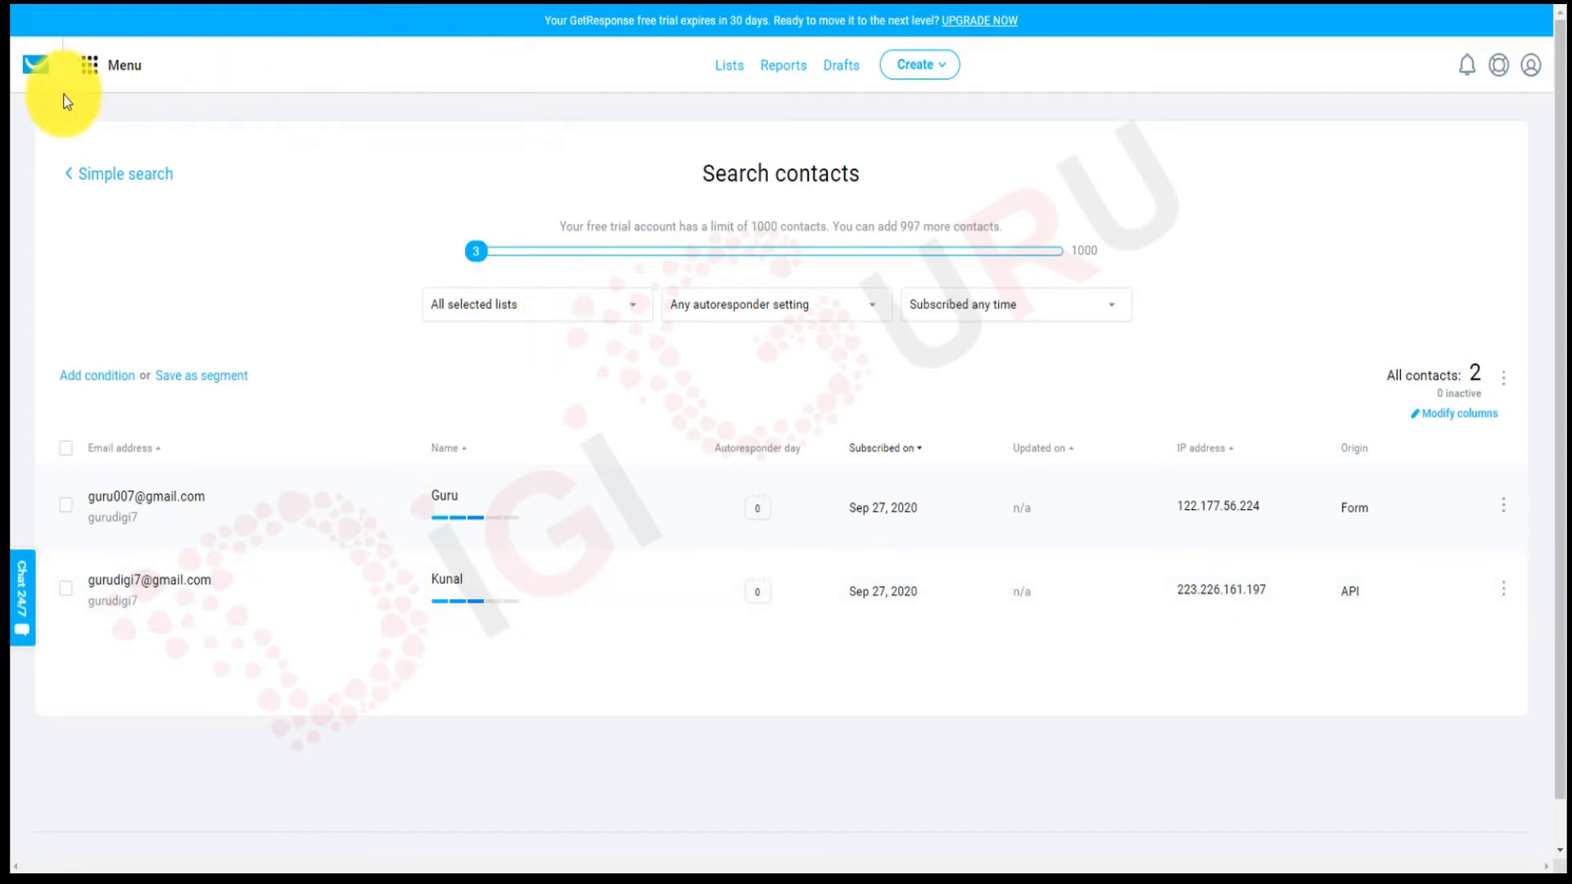
pyautogui.click(33, 78)
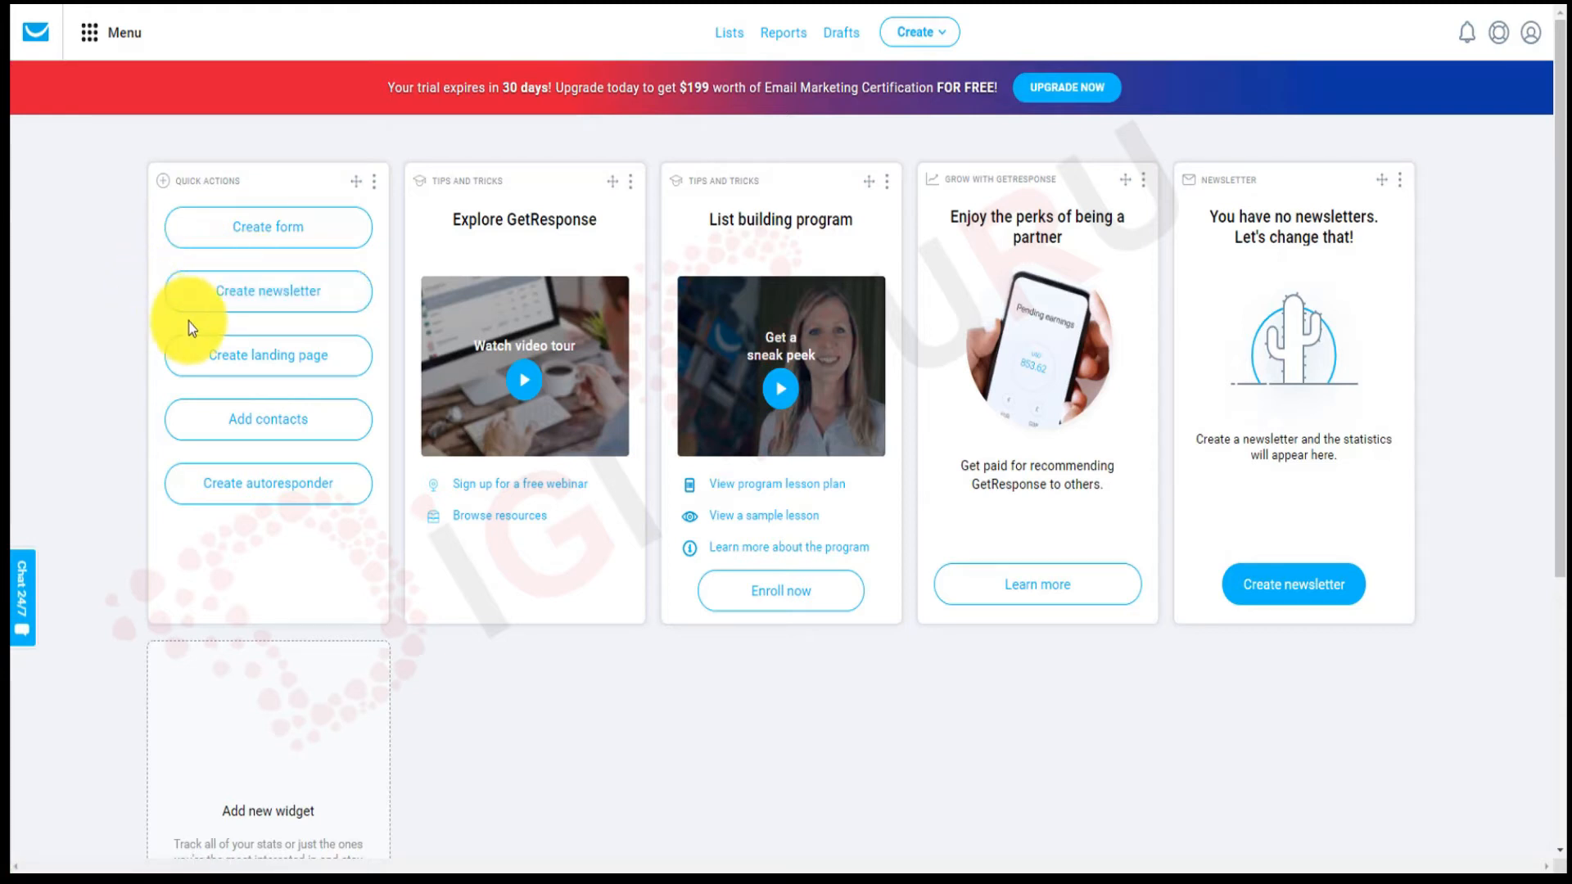
# Start a new untitled newsletter from Create newsletter in the dashboard's Quick actions.
pyautogui.click(358, 293)
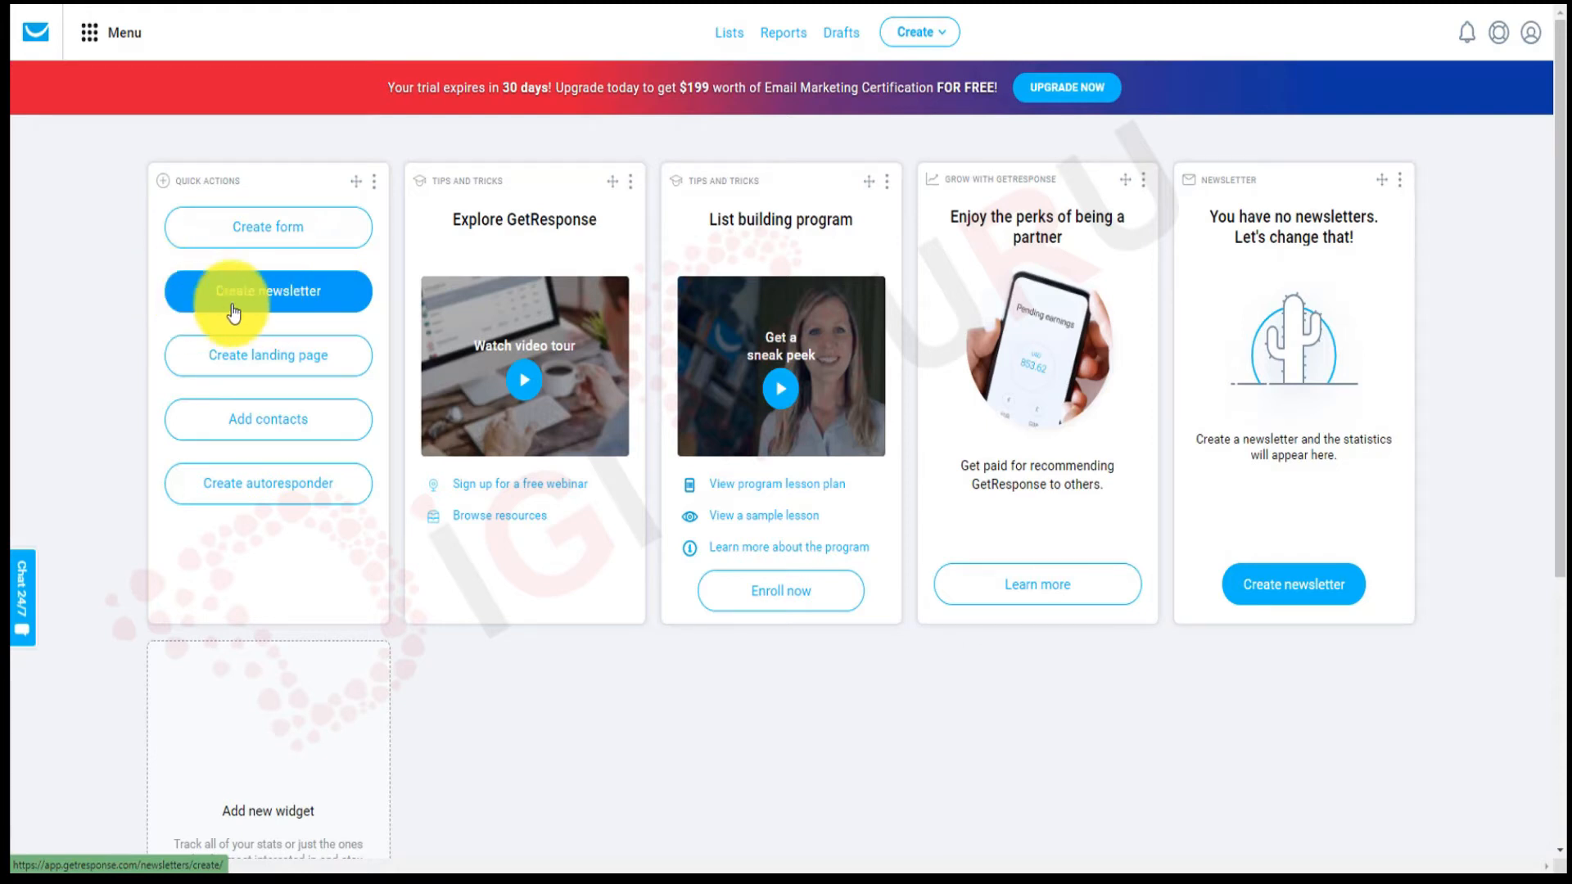
pyautogui.click(273, 295)
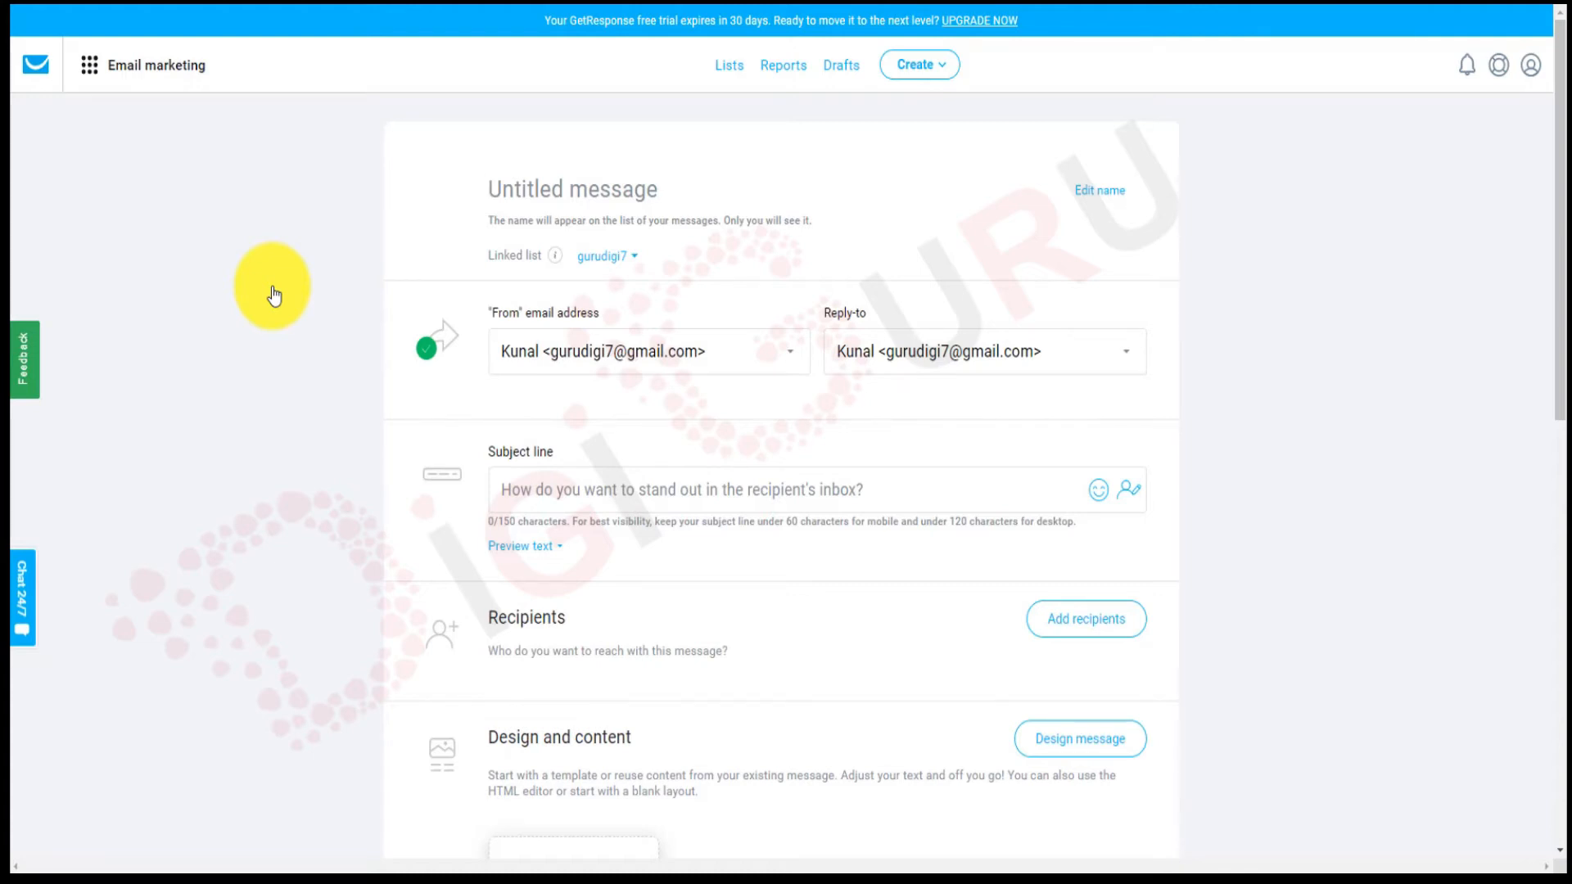
# Type 'hi' in the subject line and insert the [[firstname]] personalization field after it.
pyautogui.scroll(-2, 274, 296)
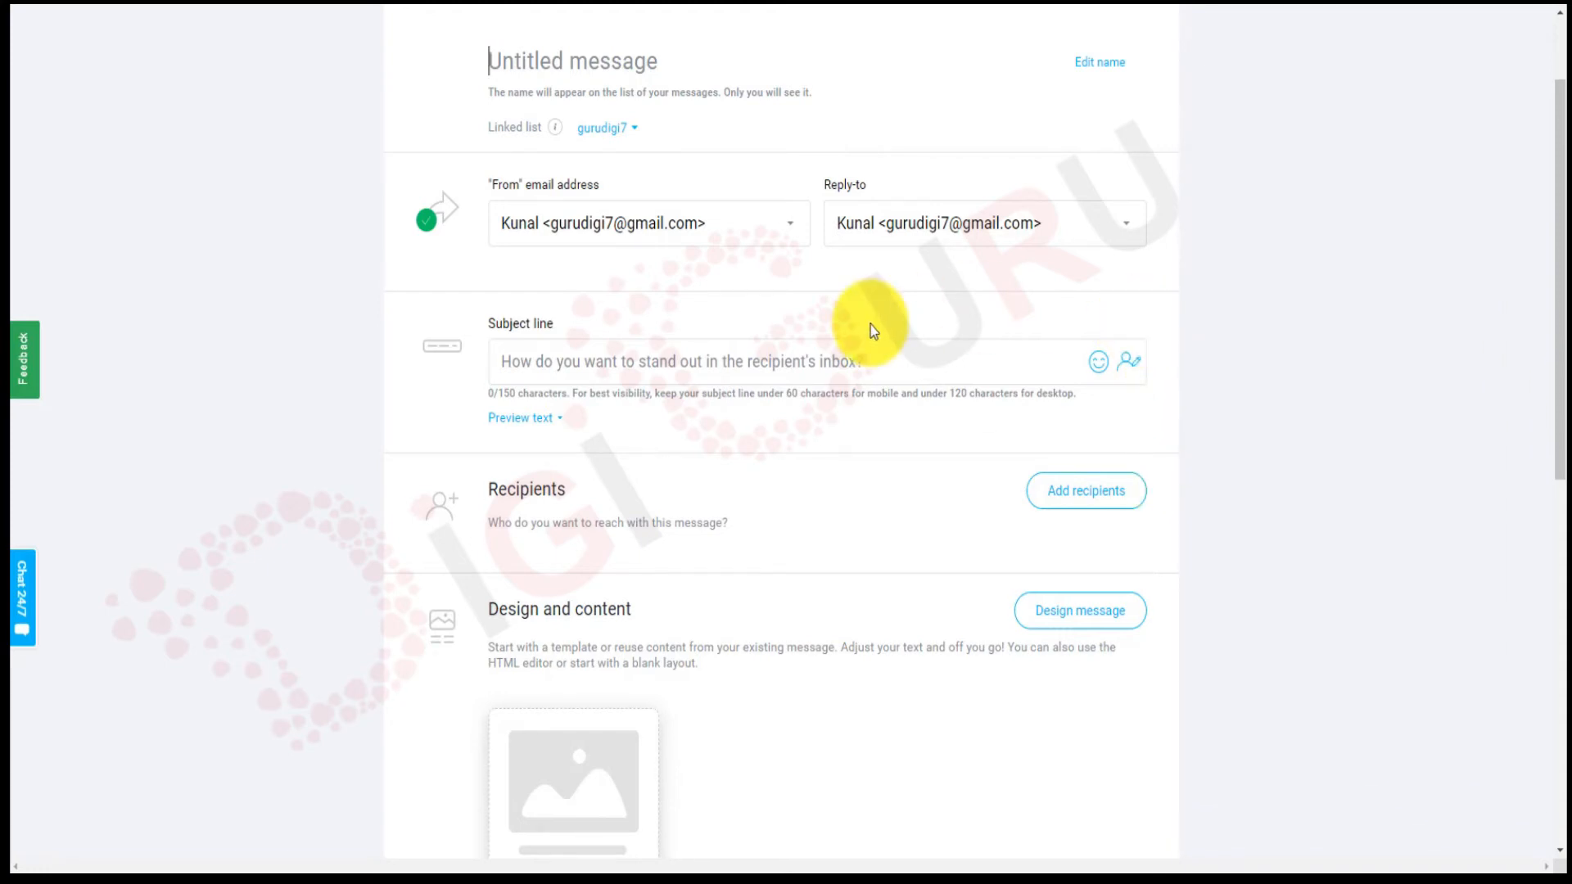
pyautogui.click(711, 357)
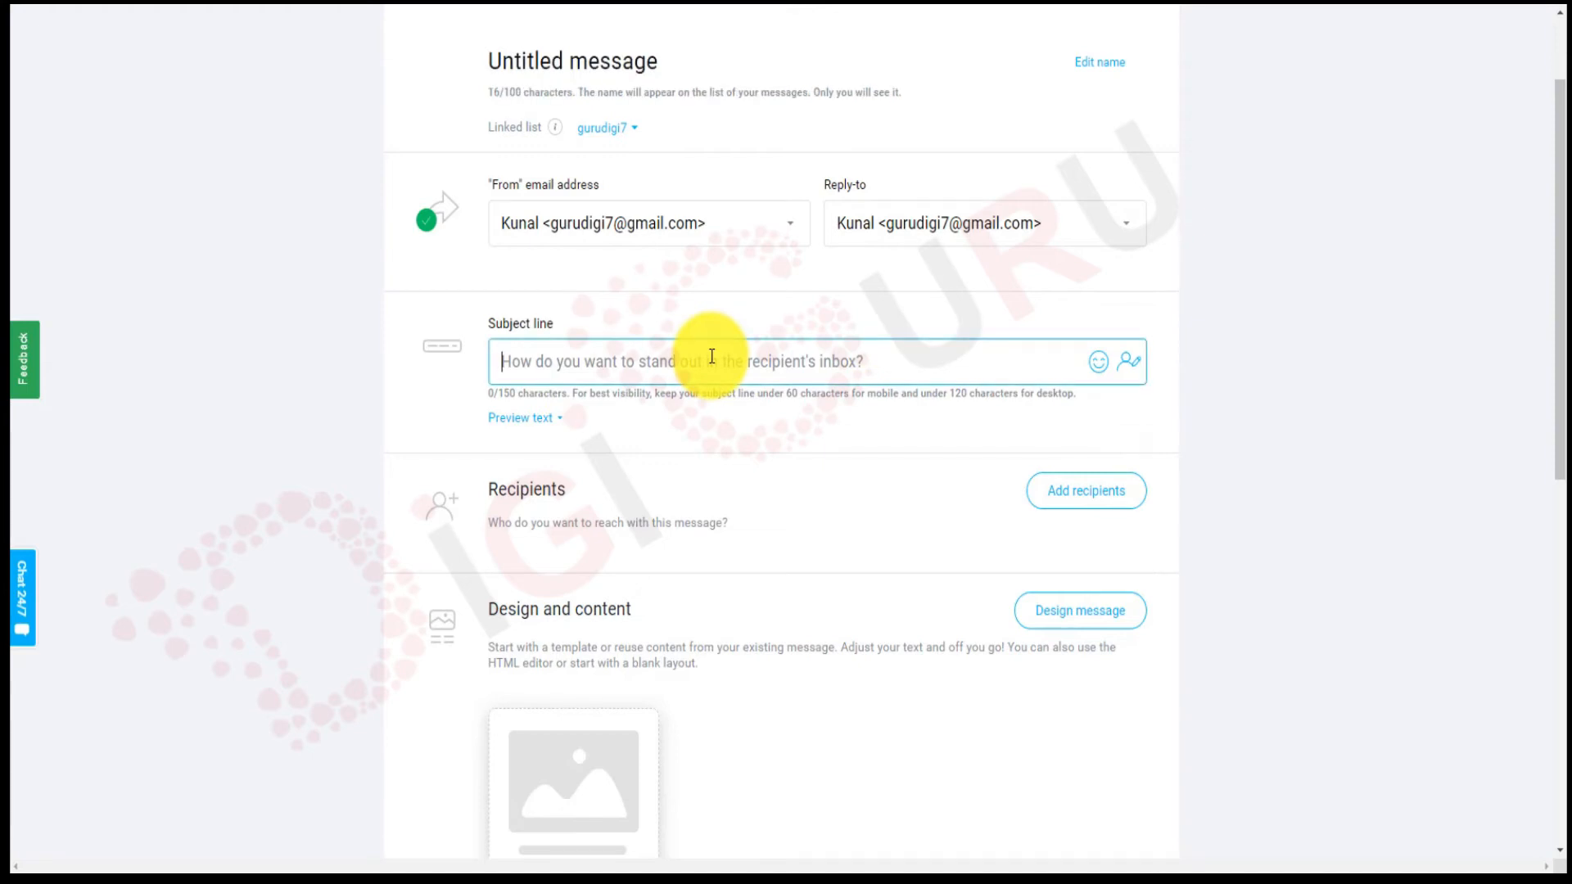
pyautogui.write('hi')
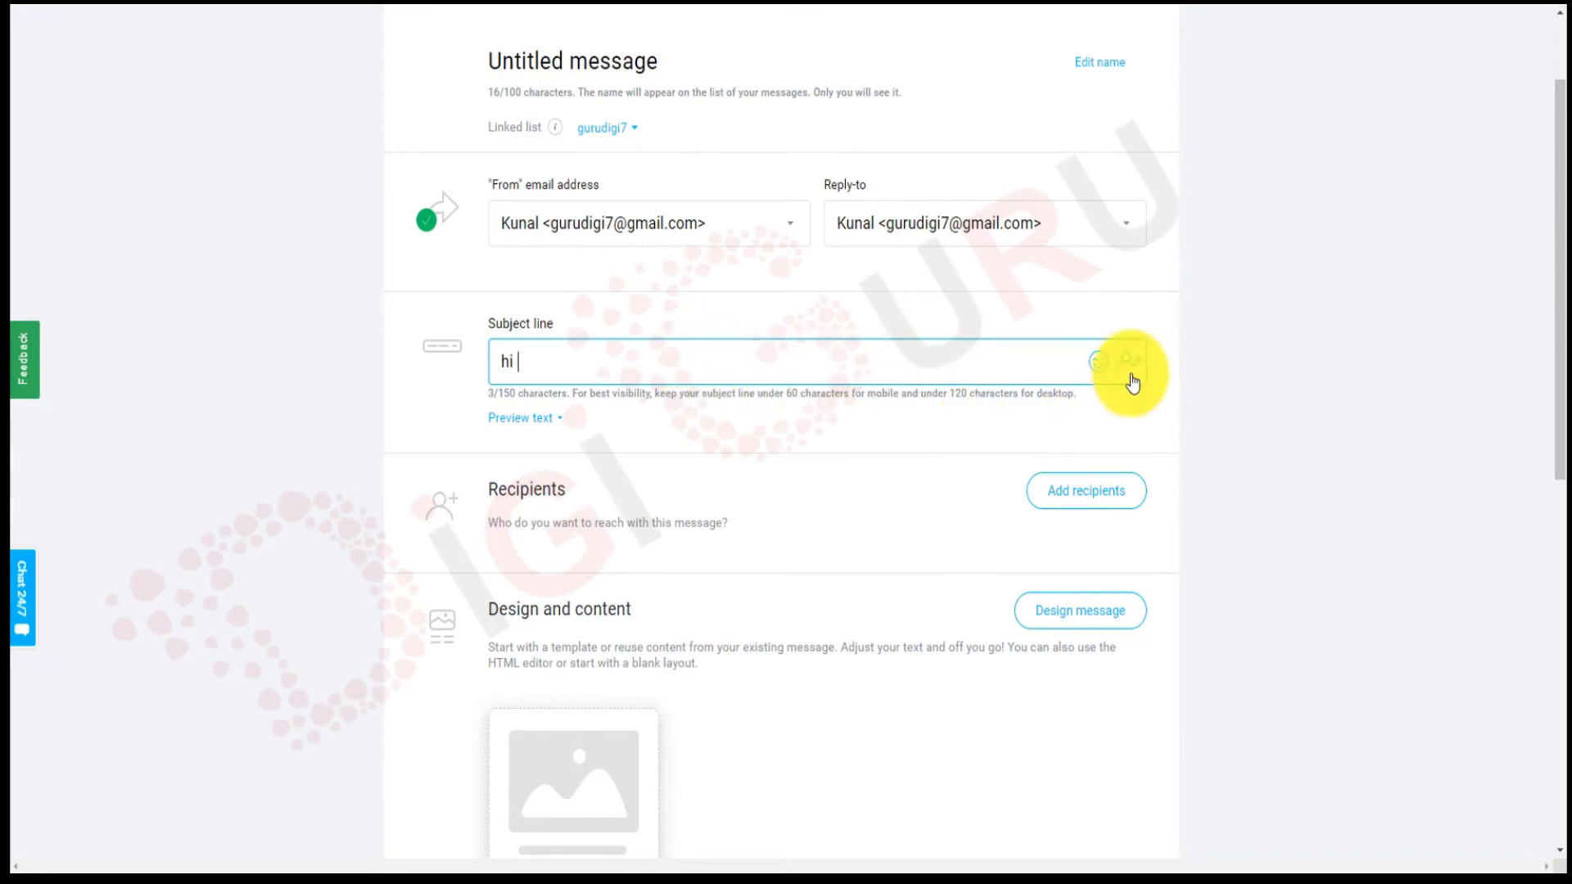
pyautogui.press('BackSpace')
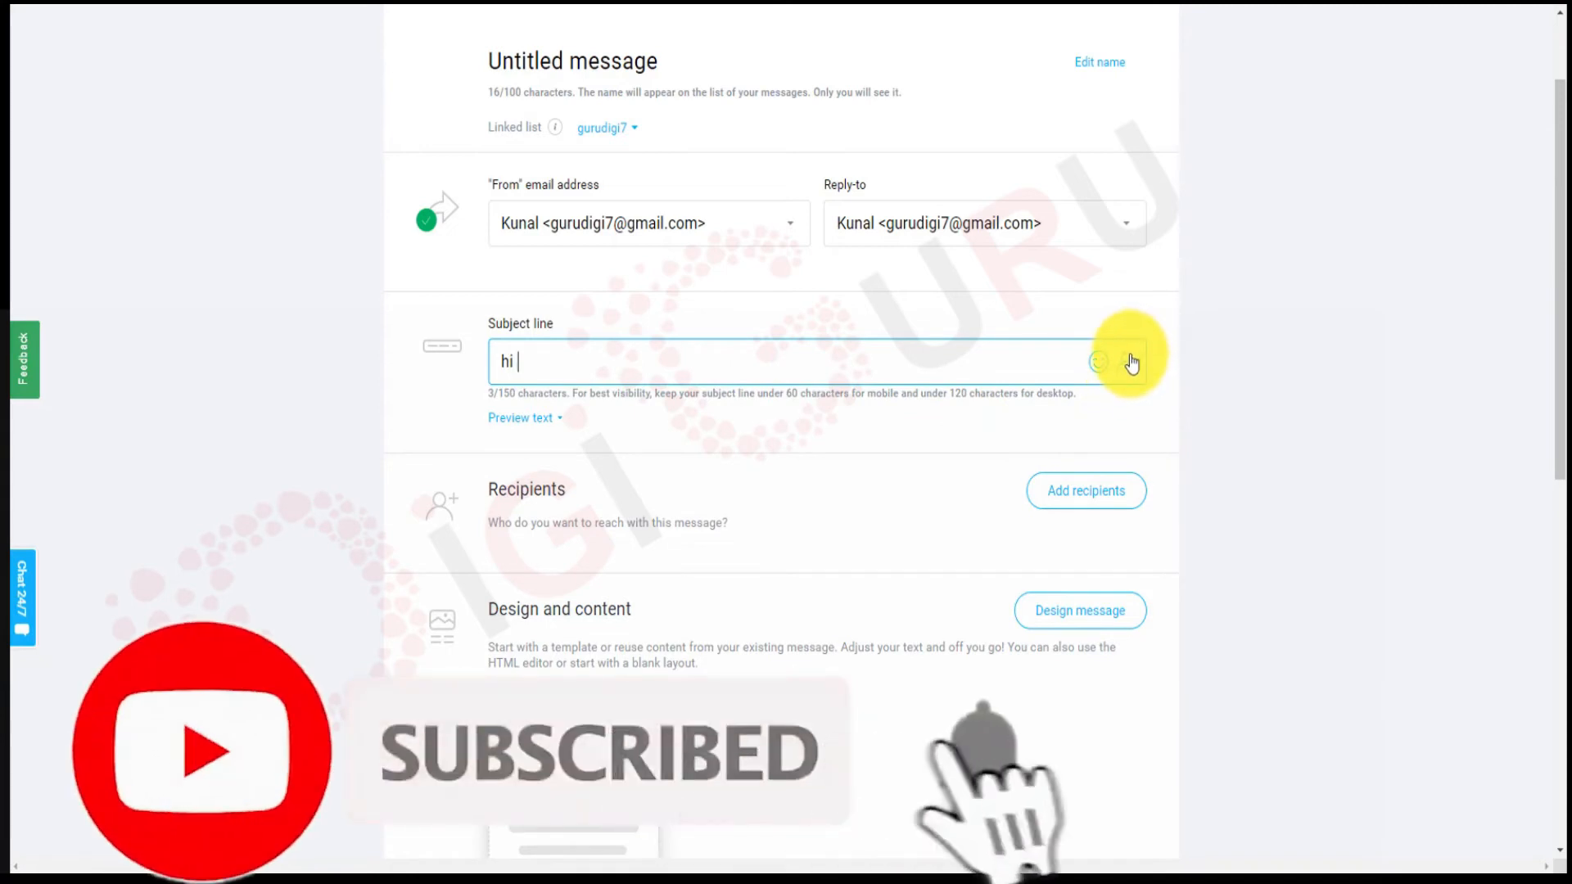
pyautogui.click(1130, 363)
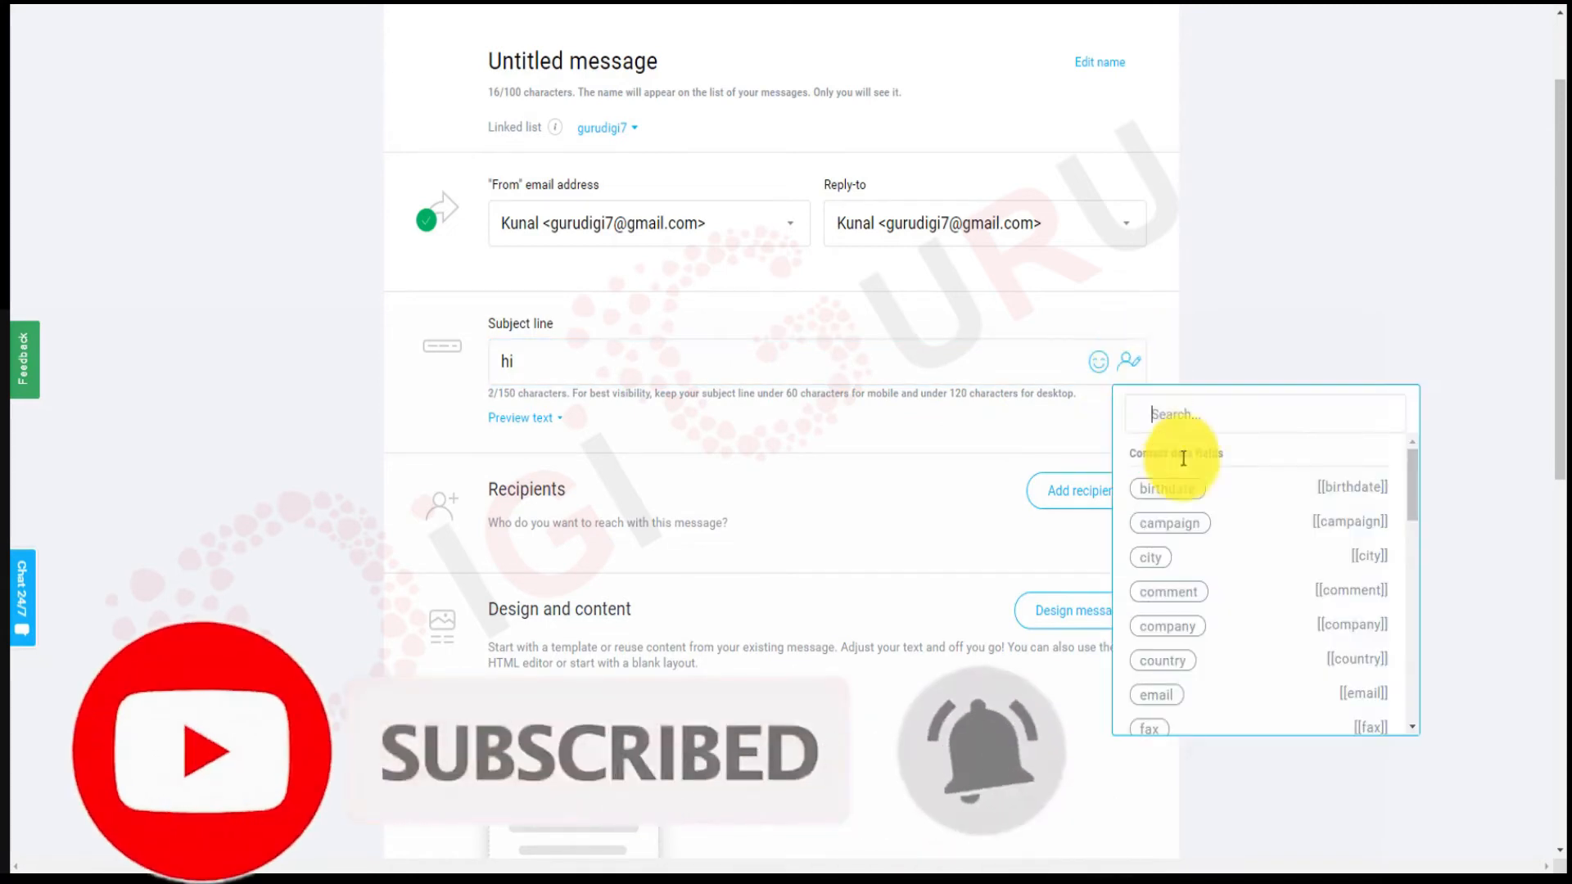
pyautogui.scroll(-5, 1219, 586)
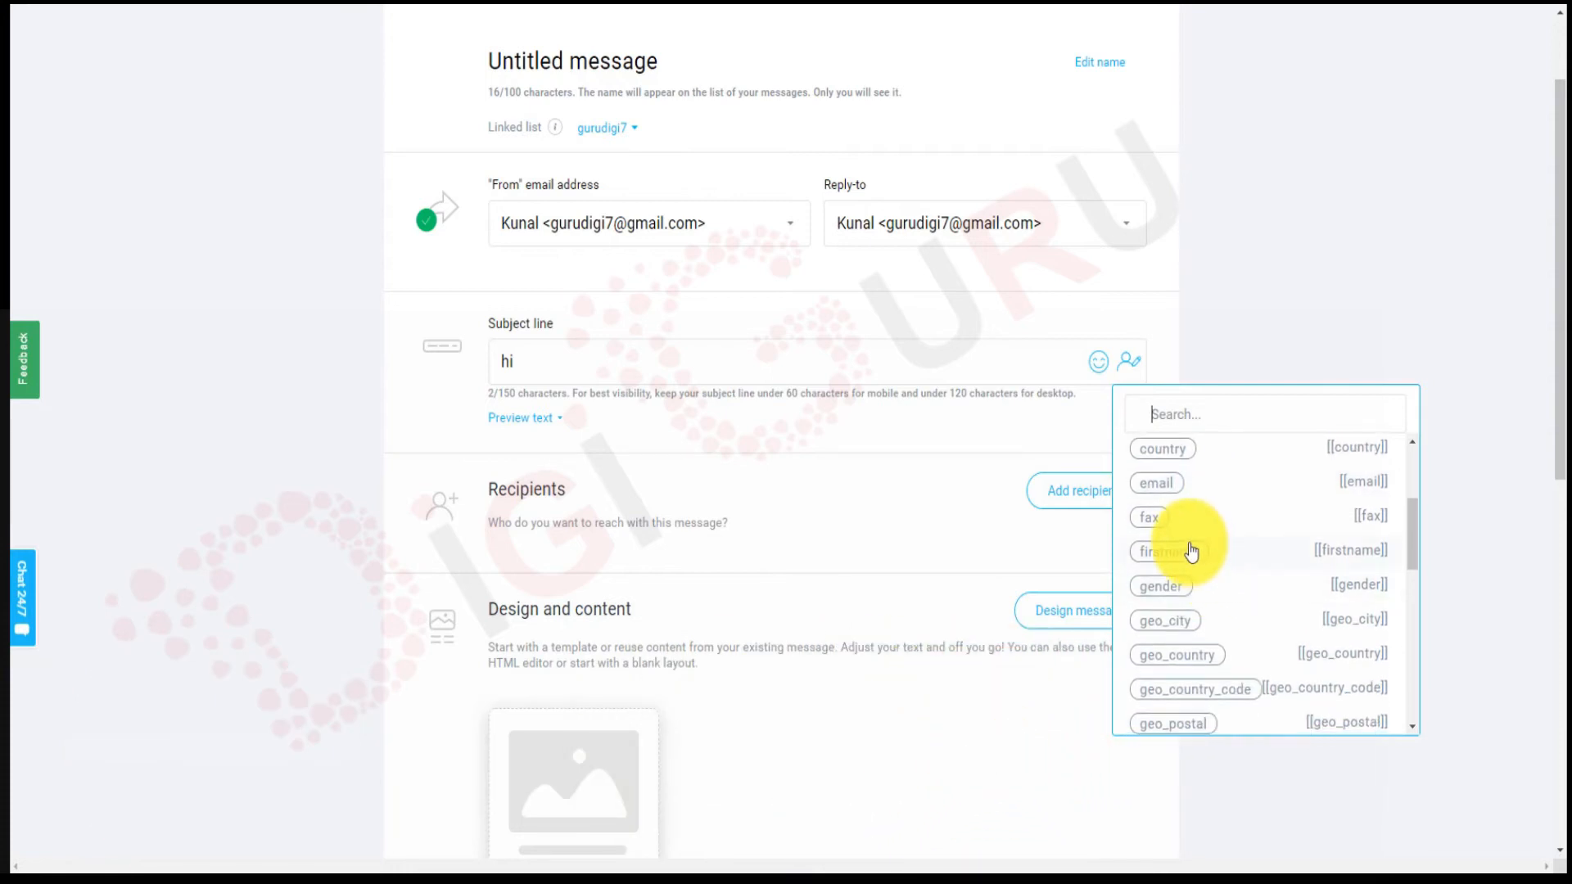
pyautogui.click(1192, 553)
pyautogui.click(798, 359)
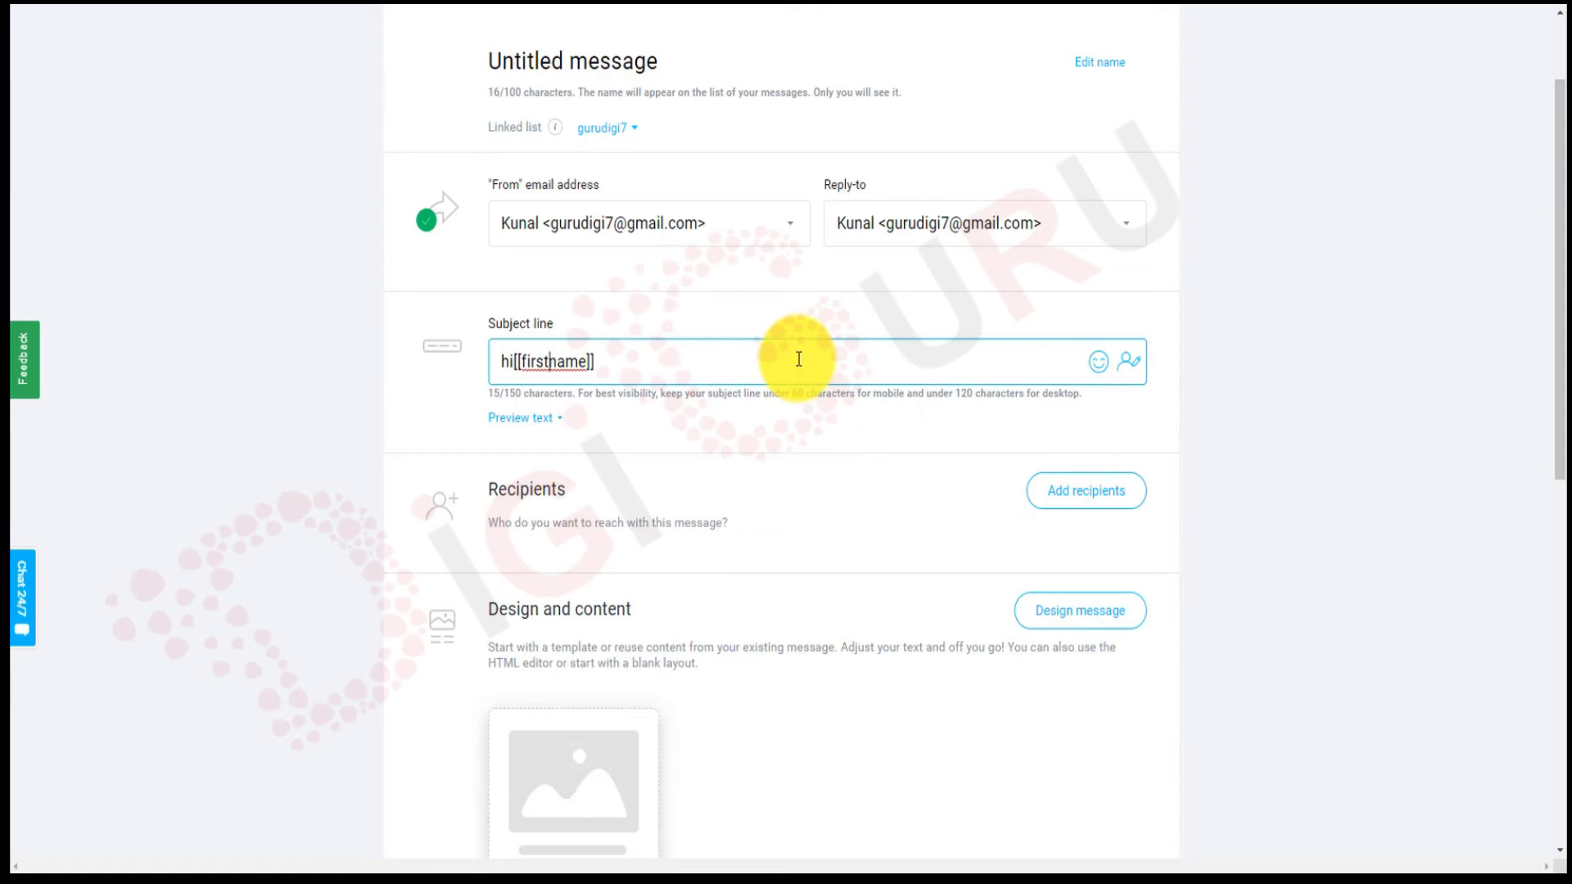
pyautogui.press('Left')
pyautogui.press('Left')
pyautogui.press('Left')
pyautogui.press('Right')
pyautogui.press('Right')
pyautogui.press('Right')
pyautogui.press('Right')
pyautogui.press('Right')
pyautogui.press('Right')
pyautogui.press('Right')
pyautogui.press('Right')
pyautogui.press('Right')
pyautogui.press('Right')
pyautogui.press('Right')
pyautogui.press('Right')
pyautogui.press('Right')
# Add 'we are coming in' and the [[city]] field to finish the subject.
pyautogui.write('we are co')
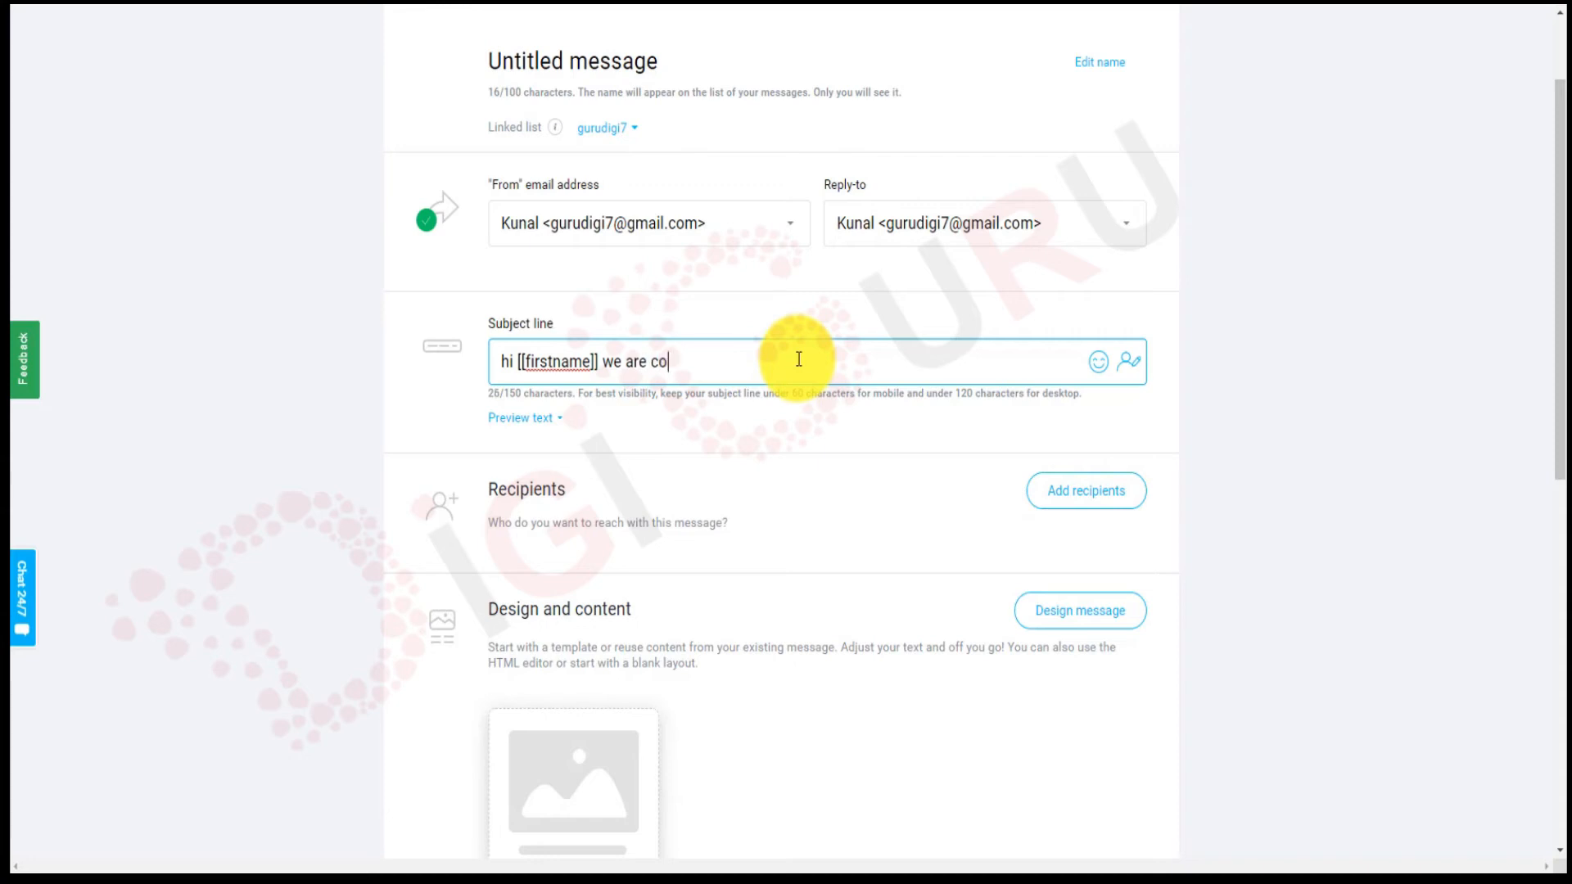
pyautogui.write('ming in')
pyautogui.click(1129, 360)
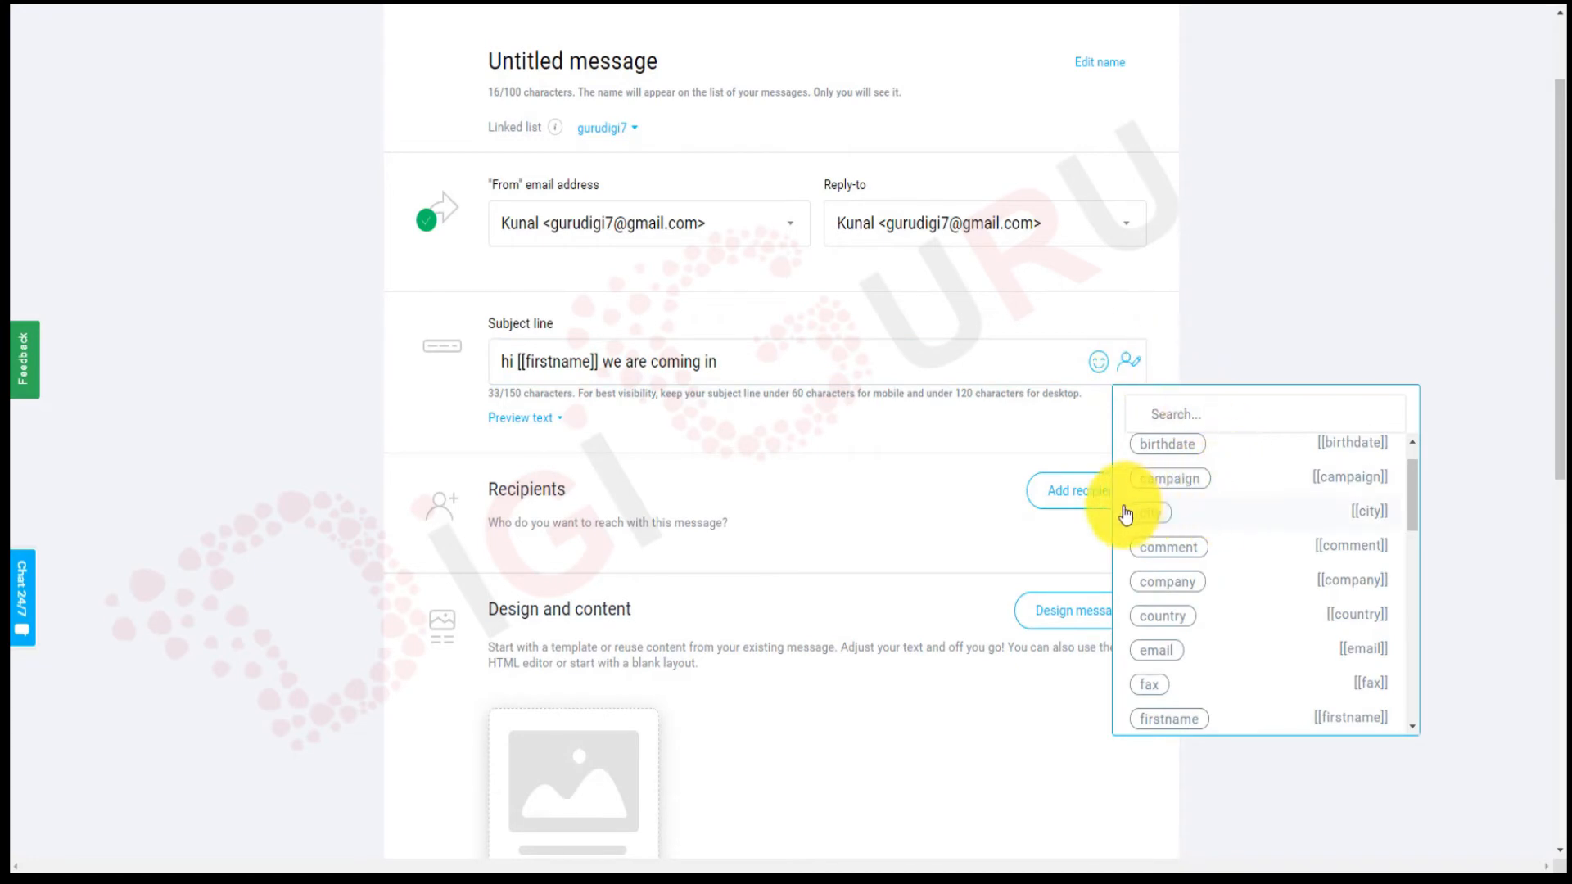
pyautogui.click(1148, 522)
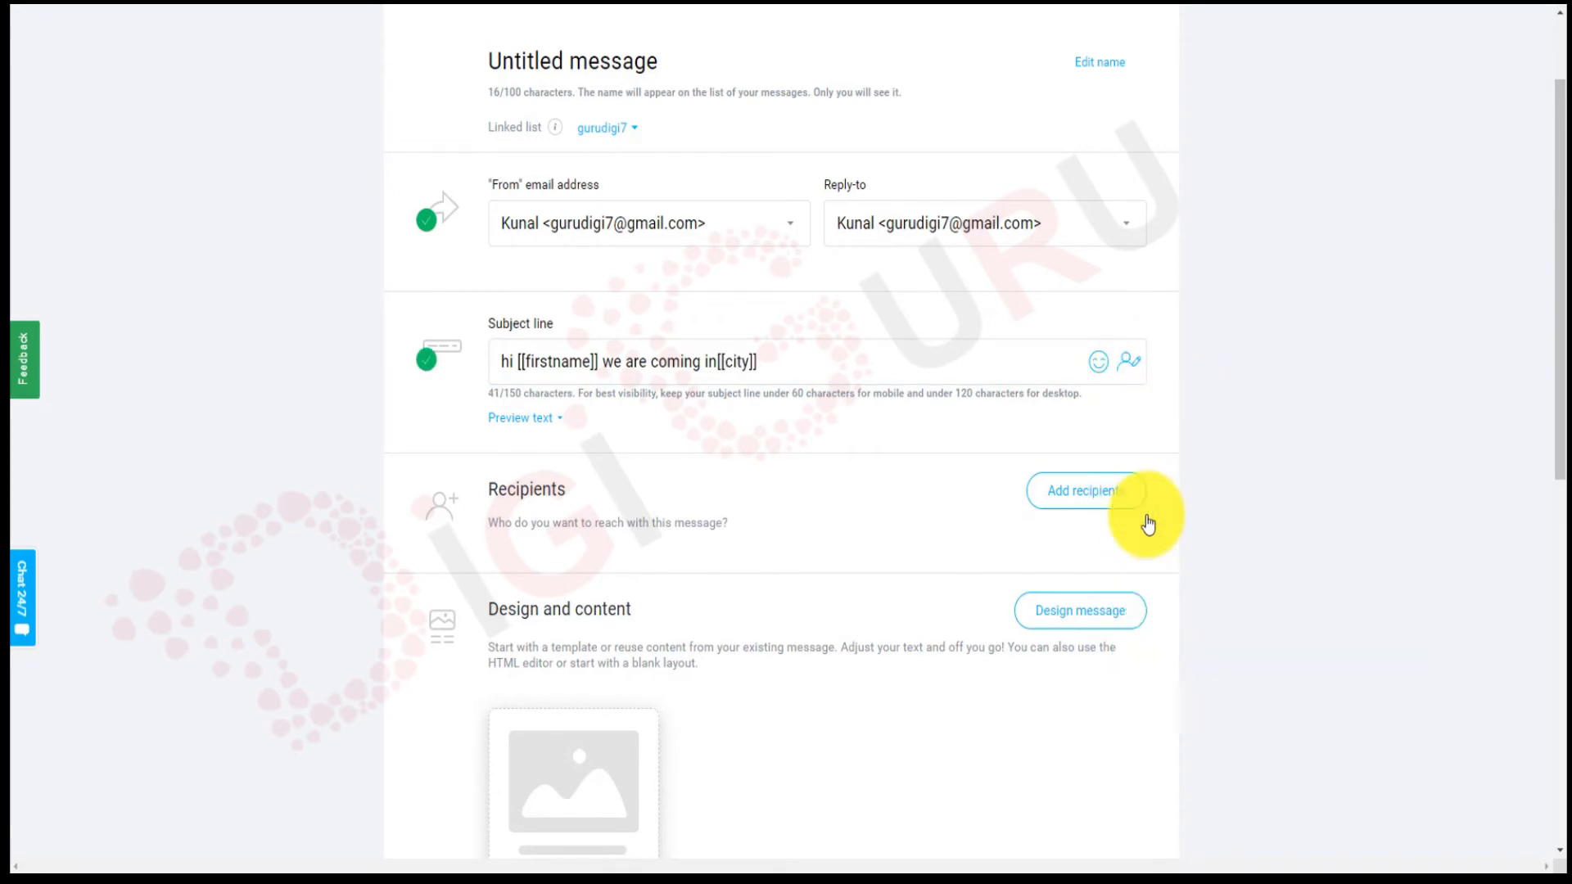
pyautogui.click(873, 354)
pyautogui.press('Left')
pyautogui.press('Left')
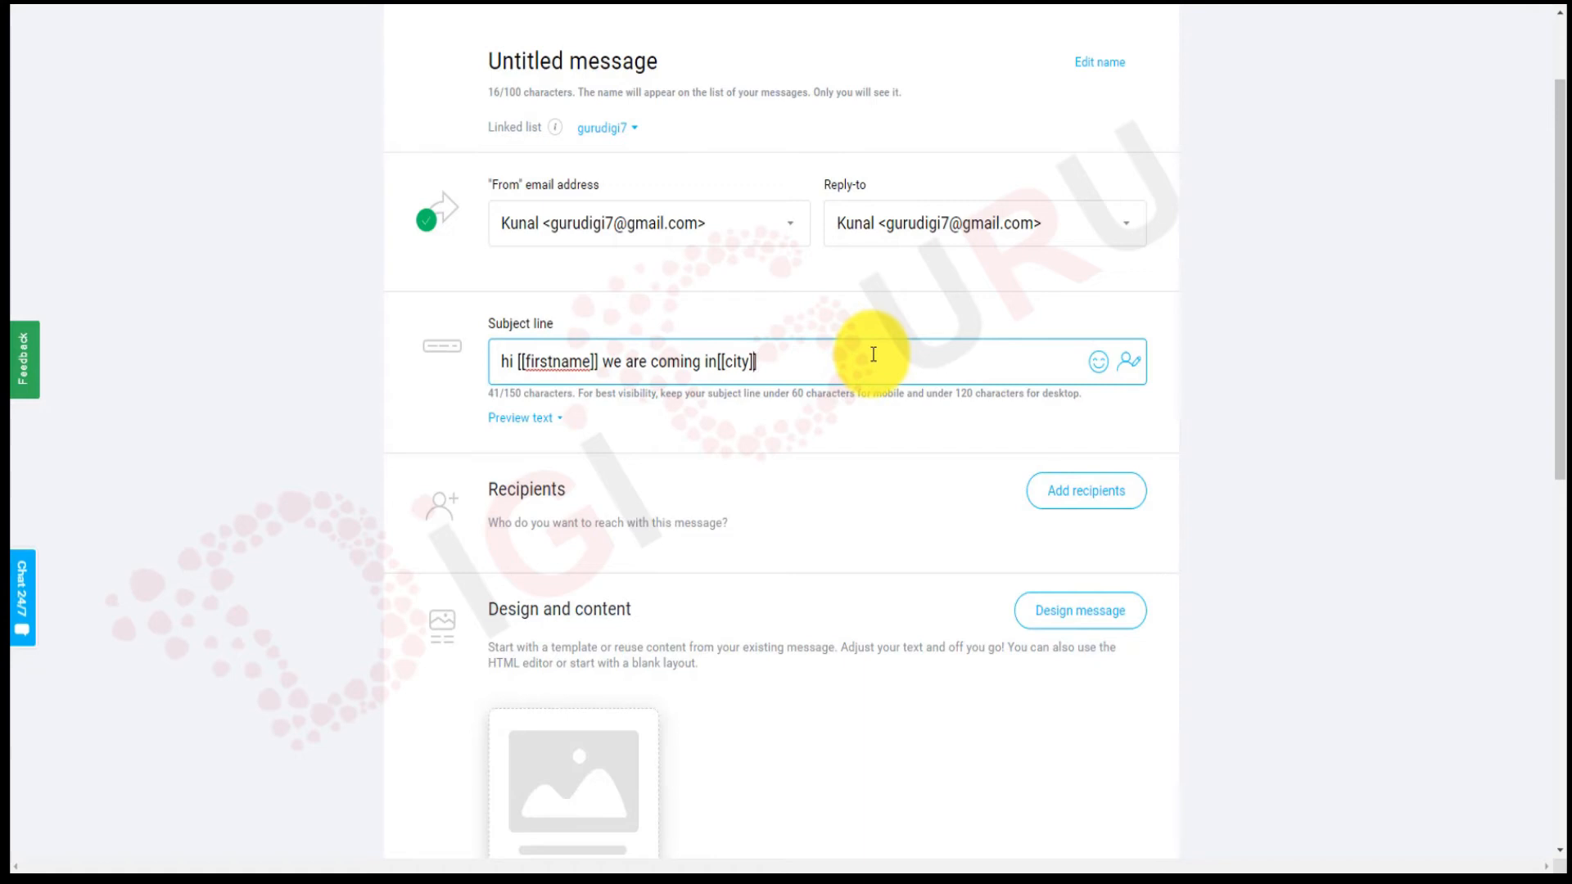
pyautogui.press('Left')
pyautogui.press('Left')
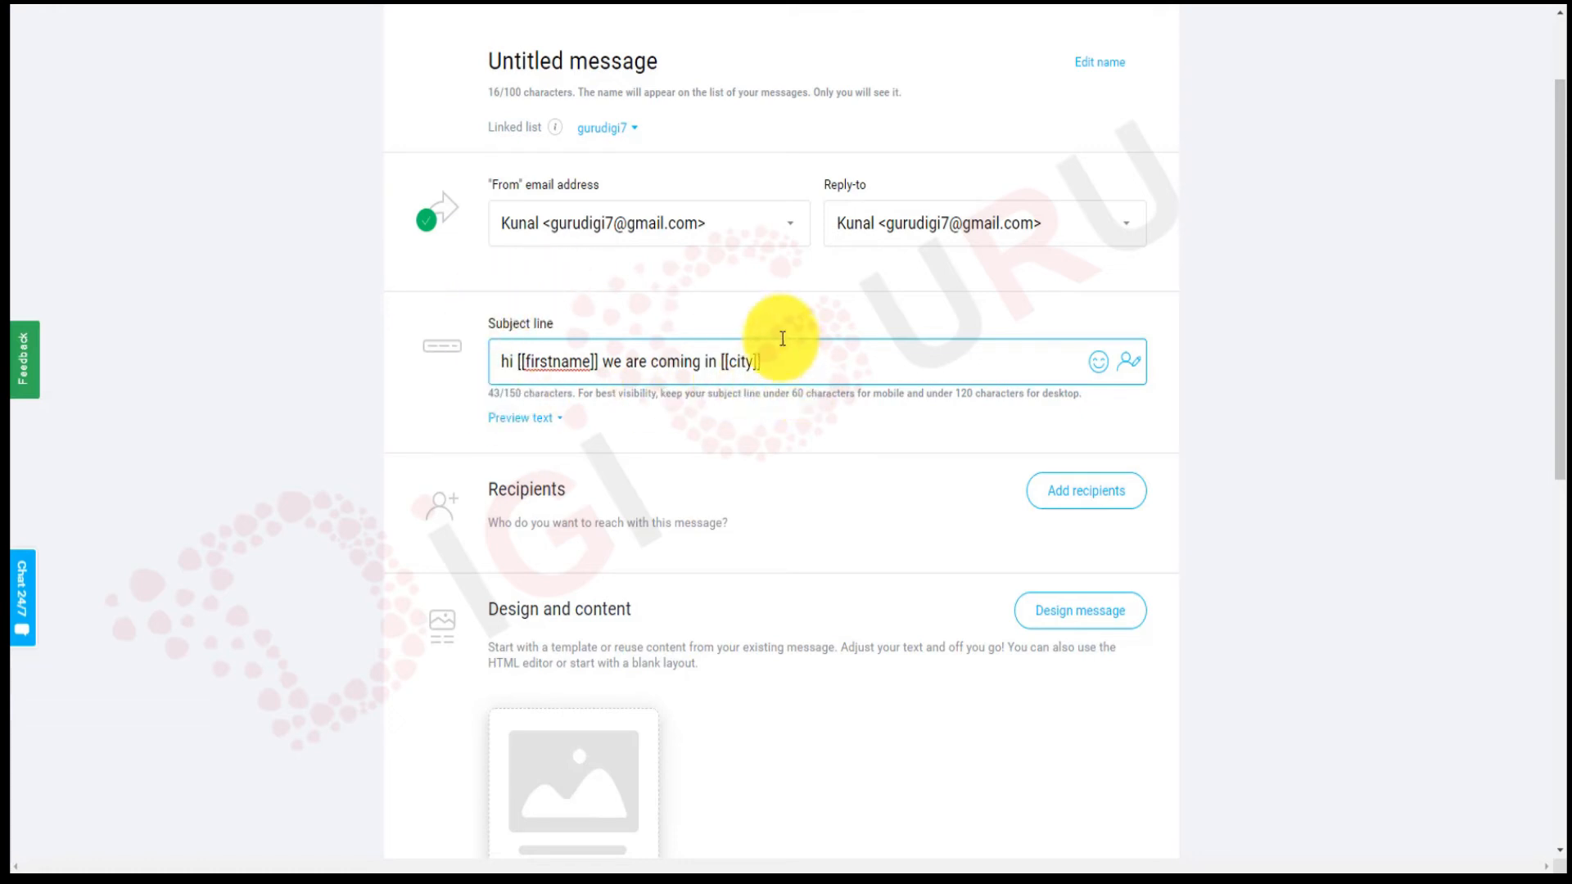
pyautogui.click(540, 423)
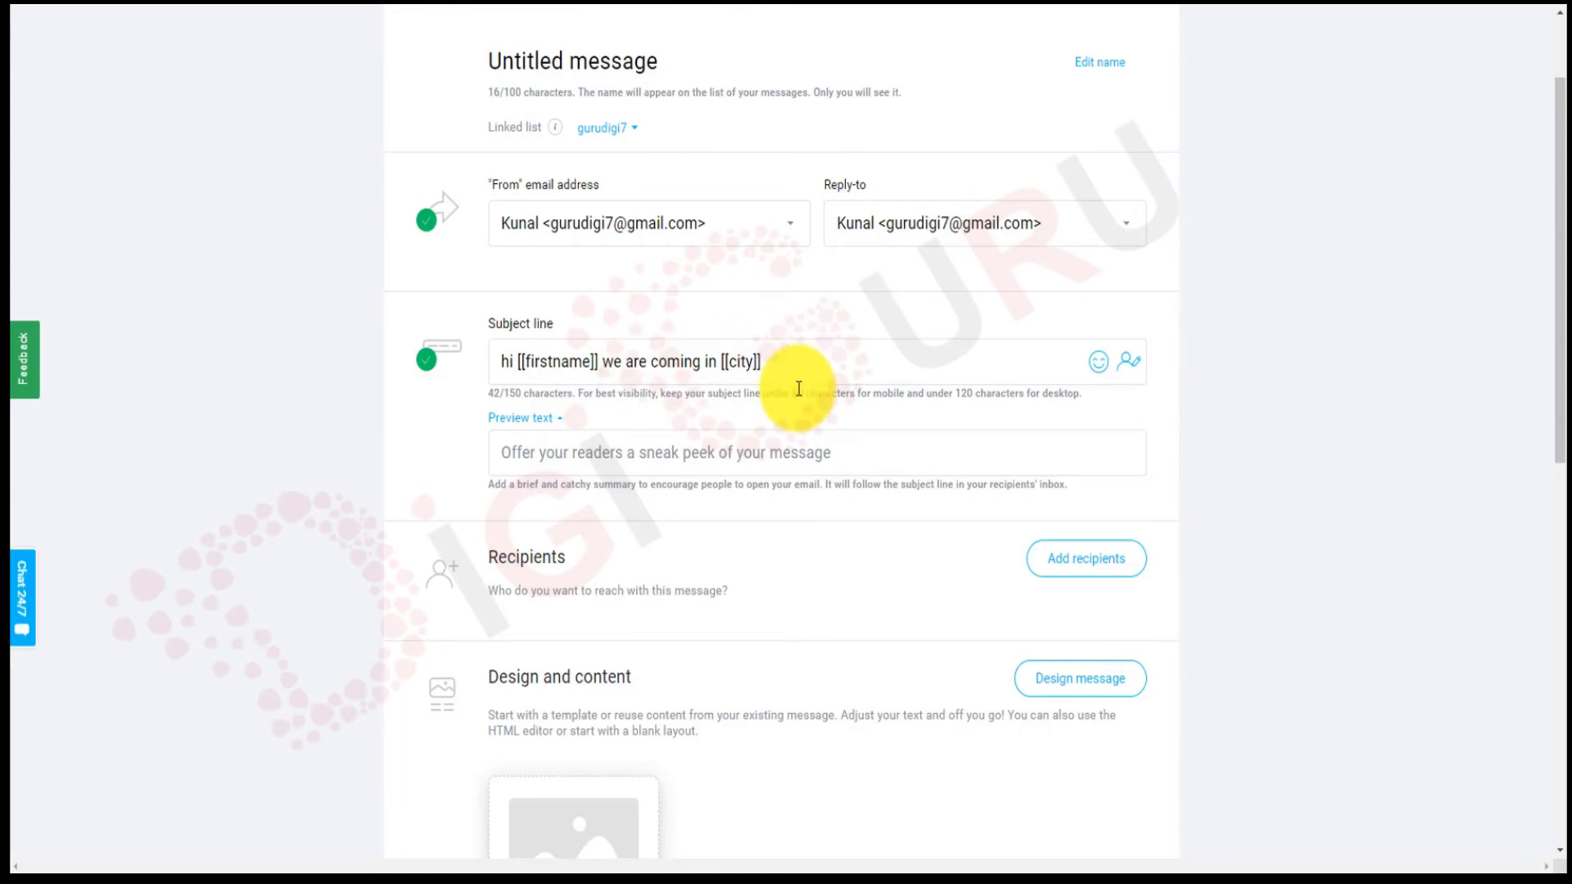
pyautogui.scroll(-1, 799, 388)
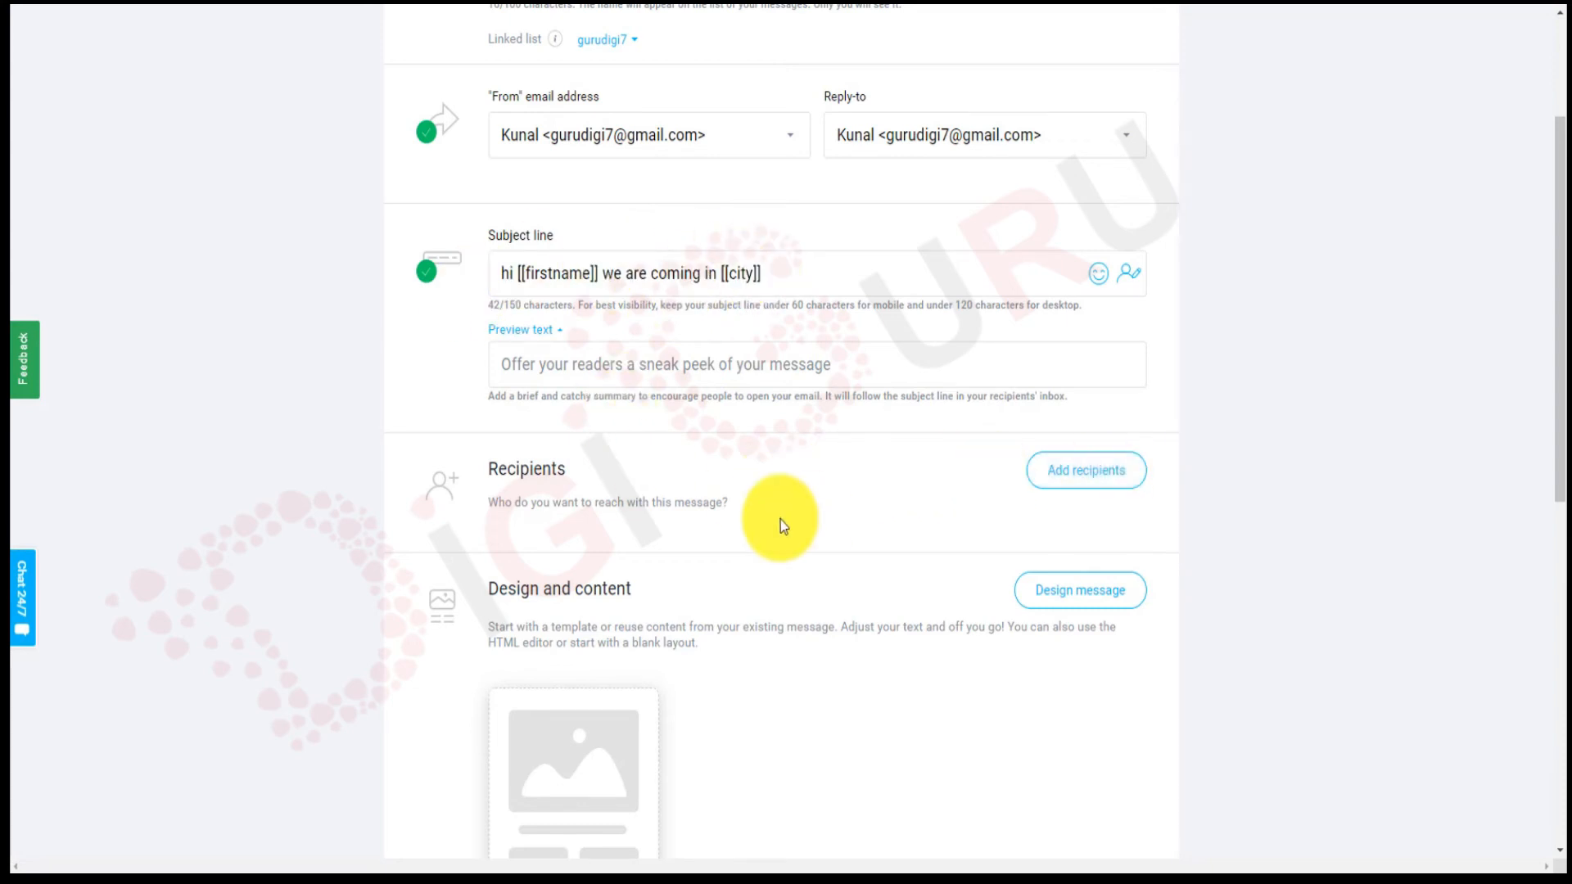
# Add the account's contact list as the newsletter's recipients, reaching 2 contacts.
pyautogui.click(1110, 475)
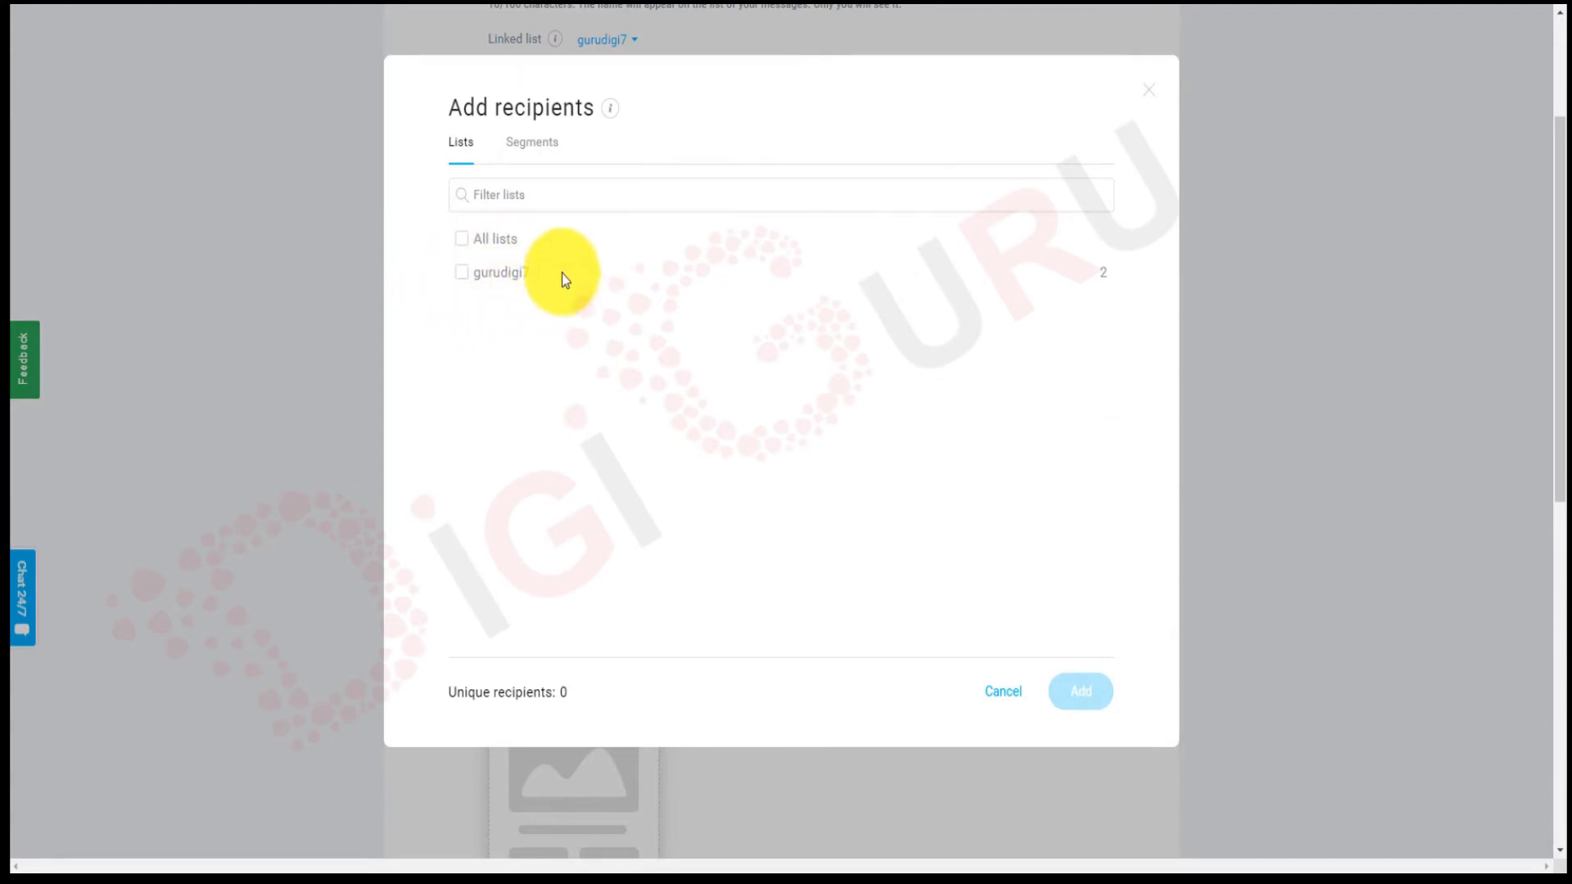
pyautogui.click(463, 274)
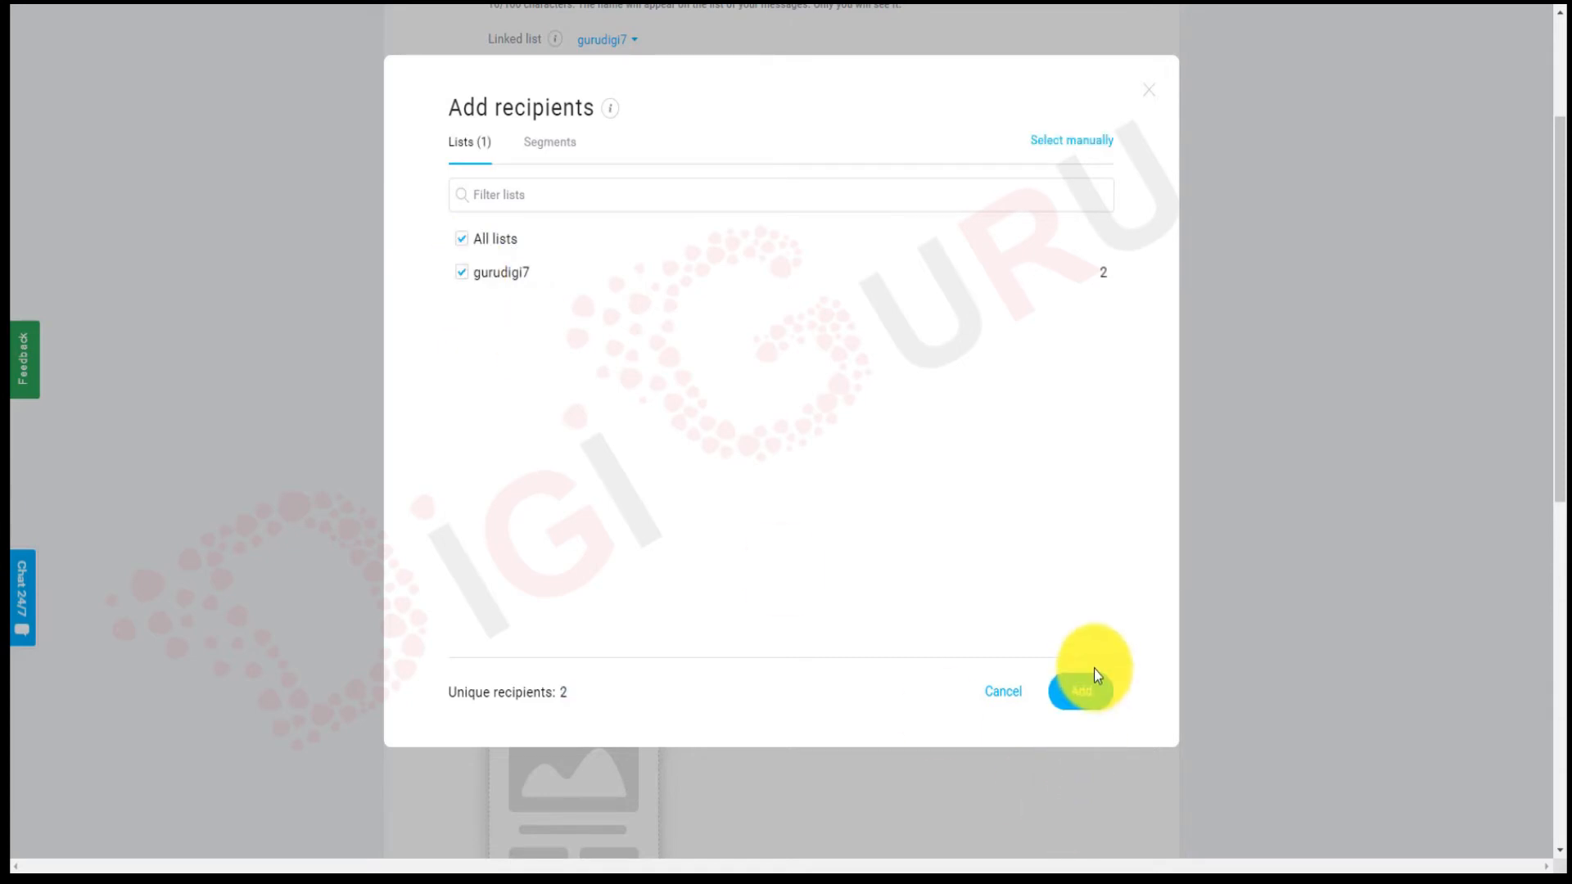
pyautogui.click(1085, 700)
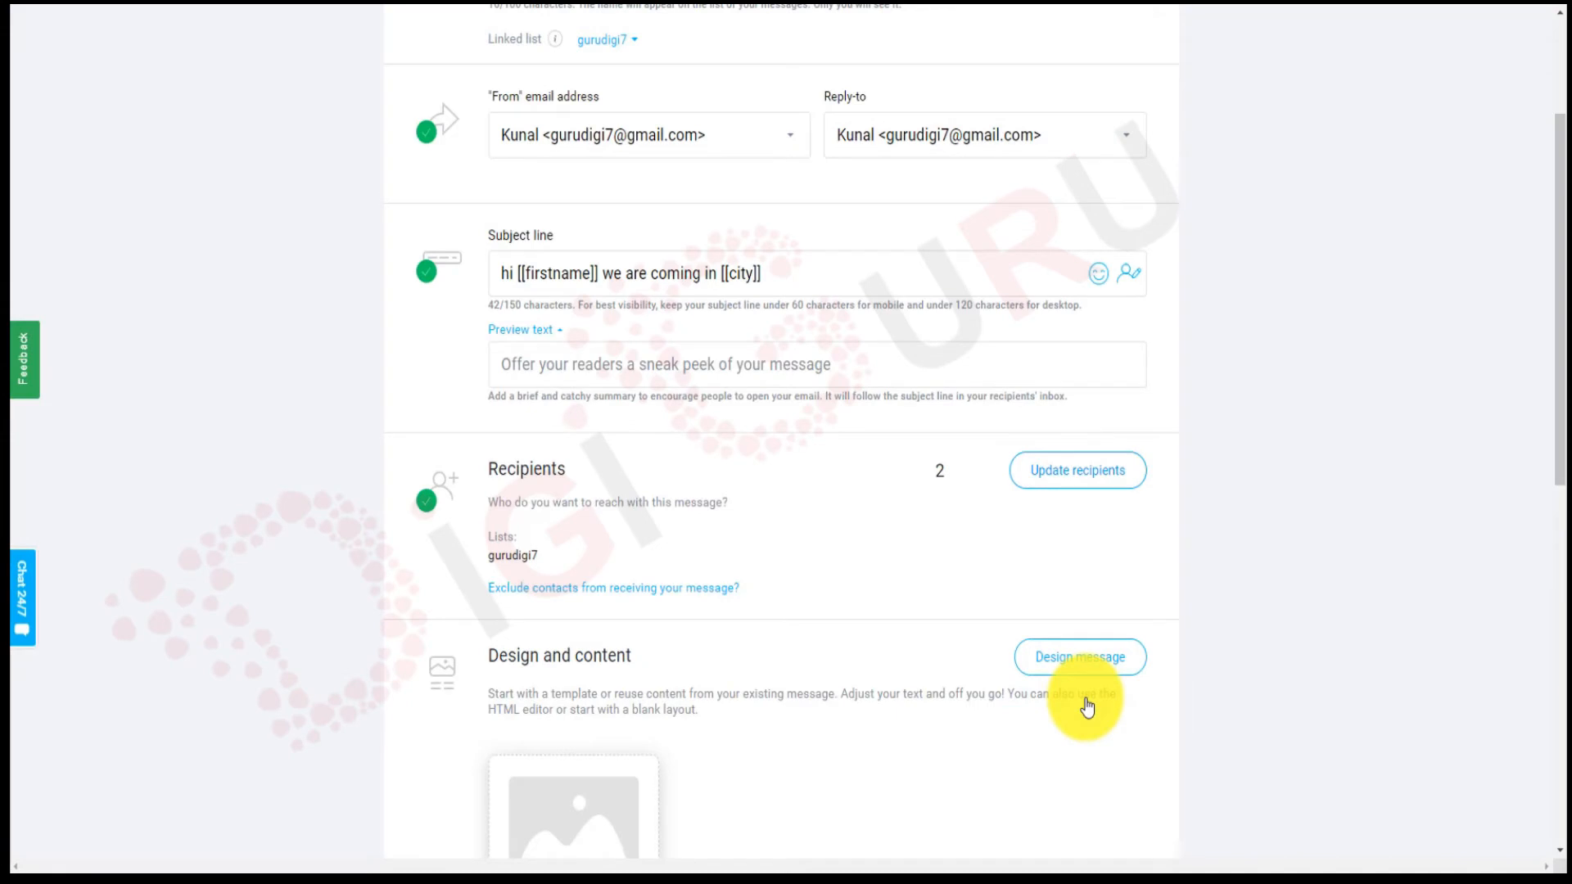
pyautogui.scroll(-2, 807, 554)
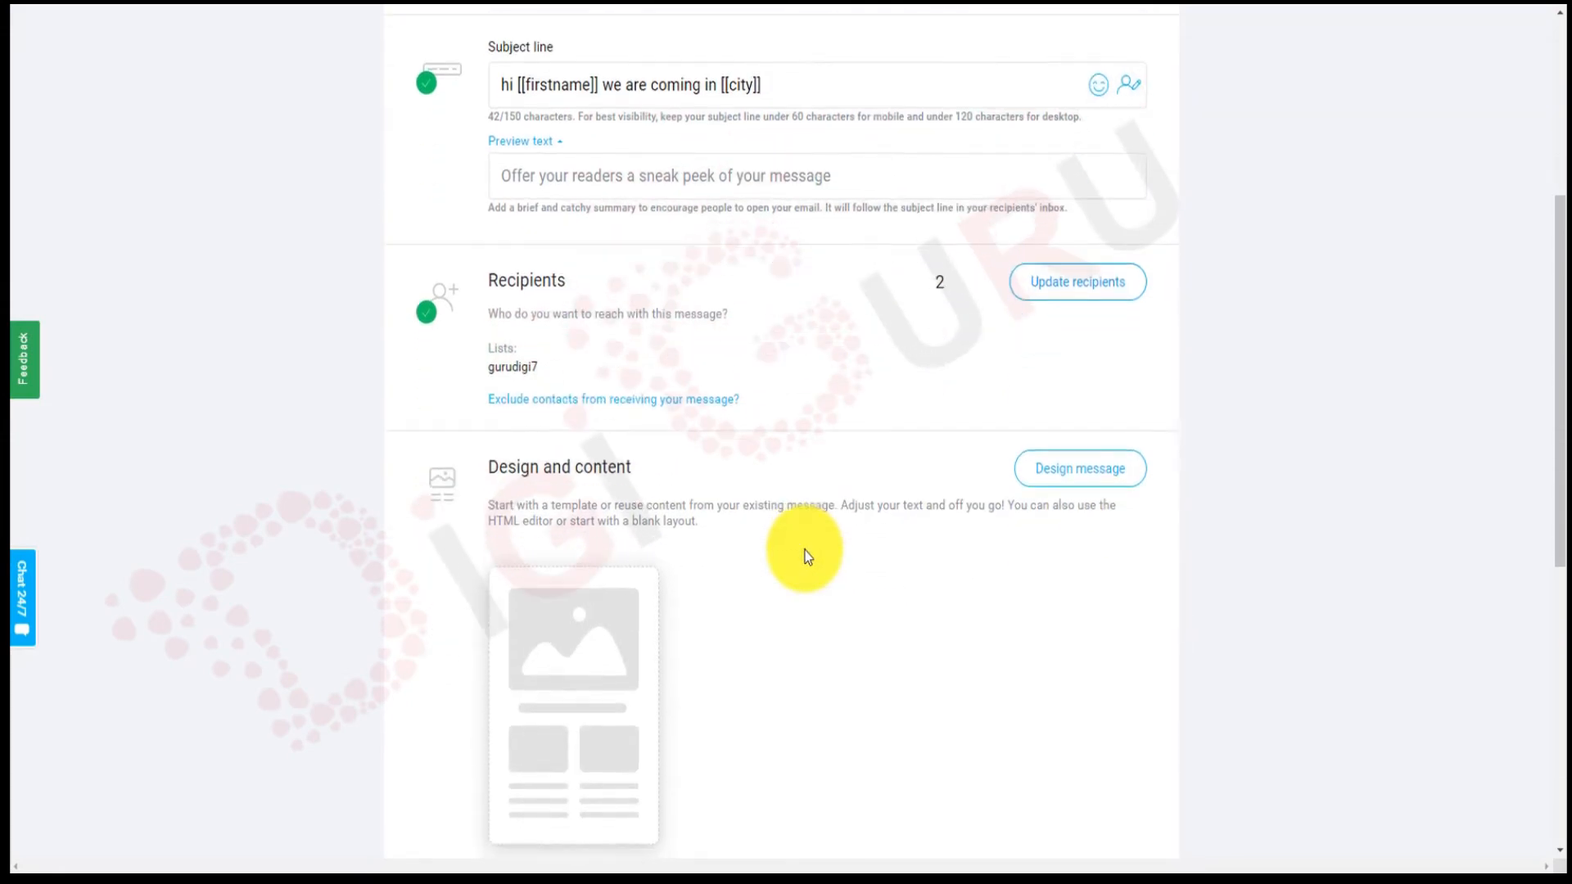
pyautogui.scroll(-3, 807, 557)
pyautogui.moveTo(645, 342)
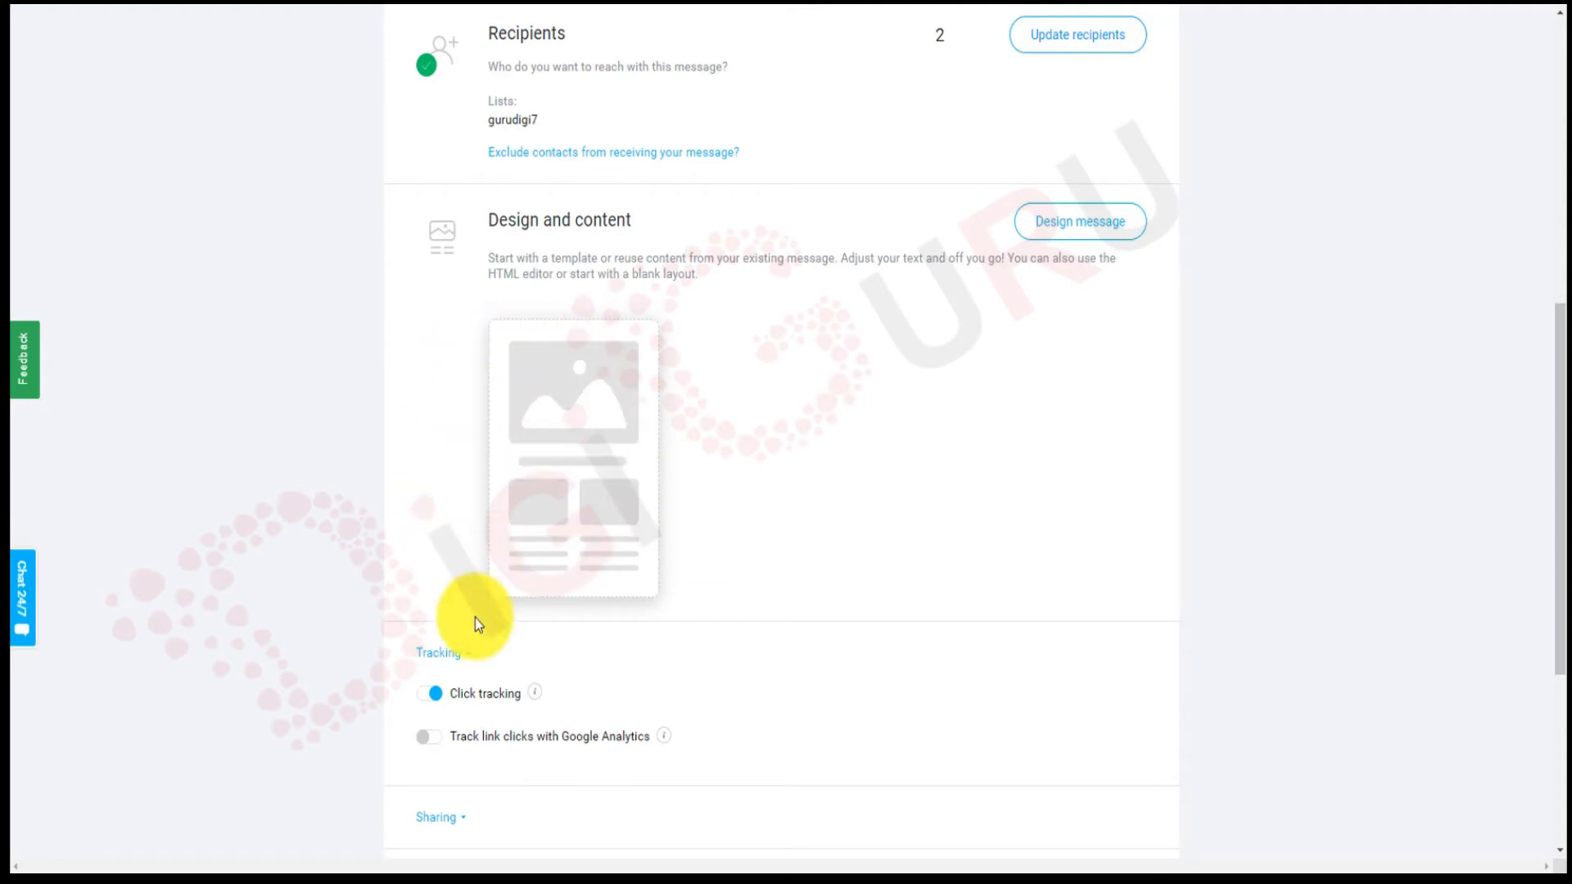
pyautogui.moveTo(620, 518)
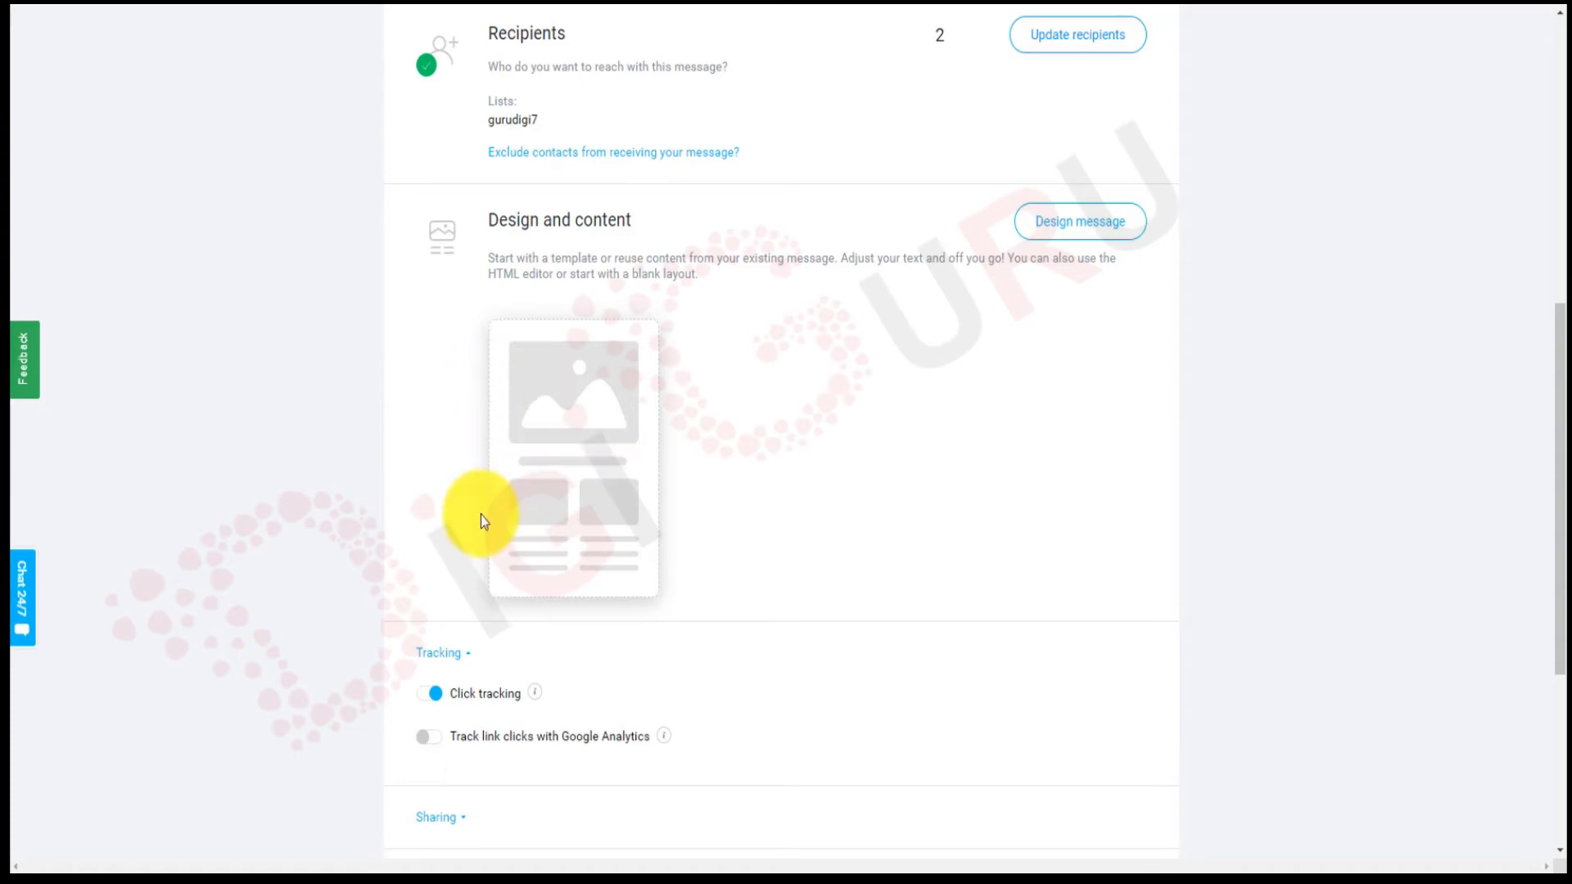
pyautogui.moveTo(527, 453)
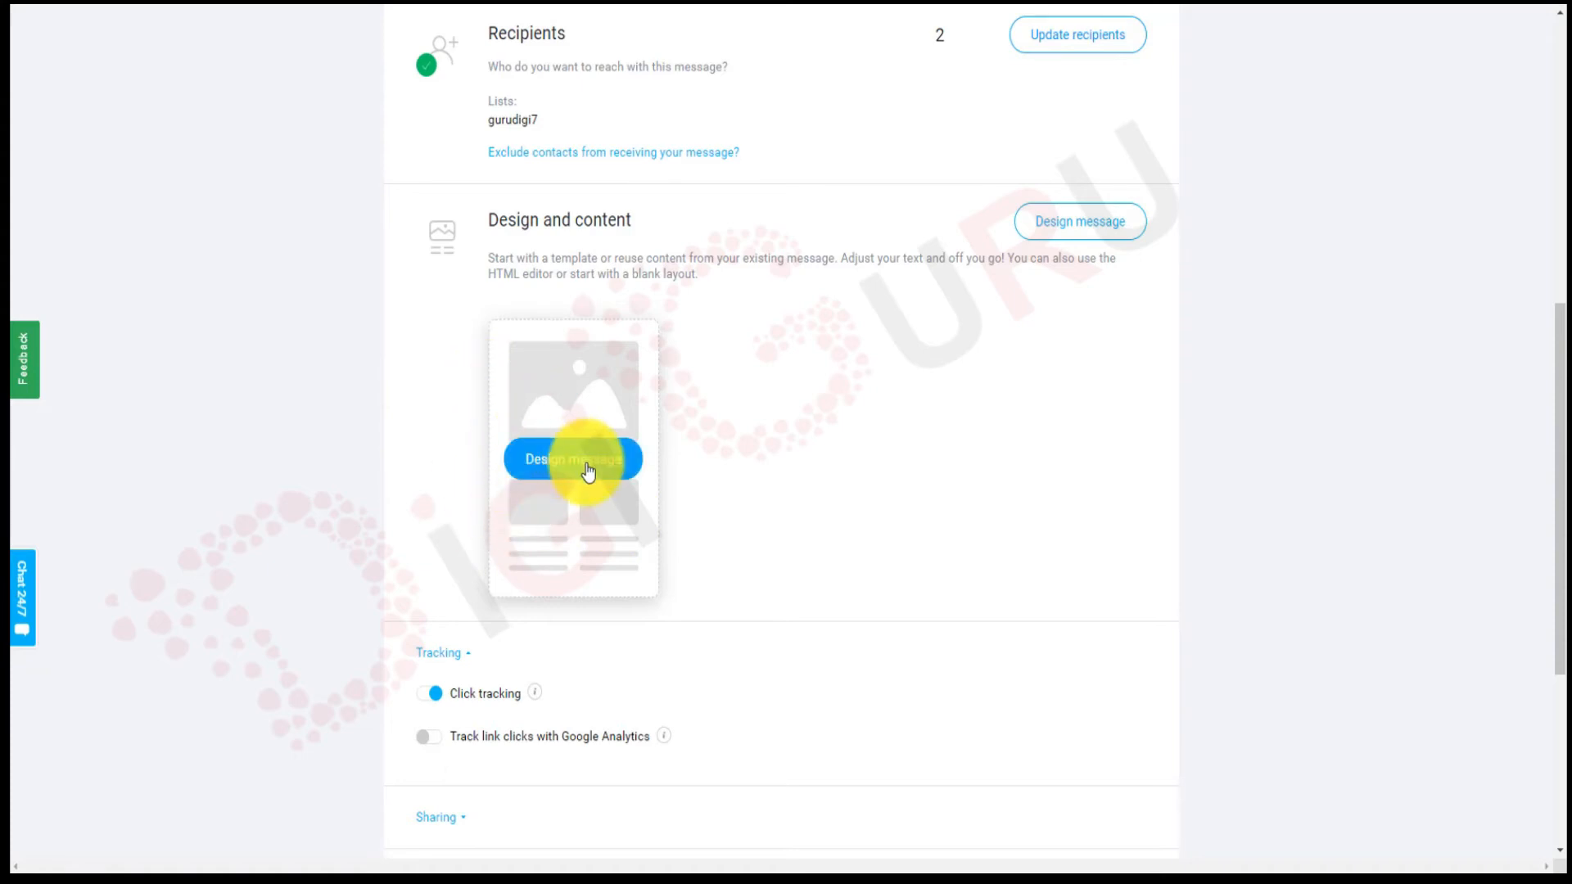
# Start the message from the New product launch predesigned template.
pyautogui.click(588, 472)
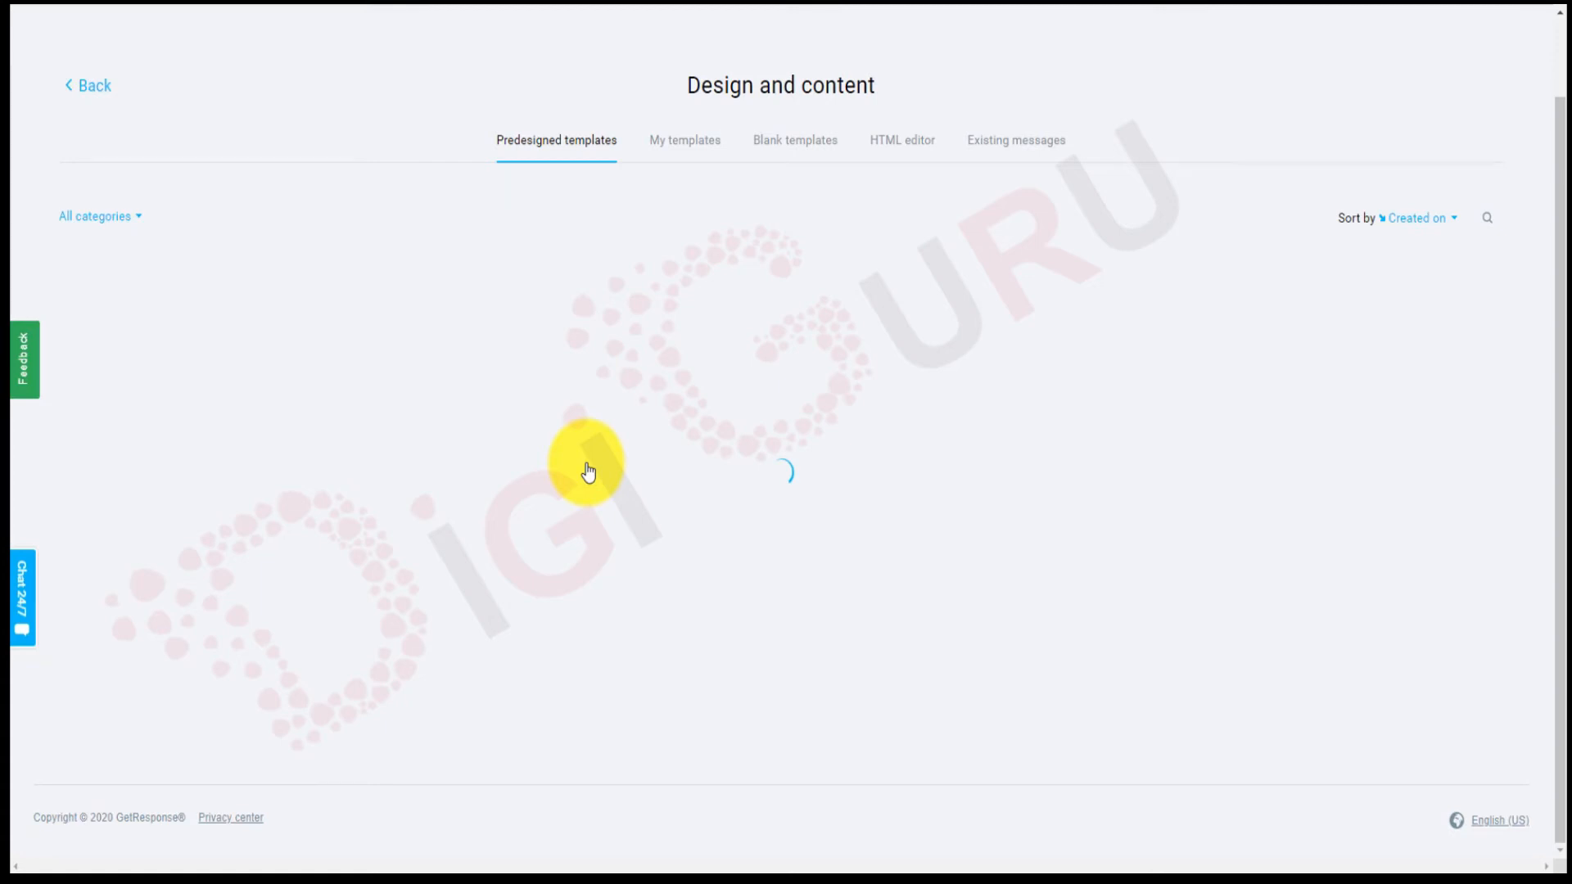
pyautogui.scroll(-5, 588, 473)
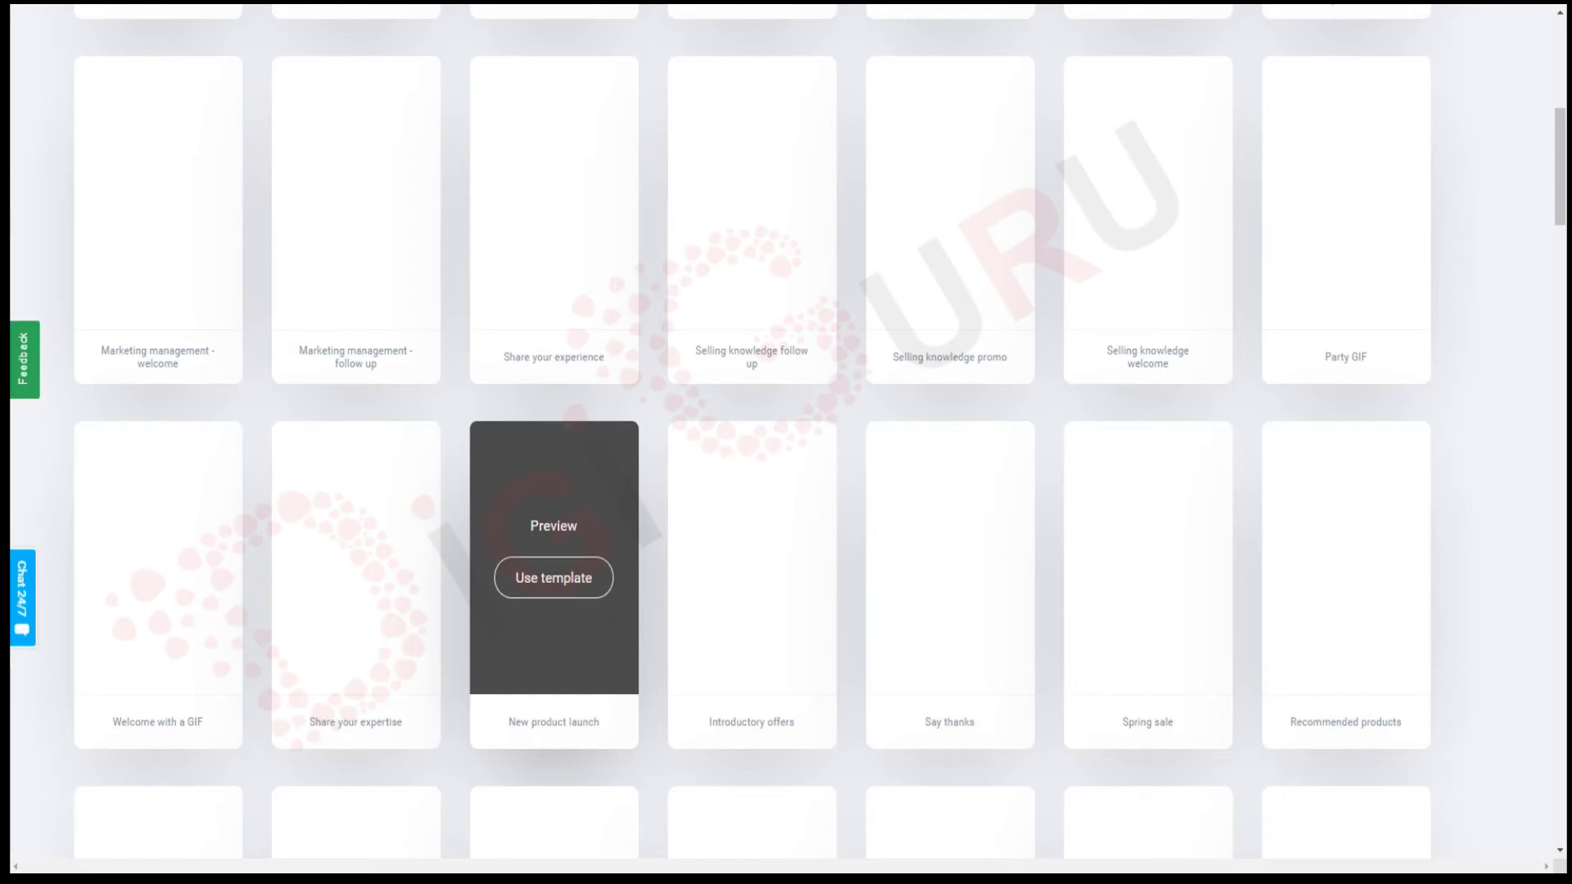
pyautogui.click(347, 551)
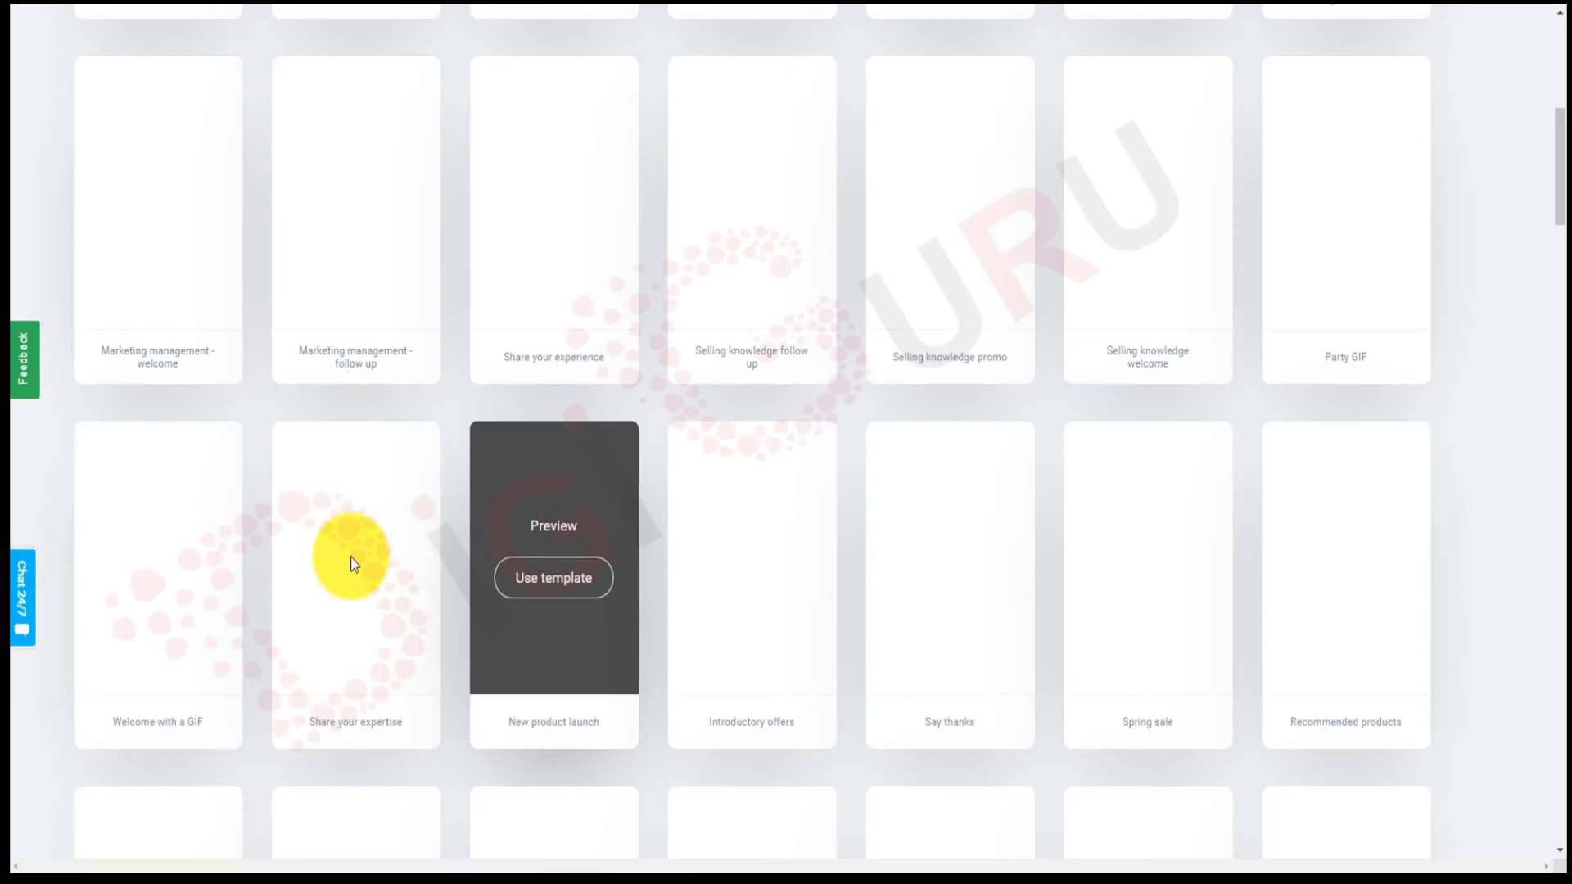
pyautogui.click(602, 590)
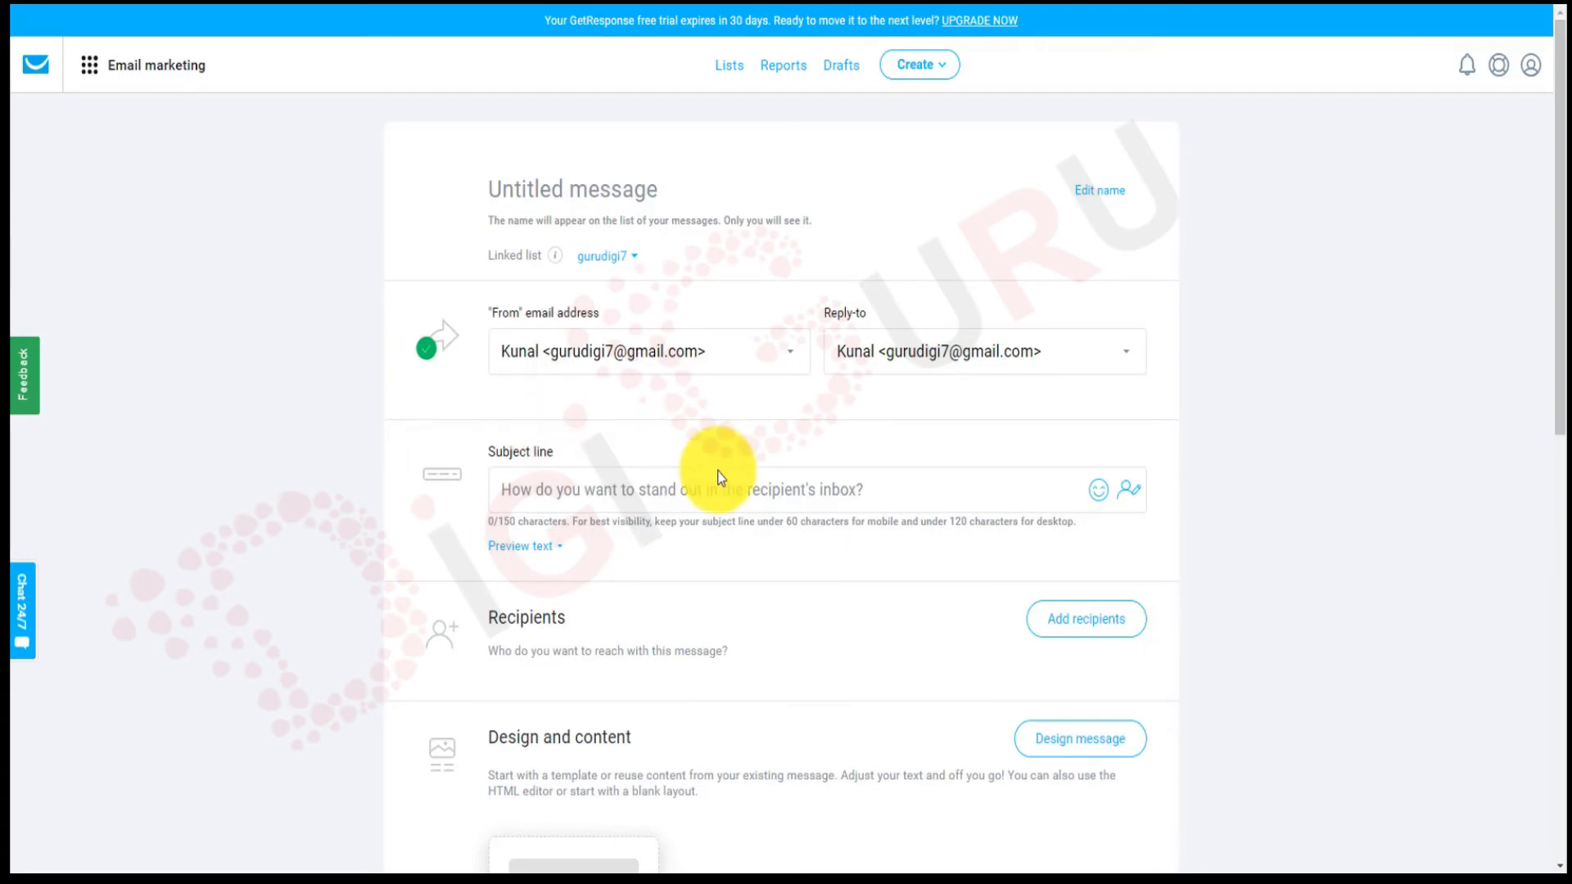
# Open the message design choices and browse predesigned templates like Introduce your offer and Stay updated.
pyautogui.scroll(-10, 719, 474)
pyautogui.scroll(1, 718, 473)
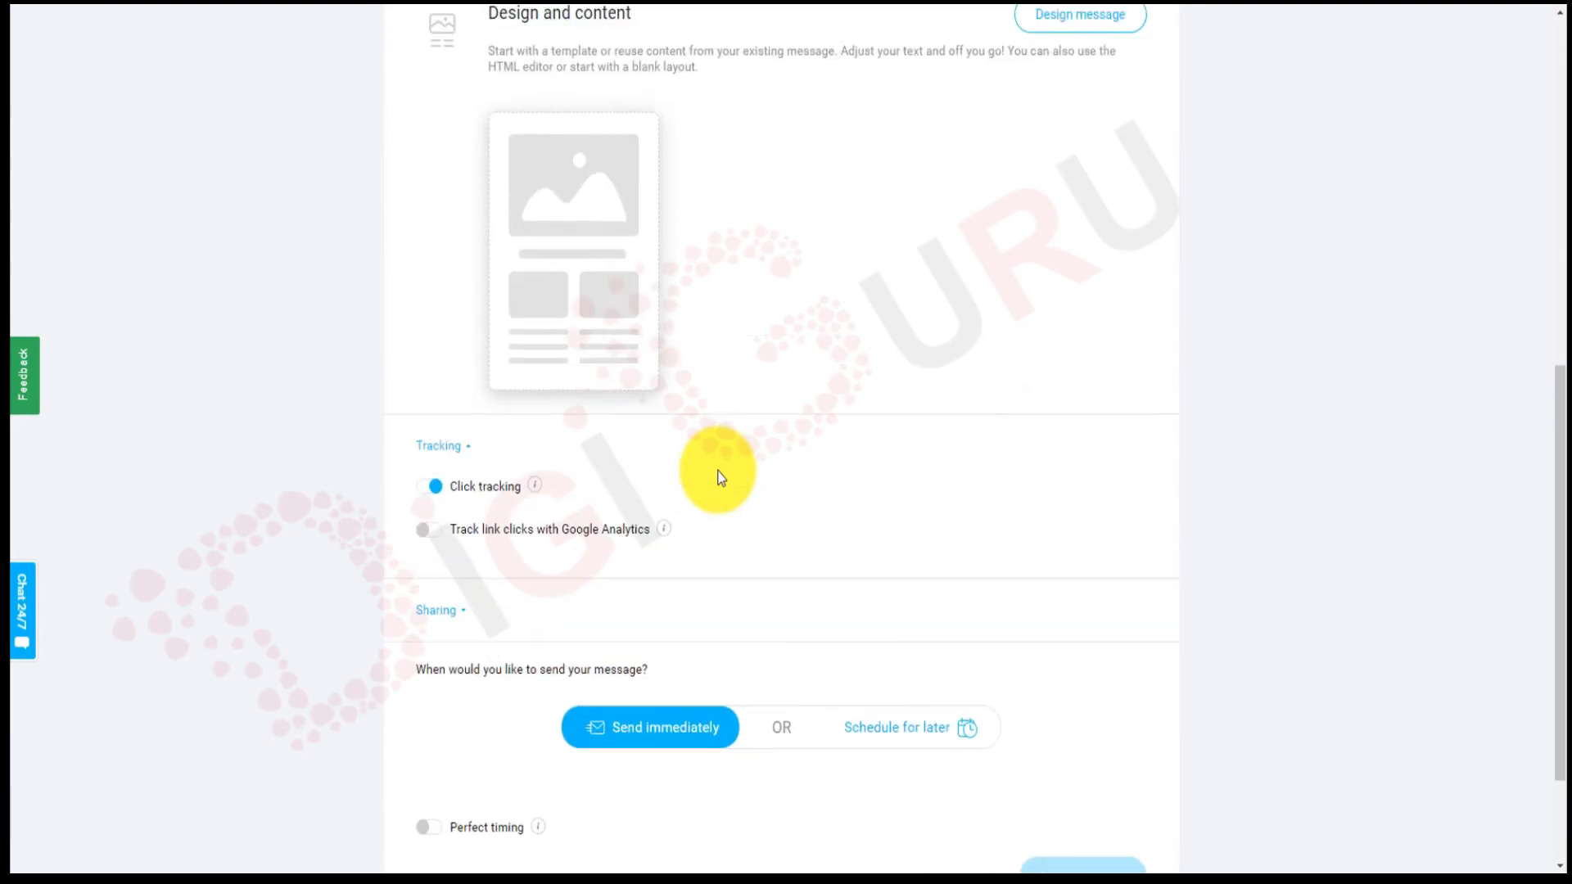
pyautogui.click(572, 260)
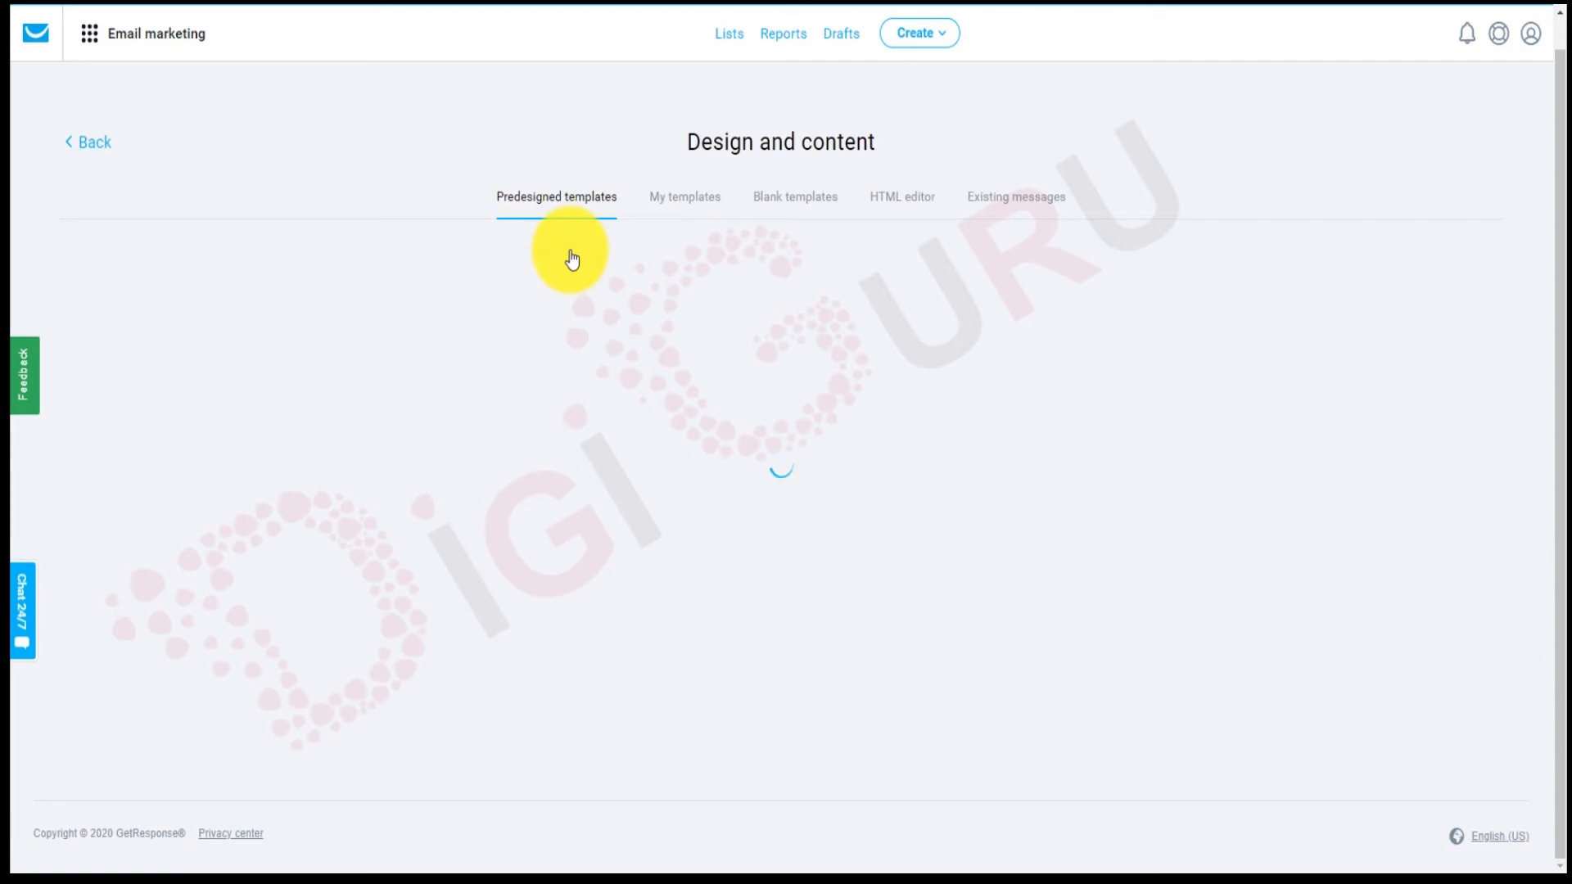
pyautogui.scroll(-5, 571, 260)
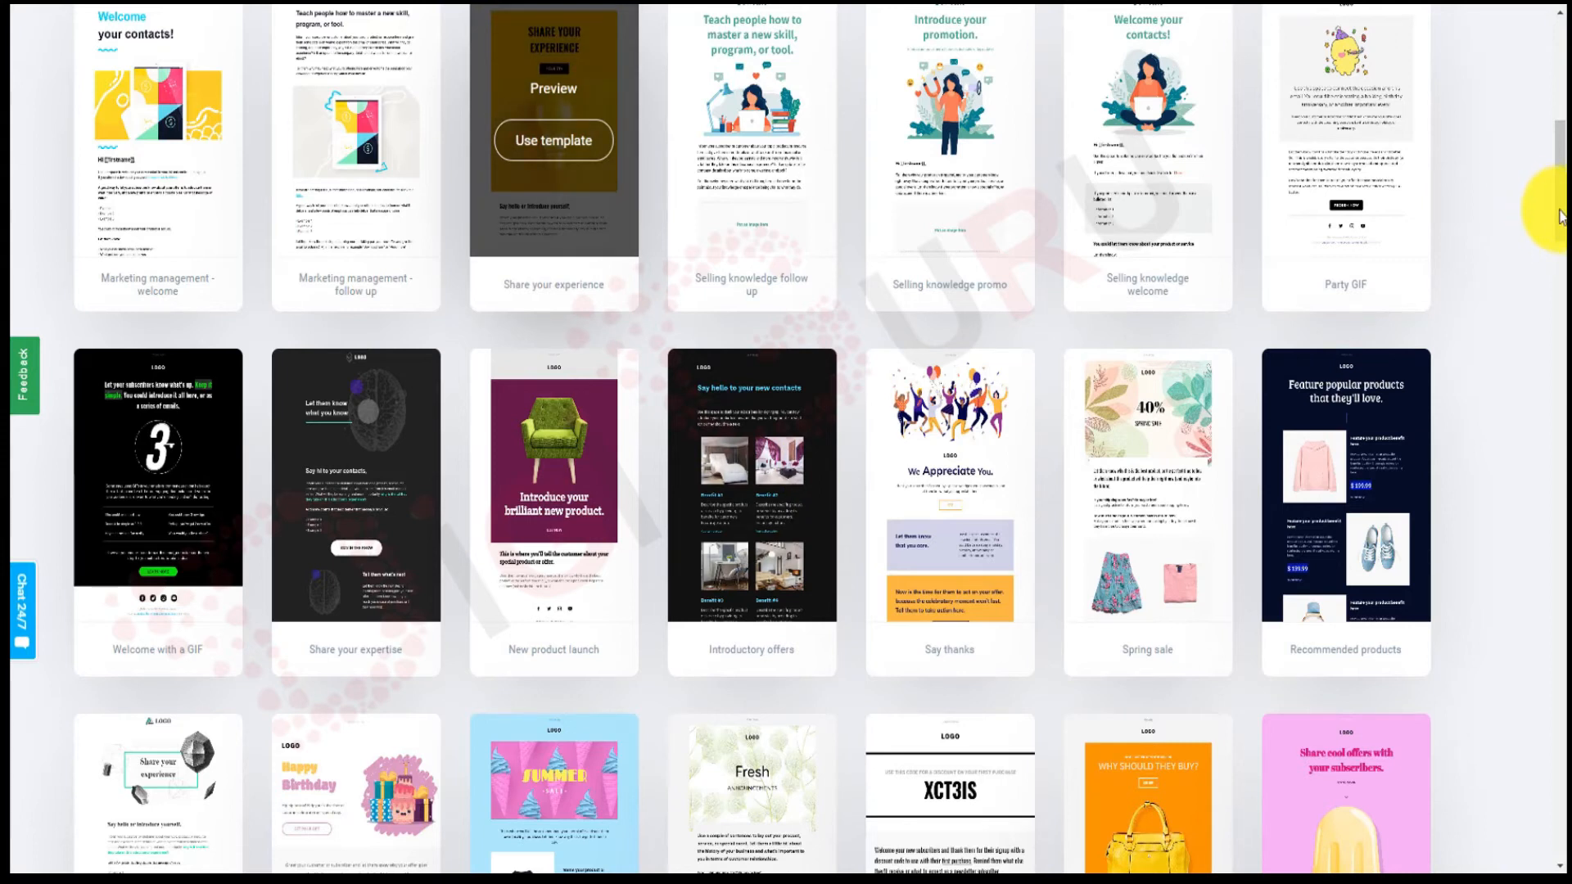
pyautogui.moveTo(1559, 210); pyautogui.dragTo(1559, 164)
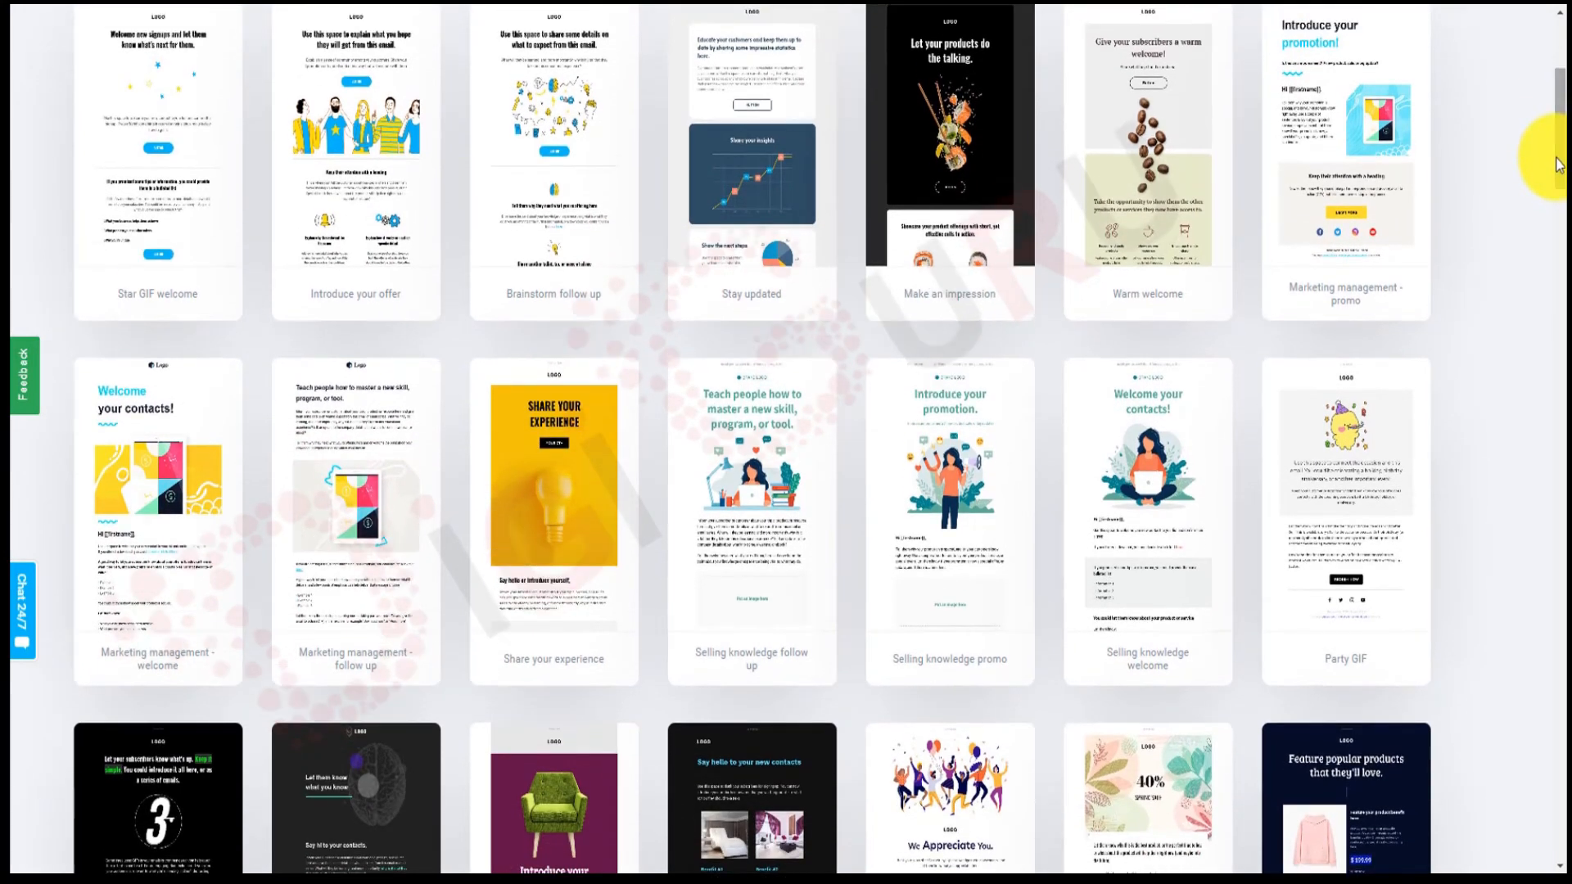
# Open the Introduce your offer template and retype the 'i' in the headline's 'explain'.
pyautogui.click(353, 163)
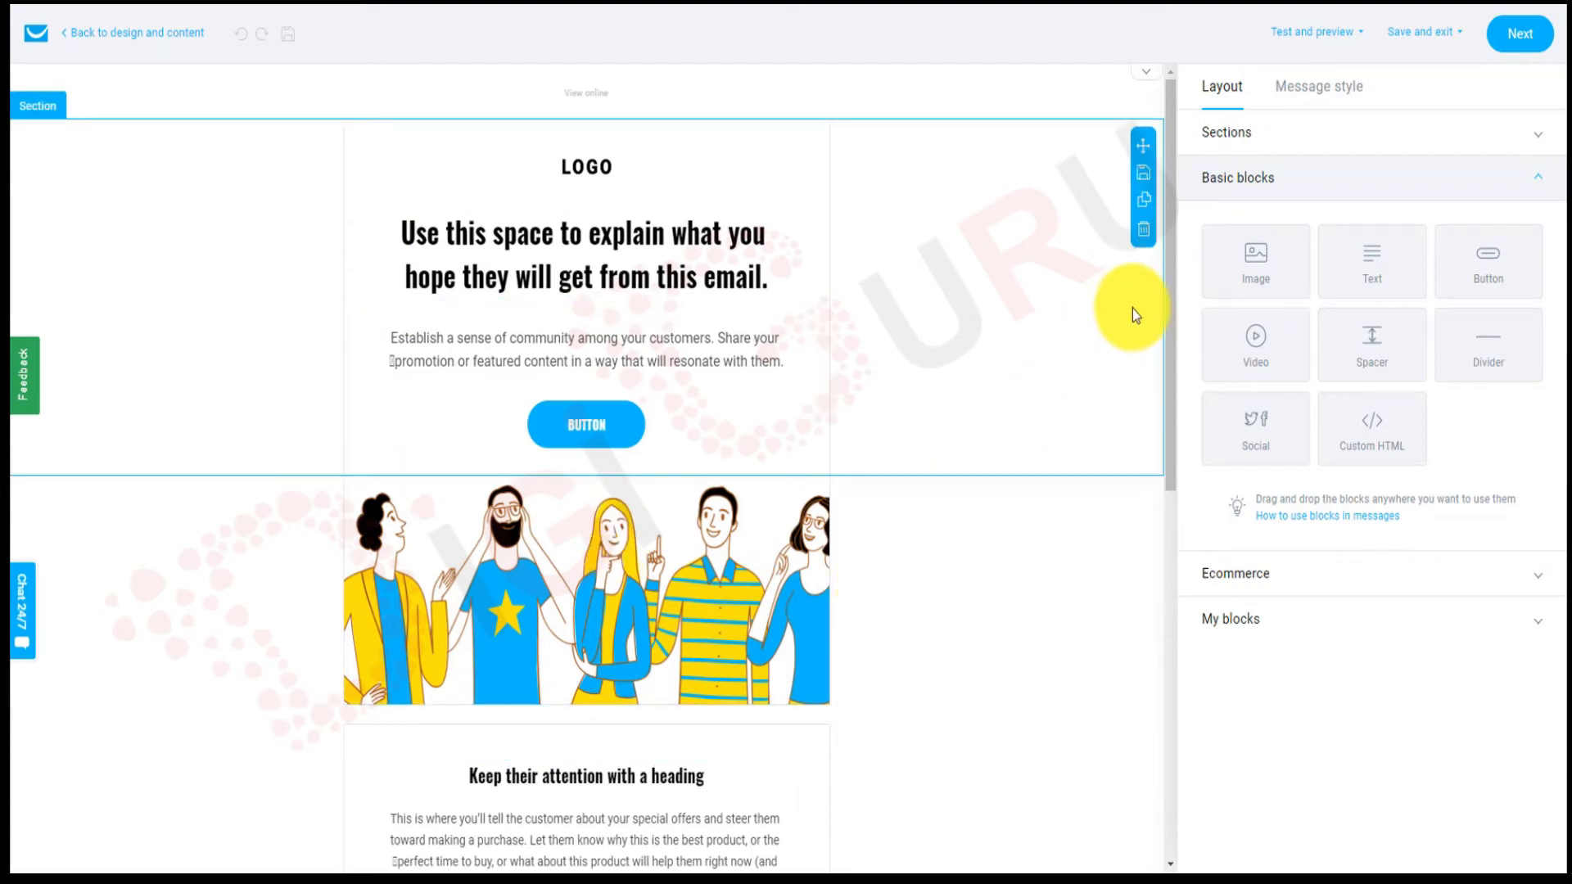
pyautogui.click(670, 248)
pyautogui.press('BackSpace')
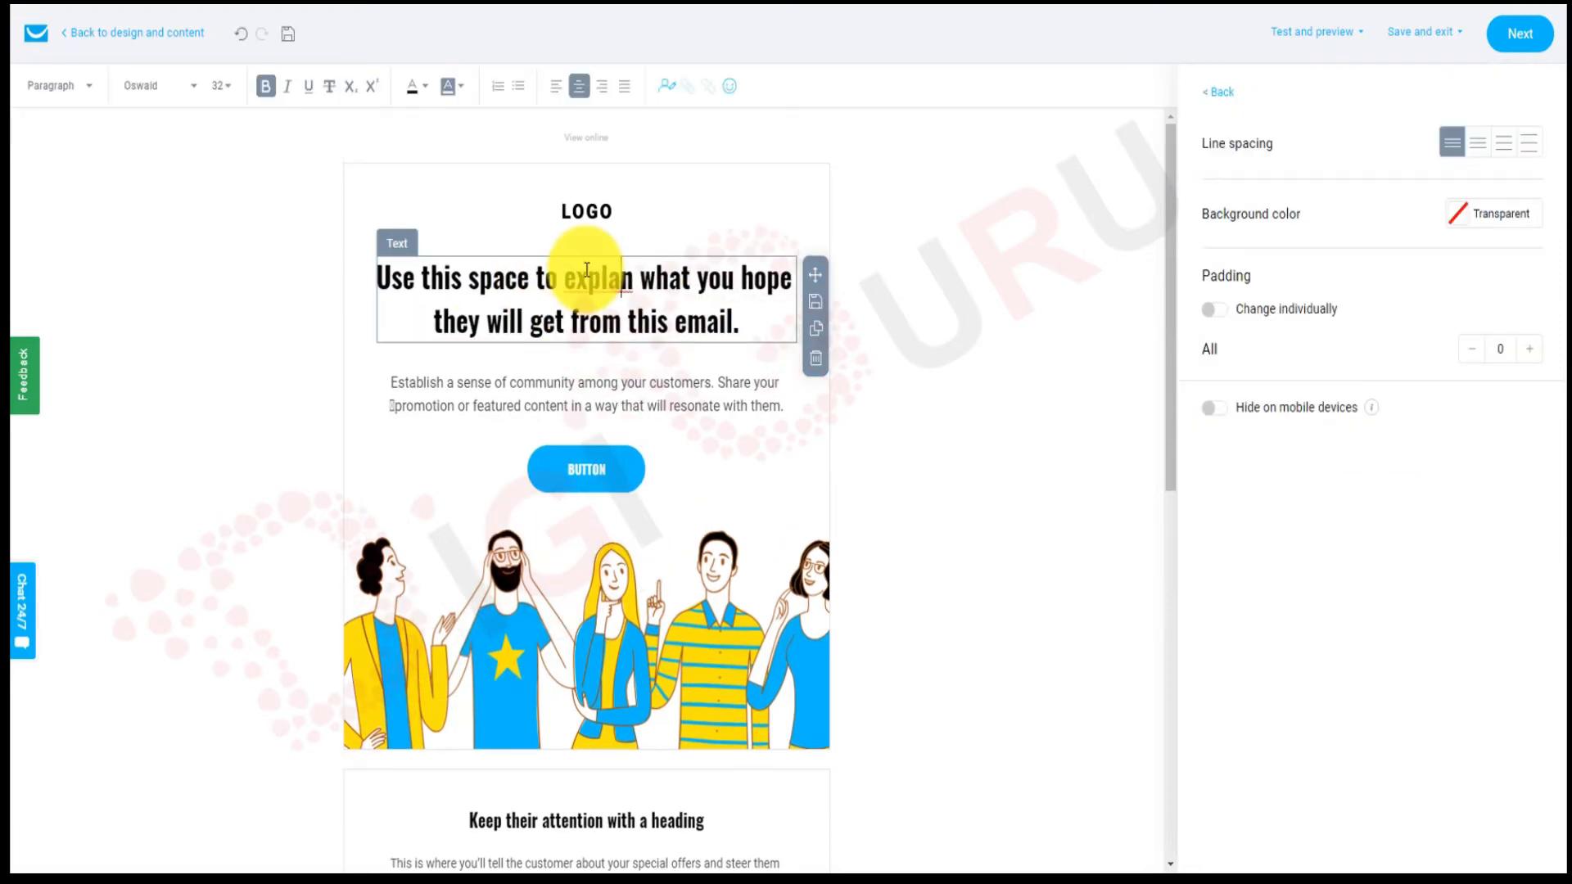
pyautogui.write('i')
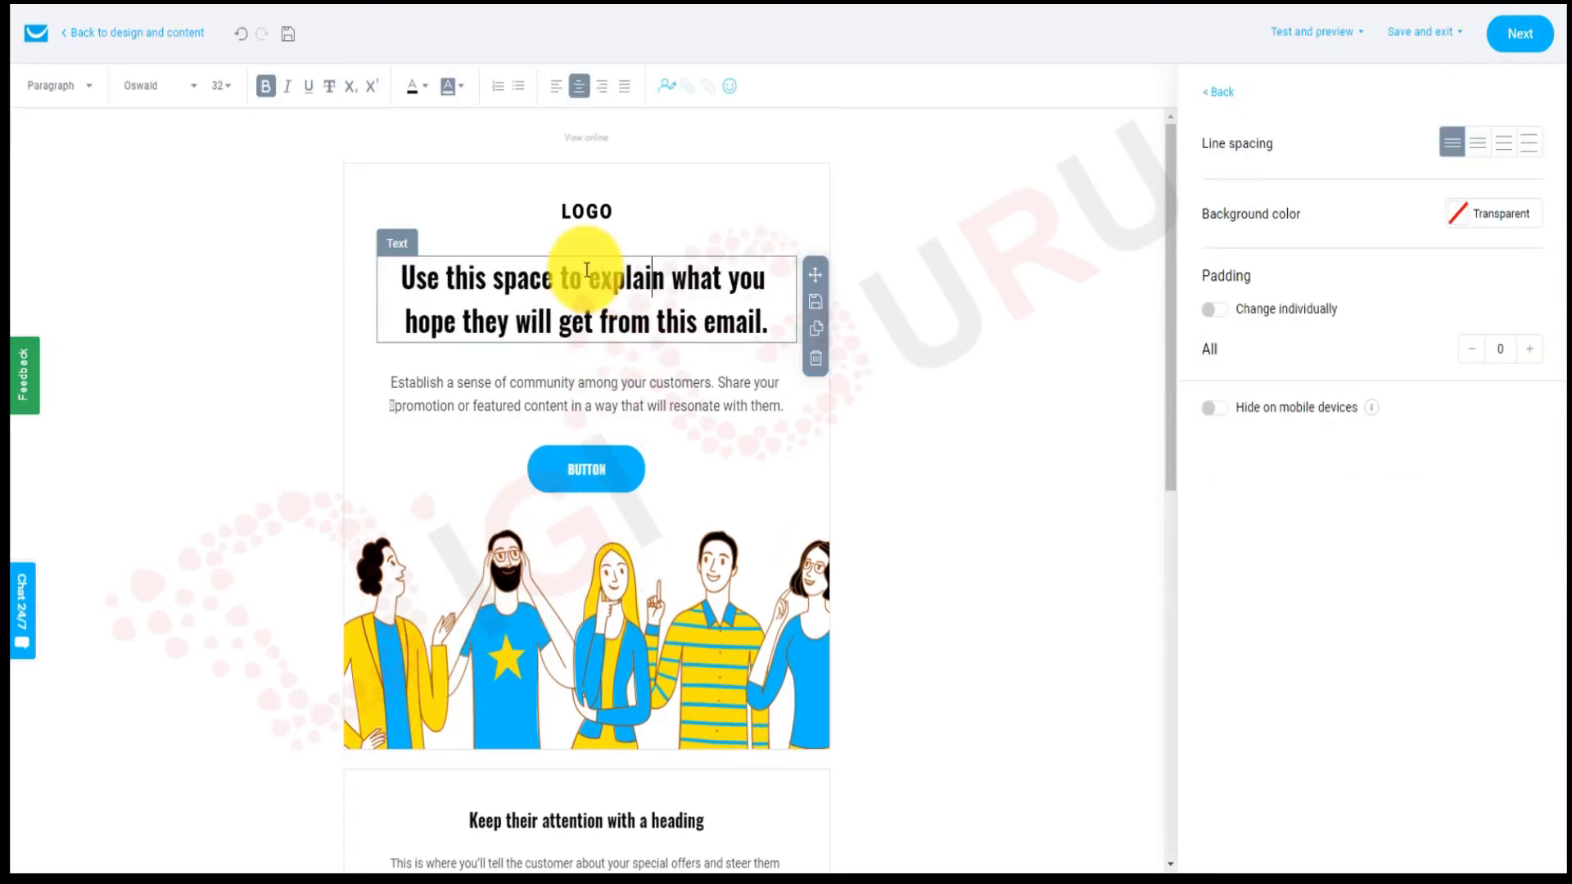
# Inspect the people illustration, the spacer below the button and the top spacer blocks.
pyautogui.click(604, 583)
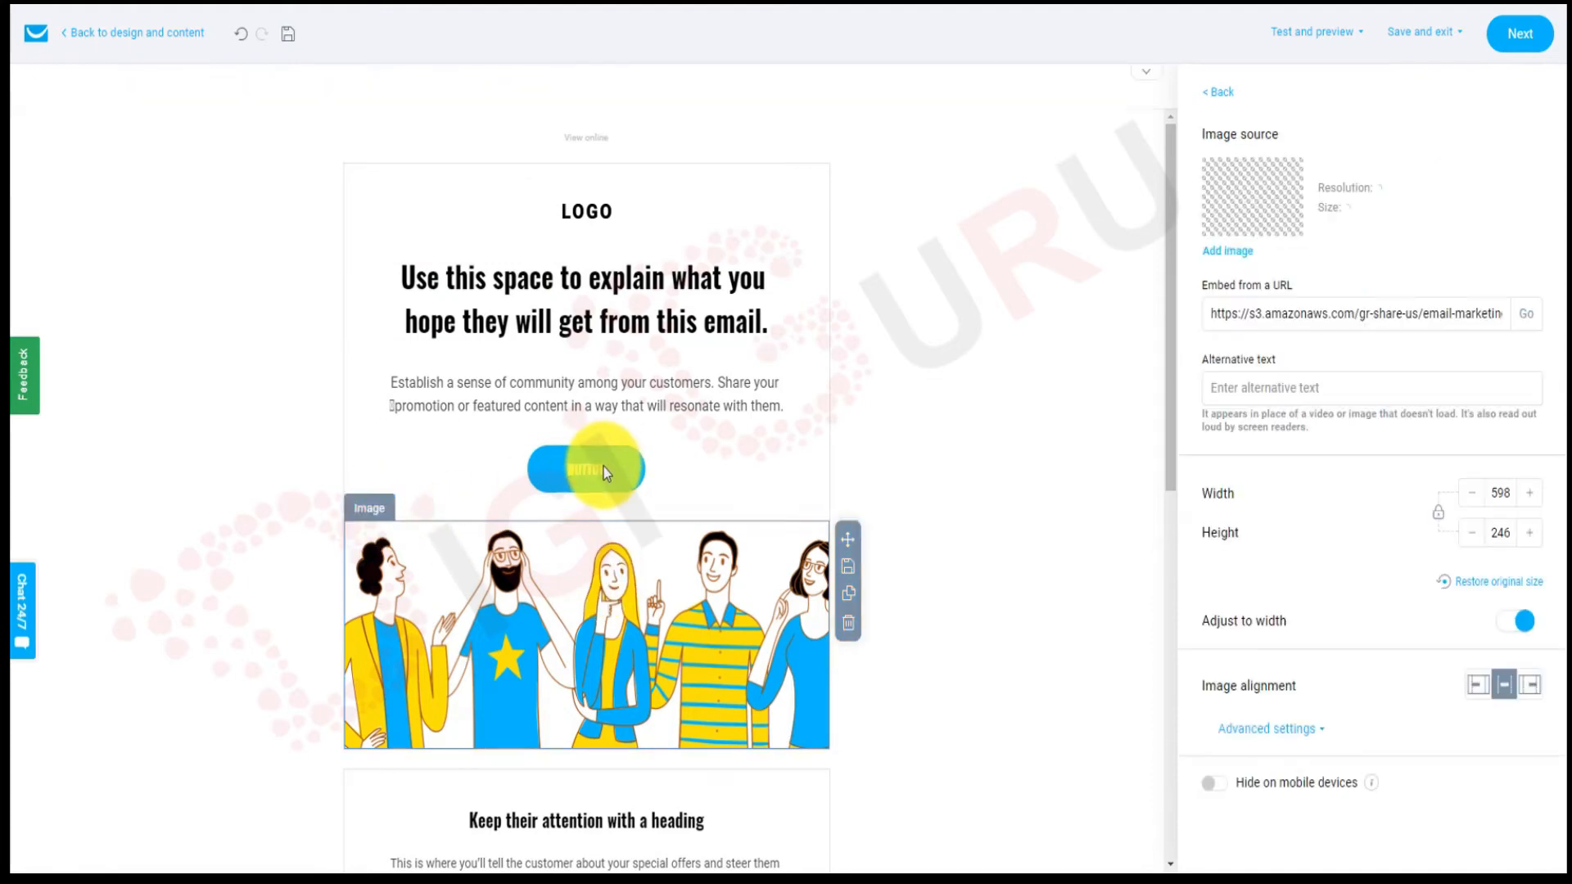
pyautogui.click(602, 467)
pyautogui.scroll(-6, 715, 506)
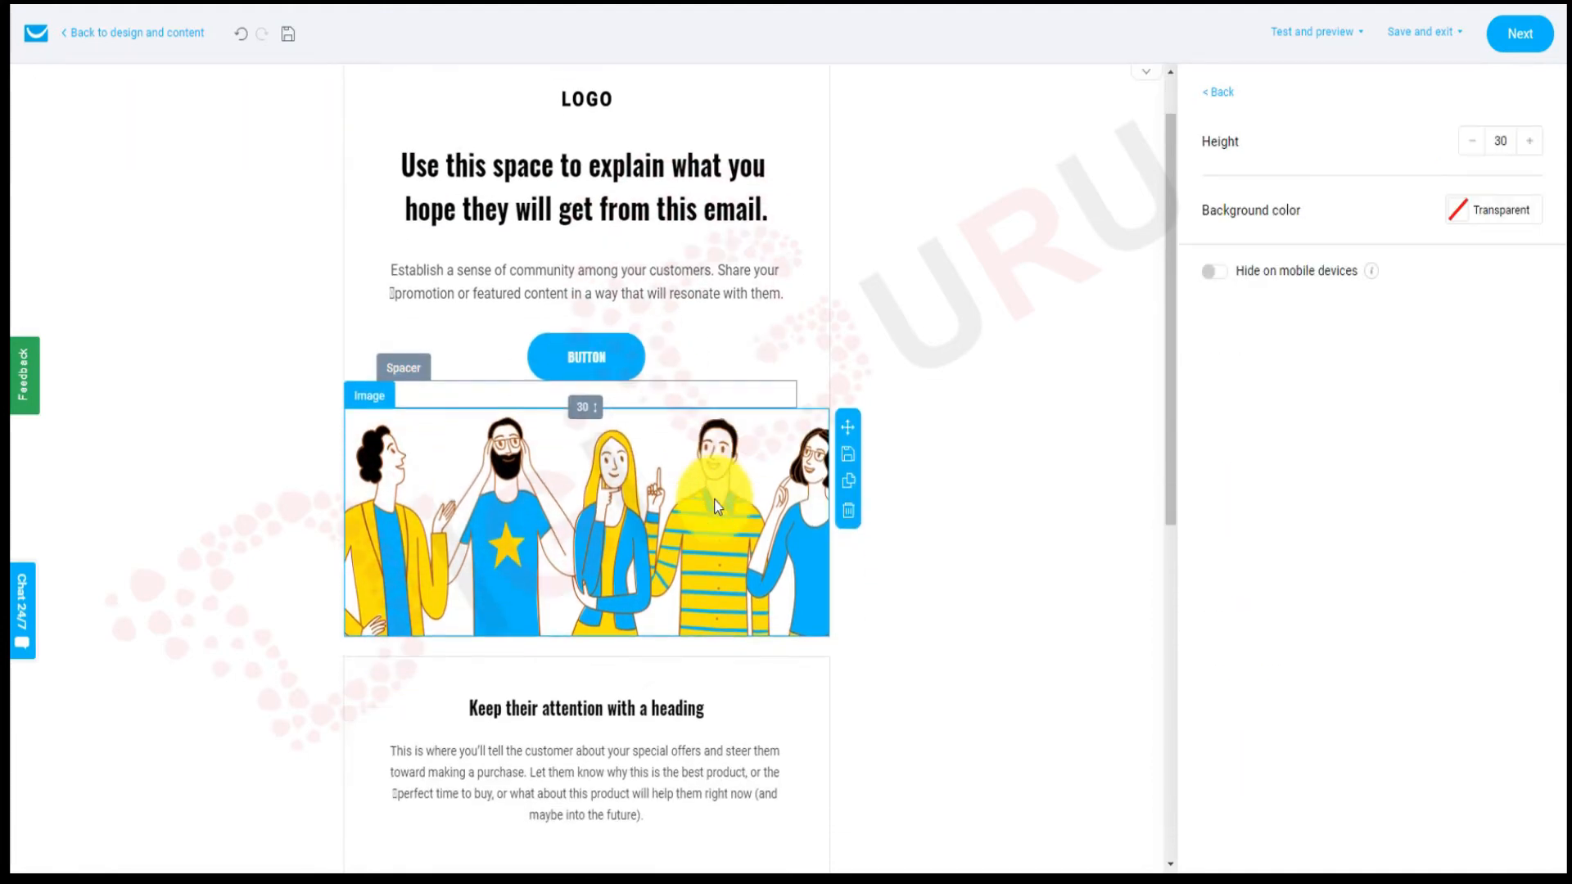
pyautogui.scroll(-2, 715, 505)
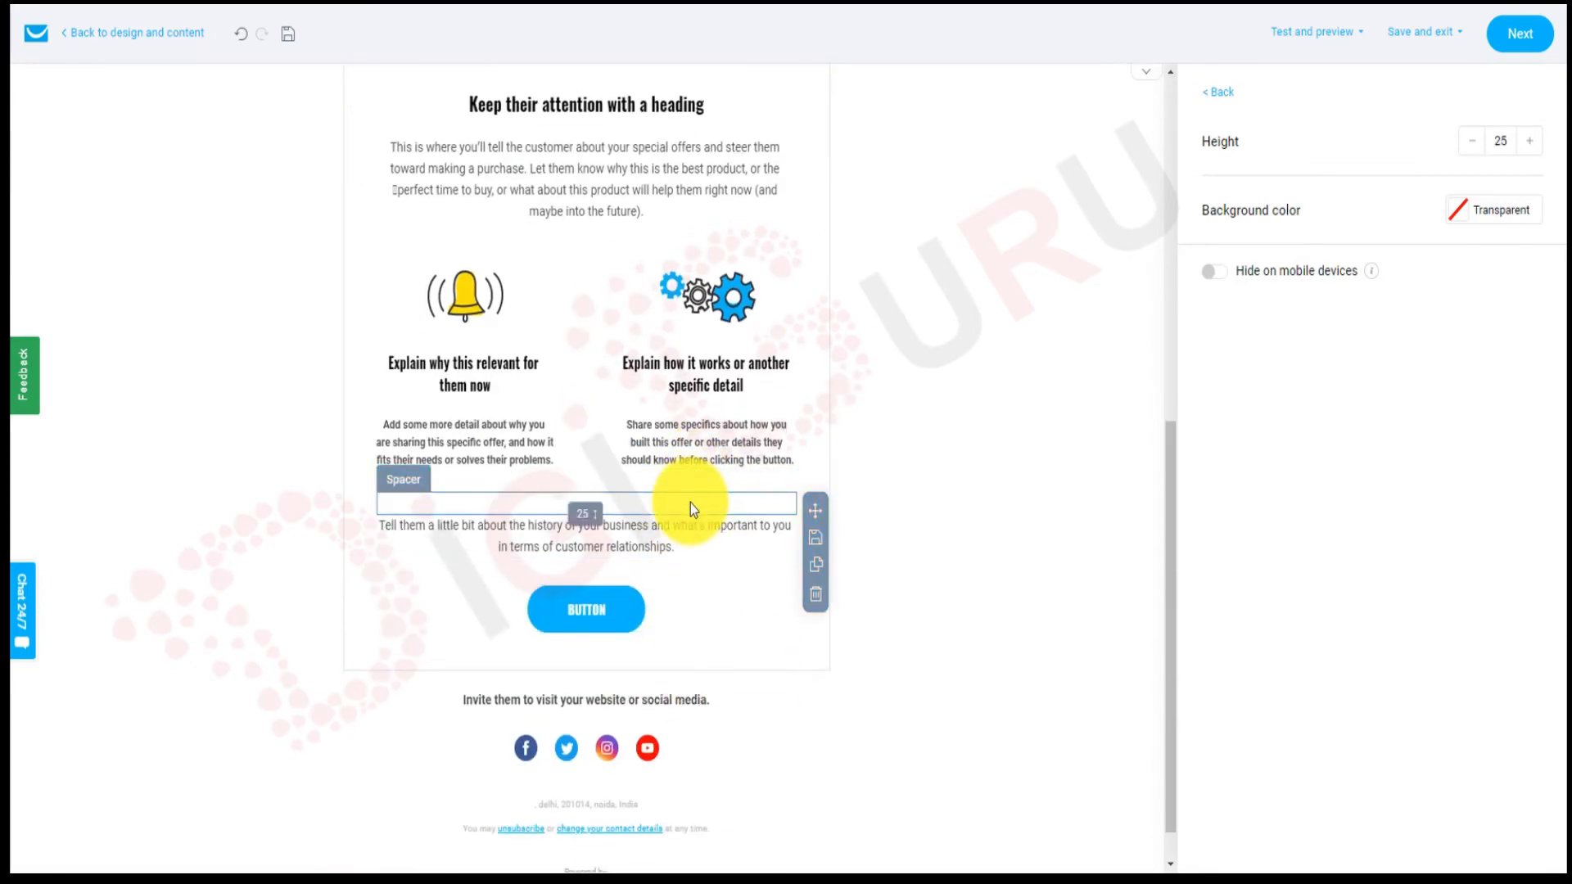
pyautogui.scroll(5, 737, 428)
pyautogui.scroll(3, 745, 428)
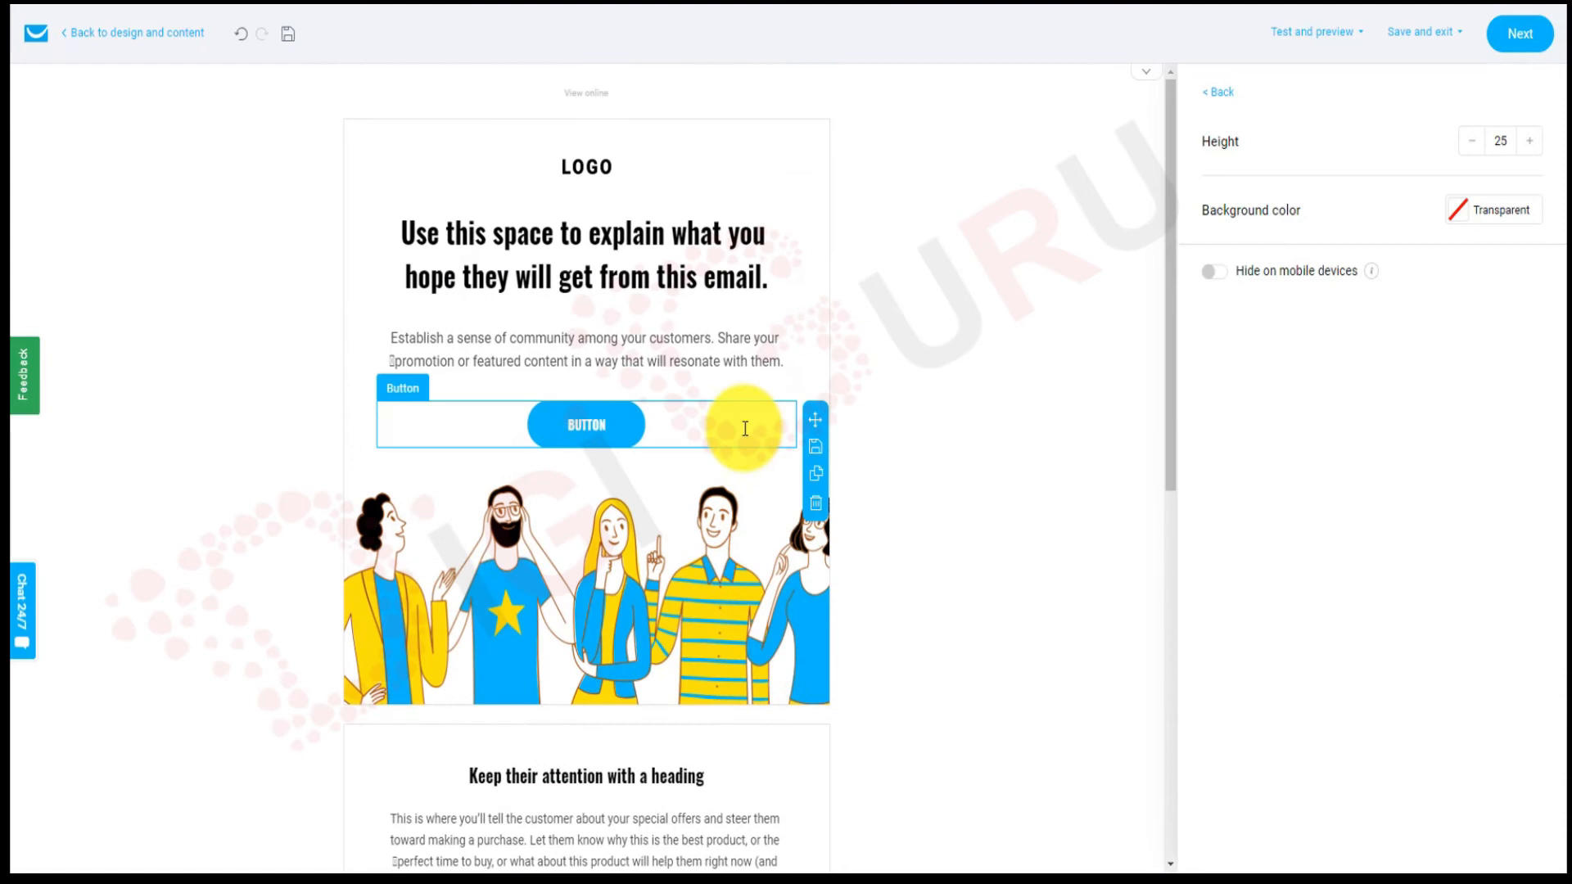
pyautogui.click(711, 144)
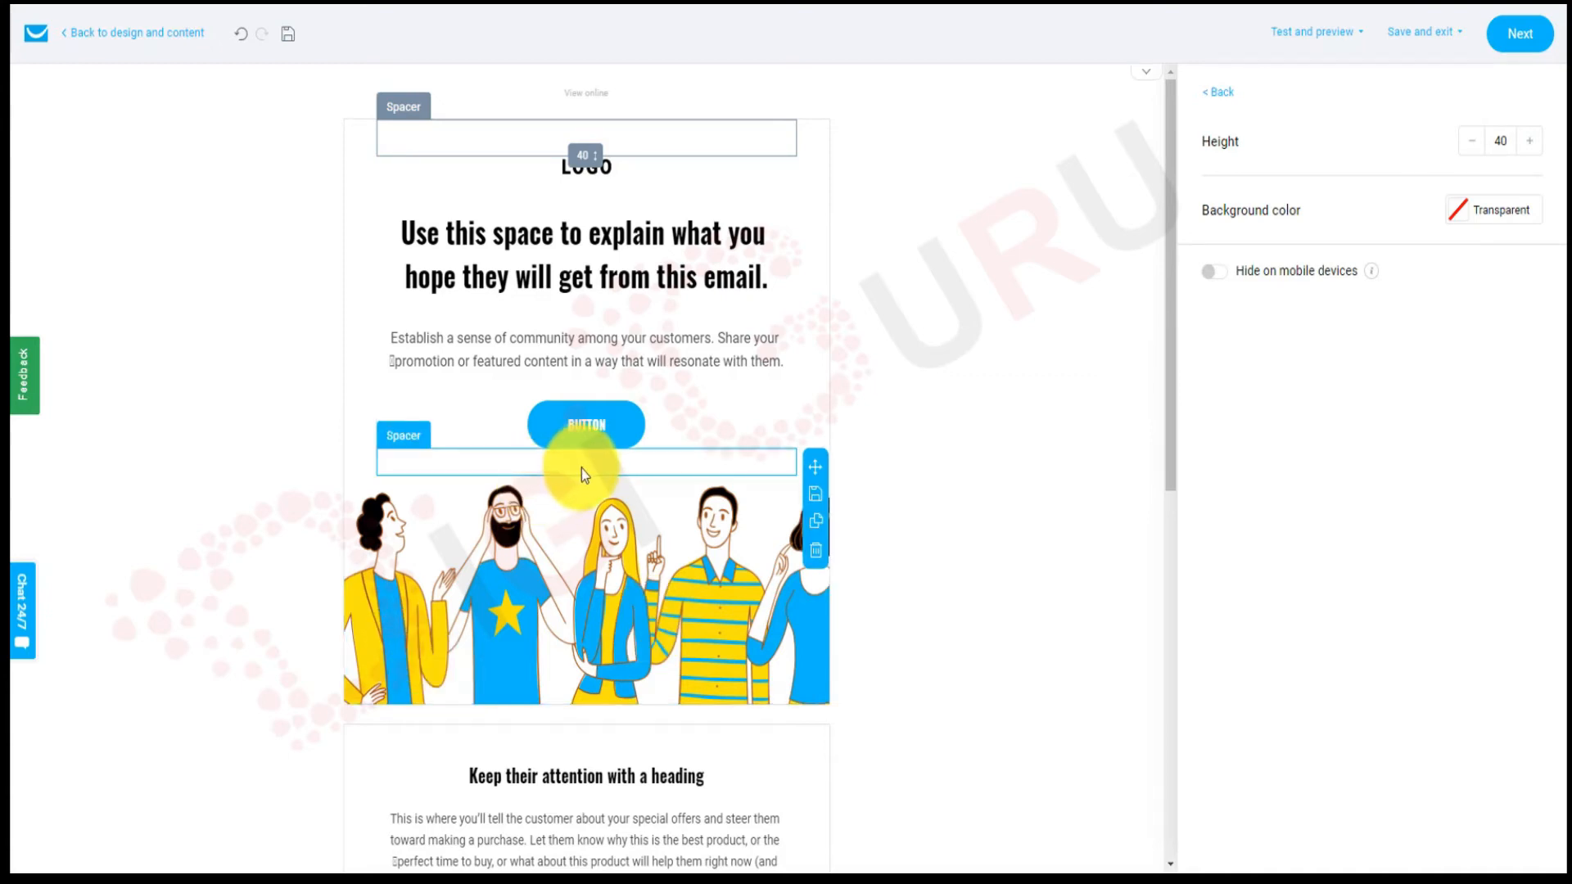
pyautogui.click(1207, 98)
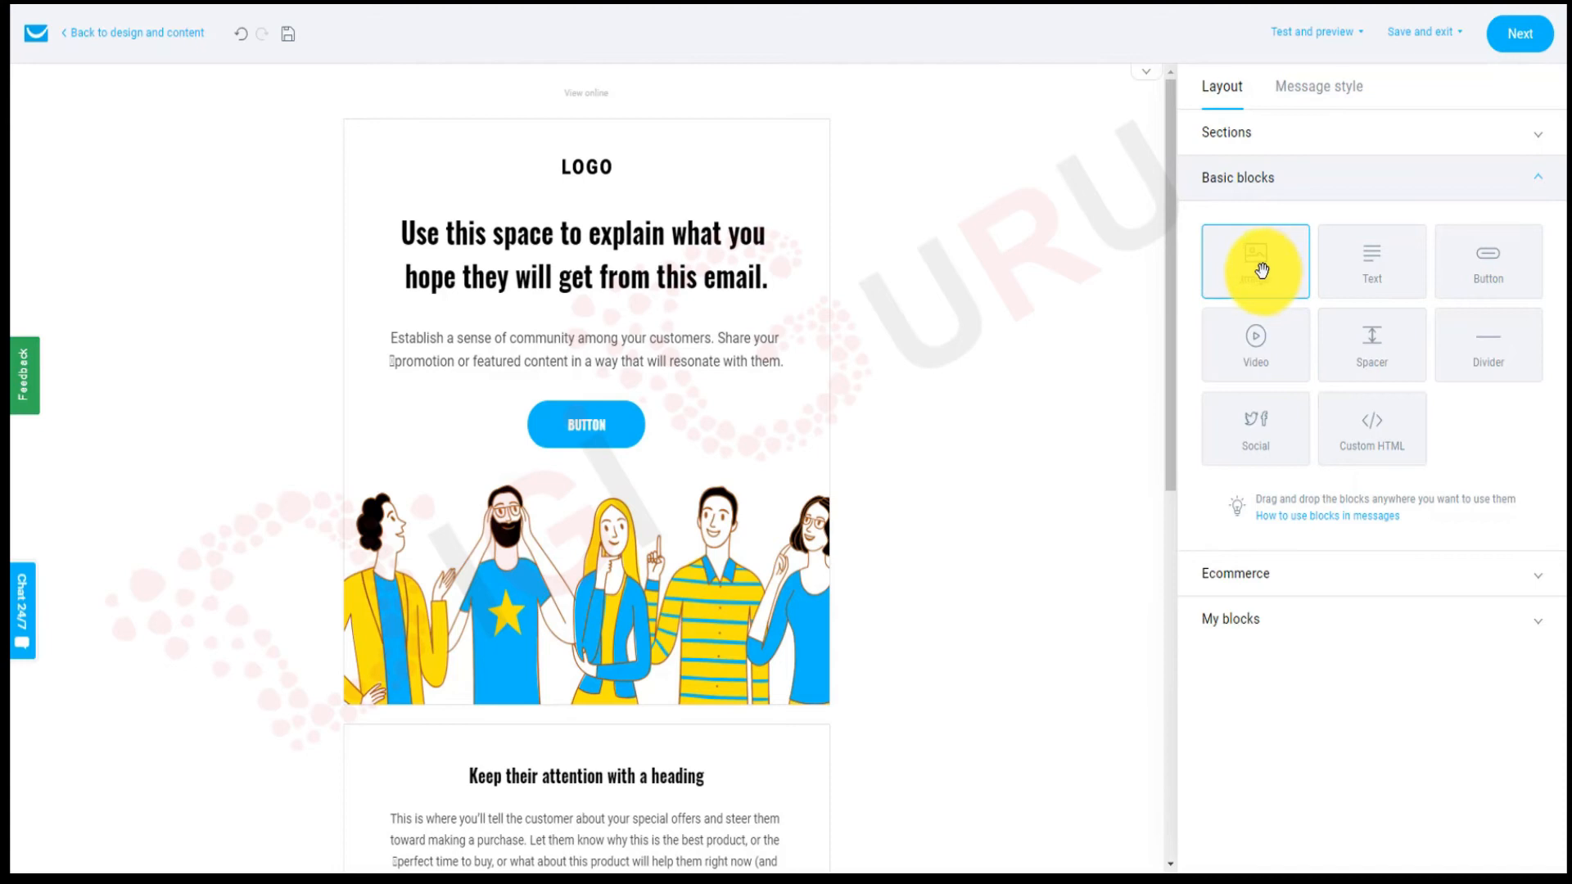
pyautogui.moveTo(1261, 269); pyautogui.dragTo(660, 344)
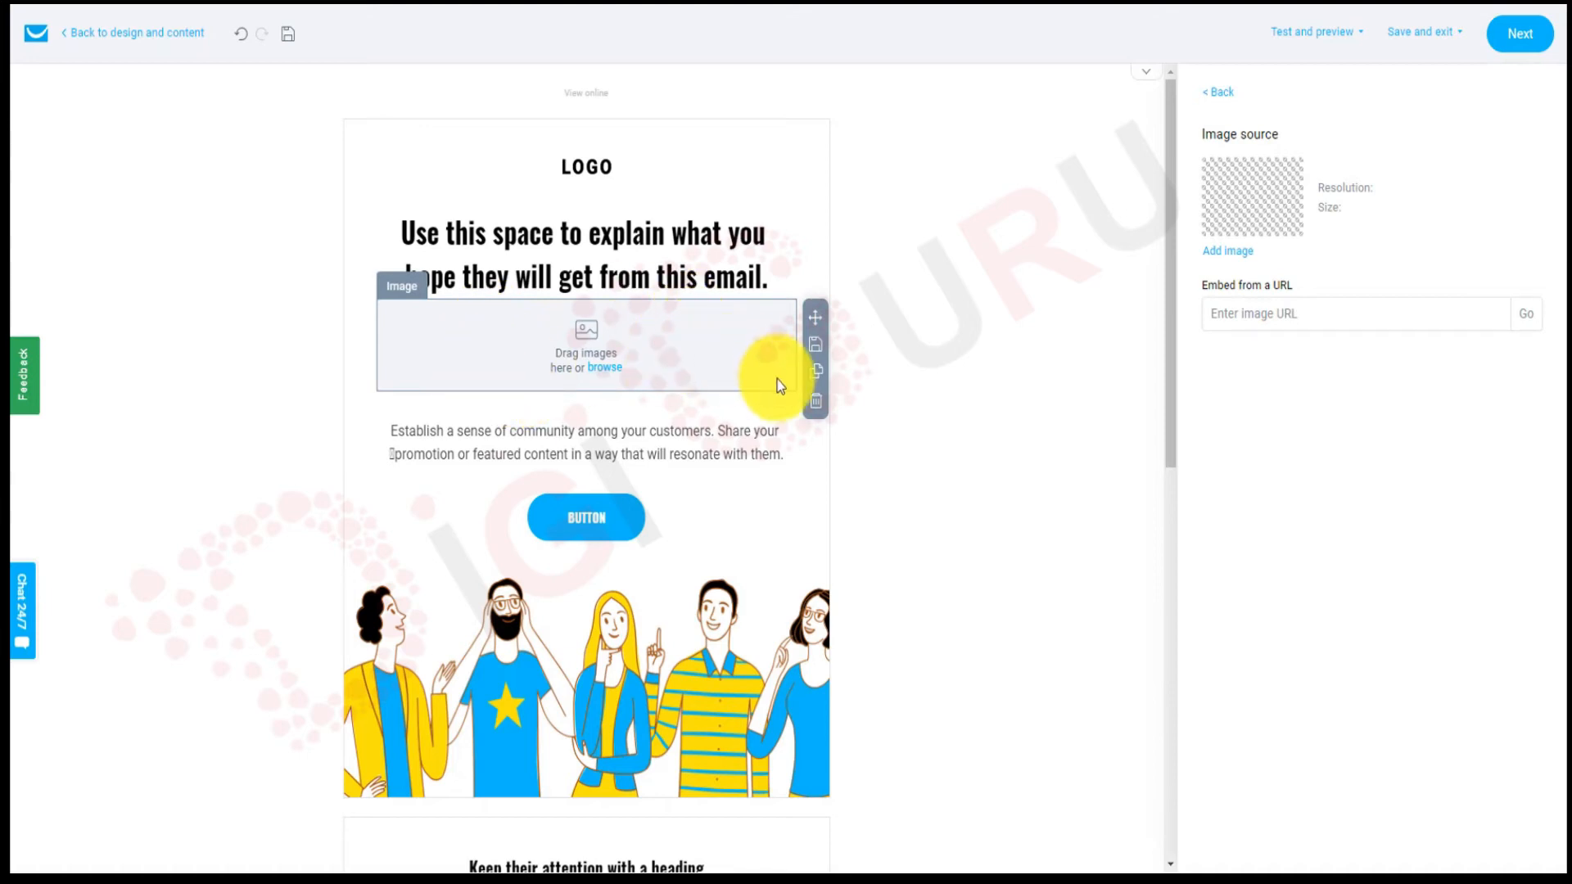
pyautogui.click(816, 402)
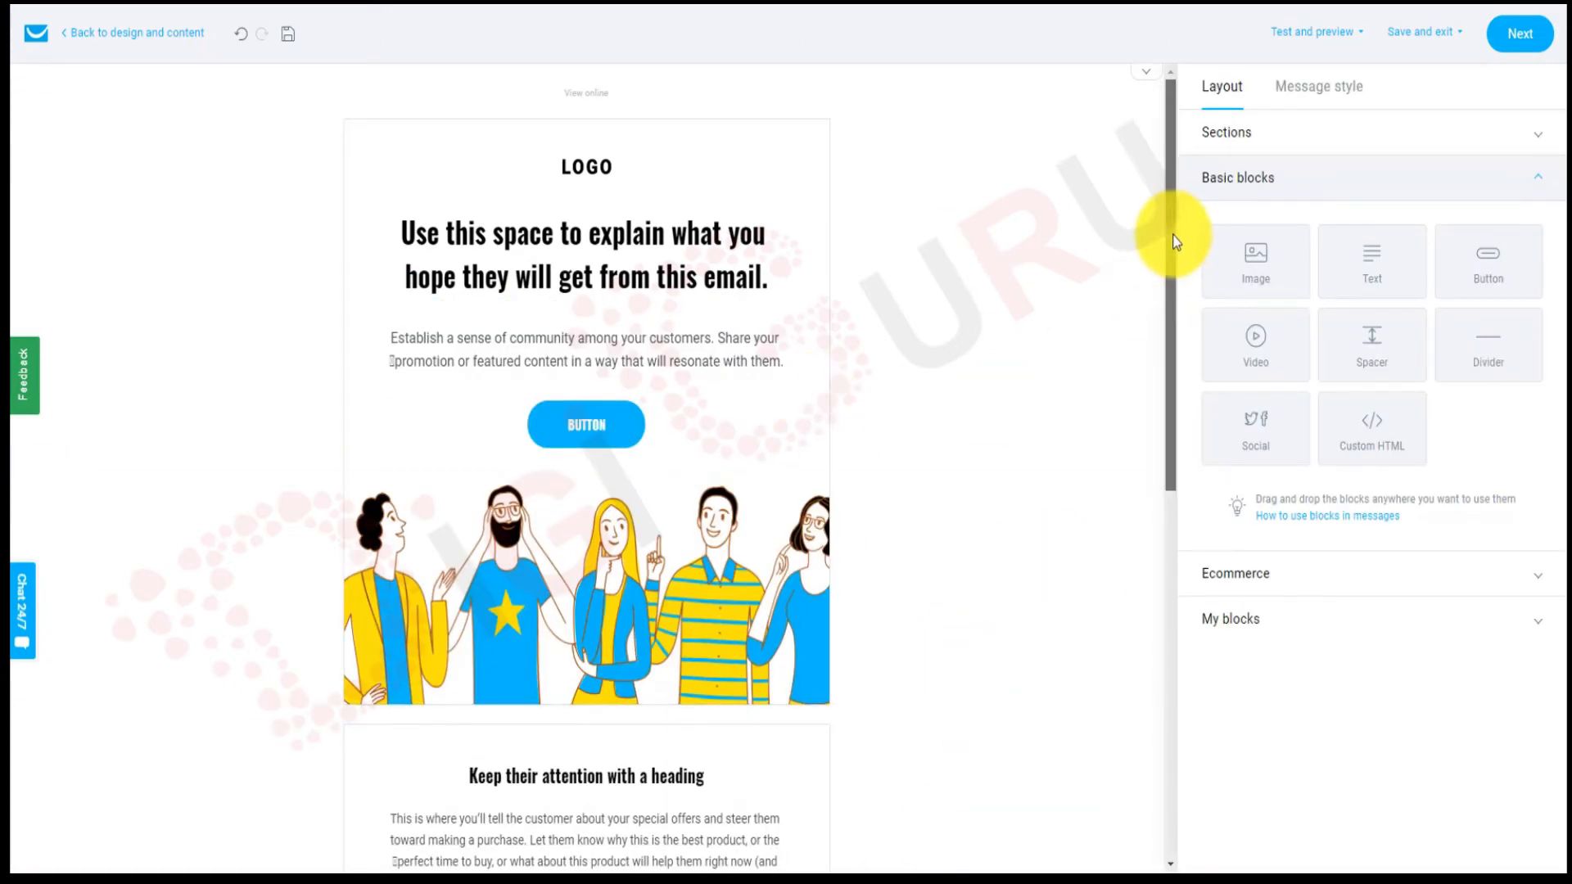
pyautogui.scroll(-3, 1167, 281)
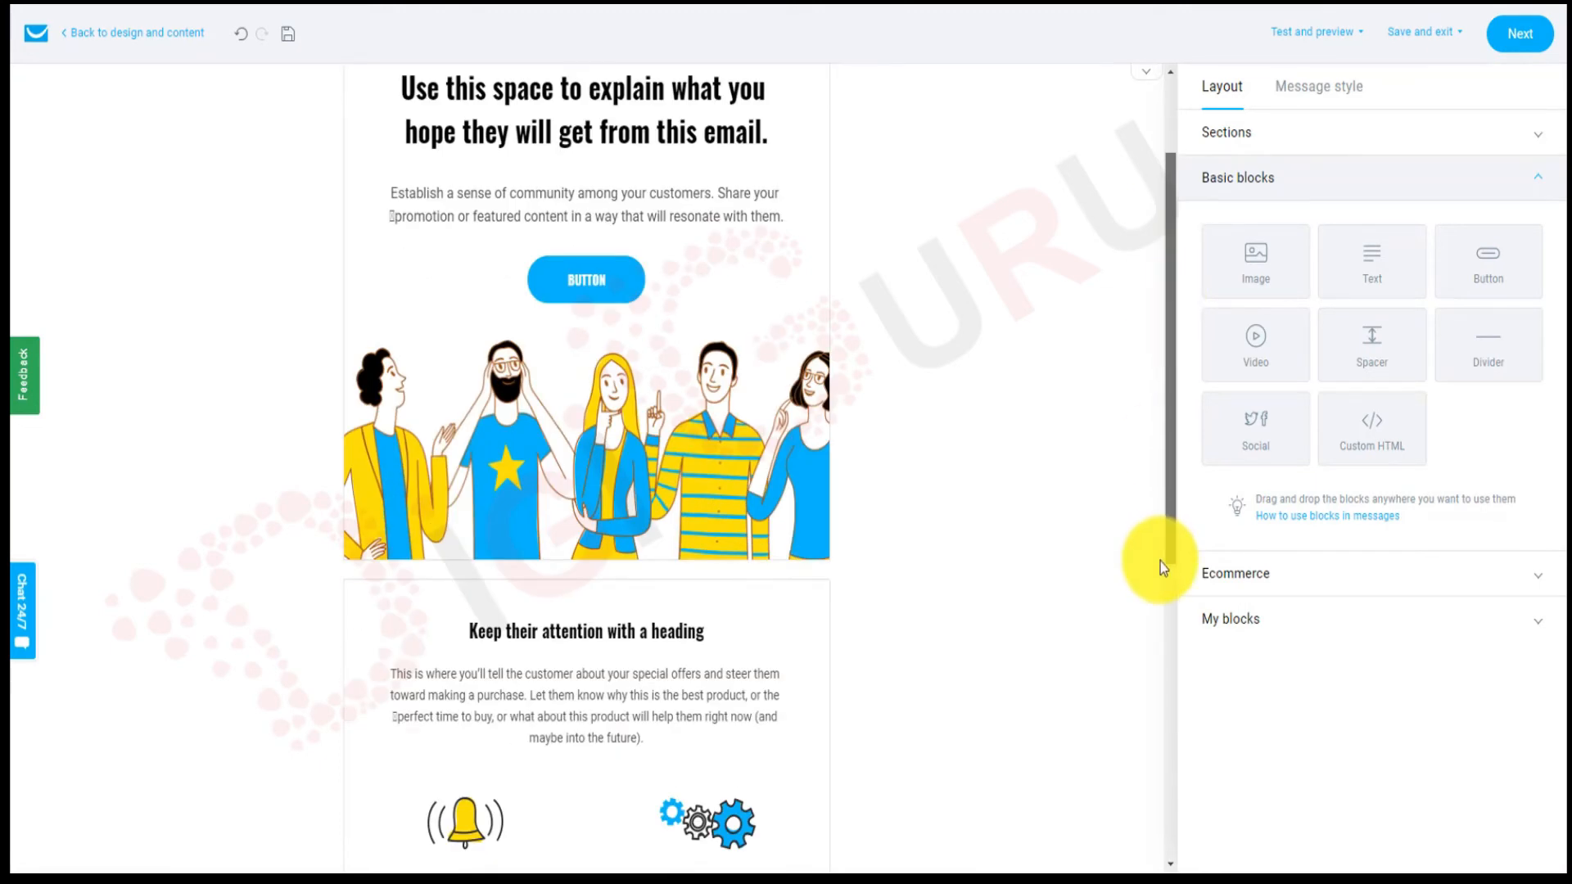
pyautogui.scroll(-8, 1161, 562)
pyautogui.scroll(10, 1162, 482)
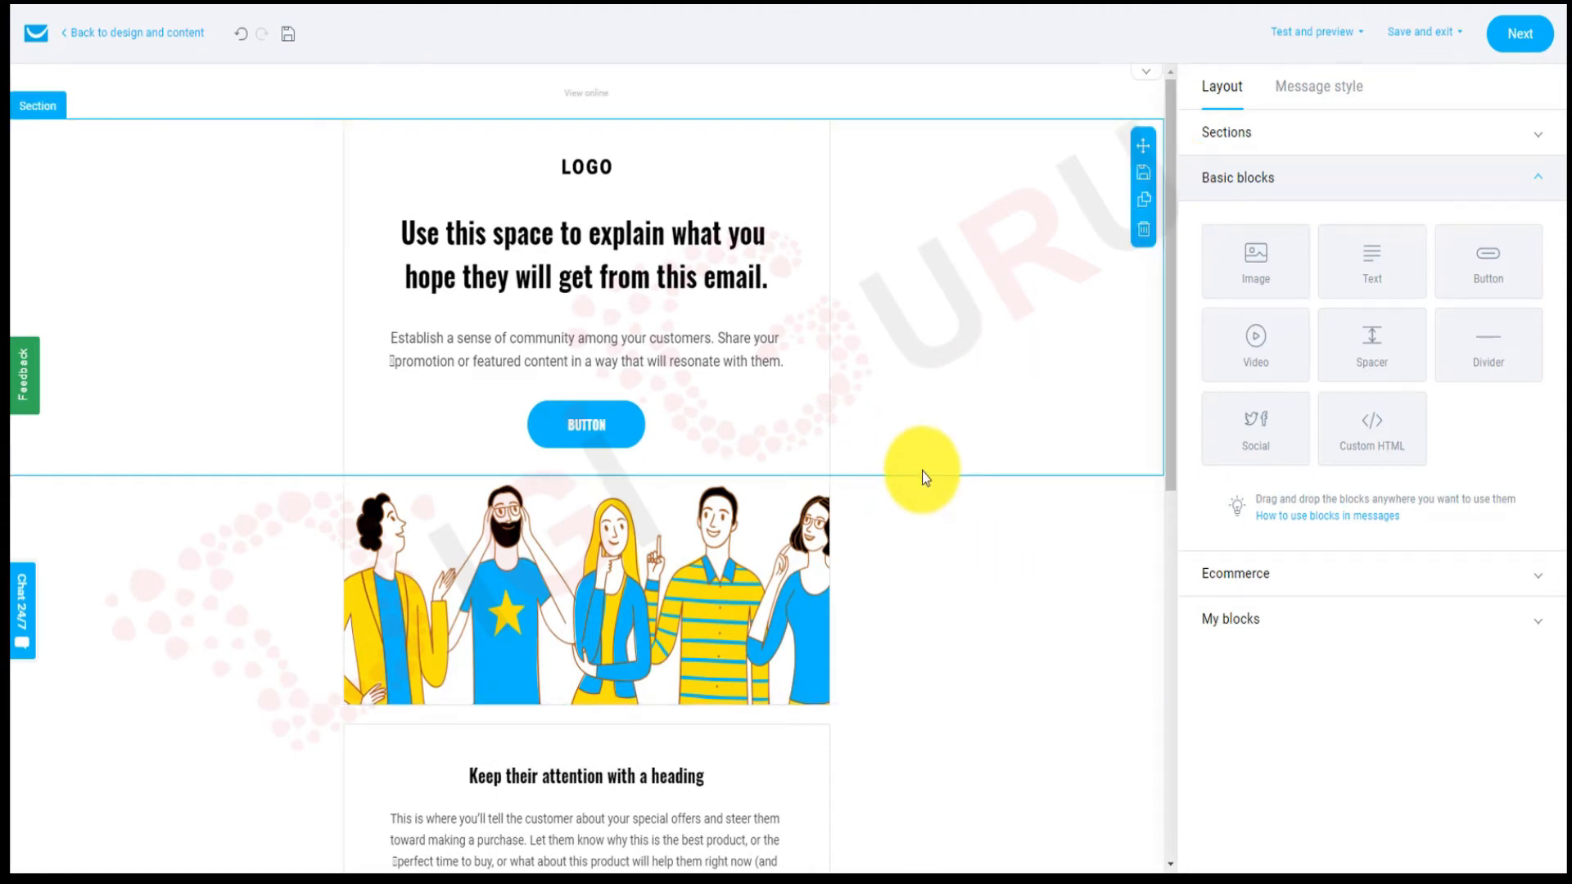
# Run a spam check from Test and preview, getting a 'Good to go' rating.
pyautogui.click(1295, 41)
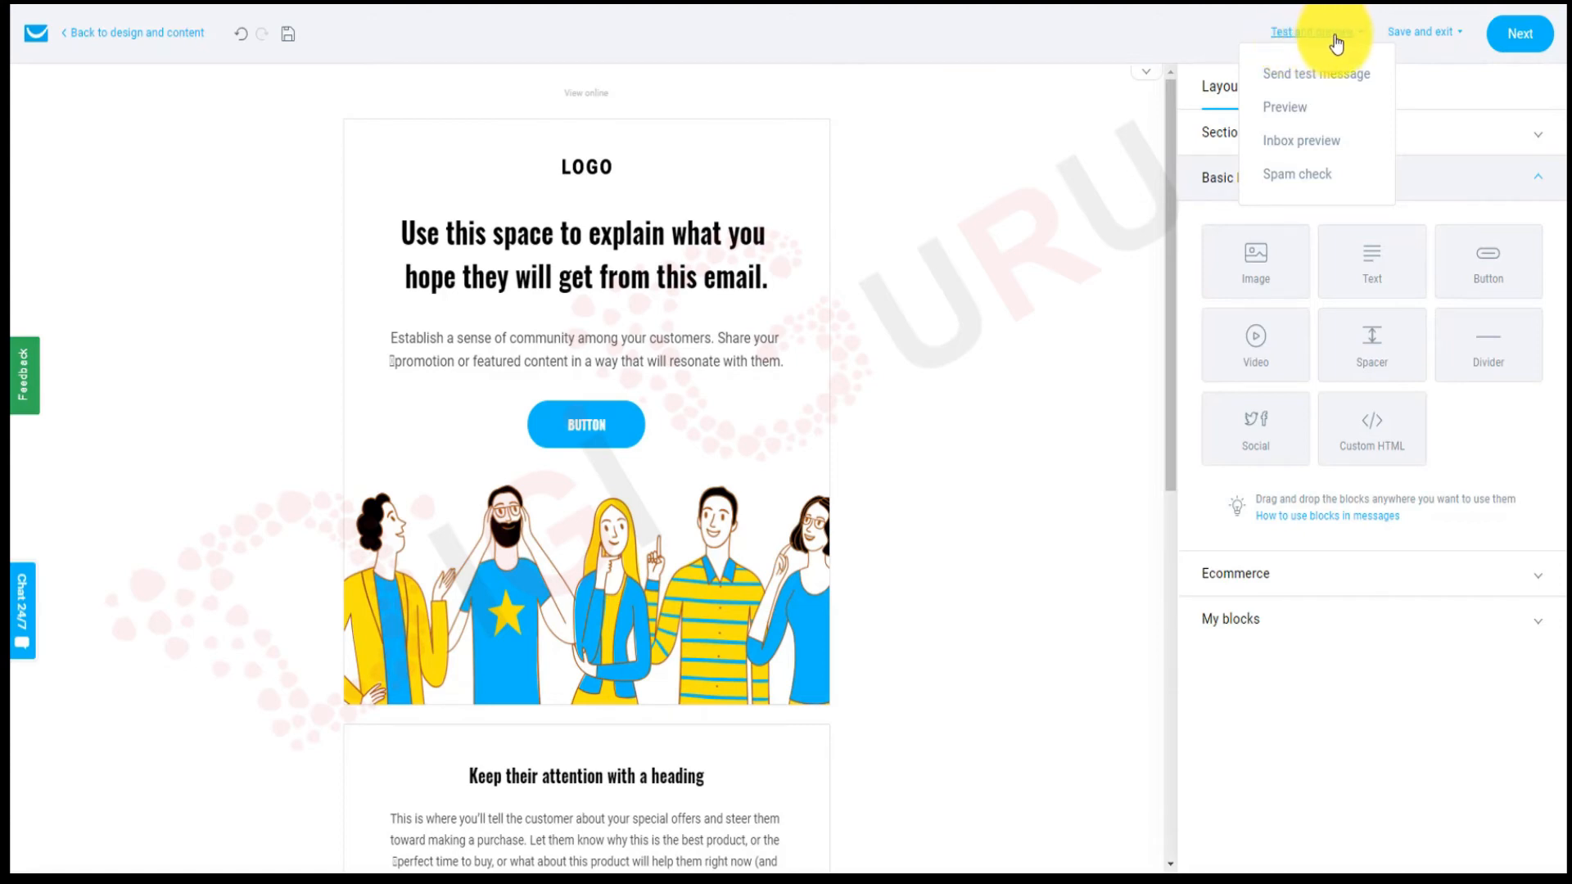
pyautogui.click(1291, 176)
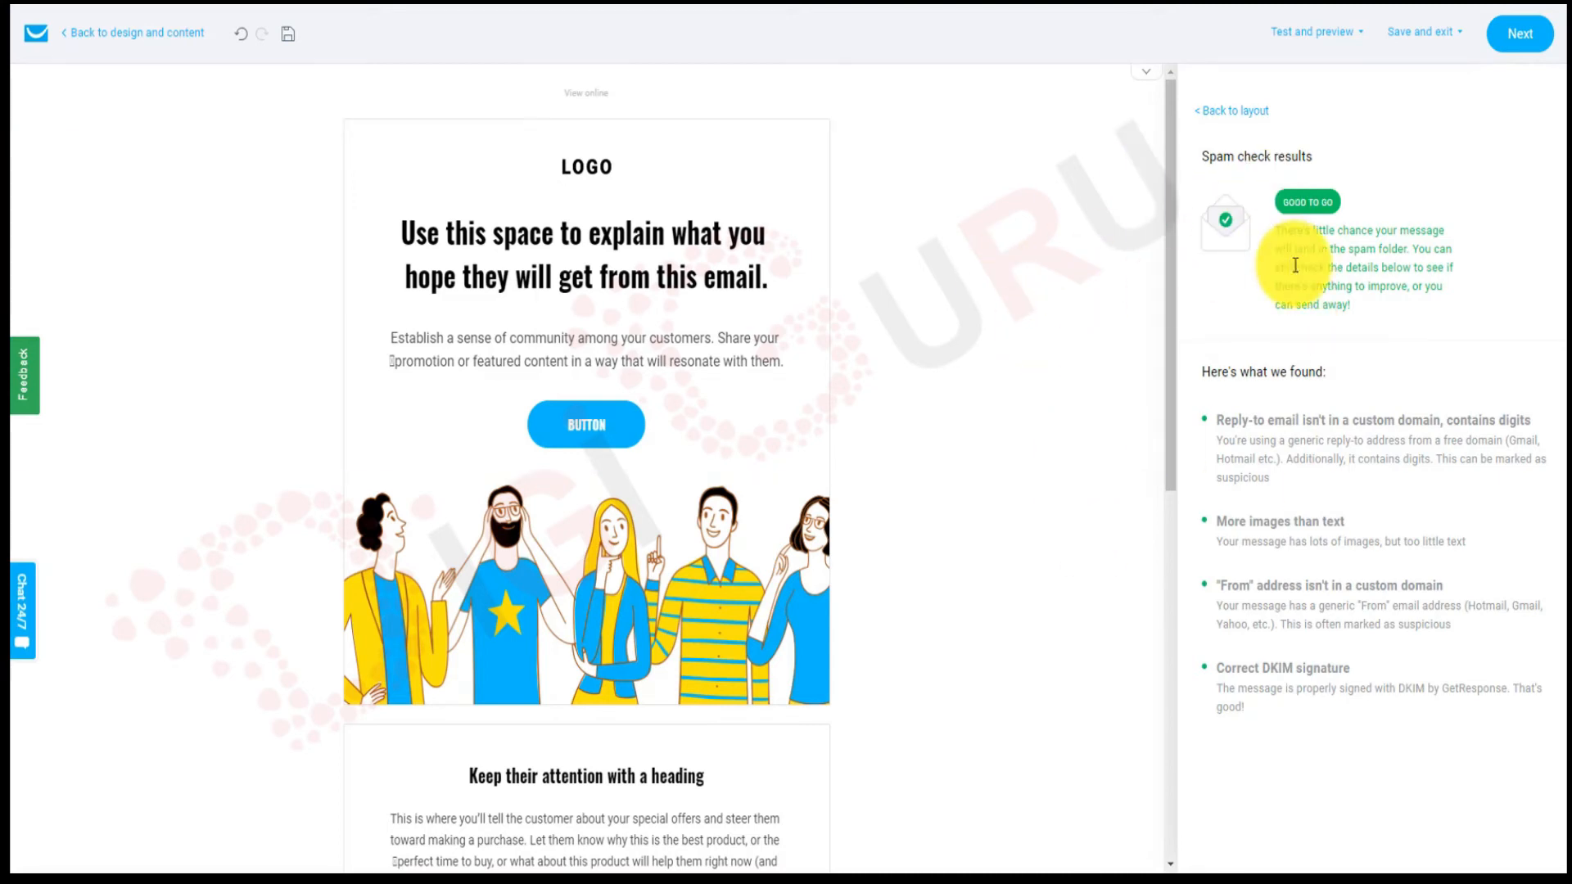
# Return to message setup, where the designed email shows 'You're good to go'.
pyautogui.click(1520, 38)
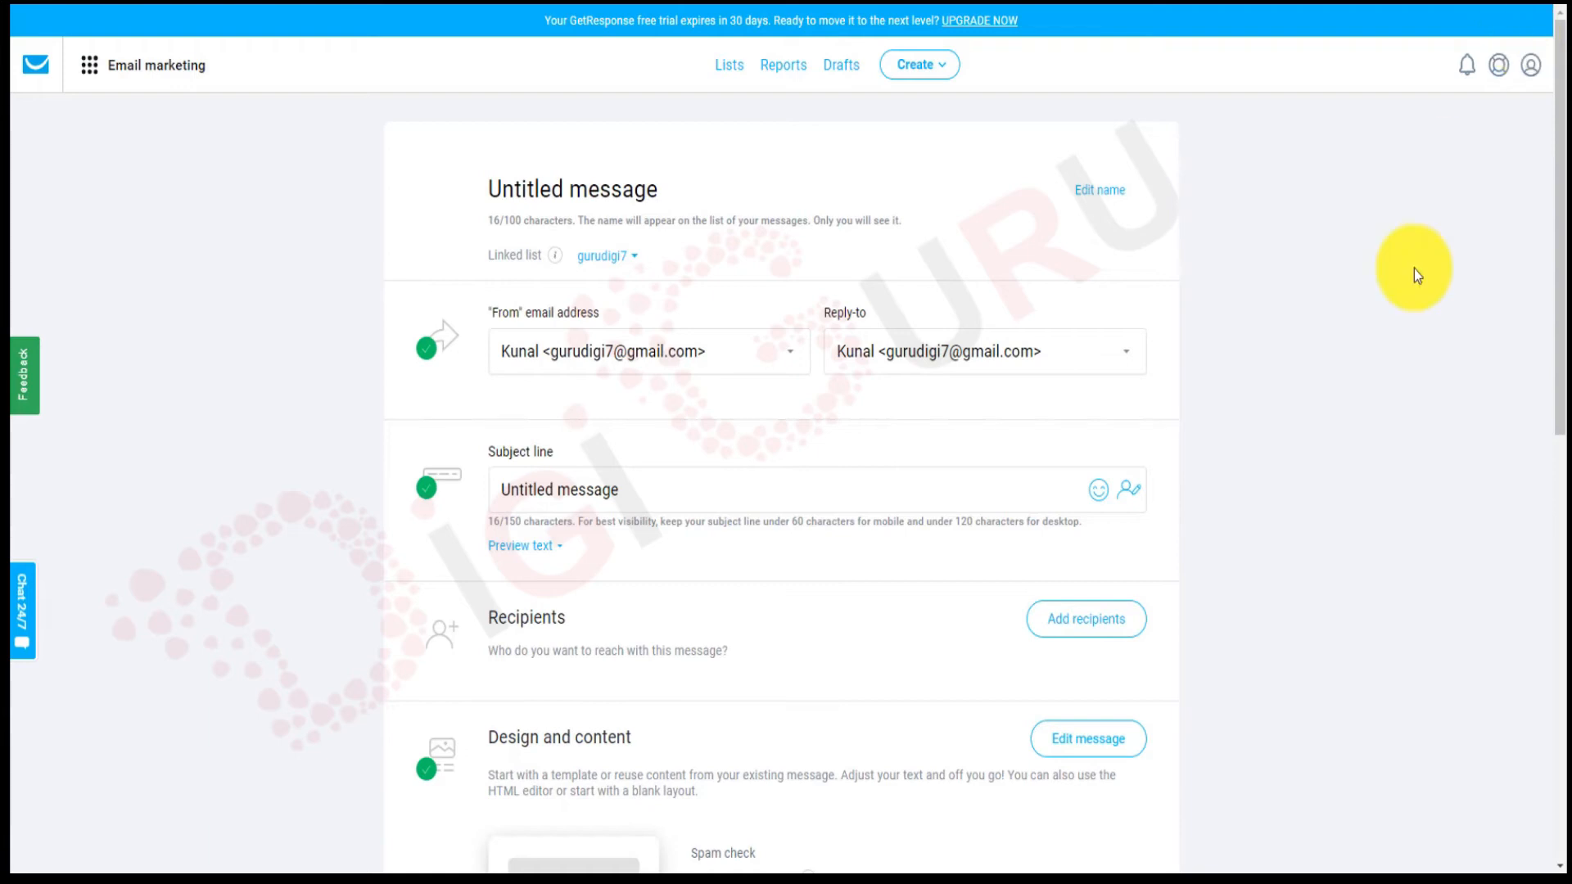
pyautogui.scroll(-4, 1436, 365)
pyautogui.scroll(-3, 1438, 365)
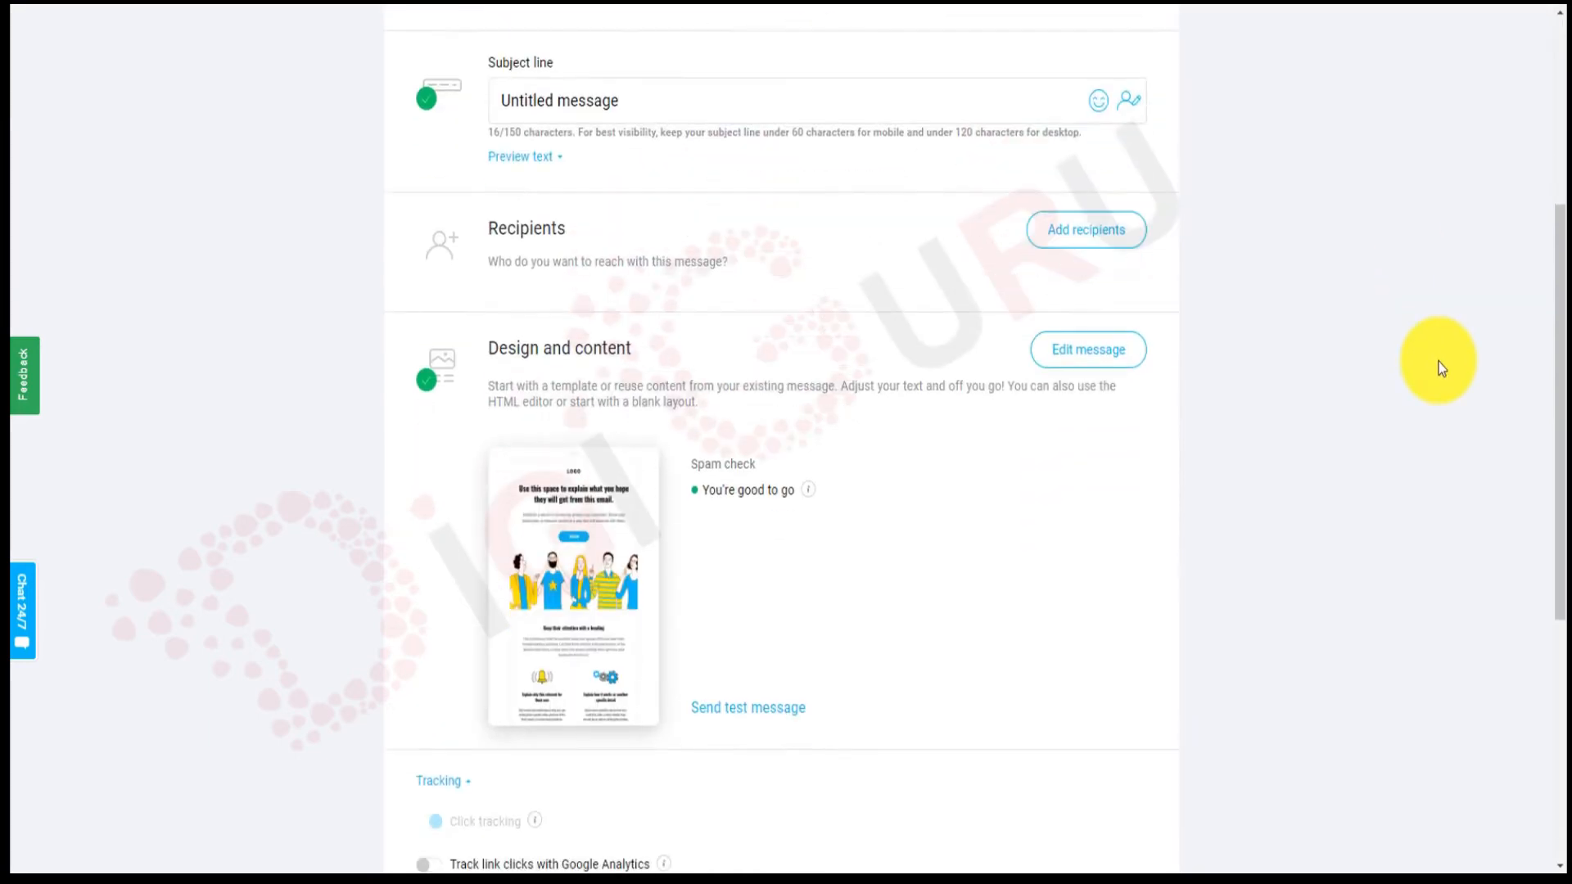
pyautogui.moveTo(524, 444)
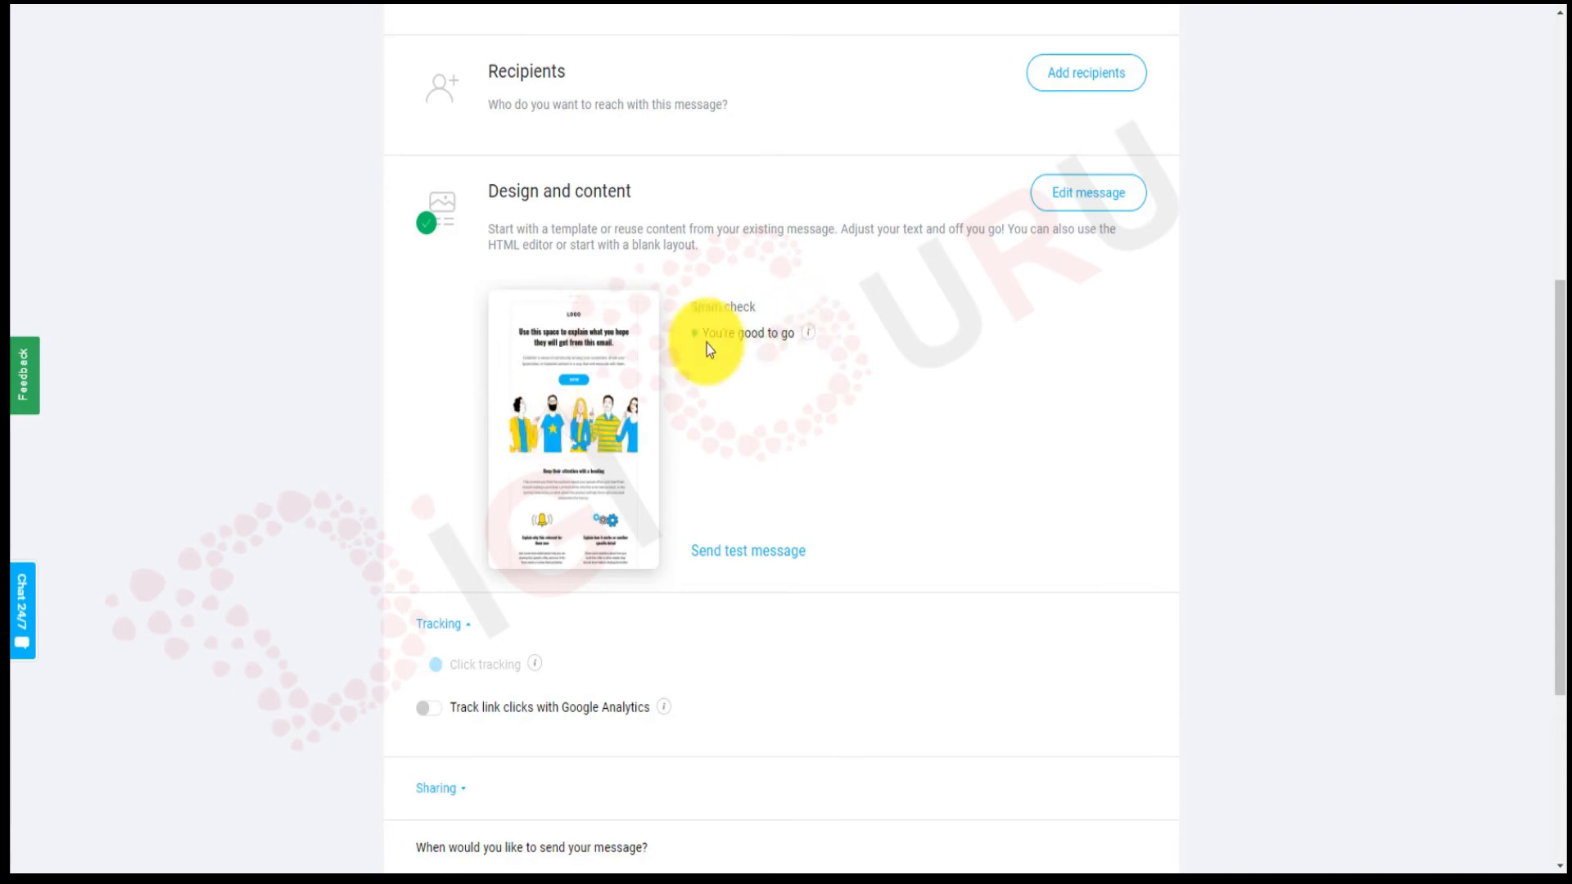
pyautogui.scroll(-4, 1039, 401)
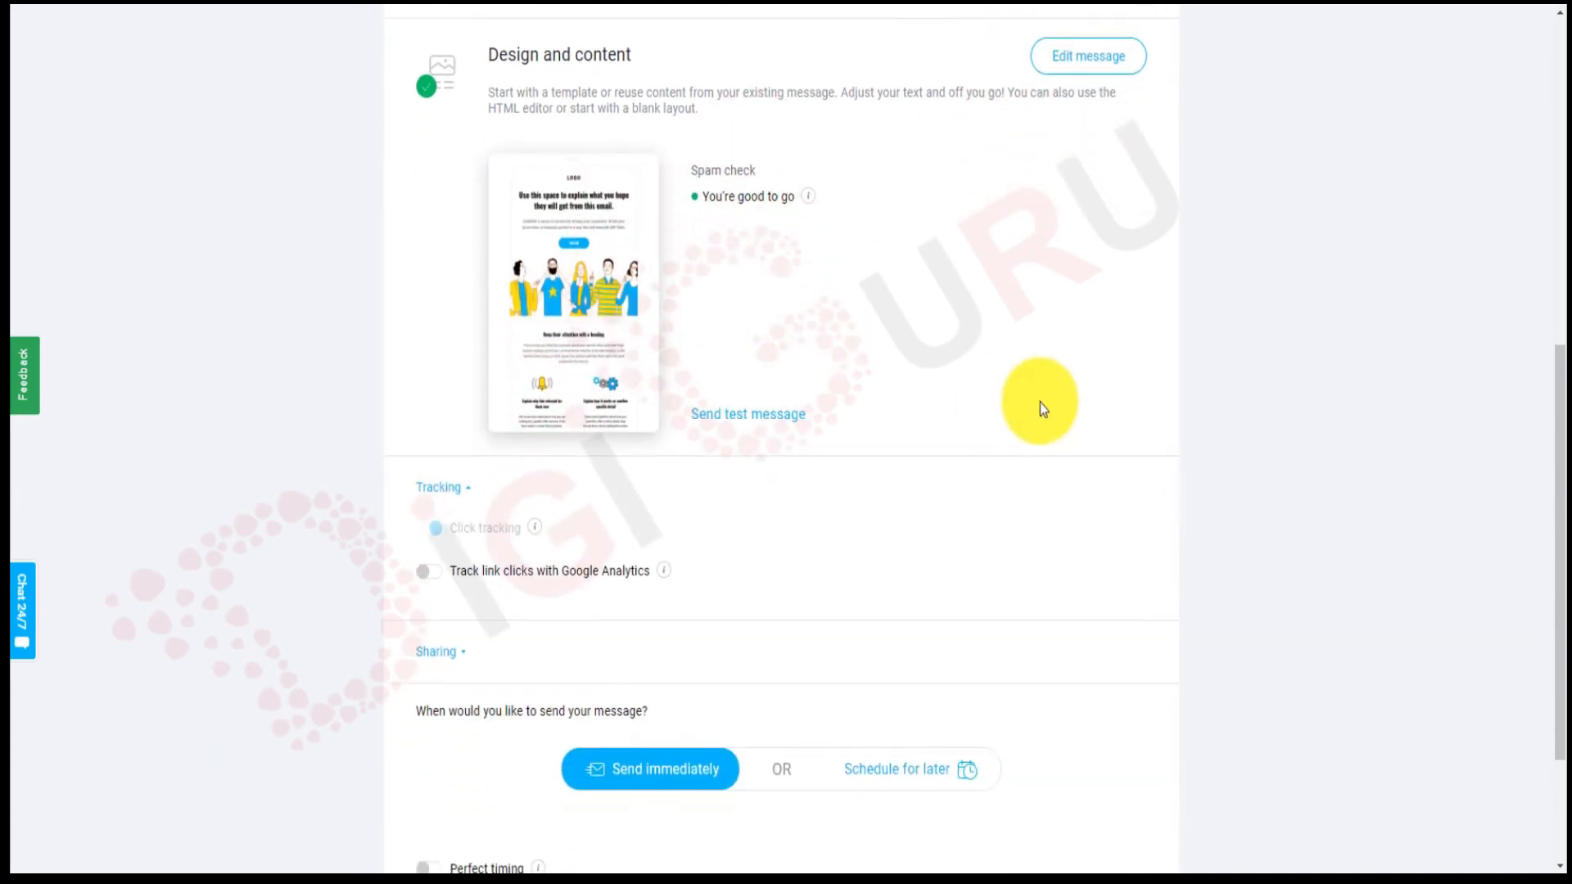
pyautogui.scroll(-1, 1040, 401)
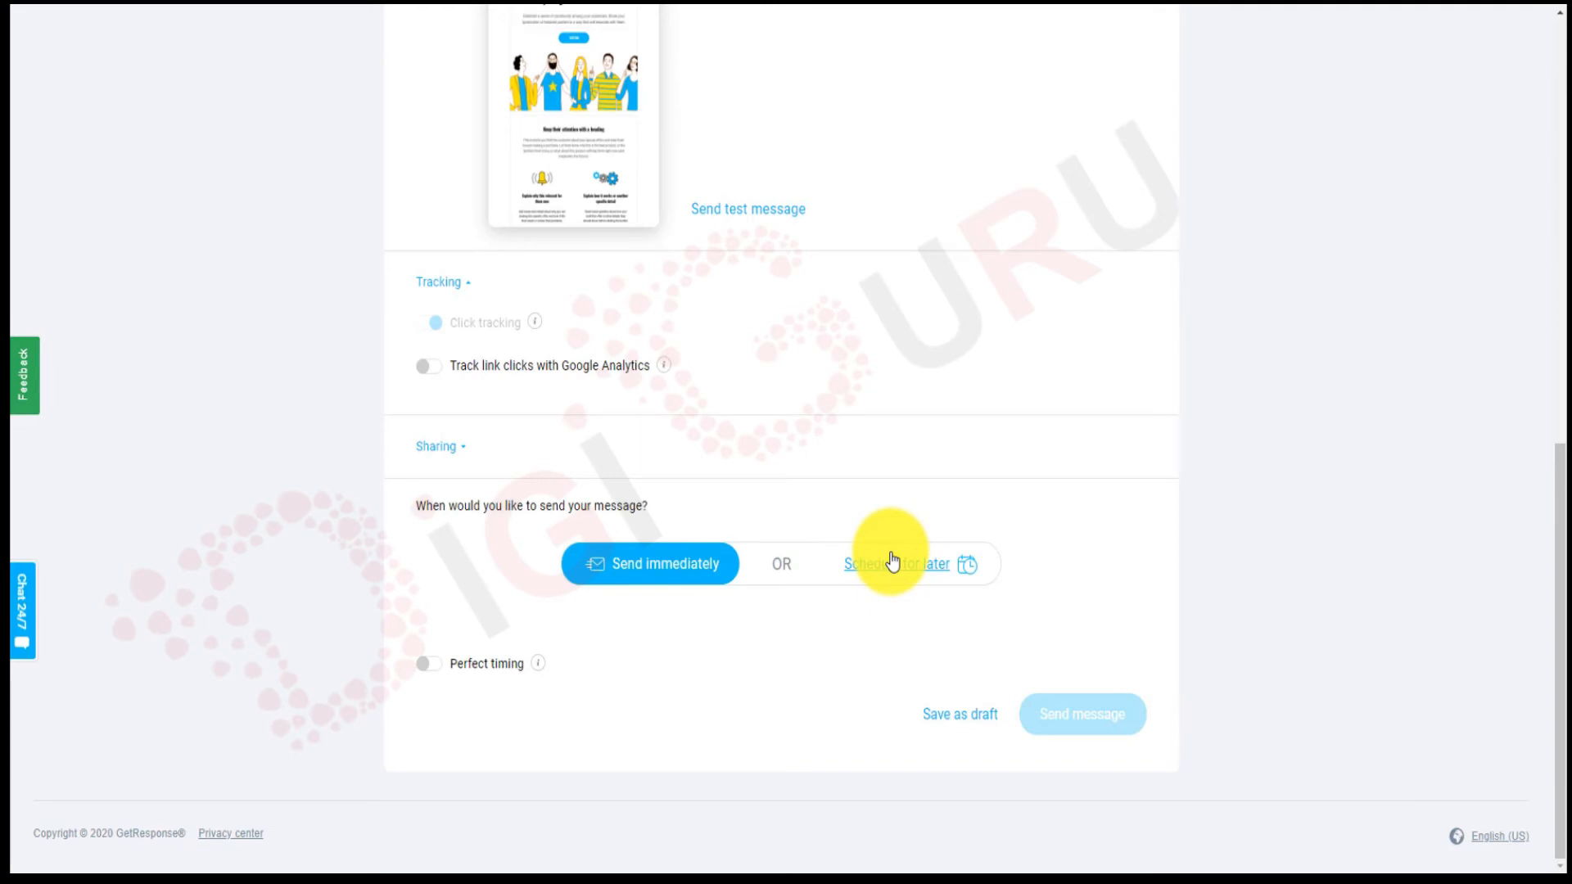
# Toggle Perfect timing on and back off, keeping Send immediately selected.
pyautogui.click(438, 669)
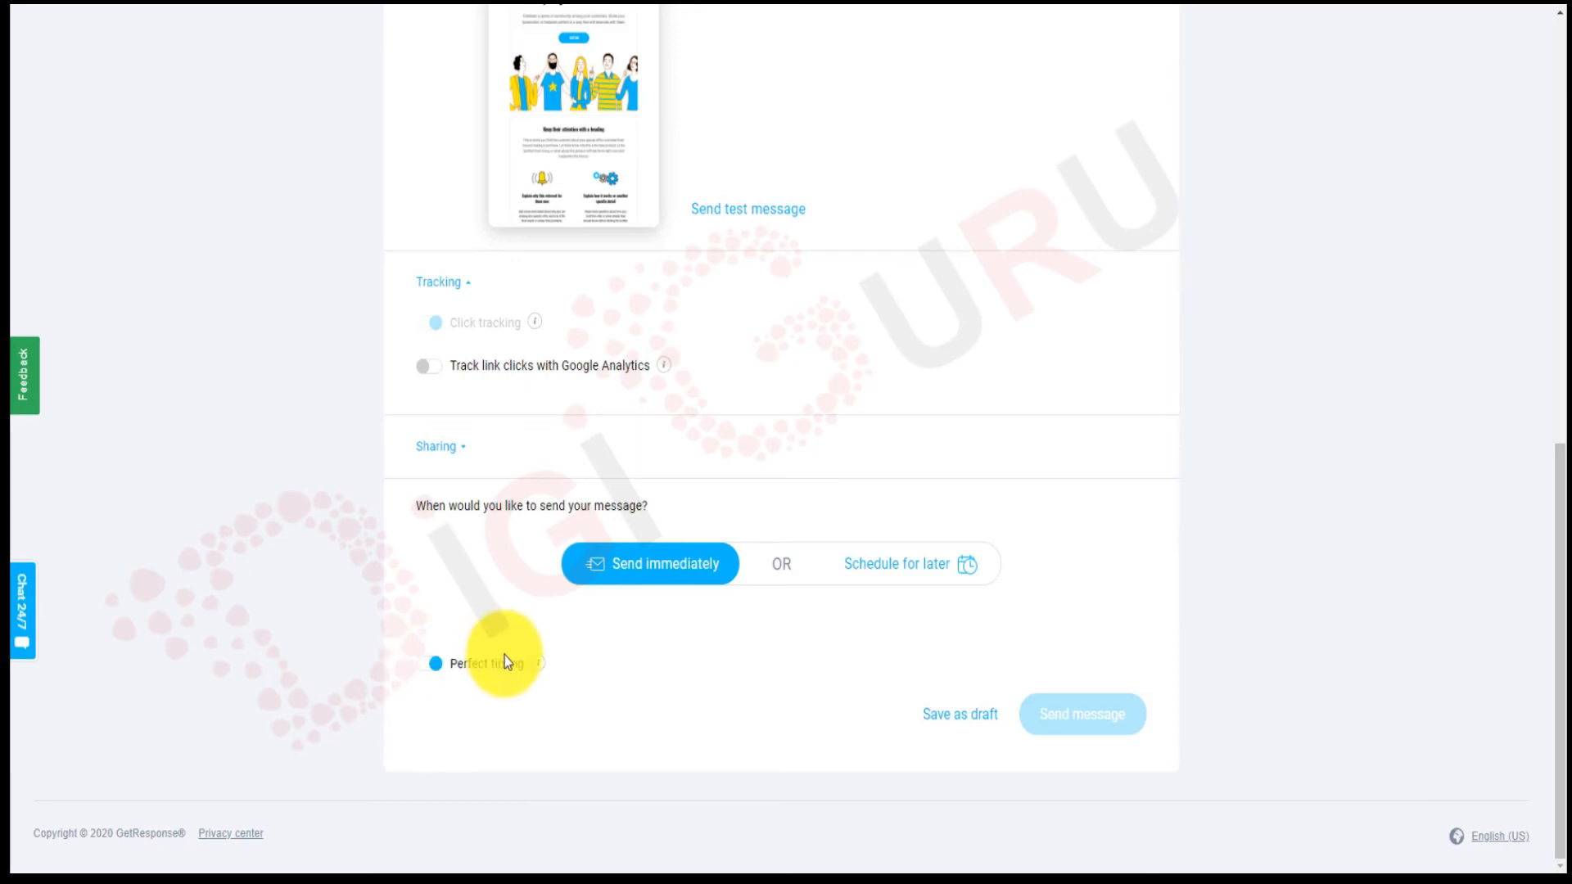
pyautogui.scroll(1, 504, 662)
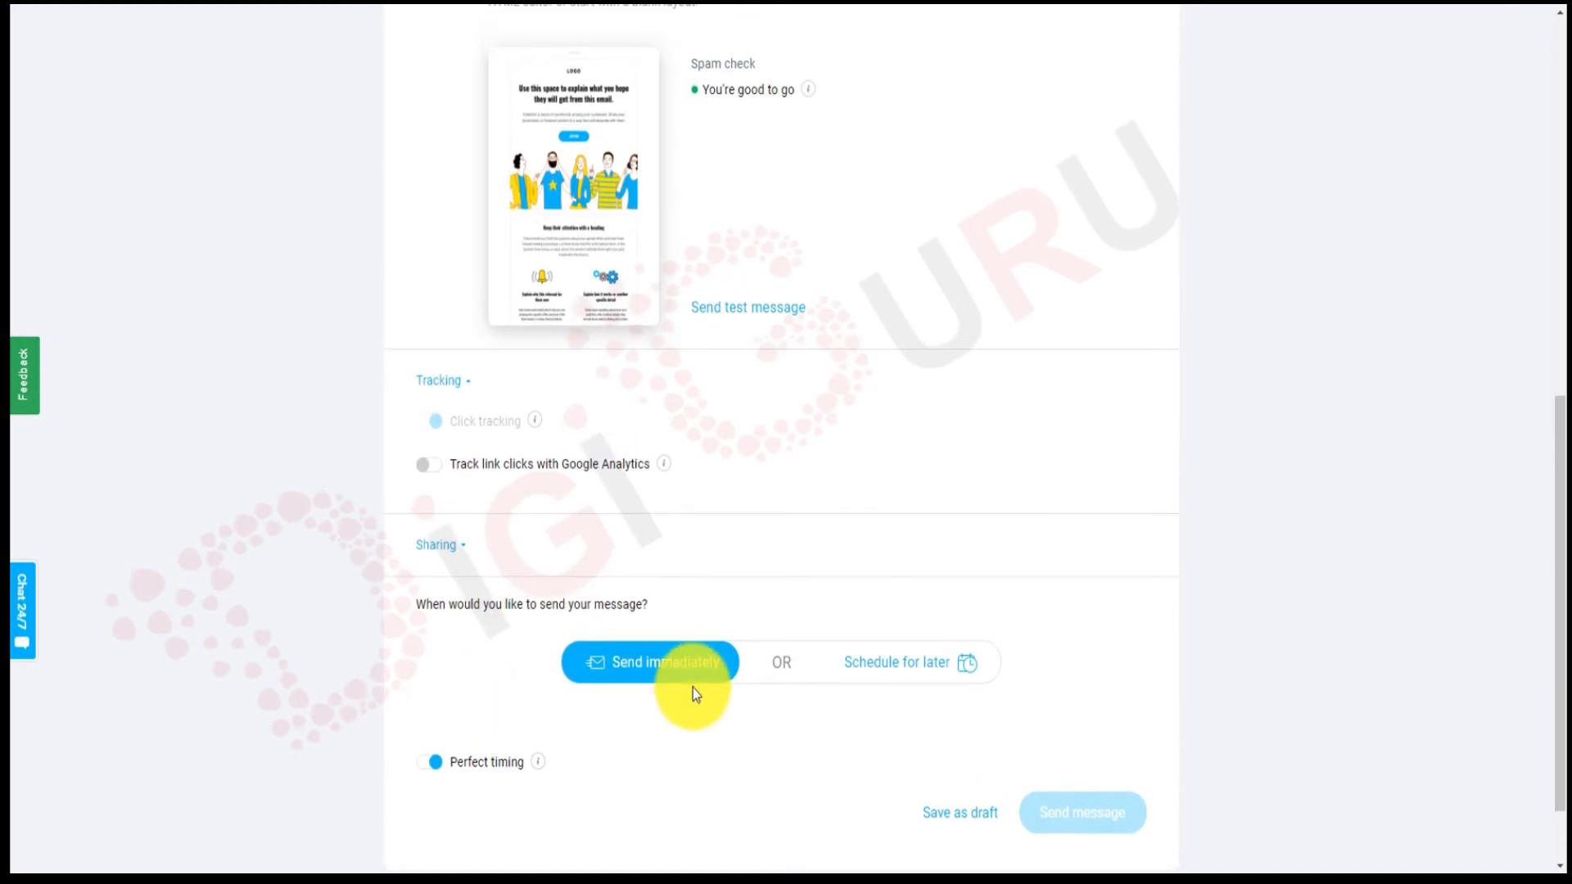
pyautogui.click(427, 771)
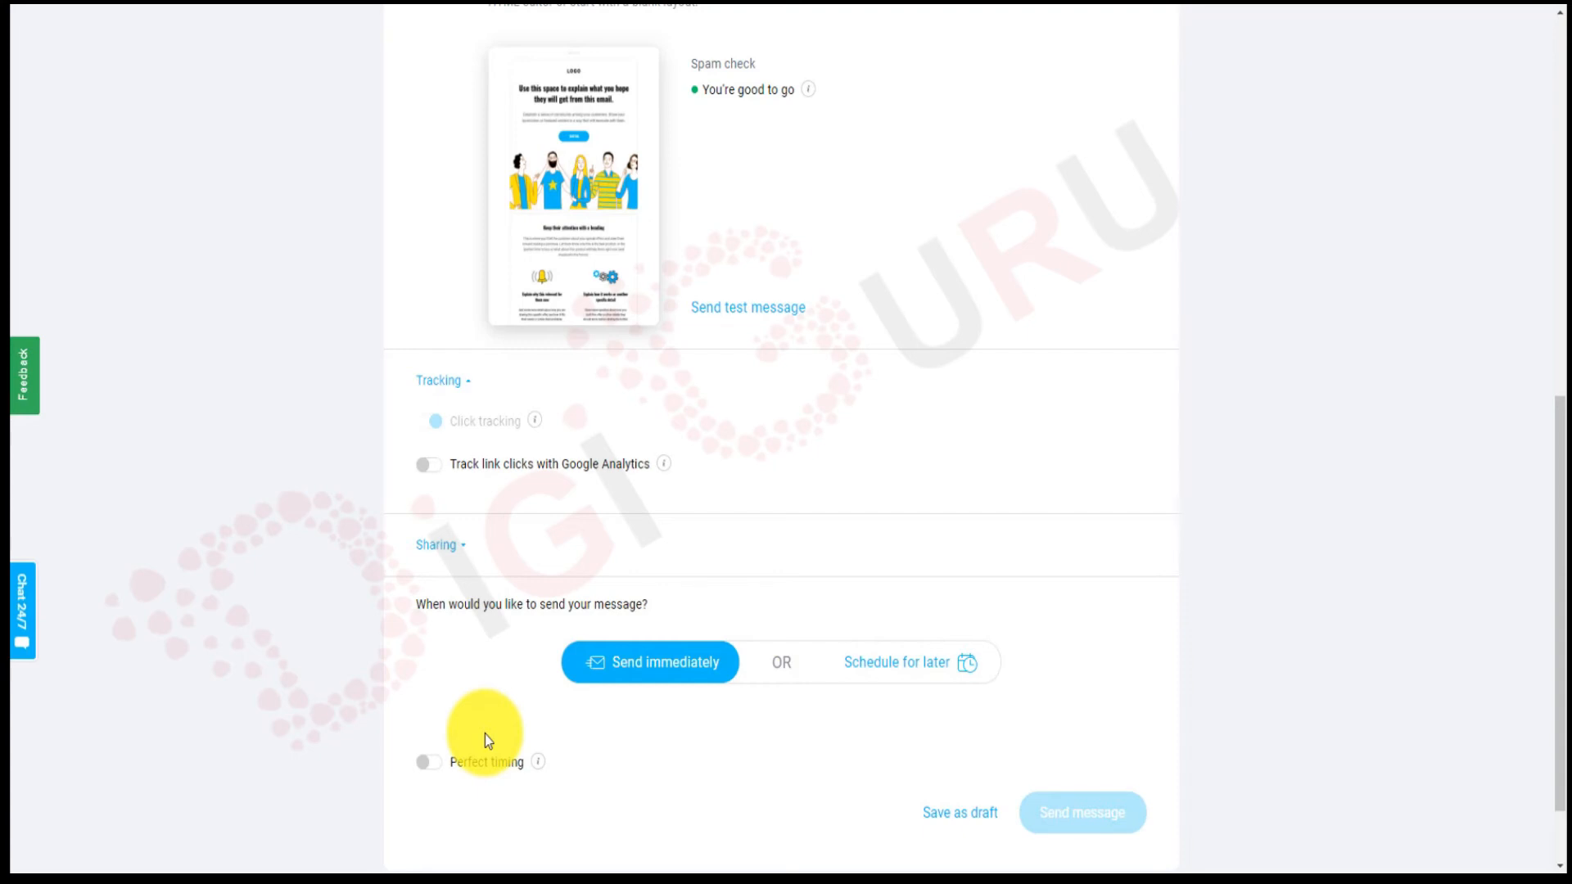
pyautogui.scroll(2, 484, 734)
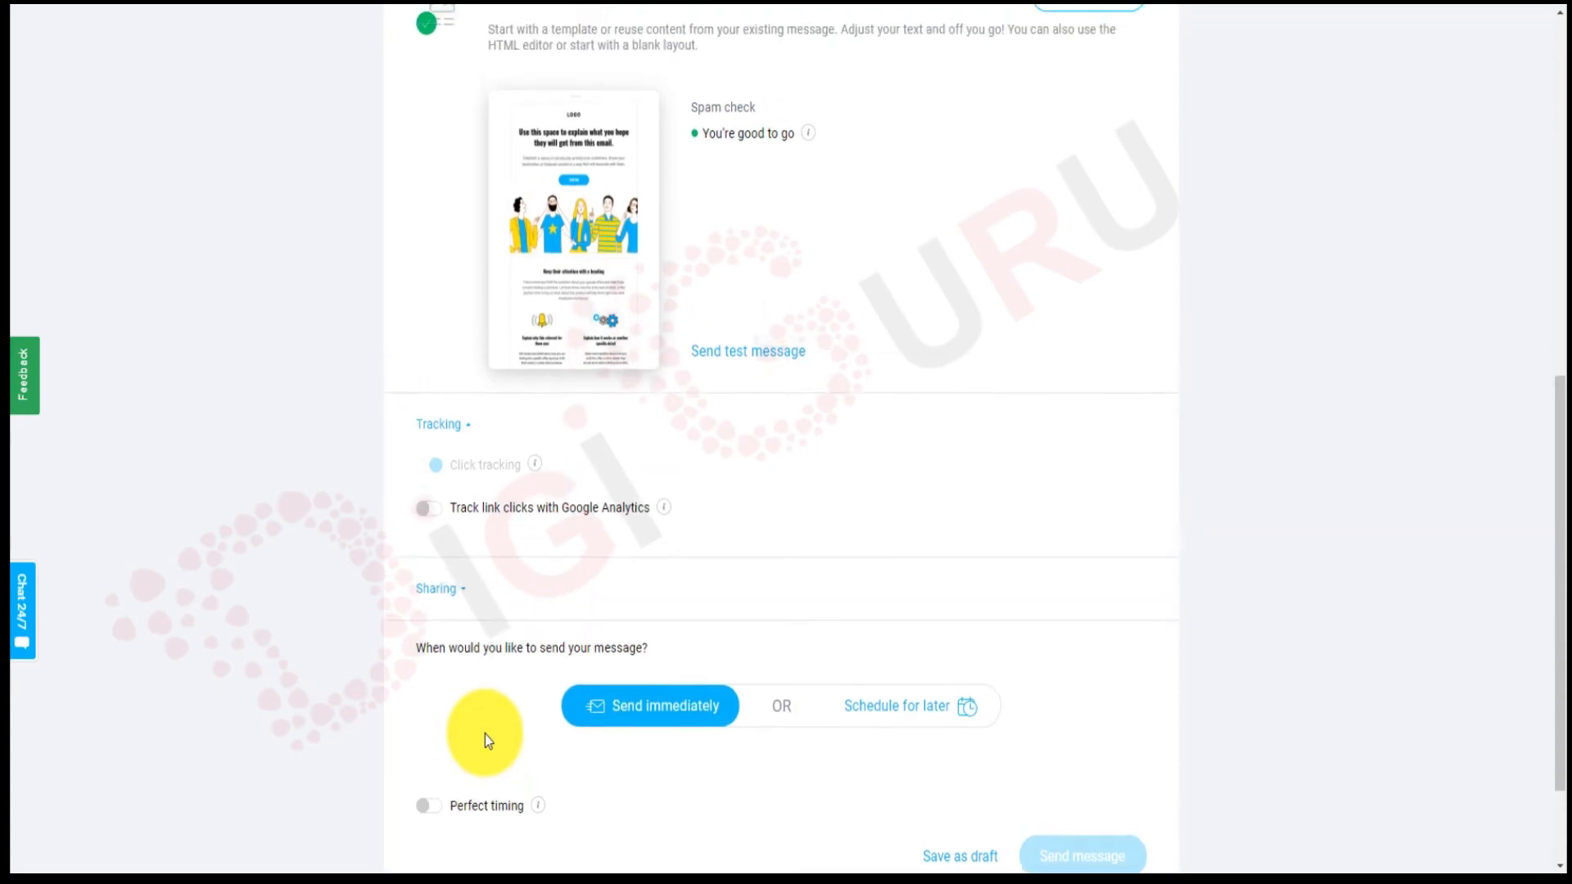
pyautogui.scroll(-1, 485, 734)
pyautogui.scroll(-1, 484, 740)
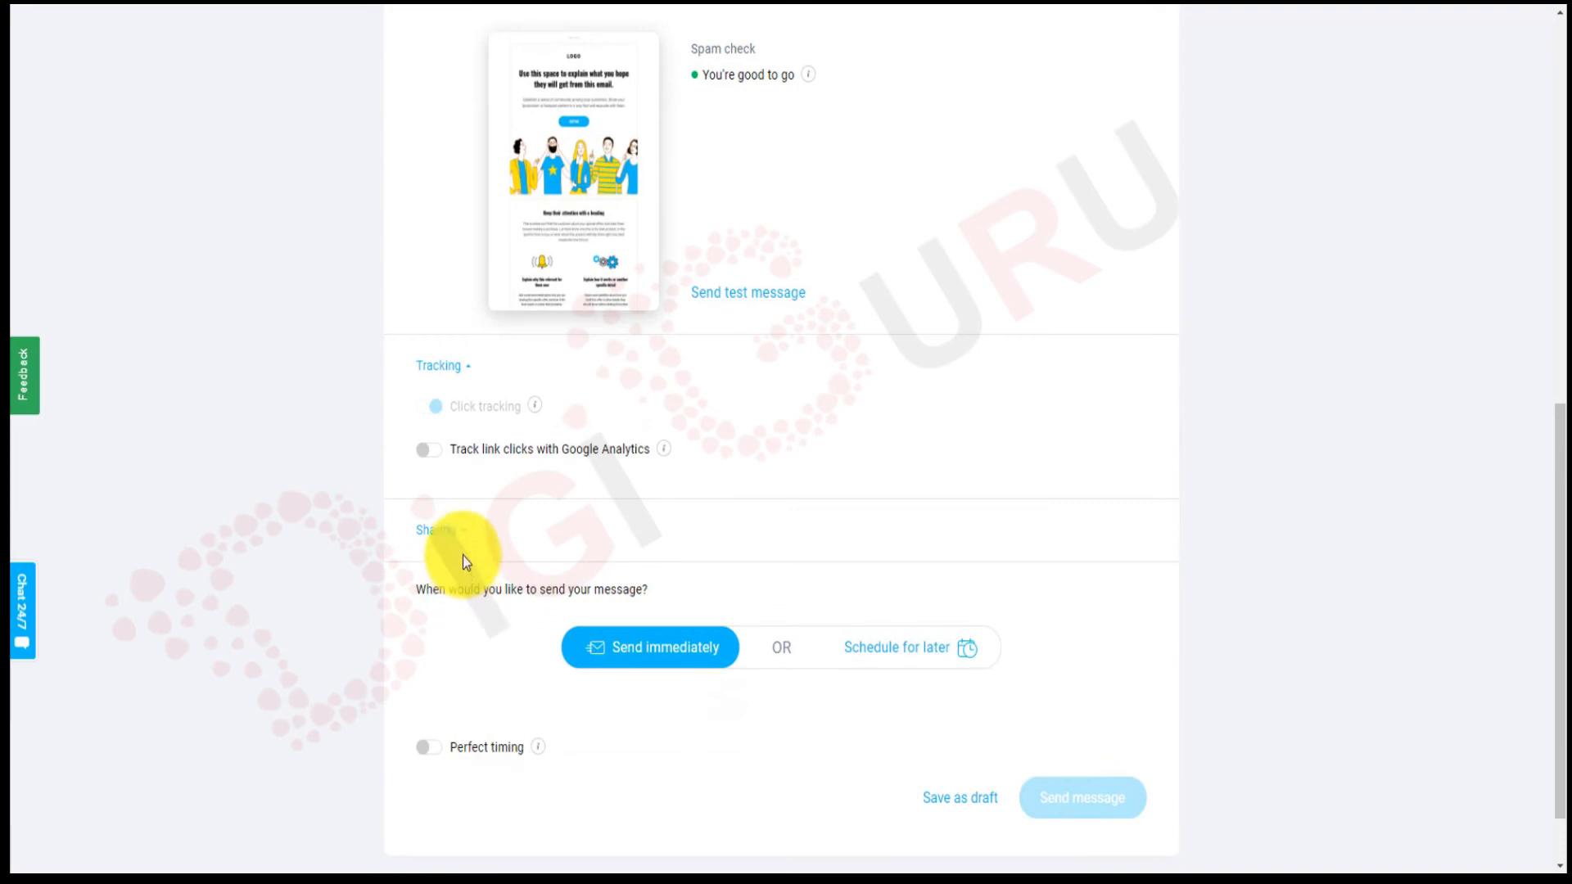
# Expand Sharing and toggle Google Analytics link tracking on, then back off.
pyautogui.click(463, 532)
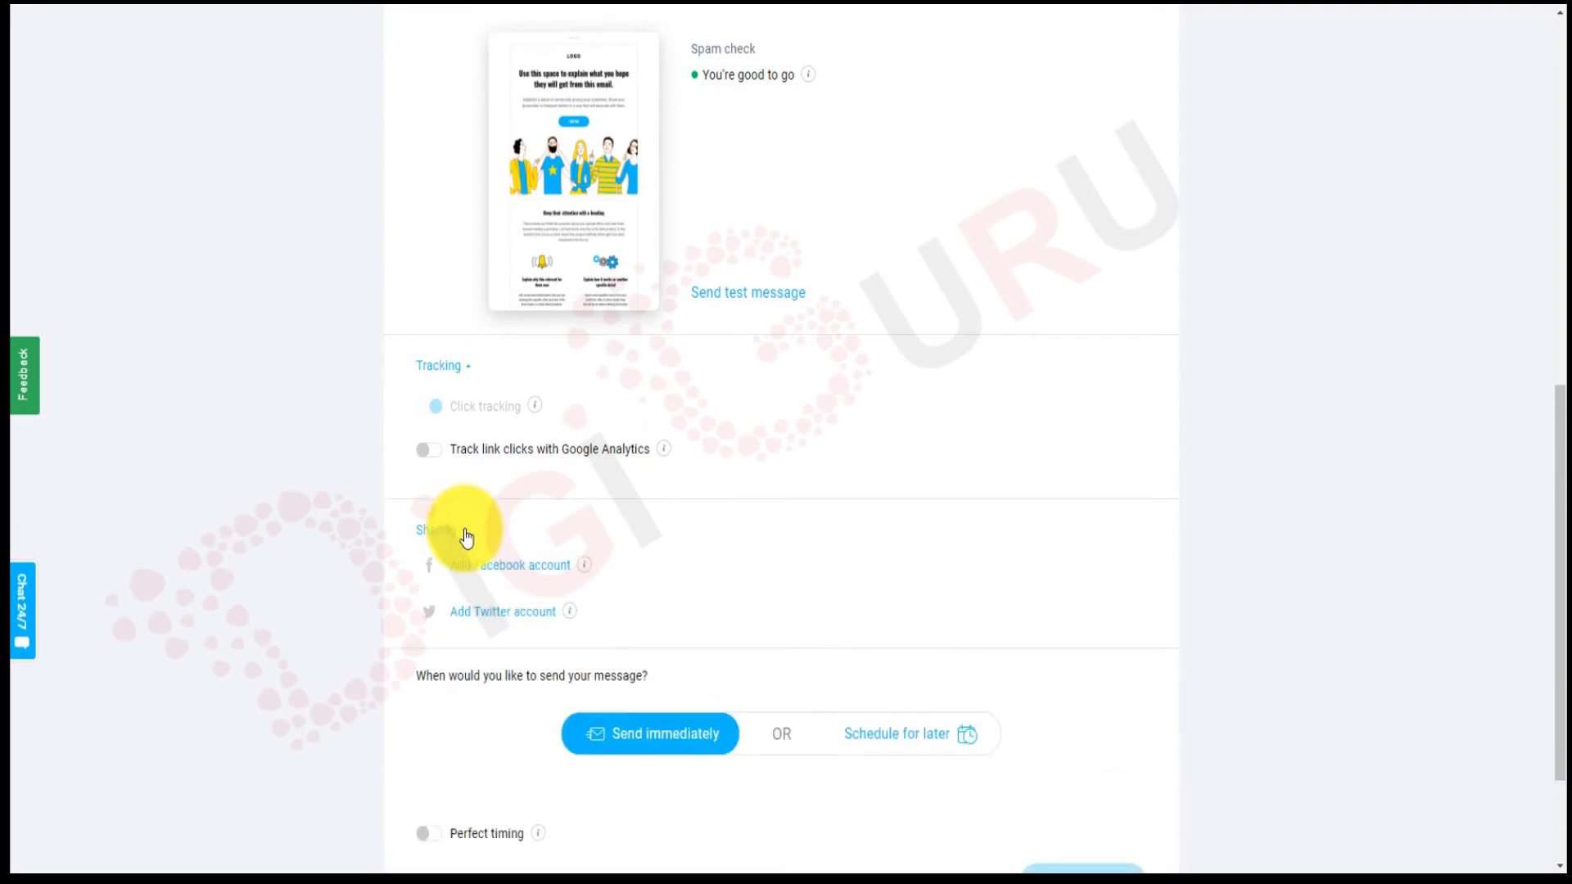
pyautogui.click(433, 450)
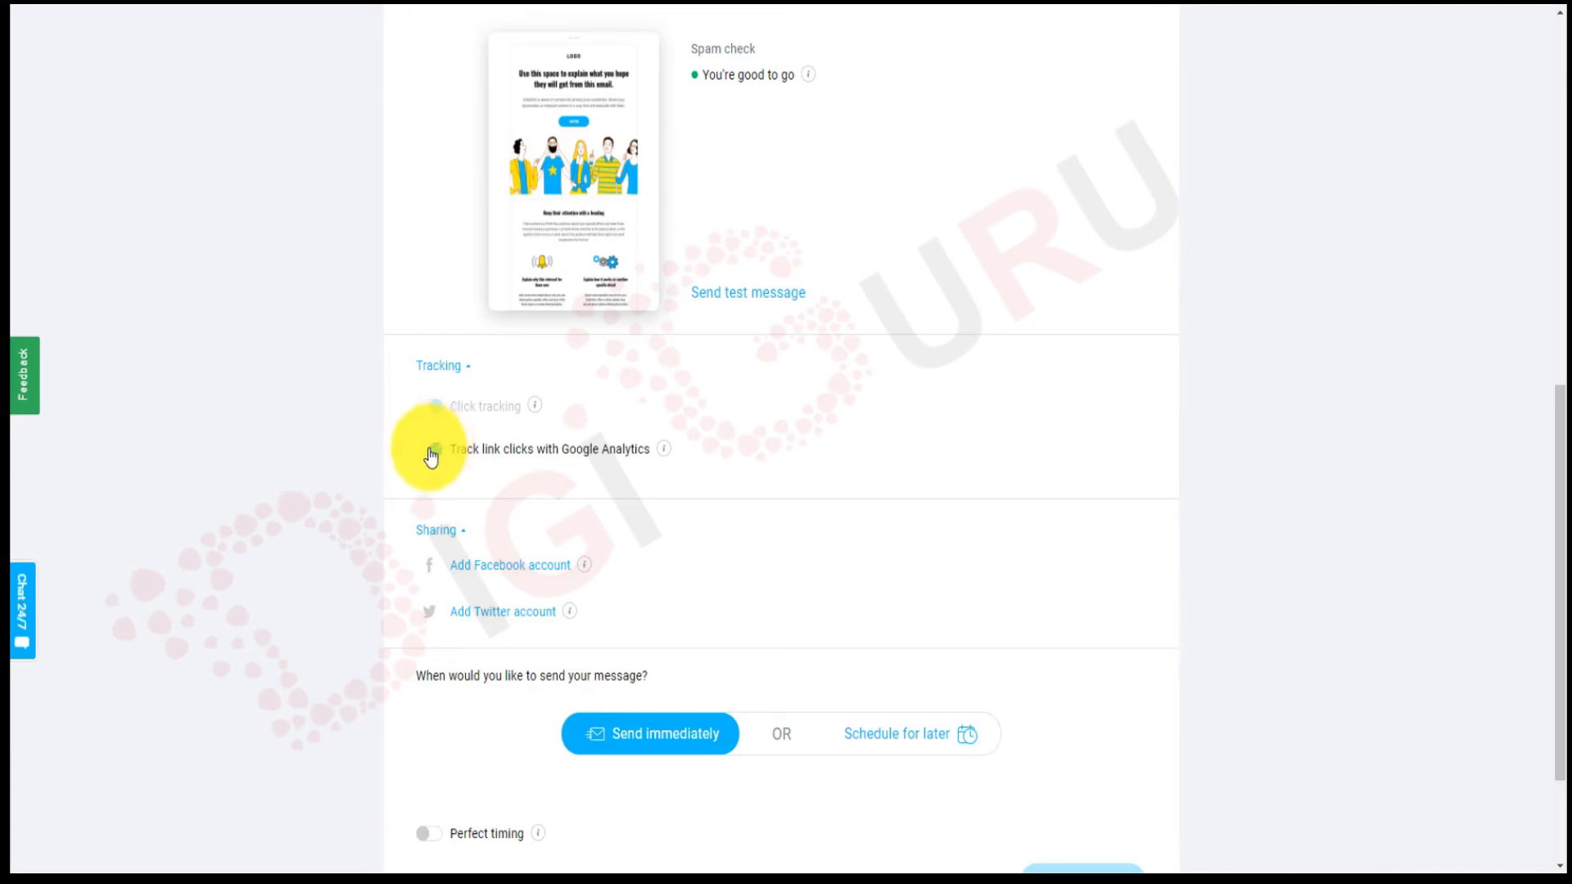
pyautogui.click(428, 450)
pyautogui.scroll(-3, 714, 483)
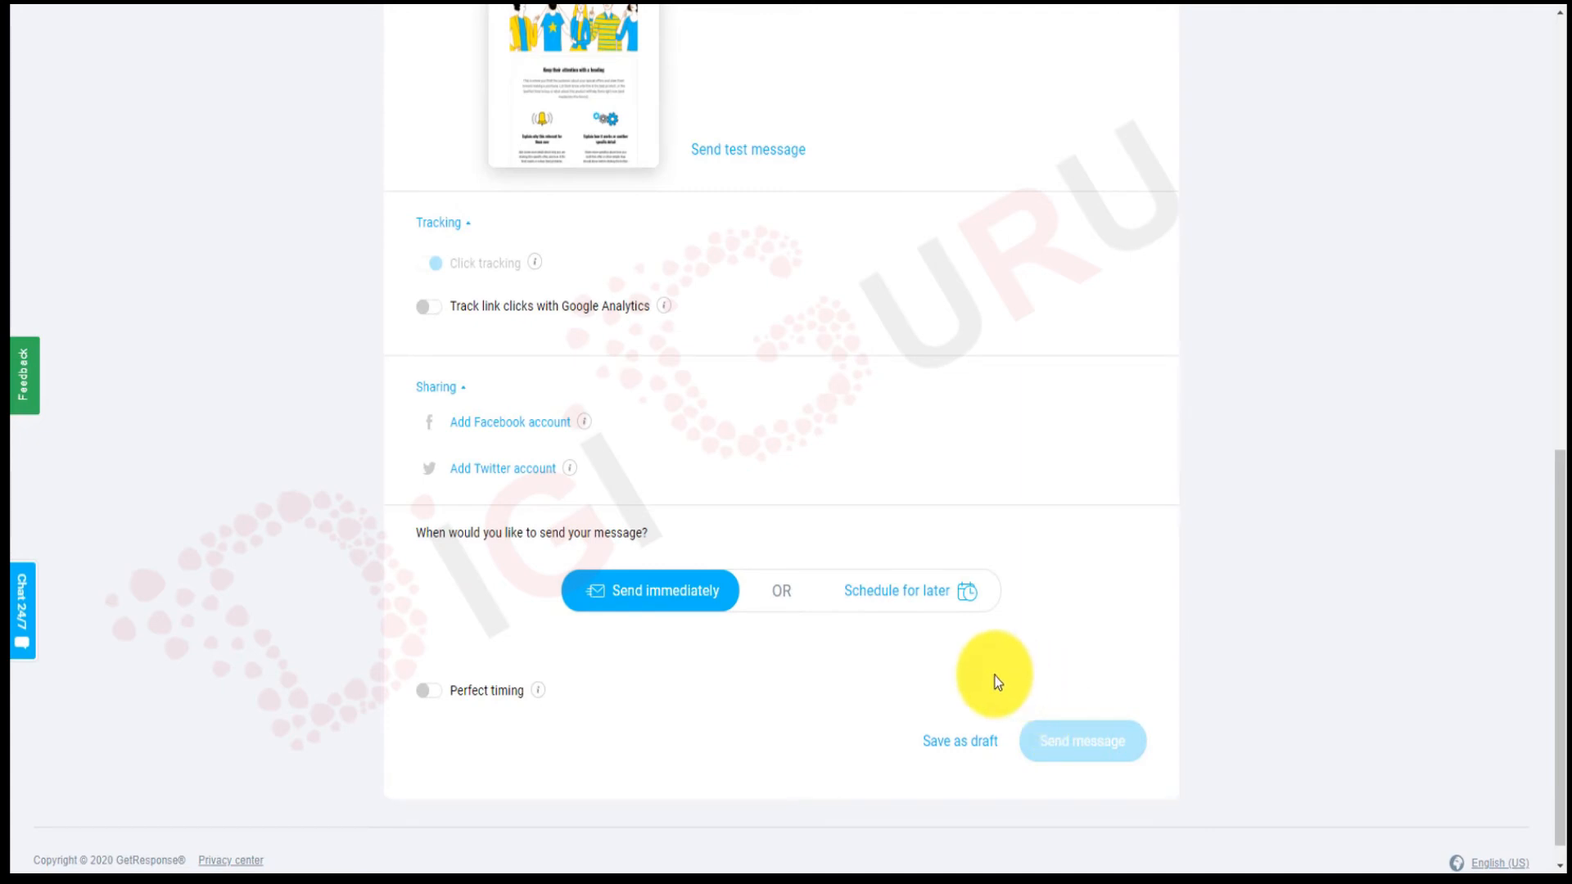
pyautogui.scroll(-1, 997, 681)
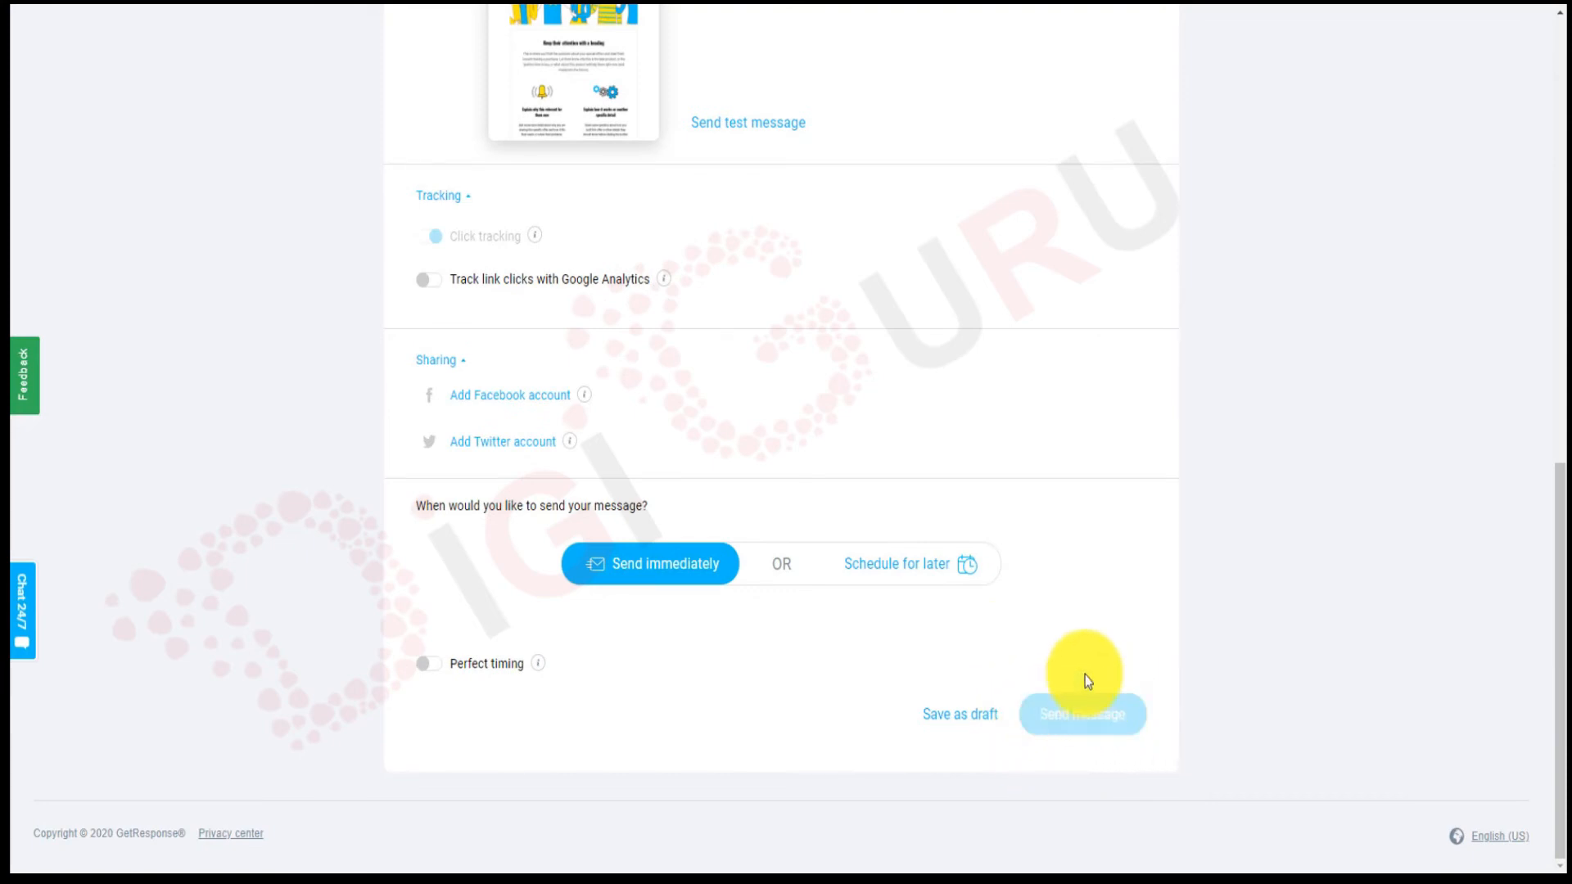
pyautogui.scroll(4, 1084, 611)
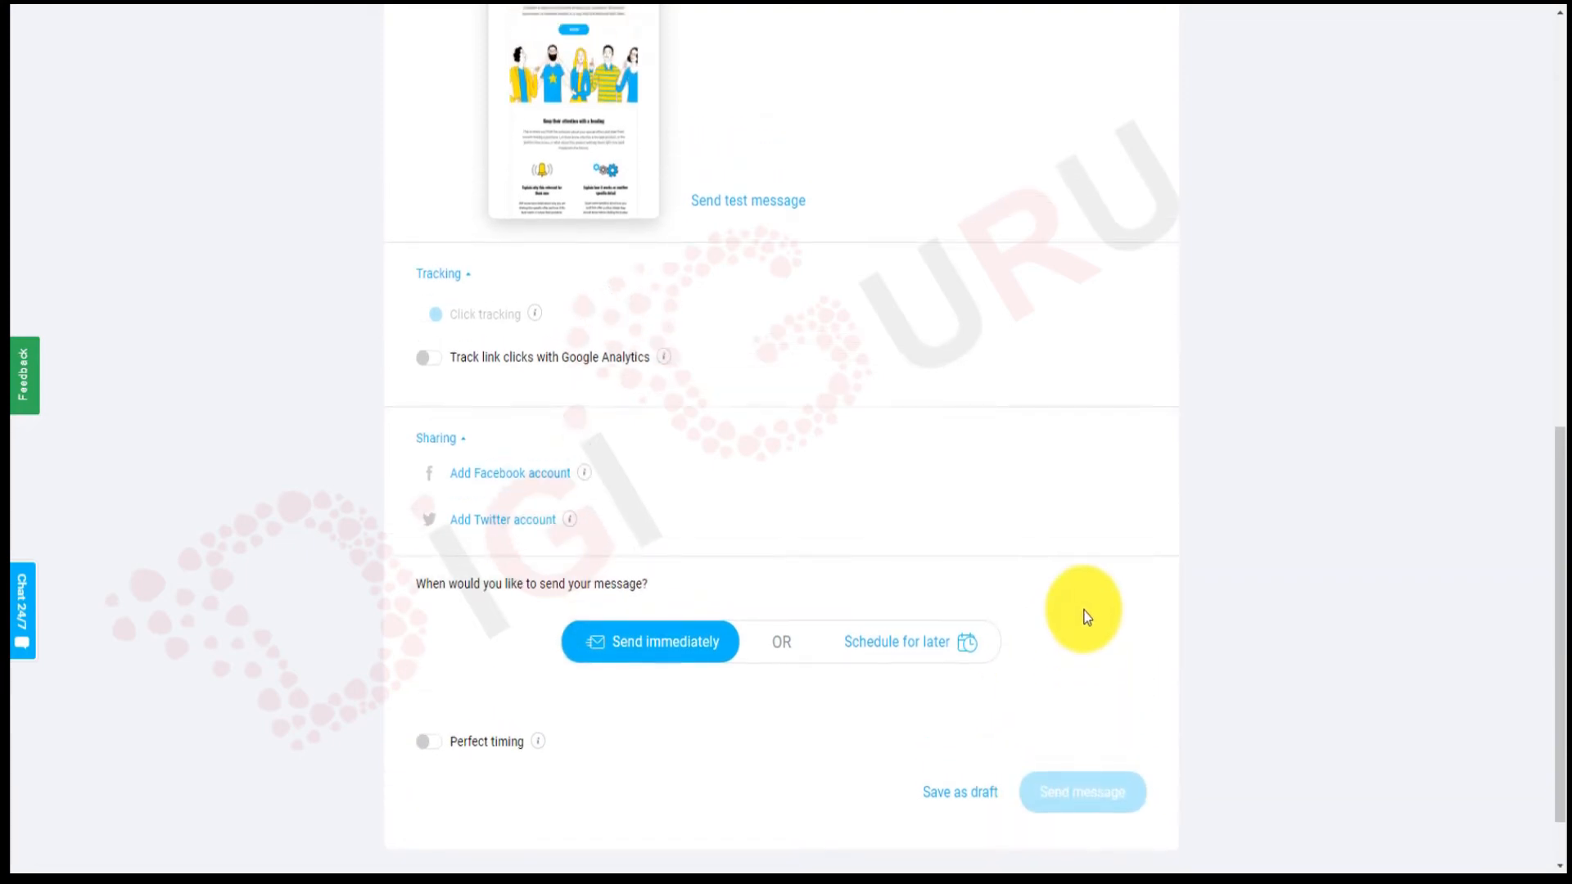
pyautogui.scroll(5, 1083, 611)
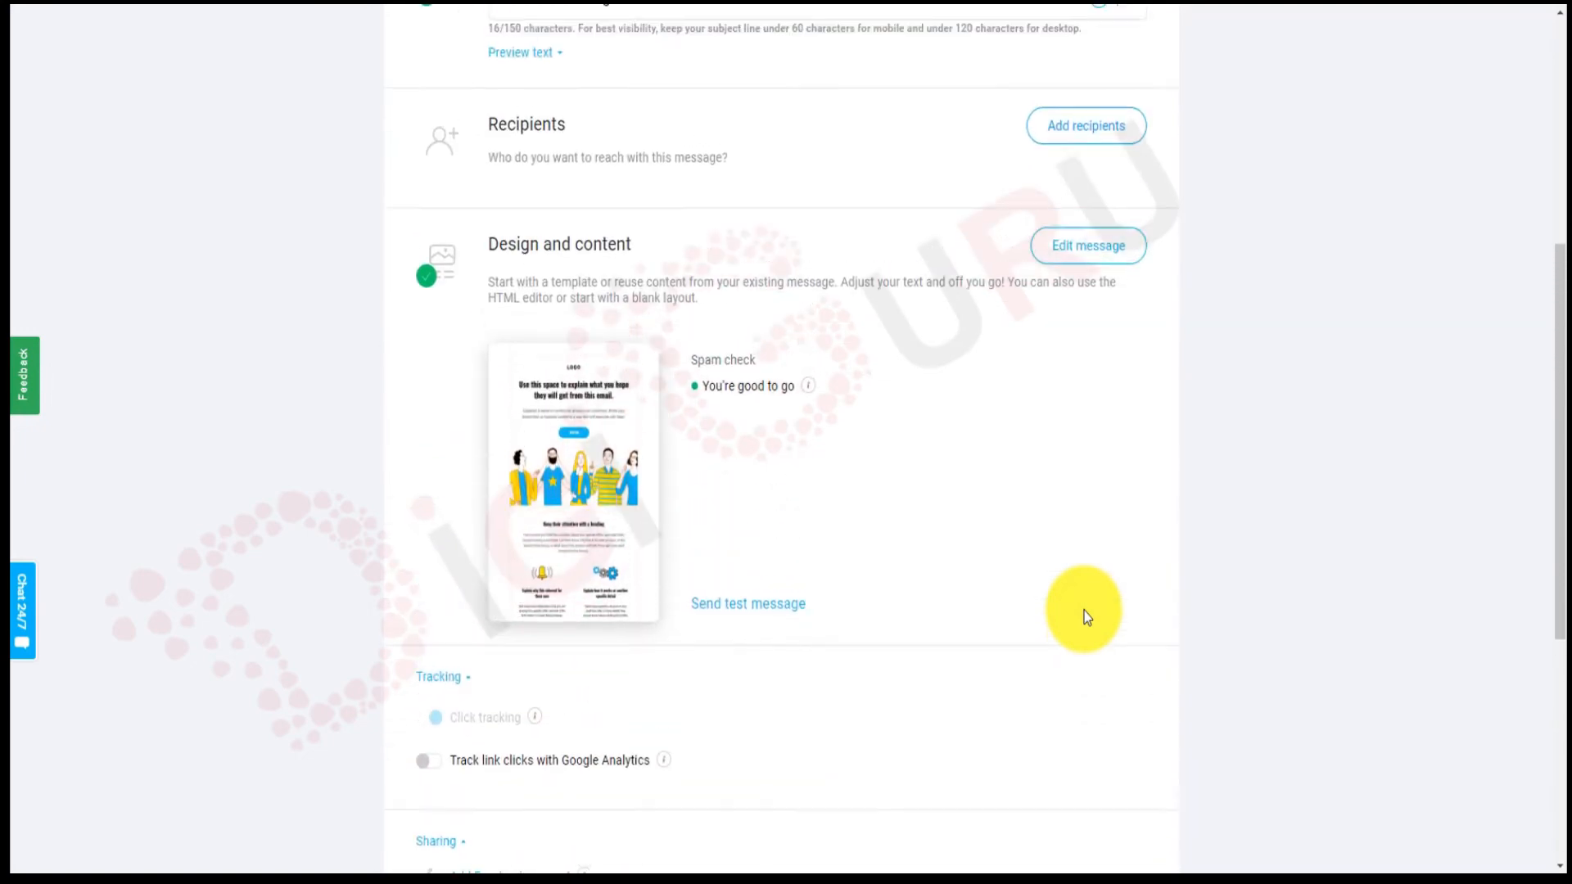
pyautogui.scroll(1, 1085, 616)
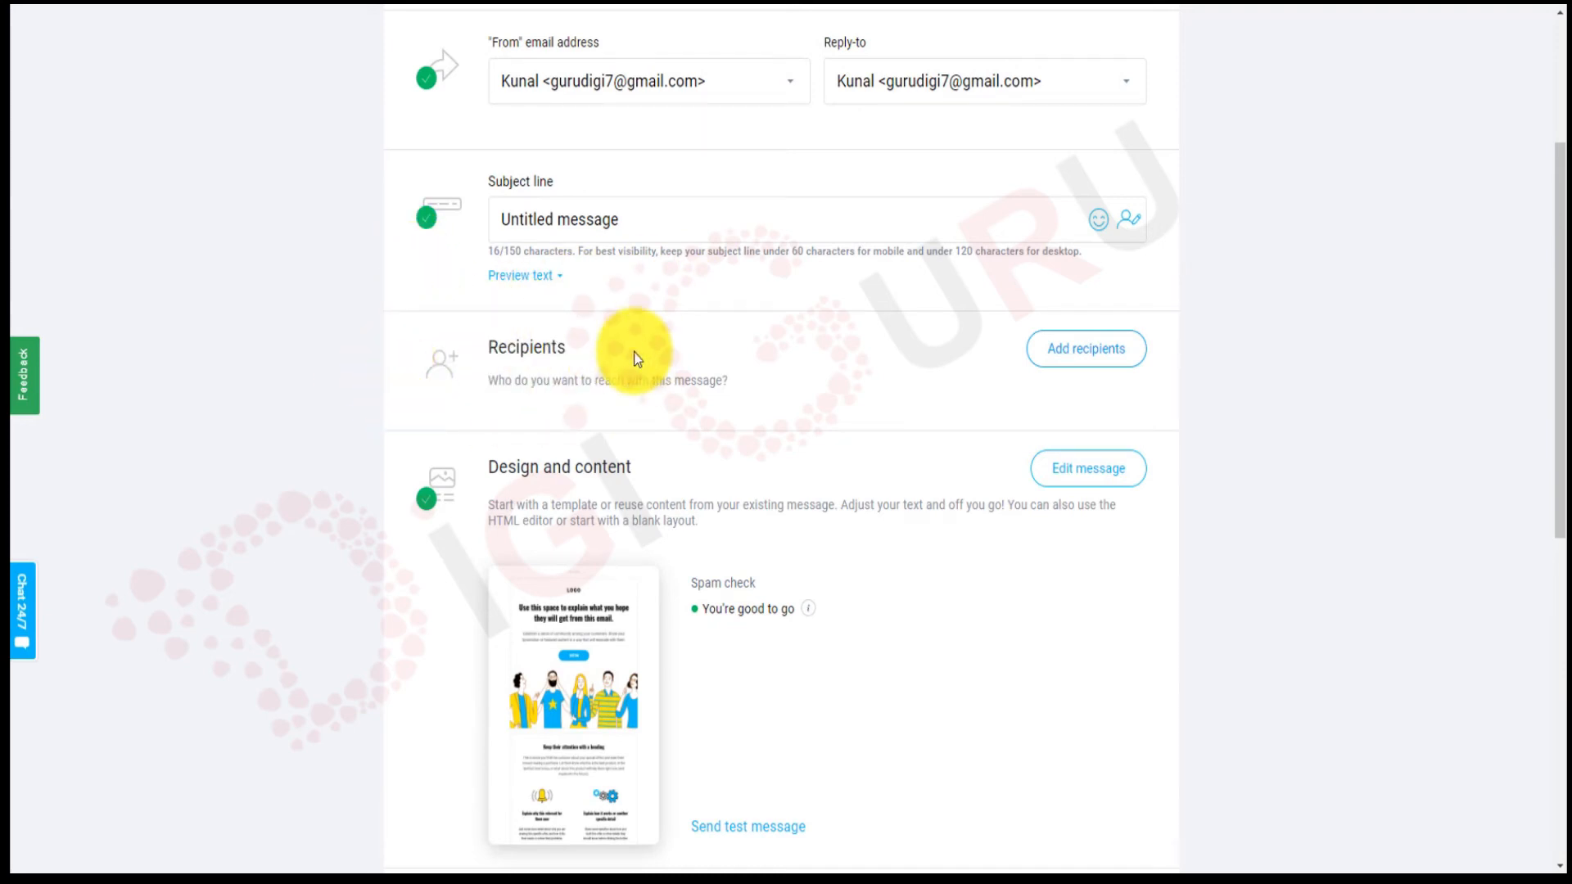
# Select the account's contact list in the Lists tab as recipients, totalling 2 contacts.
pyautogui.click(1082, 351)
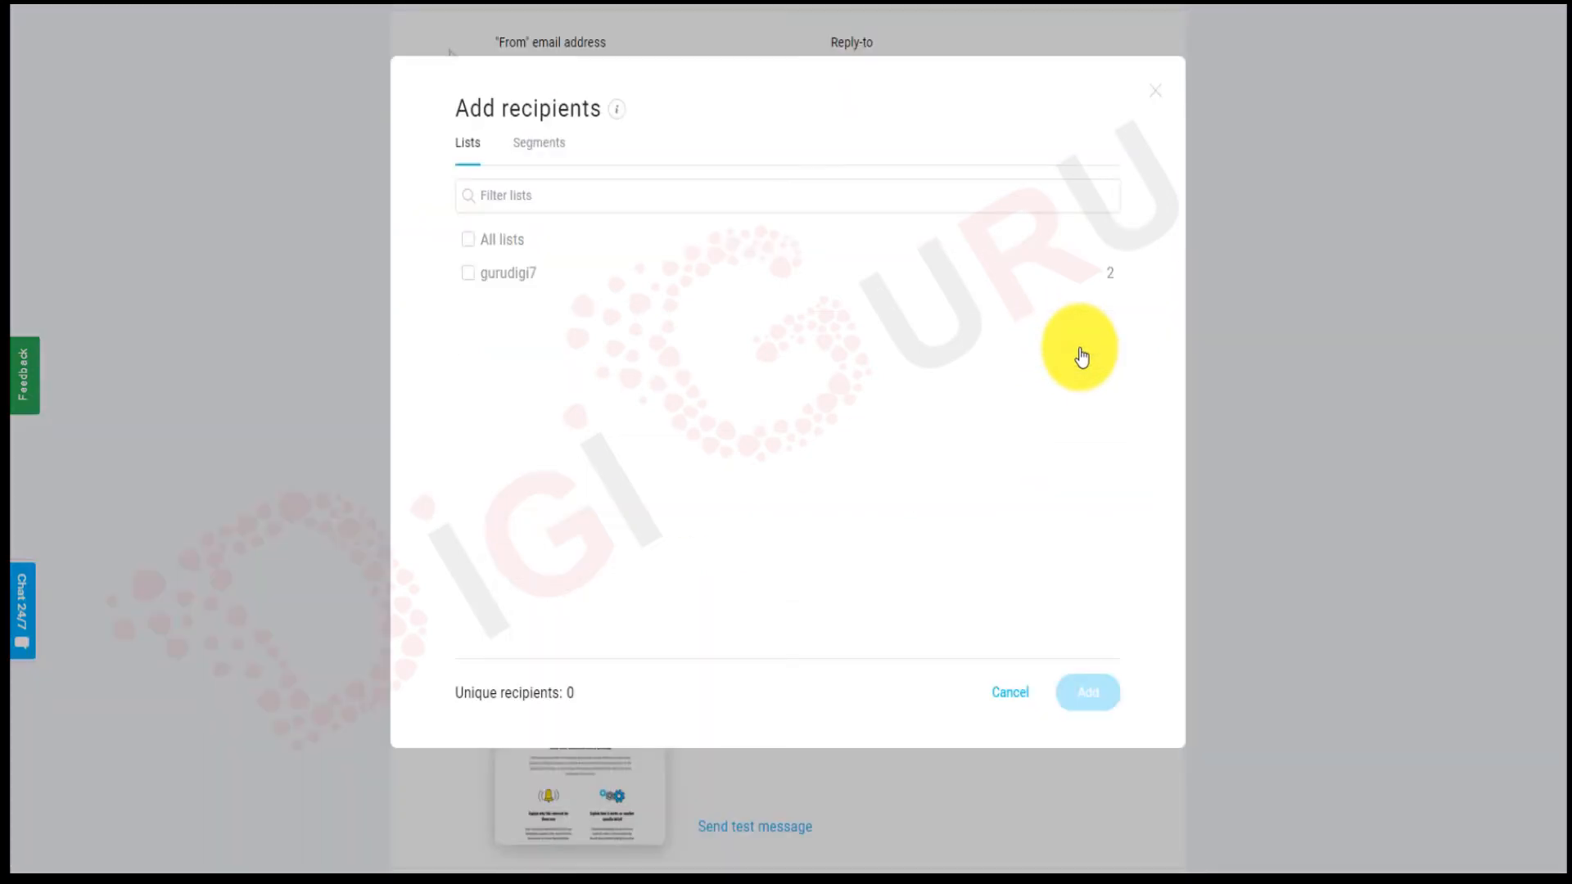
pyautogui.click(467, 277)
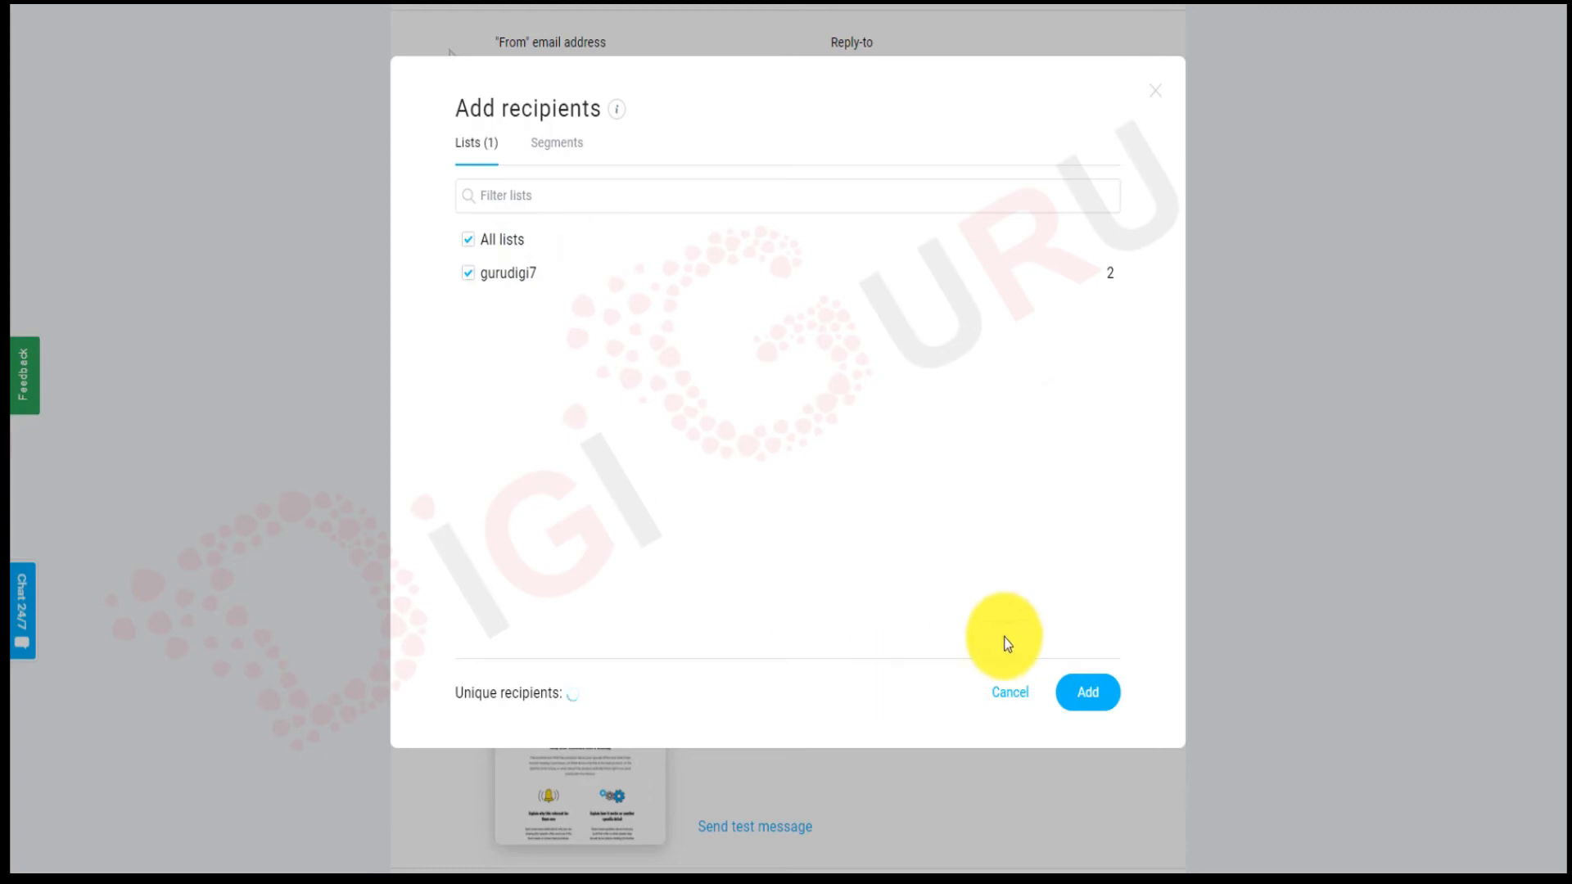
pyautogui.click(1084, 696)
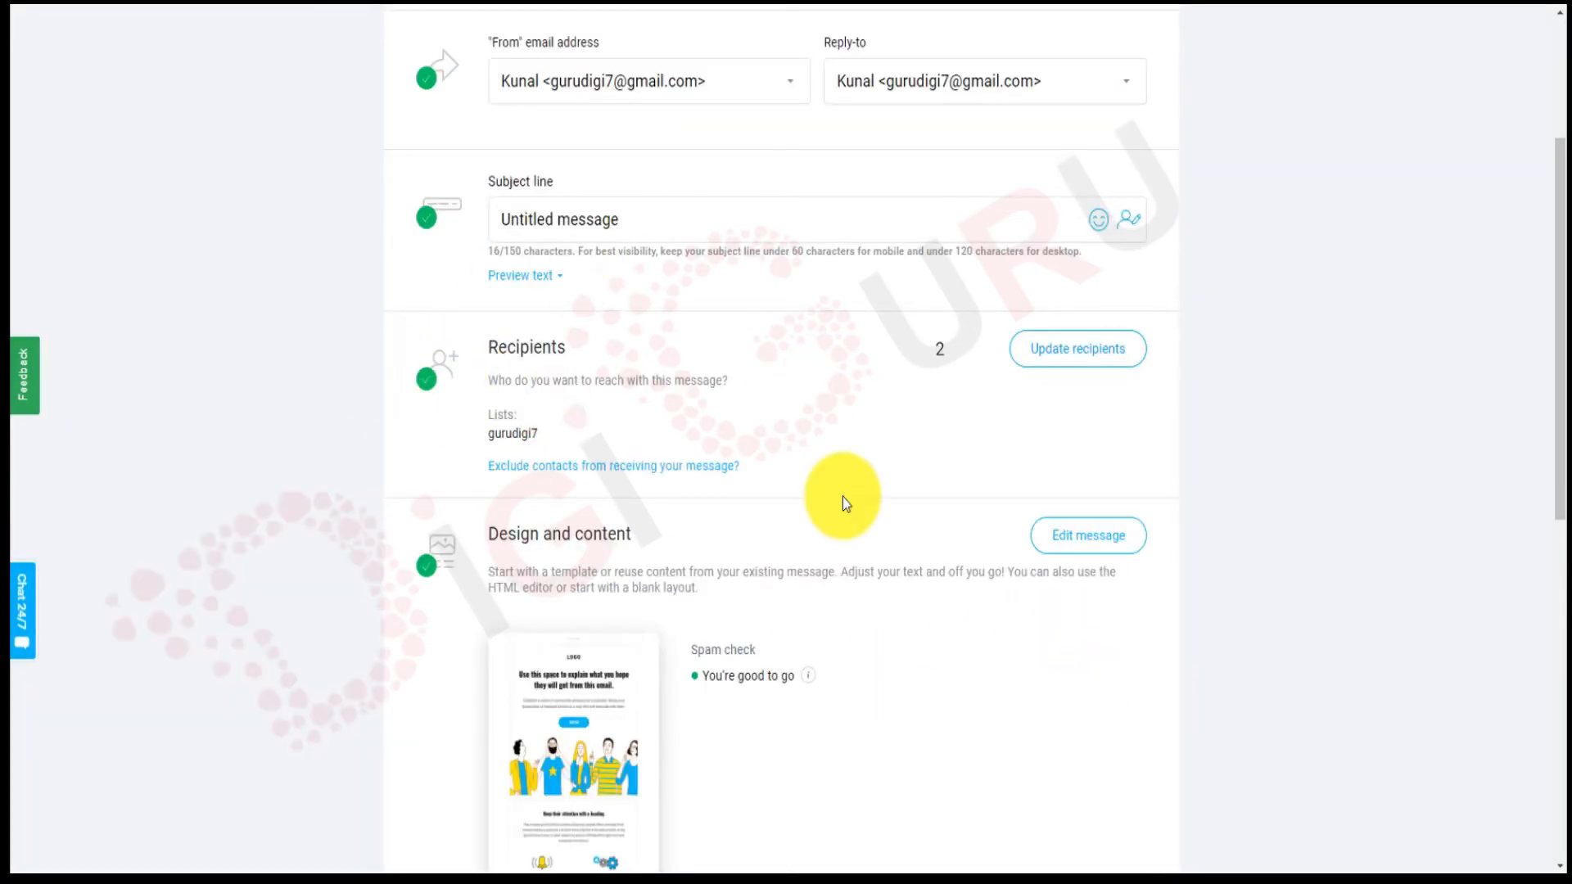
pyautogui.scroll(-8, 846, 501)
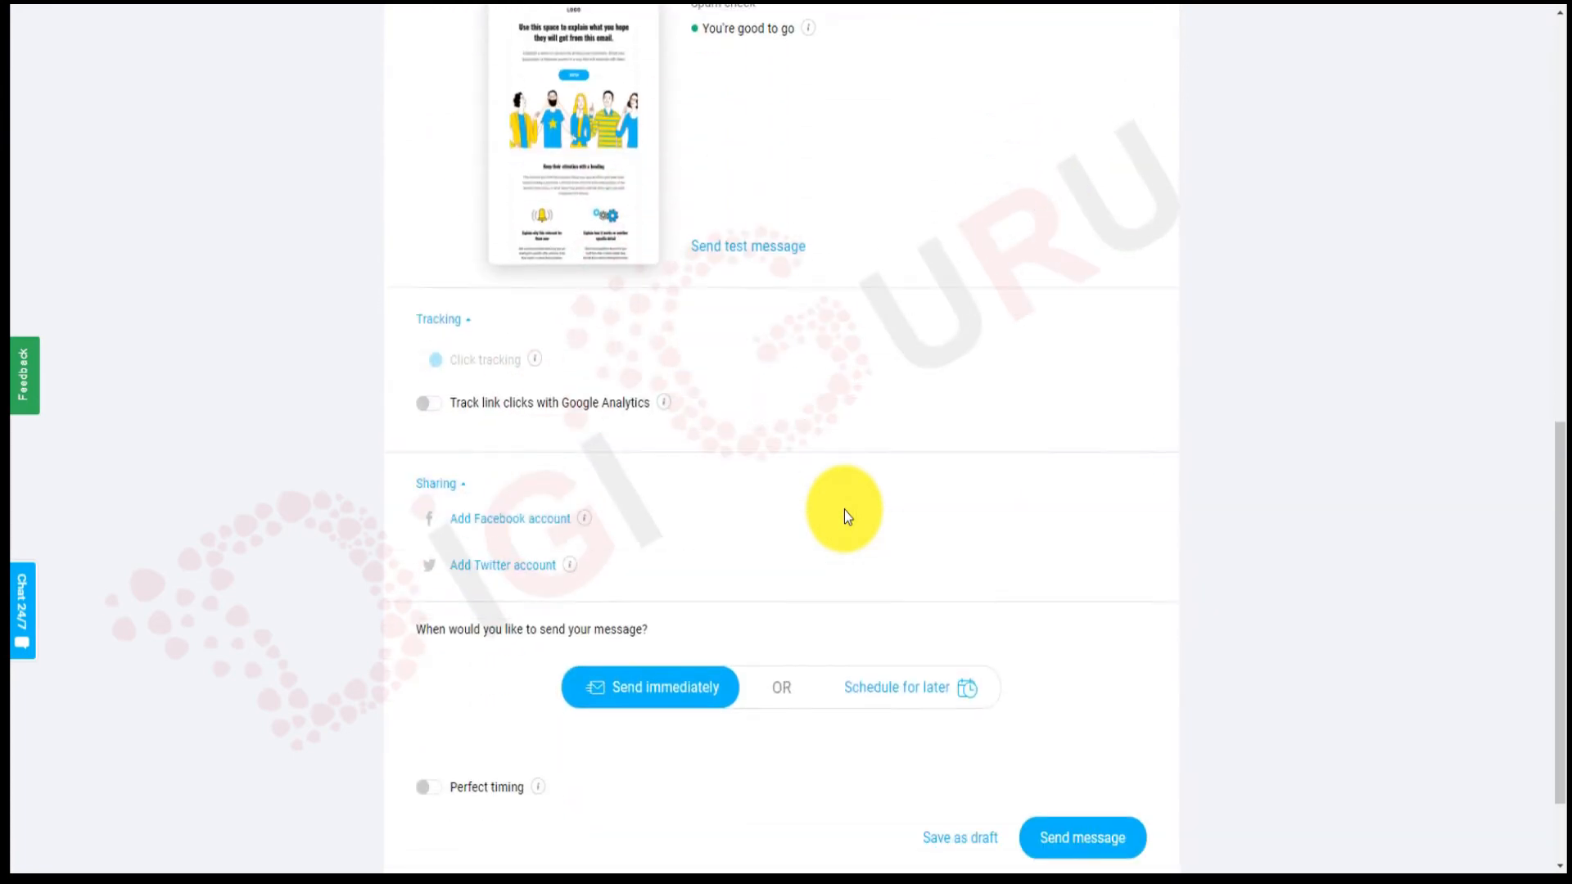
pyautogui.scroll(-2, 844, 509)
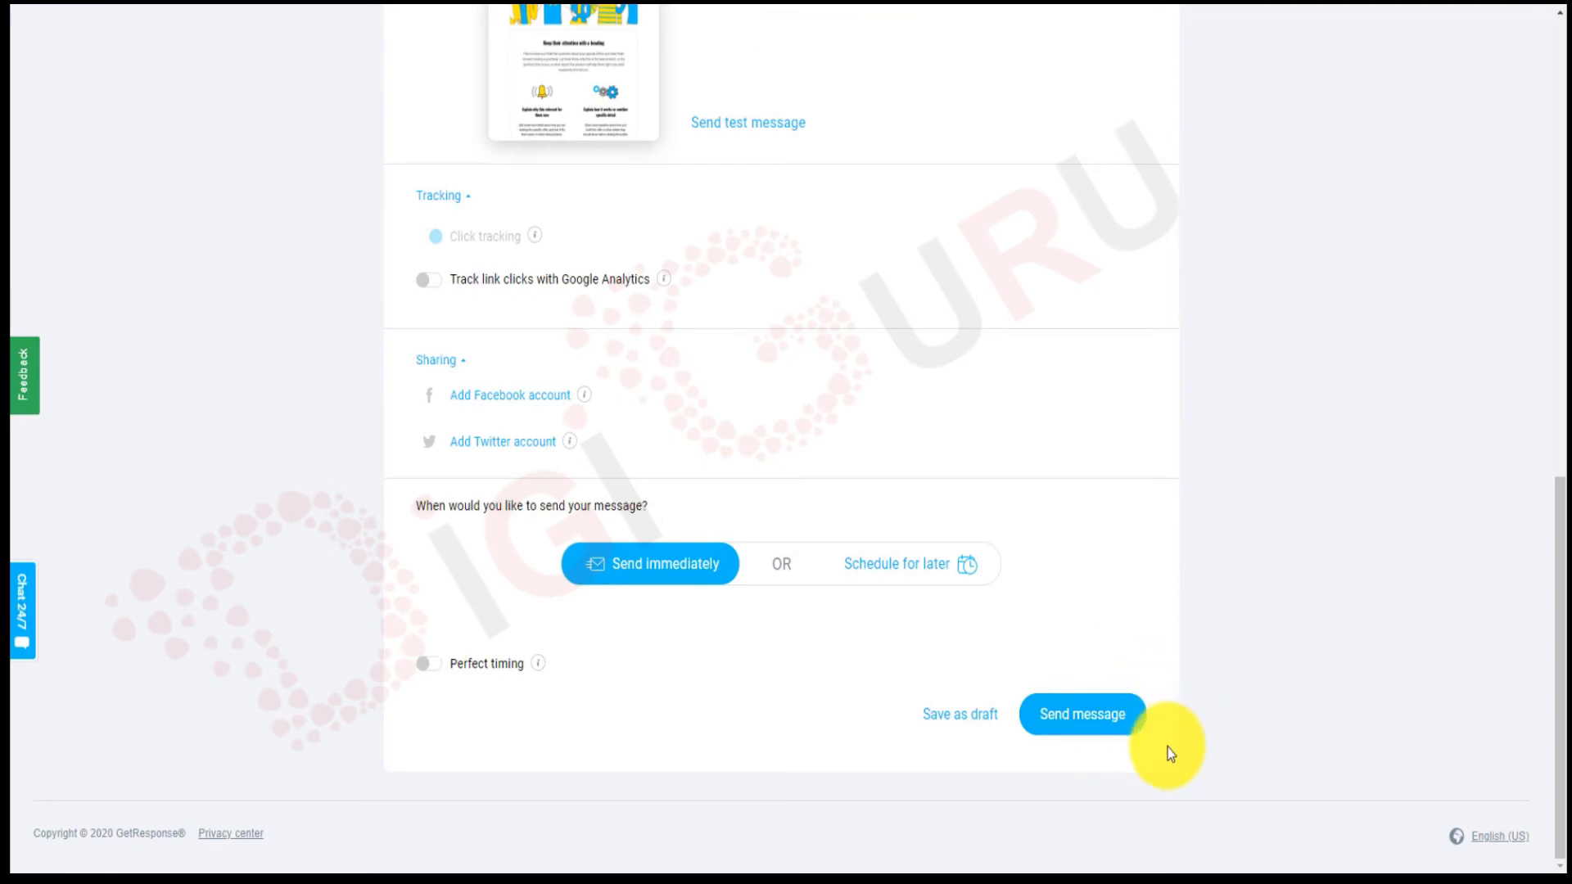
# Send the newsletter immediately, bringing up the 'Great job!' delivery countdown.
pyautogui.click(1094, 726)
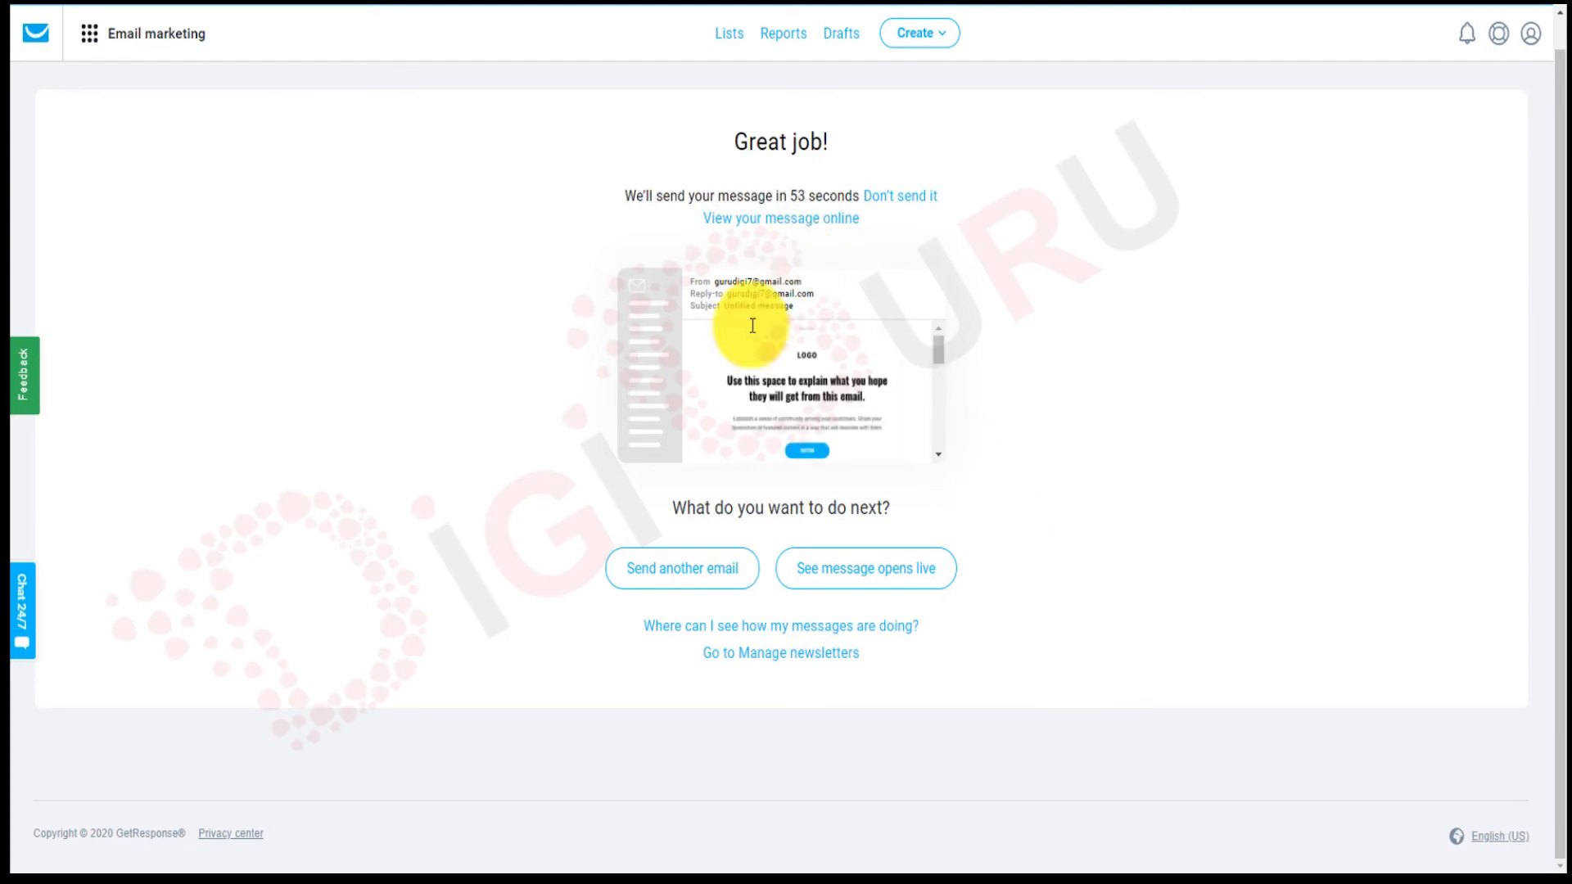
pyautogui.scroll(-10, 857, 401)
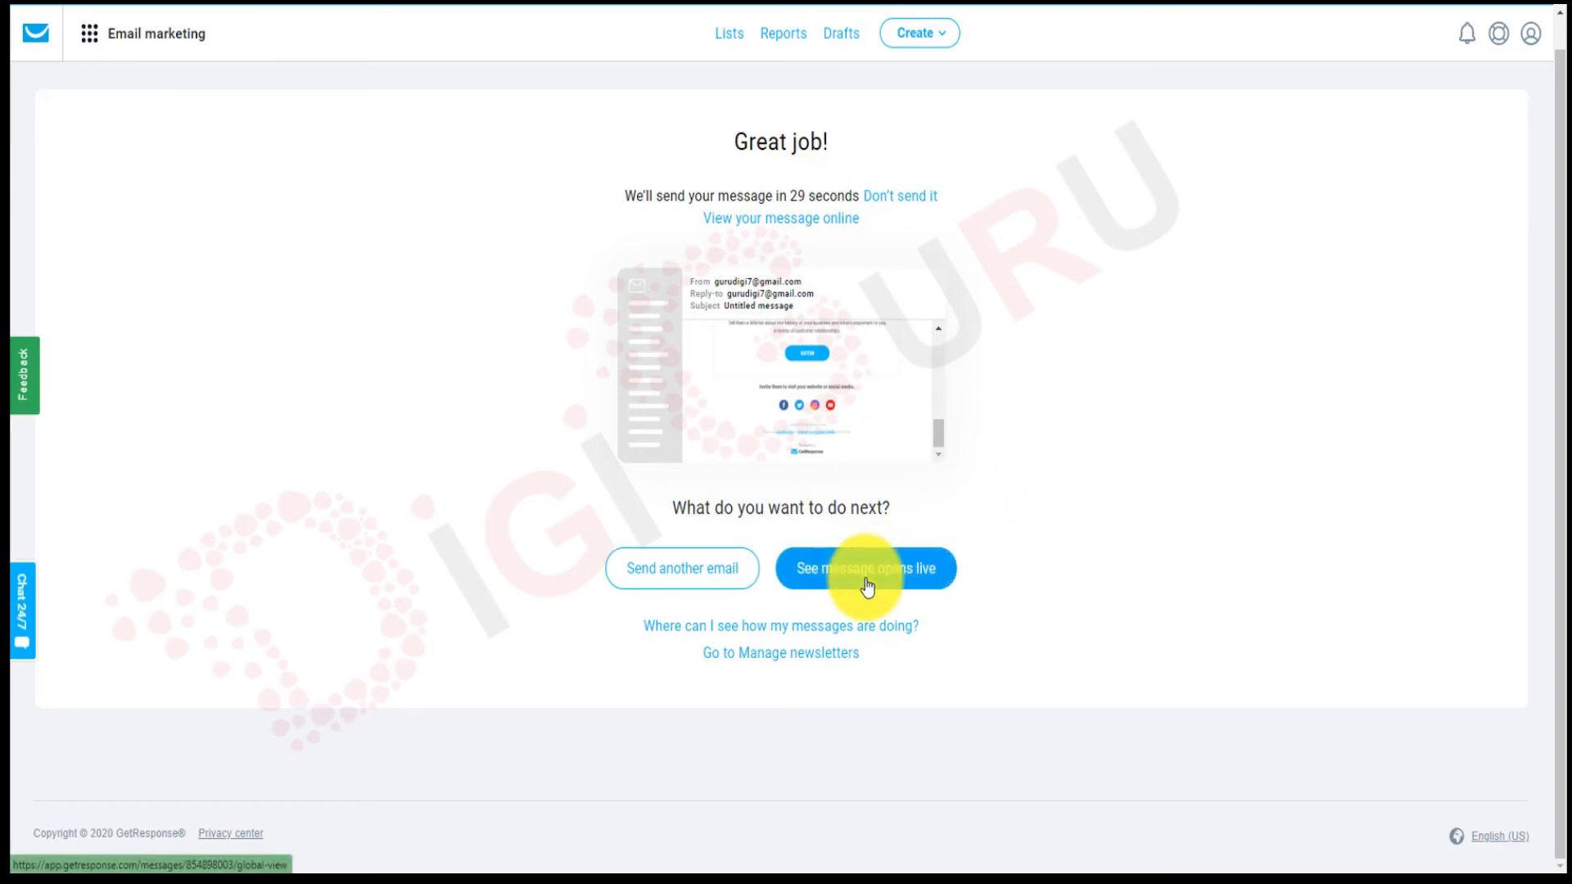
# Look over the sent newsletter's online version, then return and open the live message-opens view.
pyautogui.click(794, 220)
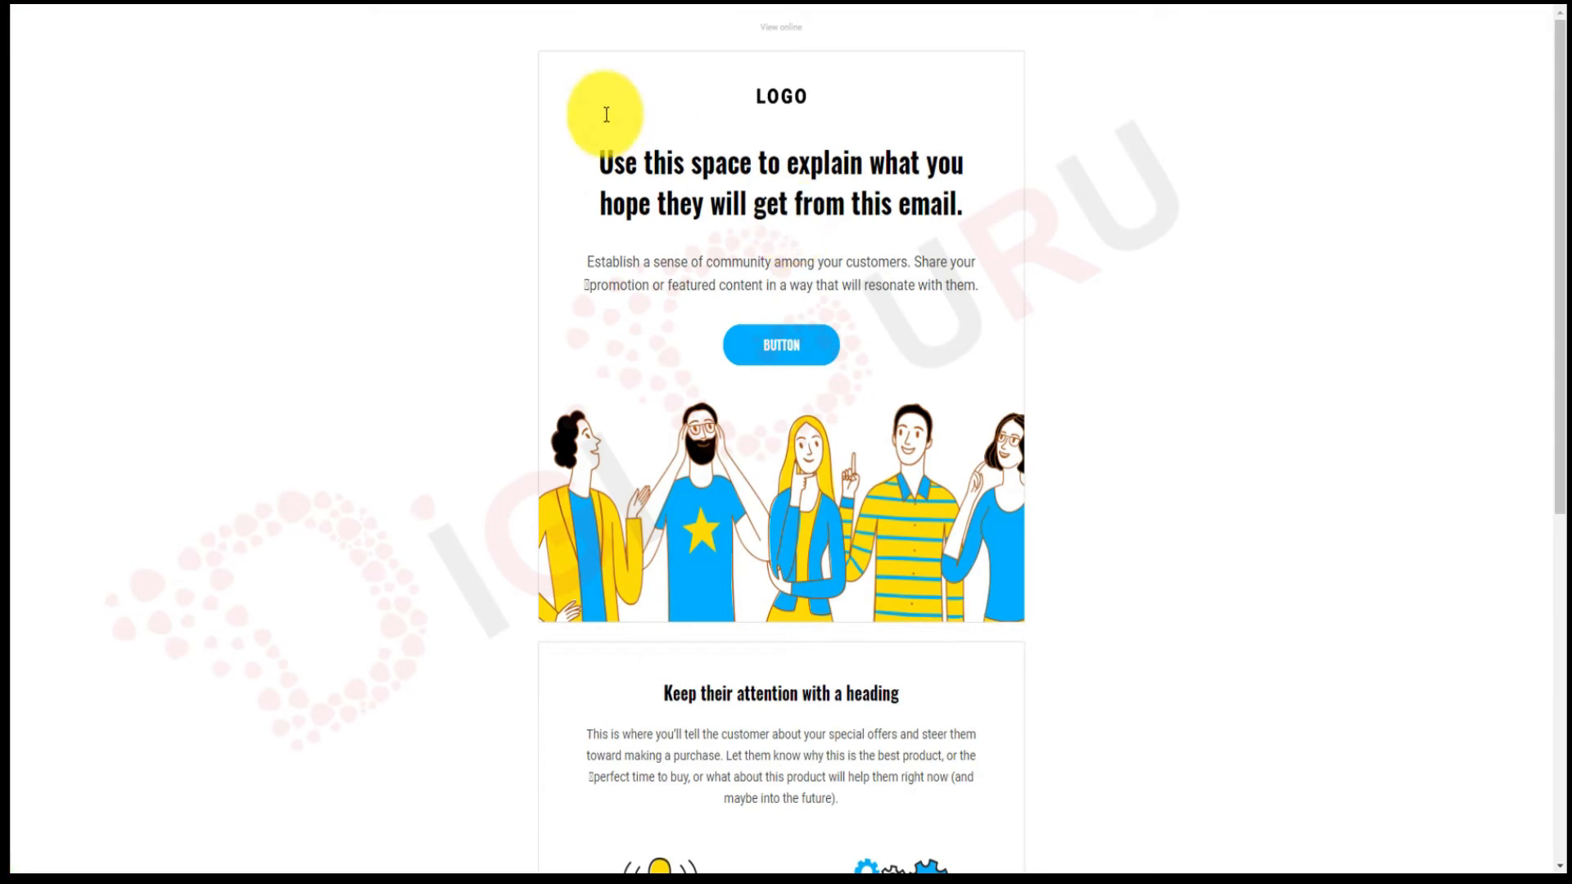
pyautogui.scroll(-7, 851, 578)
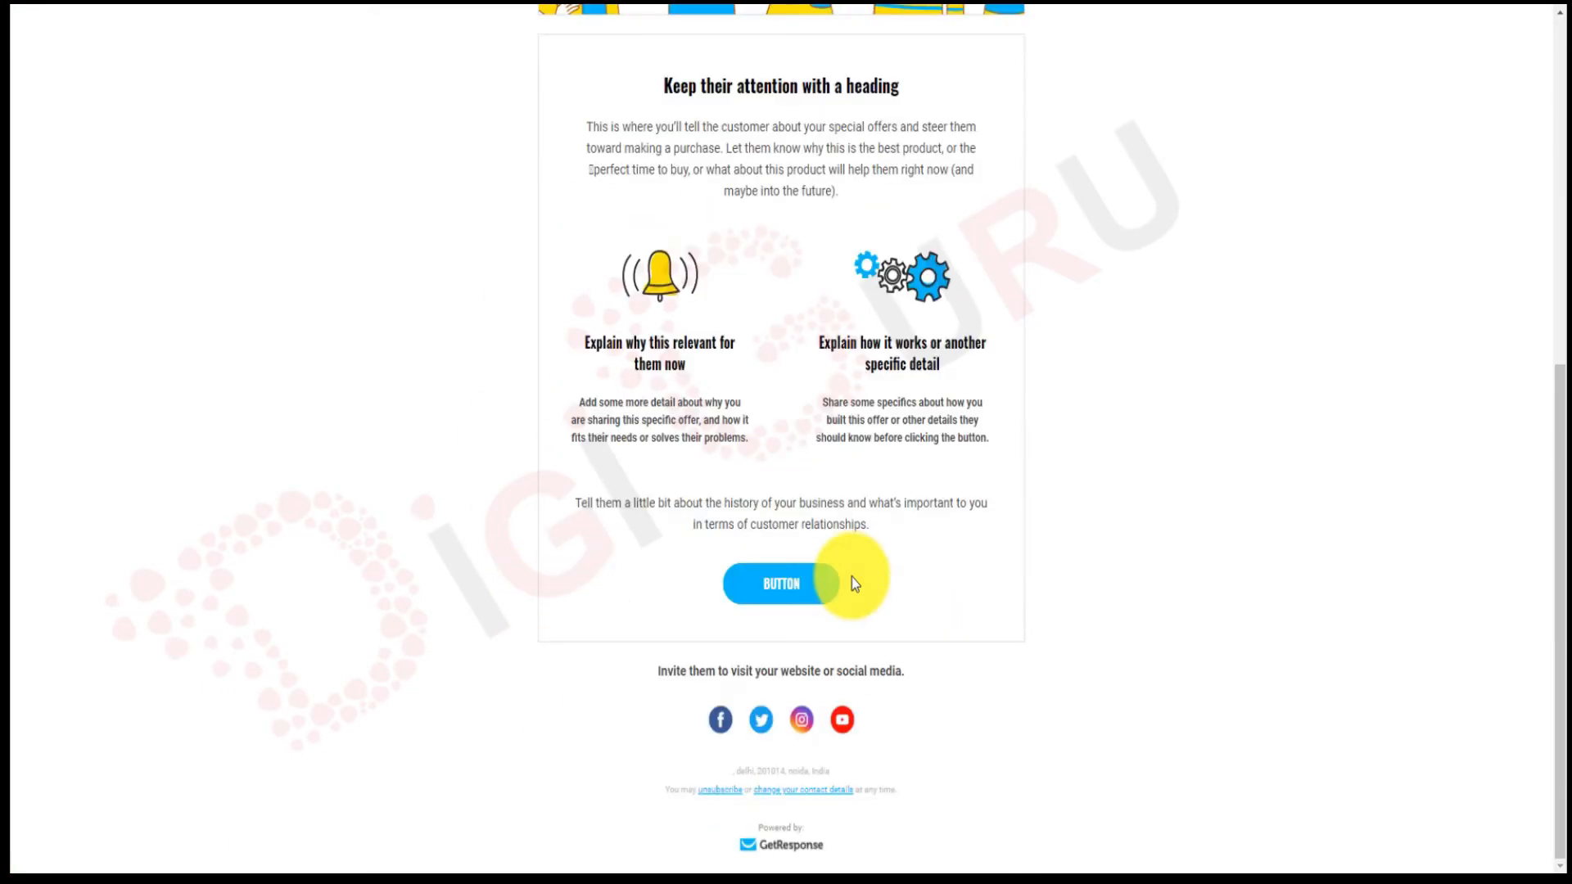
pyautogui.scroll(7, 851, 581)
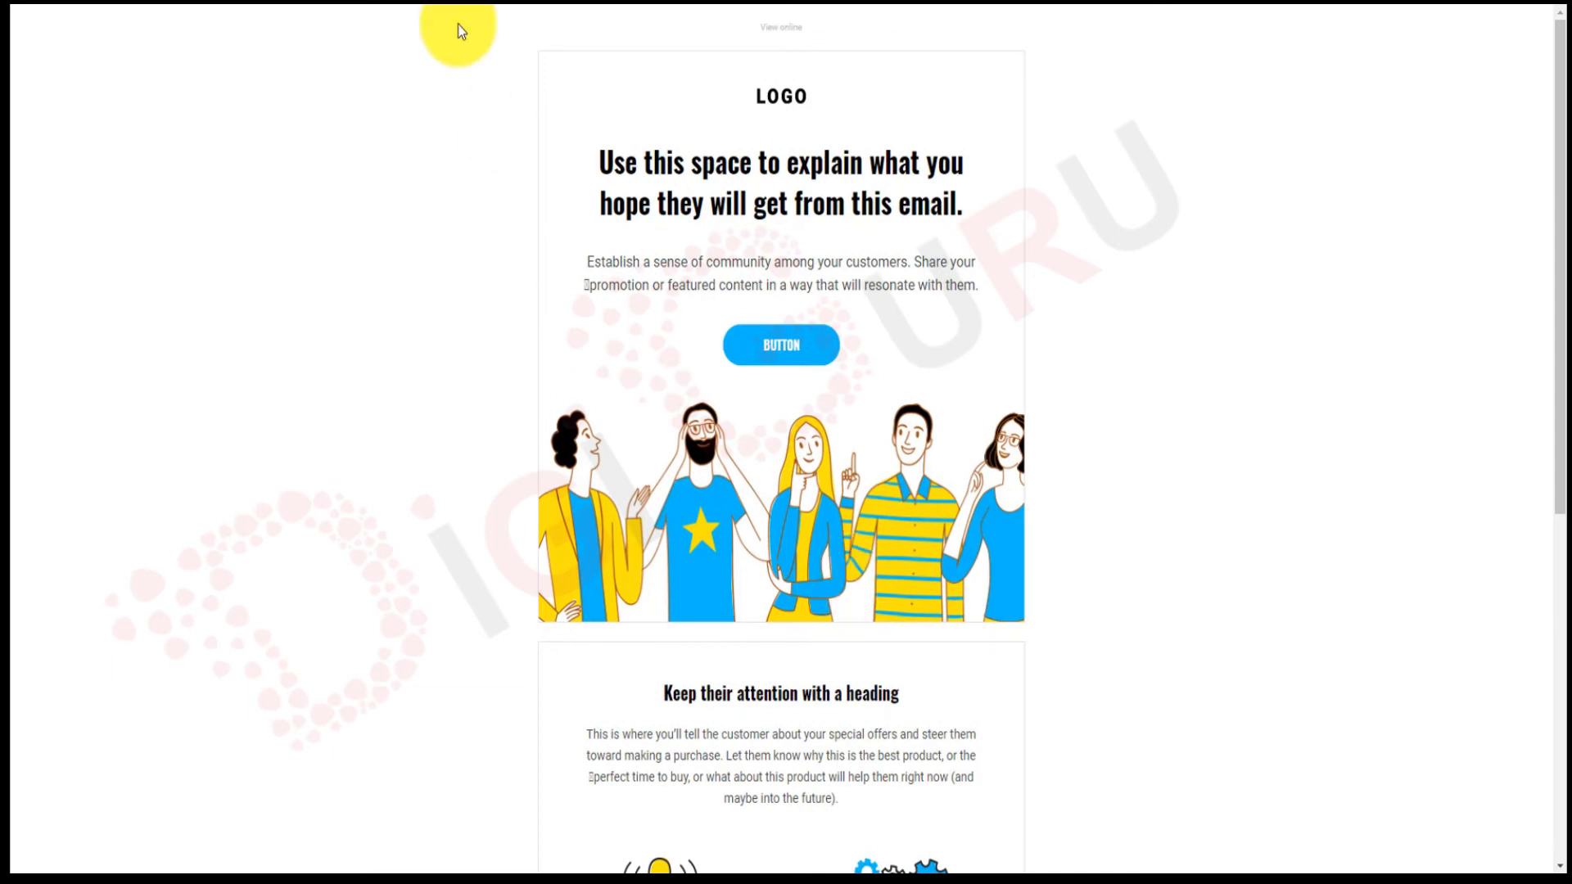
pyautogui.hotkey('ctrl', 'shift', 'Tab')
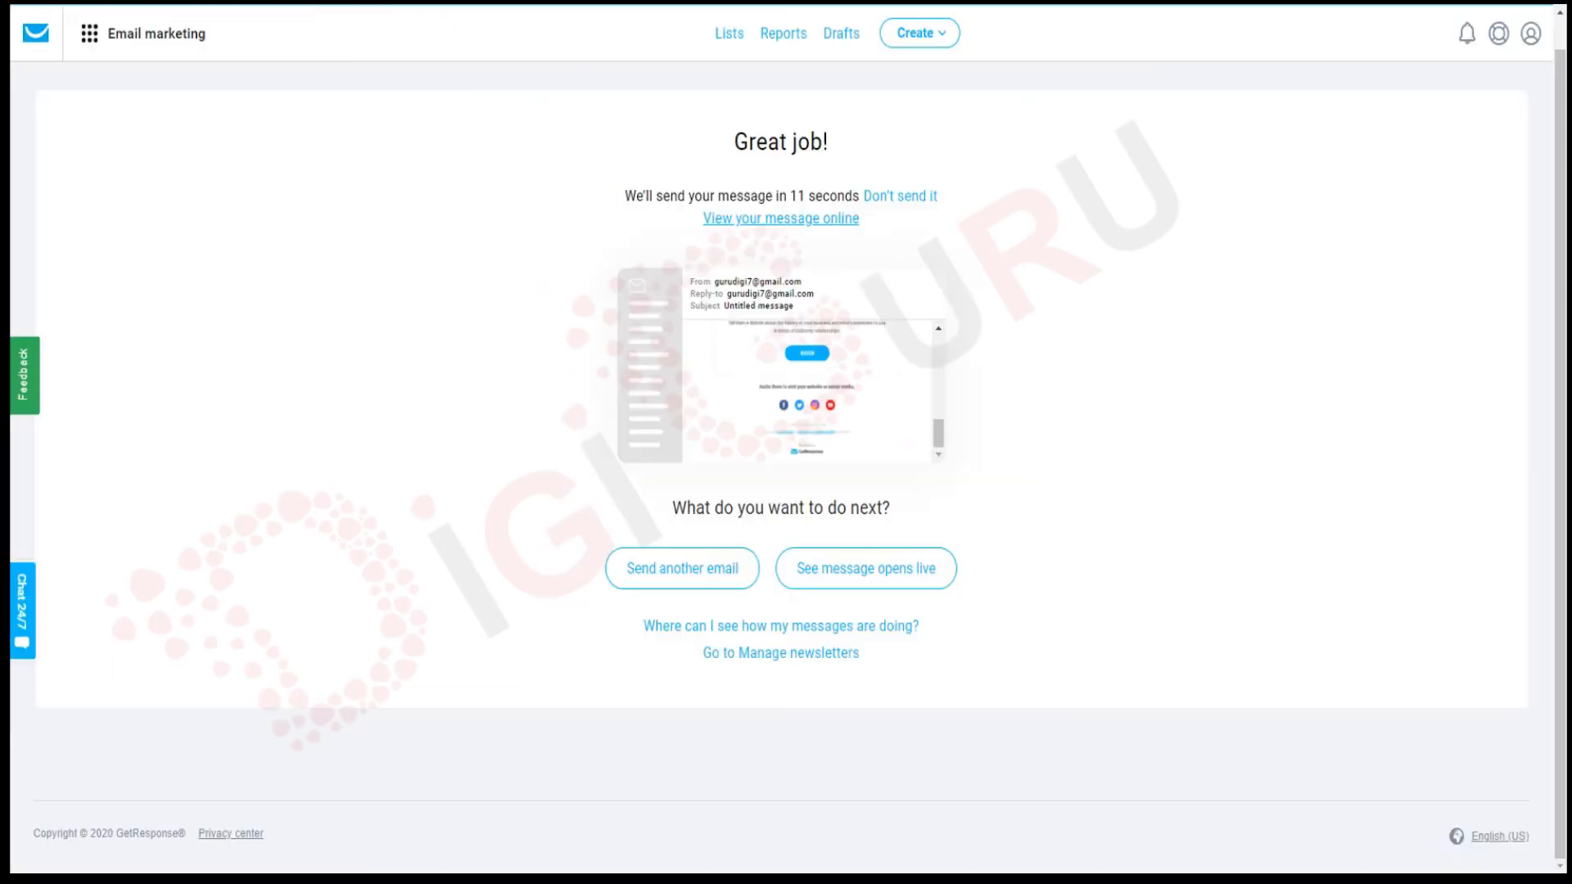
pyautogui.click(885, 579)
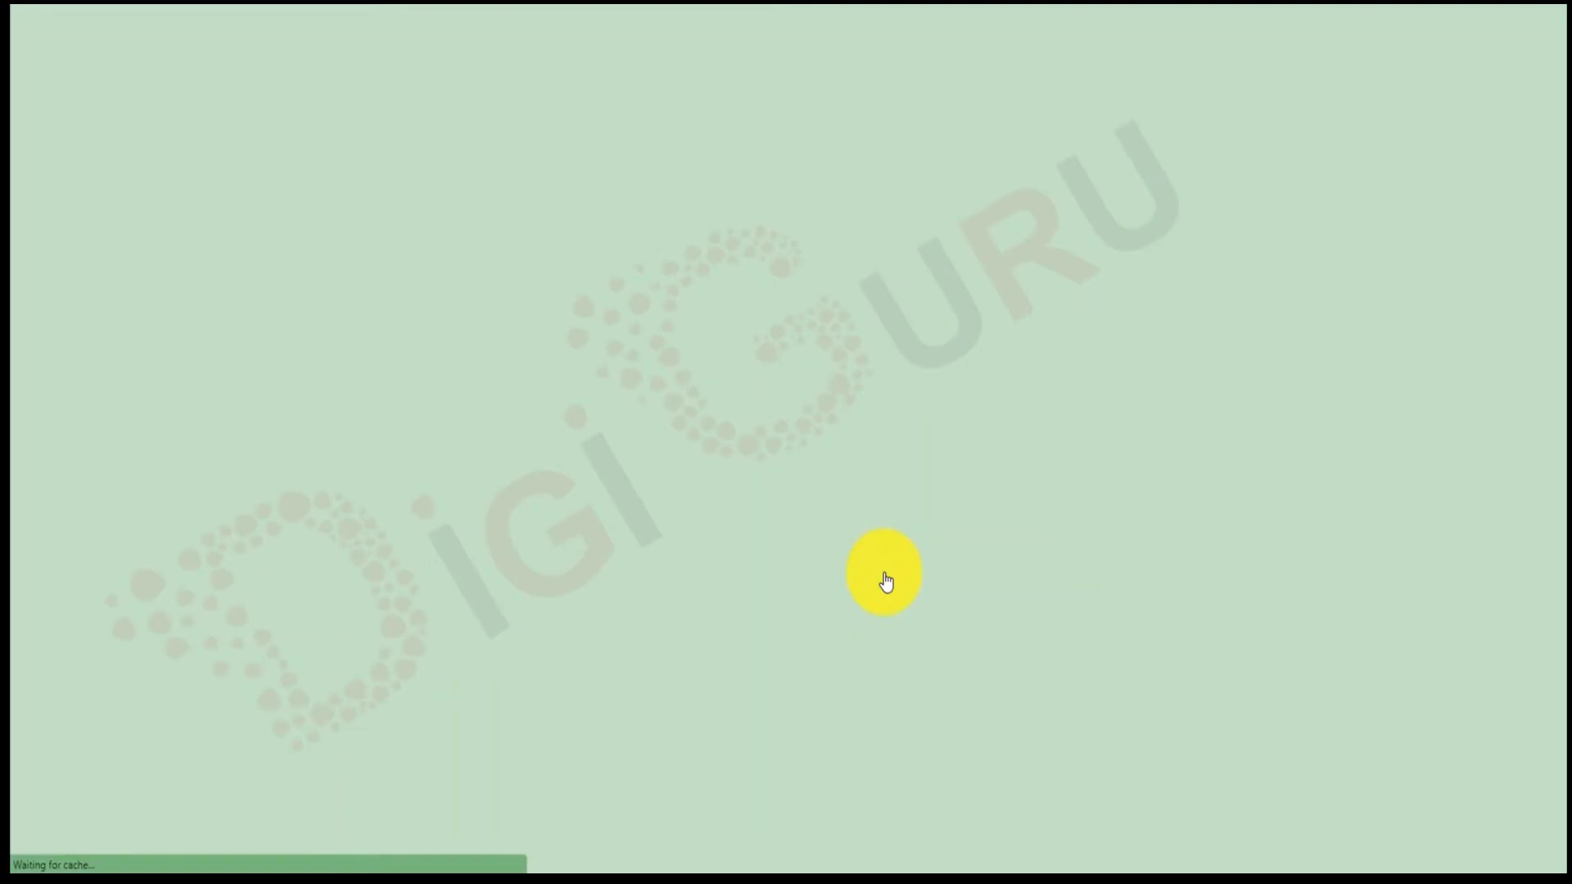
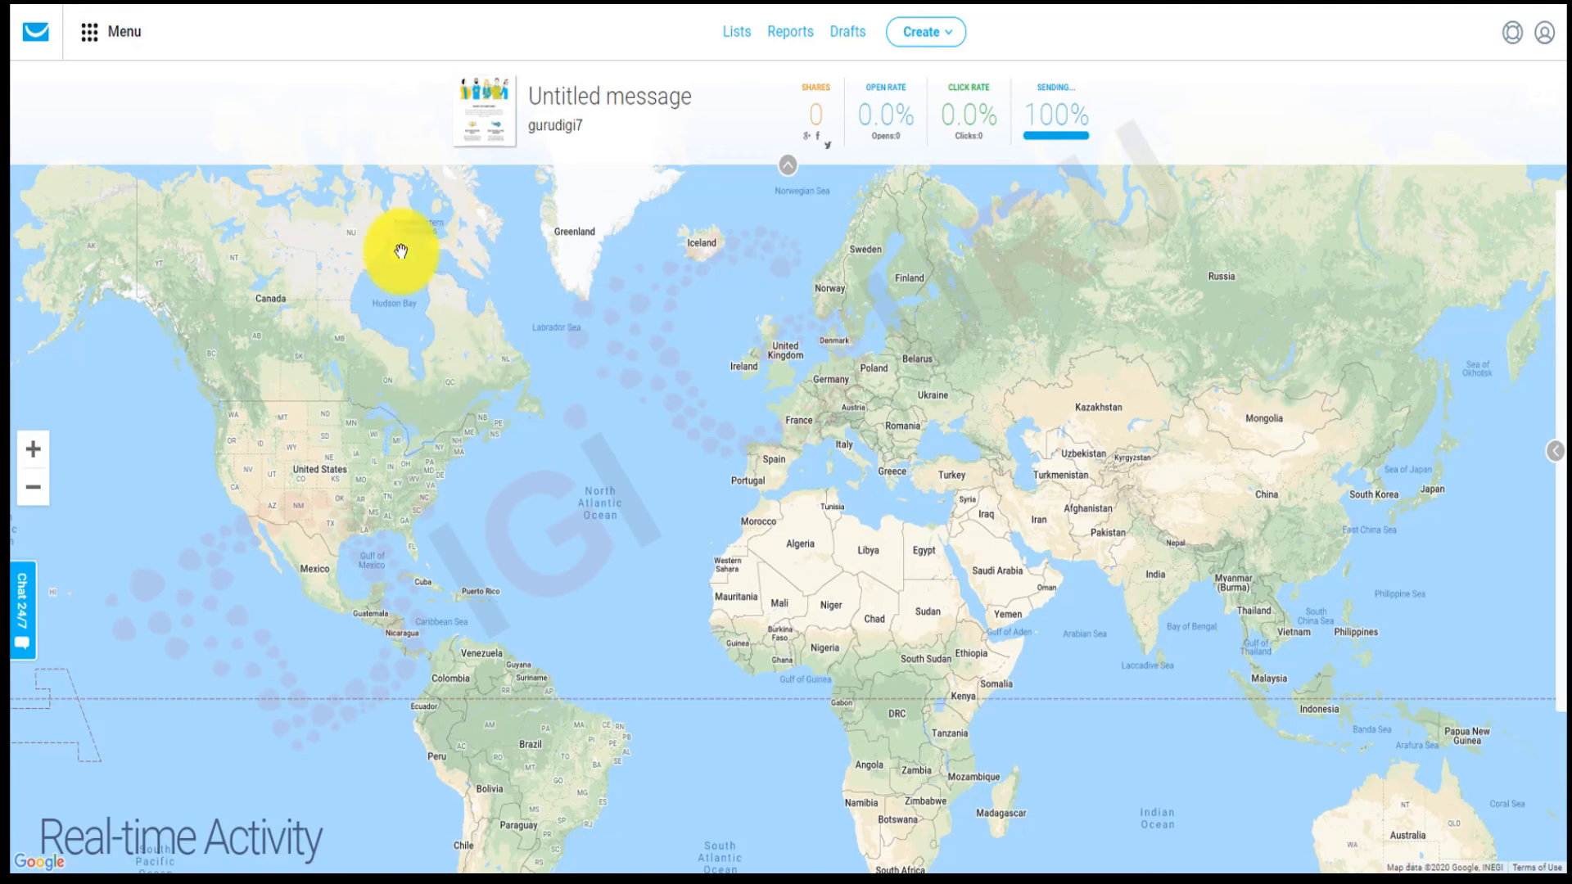
# Return from the real-time activity map to the dashboard, which shows 2 sent and 0% opened.
pyautogui.click(38, 38)
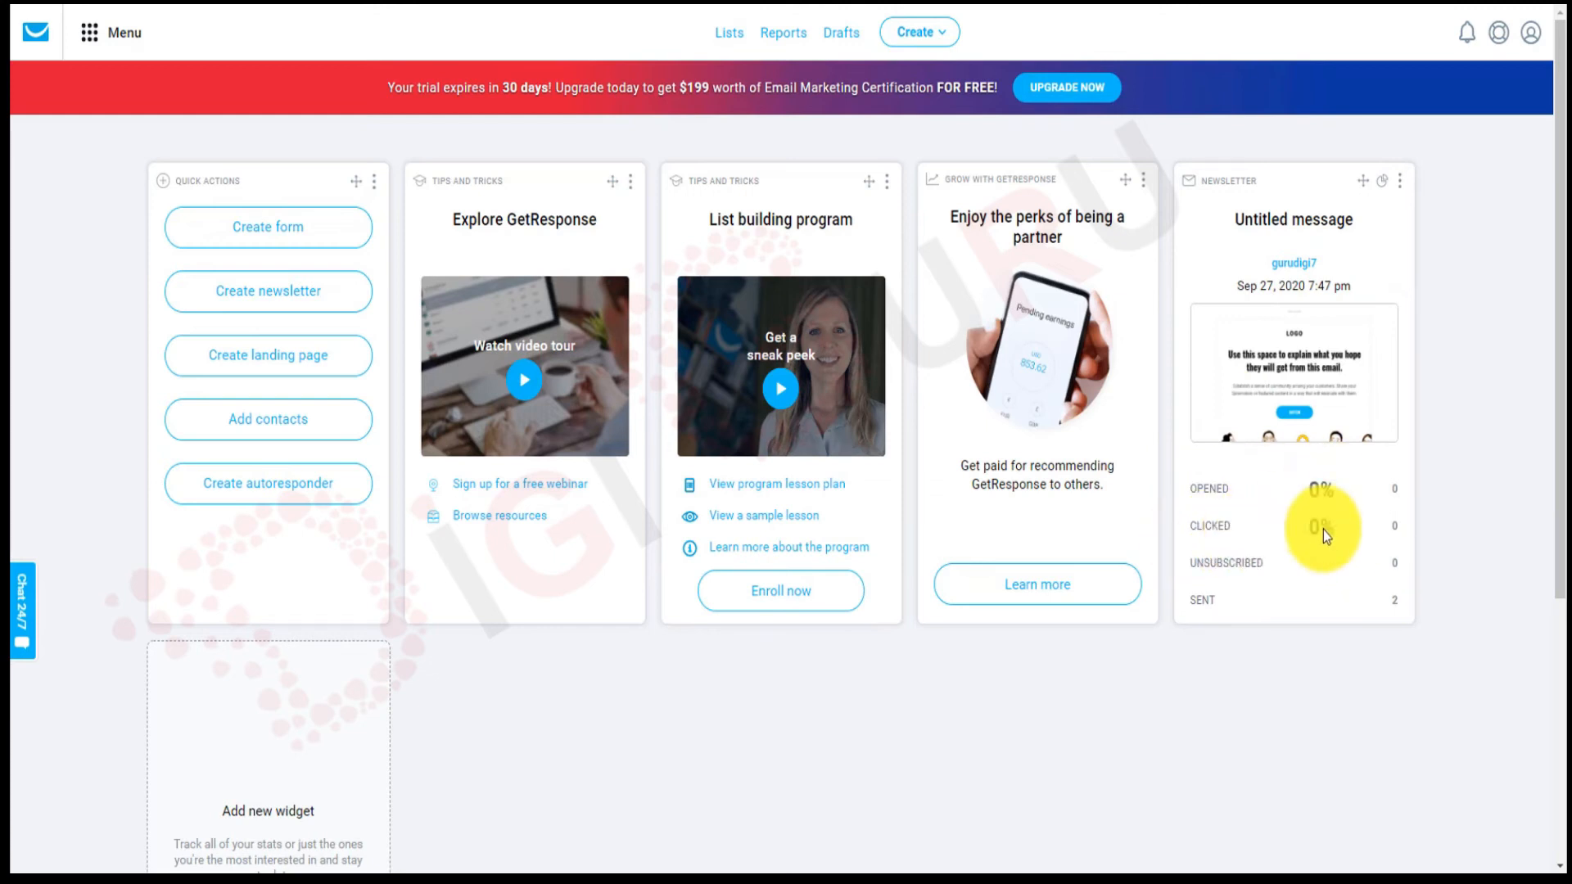
pyautogui.click(1317, 376)
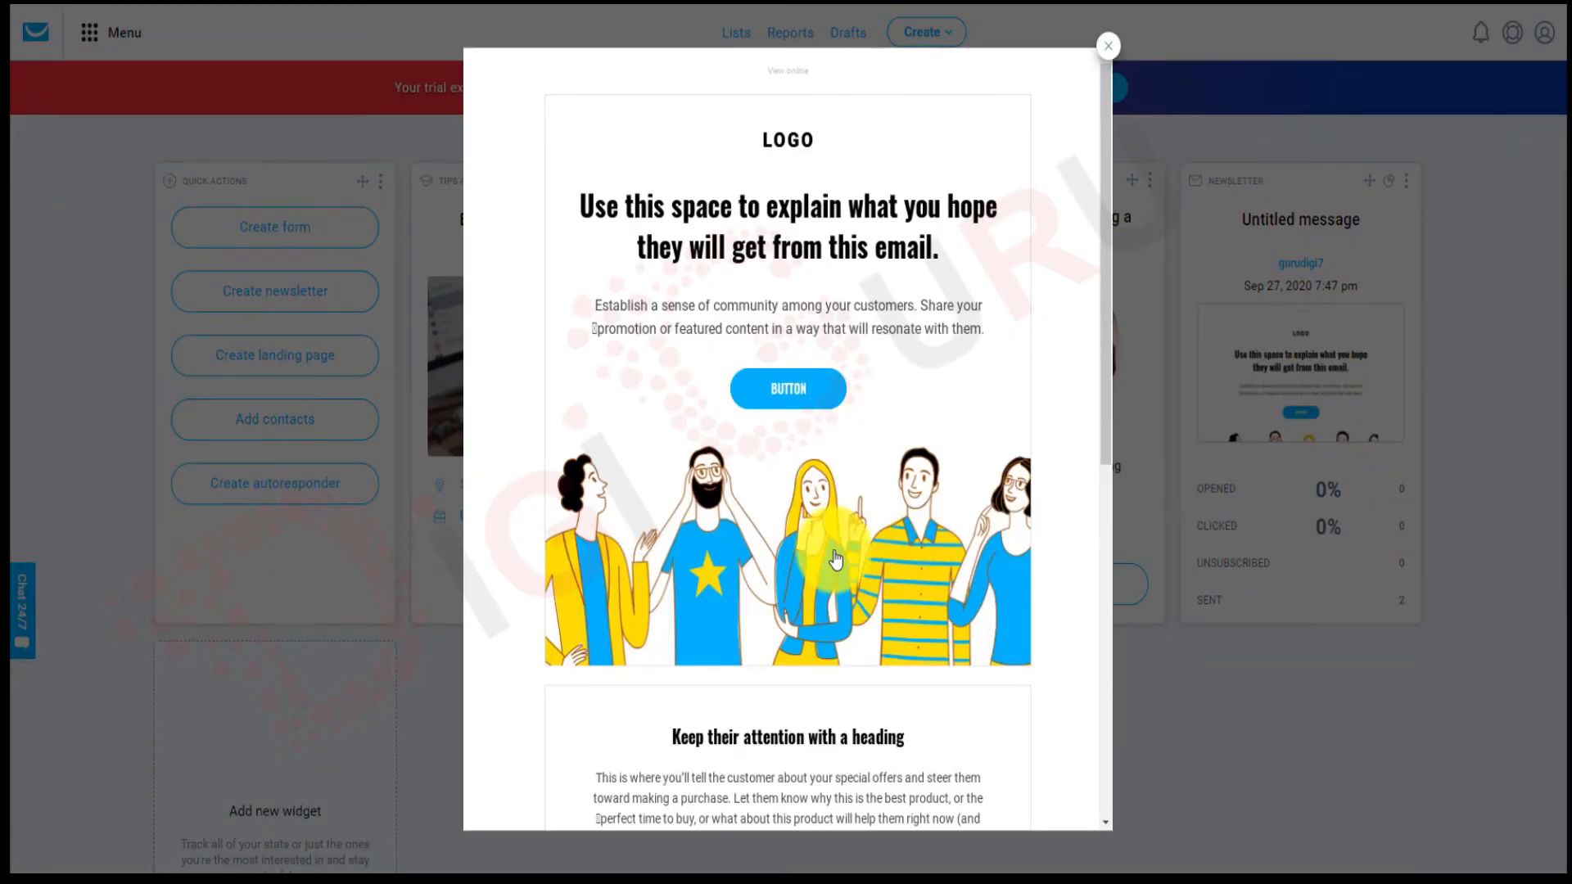
pyautogui.scroll(-8, 835, 559)
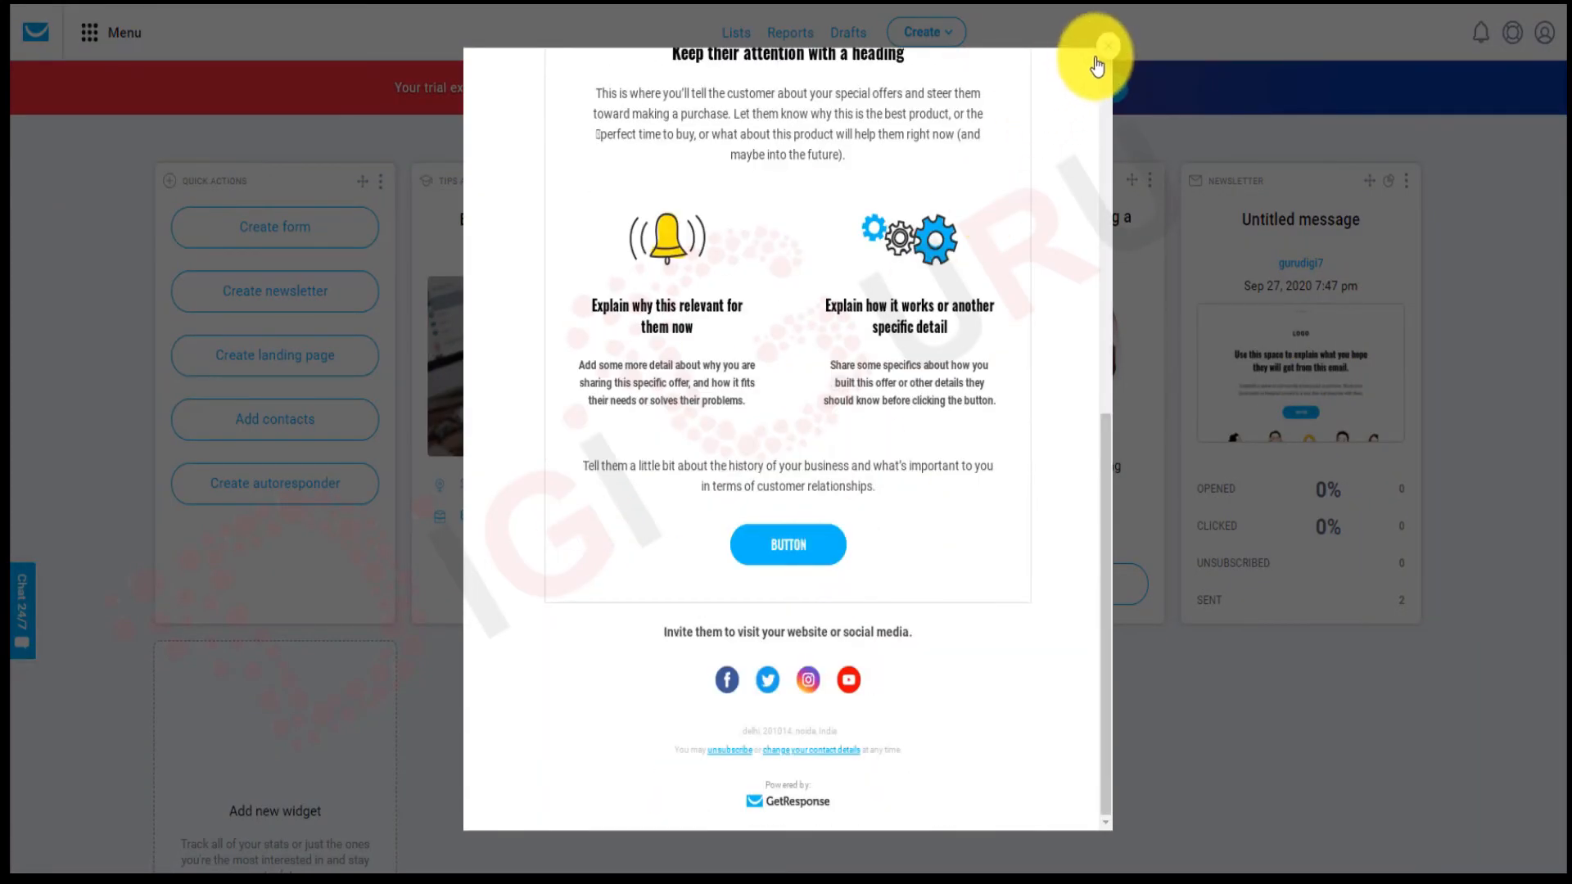
pyautogui.click(1232, 463)
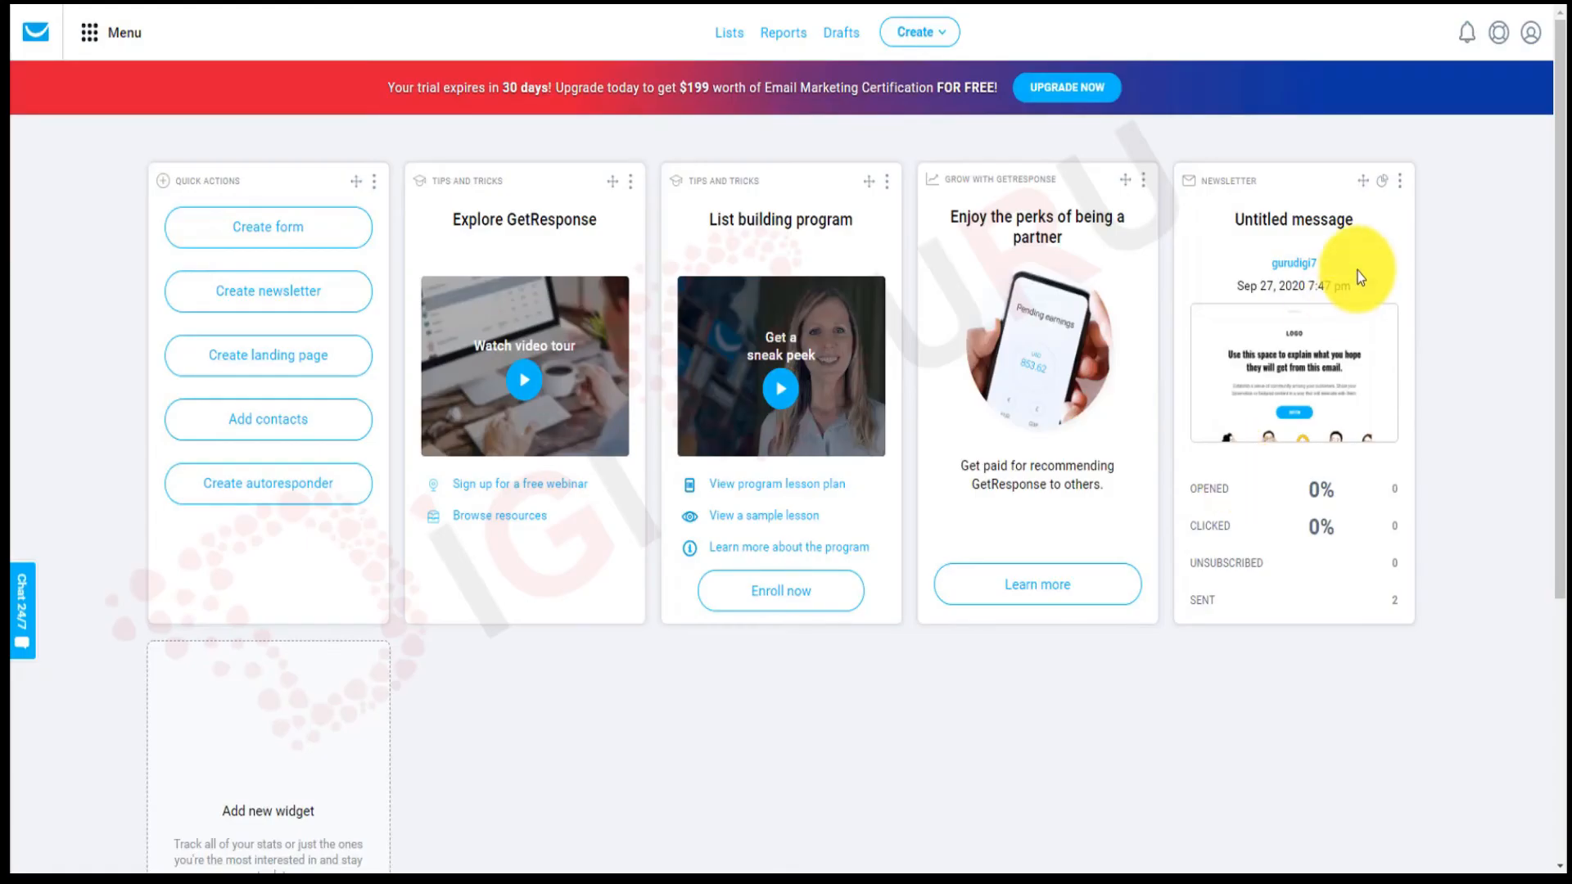
pyautogui.click(1401, 183)
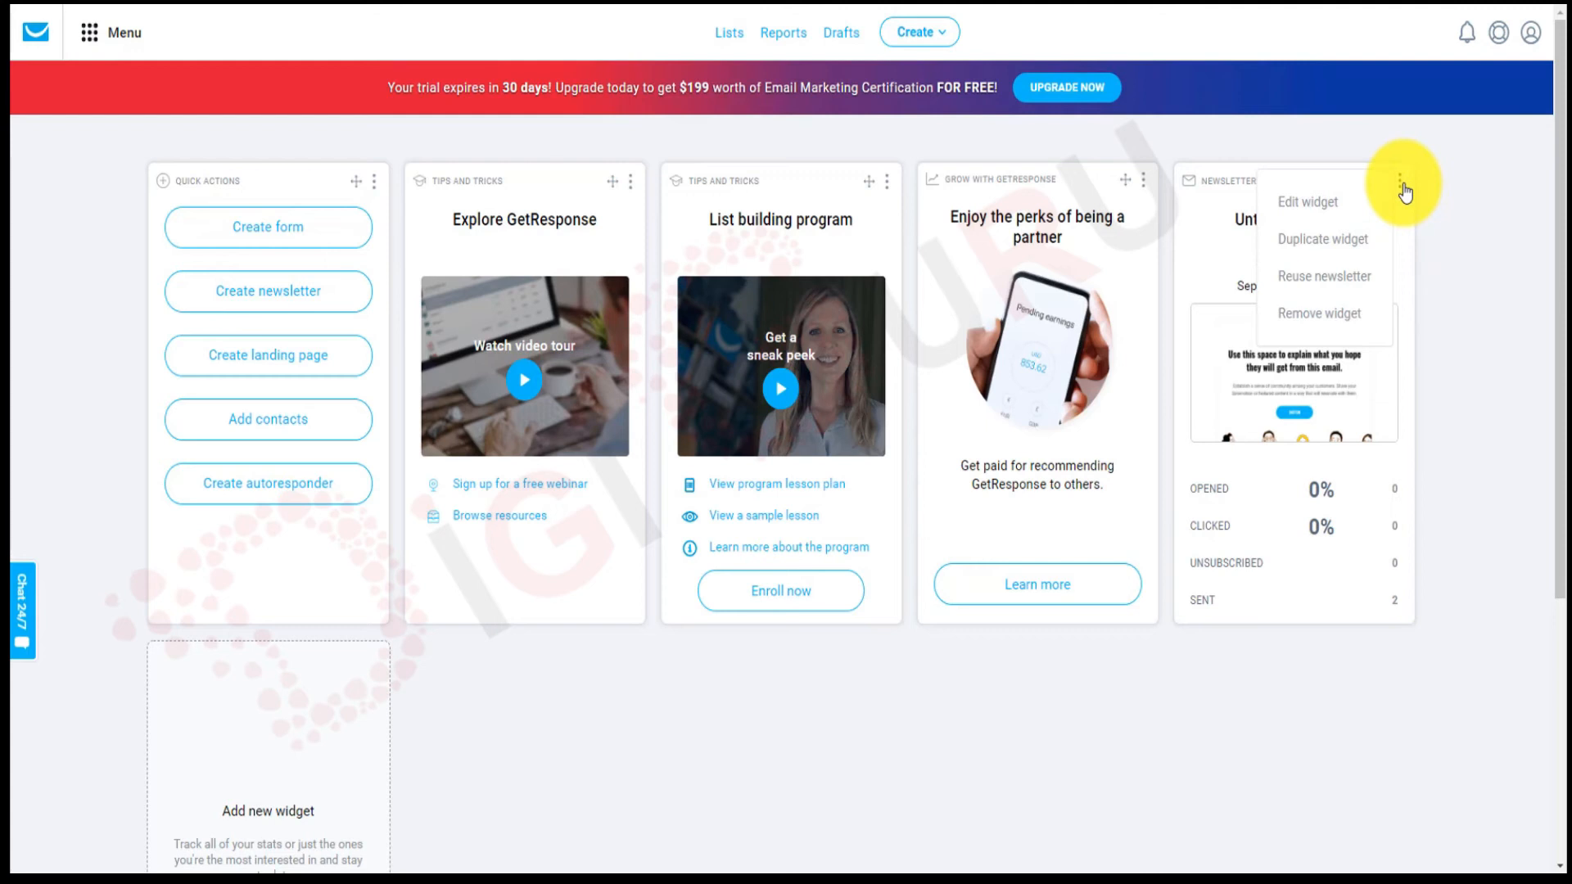
pyautogui.click(1400, 184)
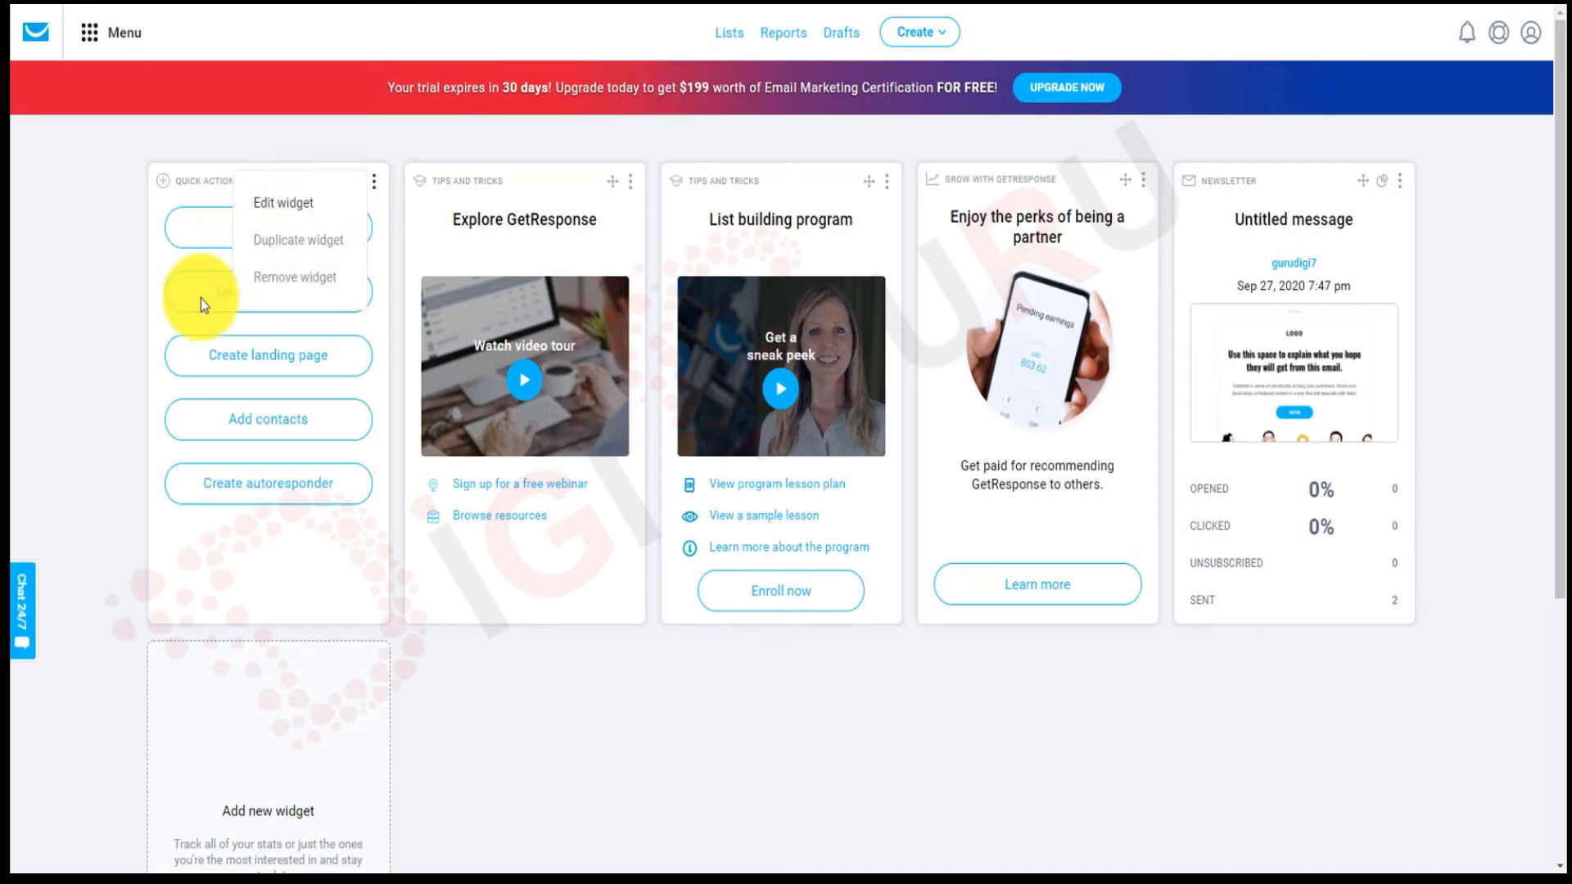
# Reach the 'Expand your contact database' form through the Lists overview's Add contacts button.
pyautogui.click(275, 423)
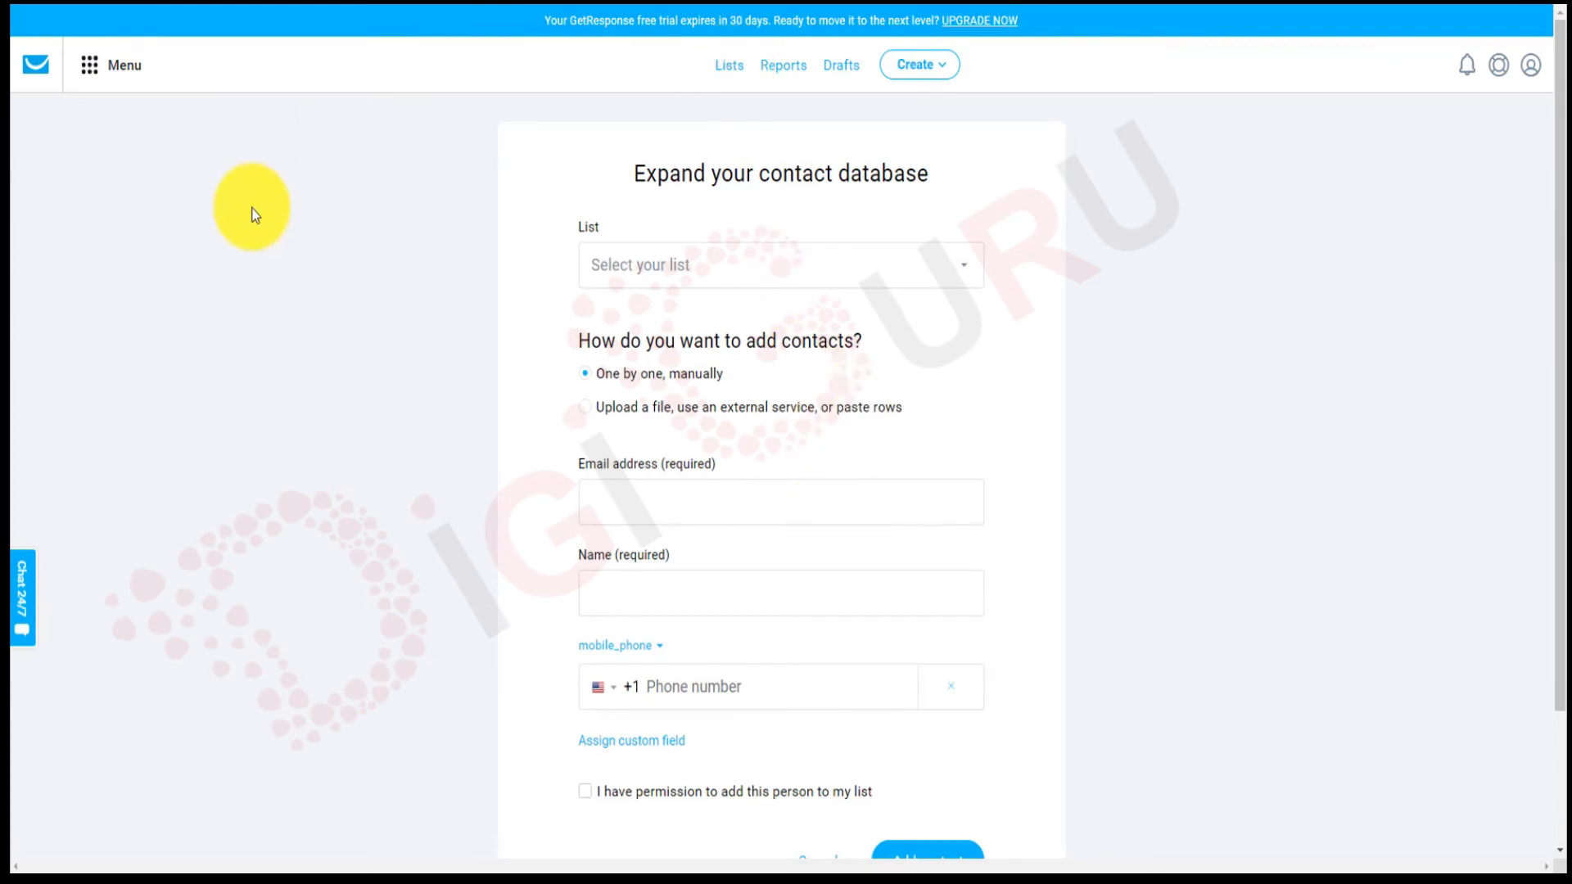
pyautogui.click(25, 62)
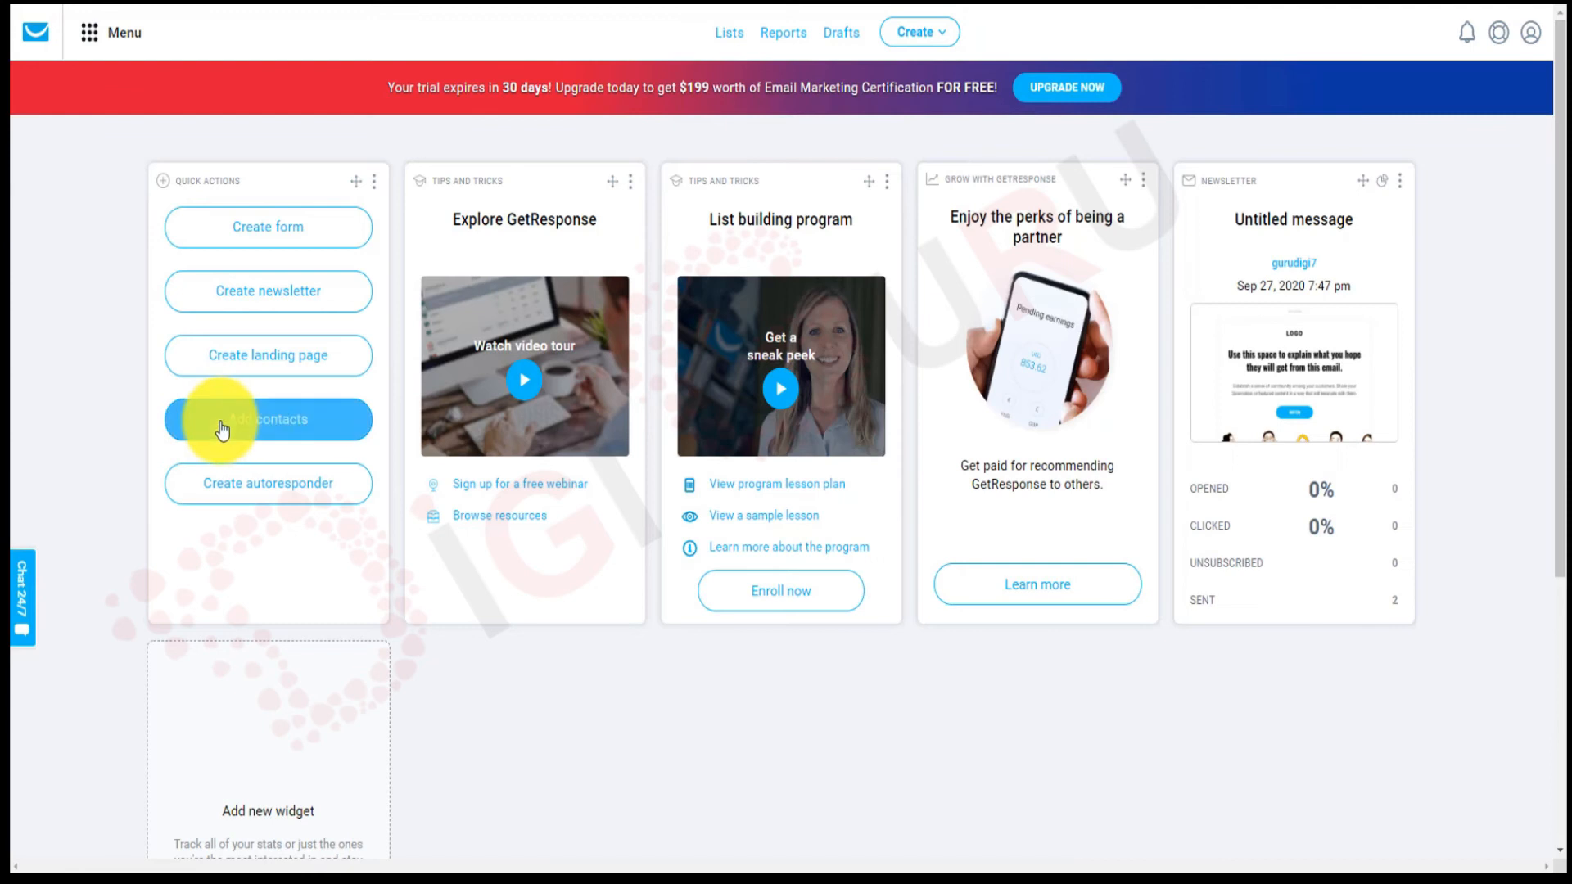
pyautogui.click(727, 34)
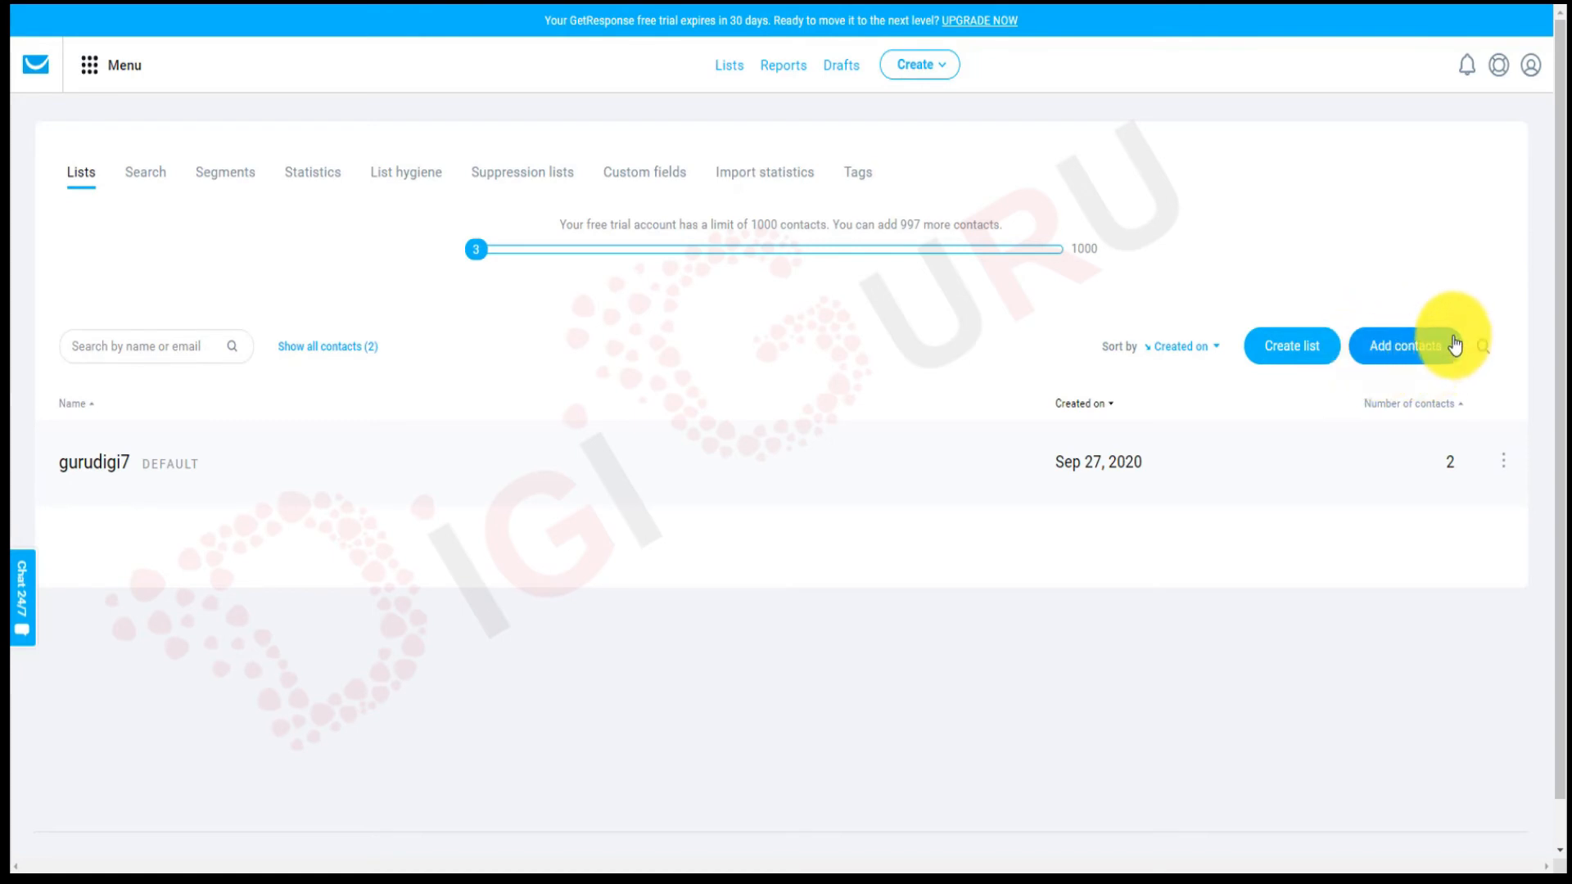
pyautogui.click(1399, 350)
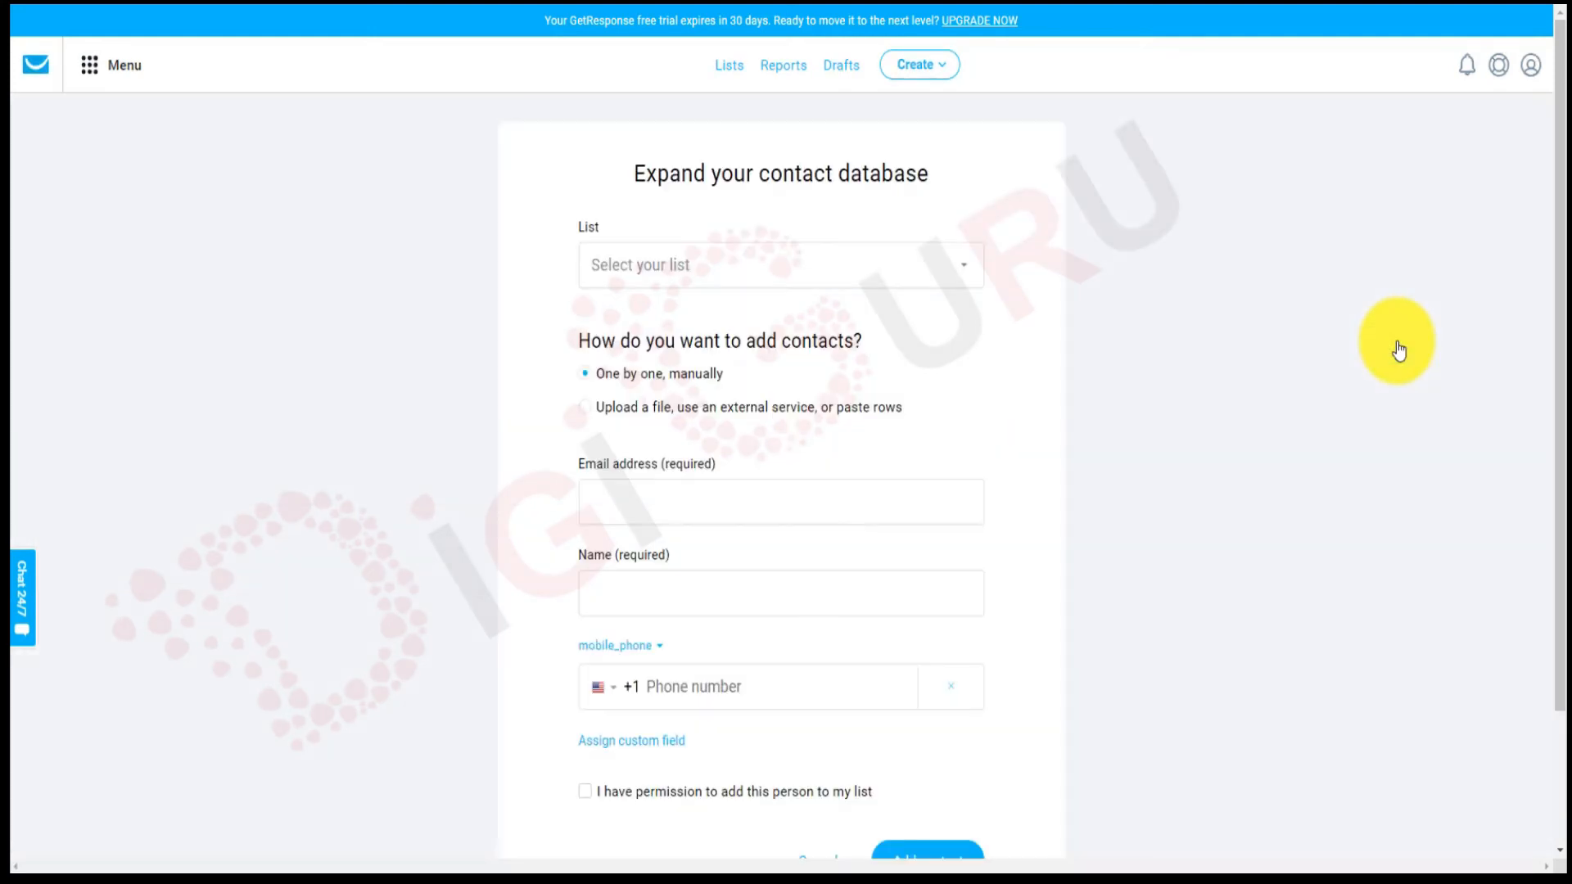
pyautogui.scroll(-1, 1063, 248)
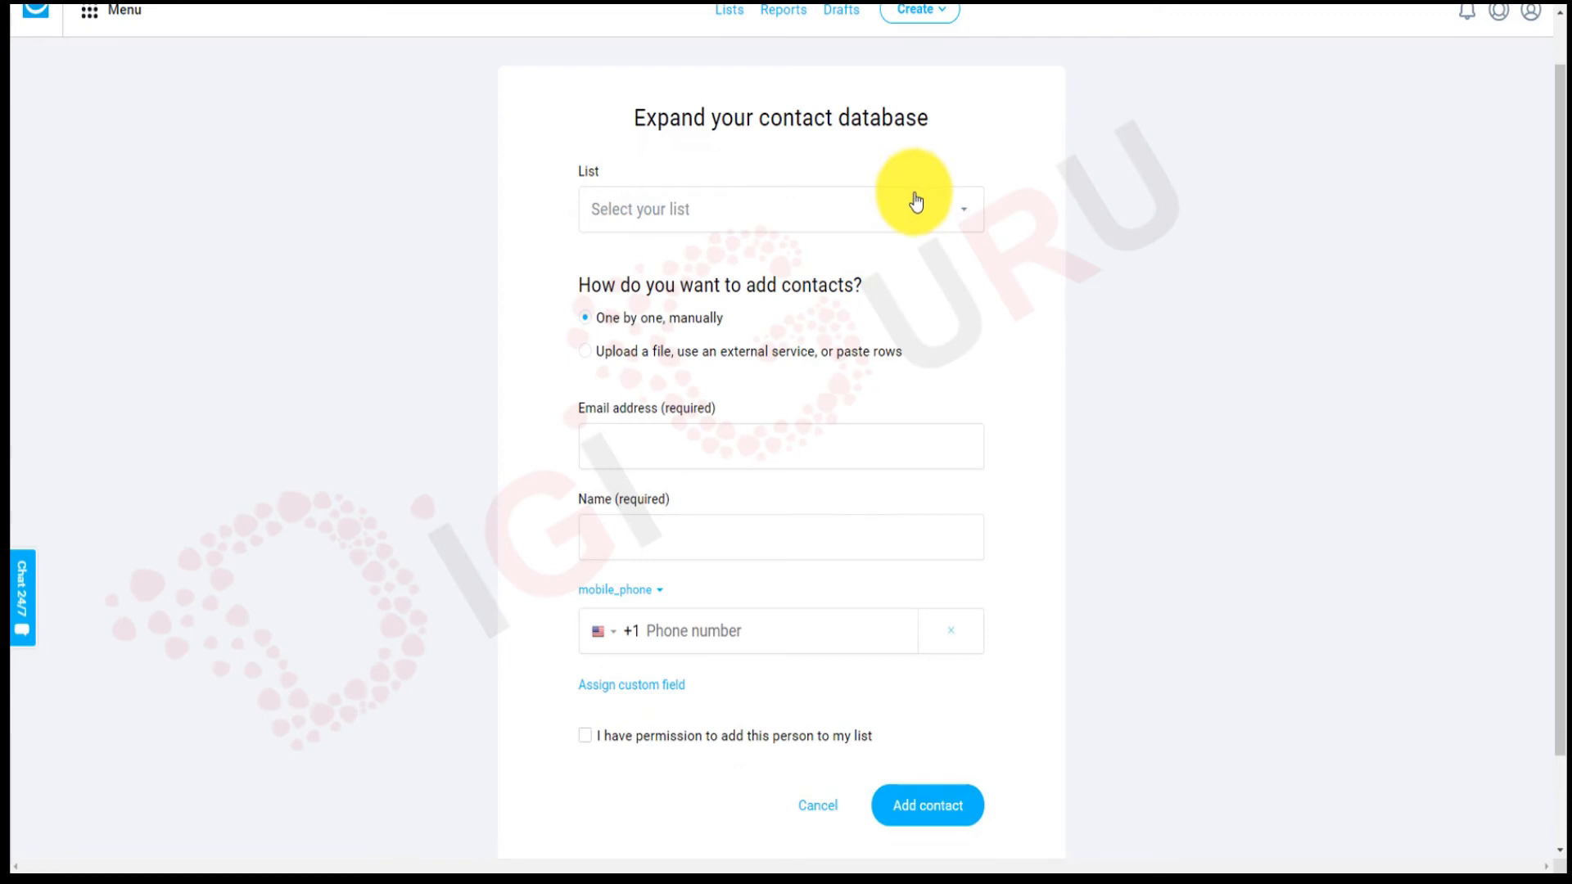
# Target the gurudigi7 list and keep the 'One by one, manually' adding method.
pyautogui.click(938, 228)
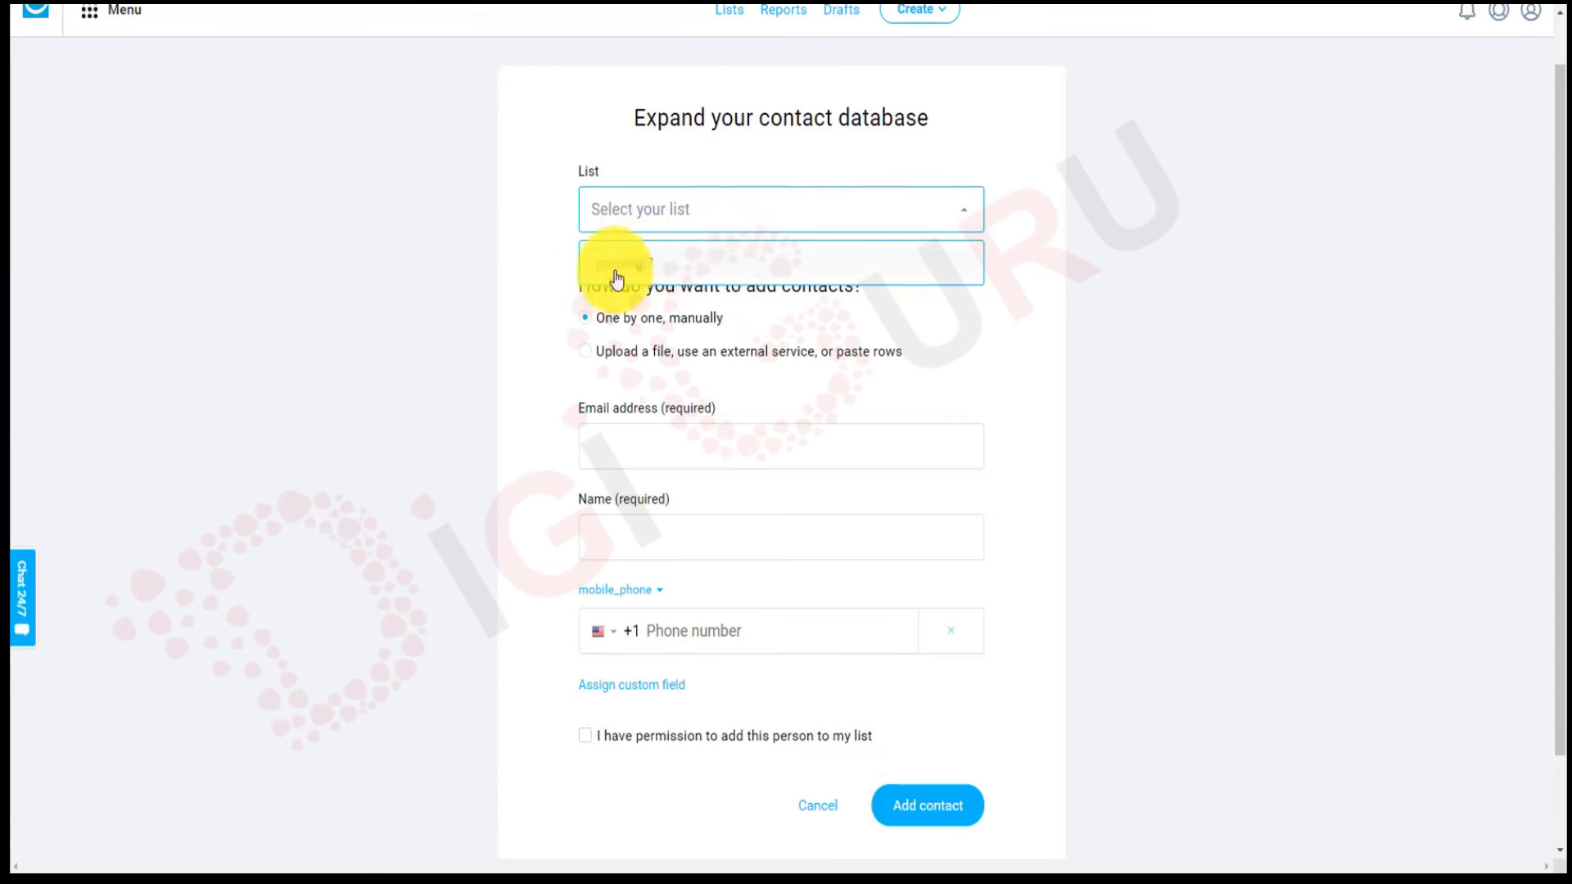
pyautogui.click(702, 271)
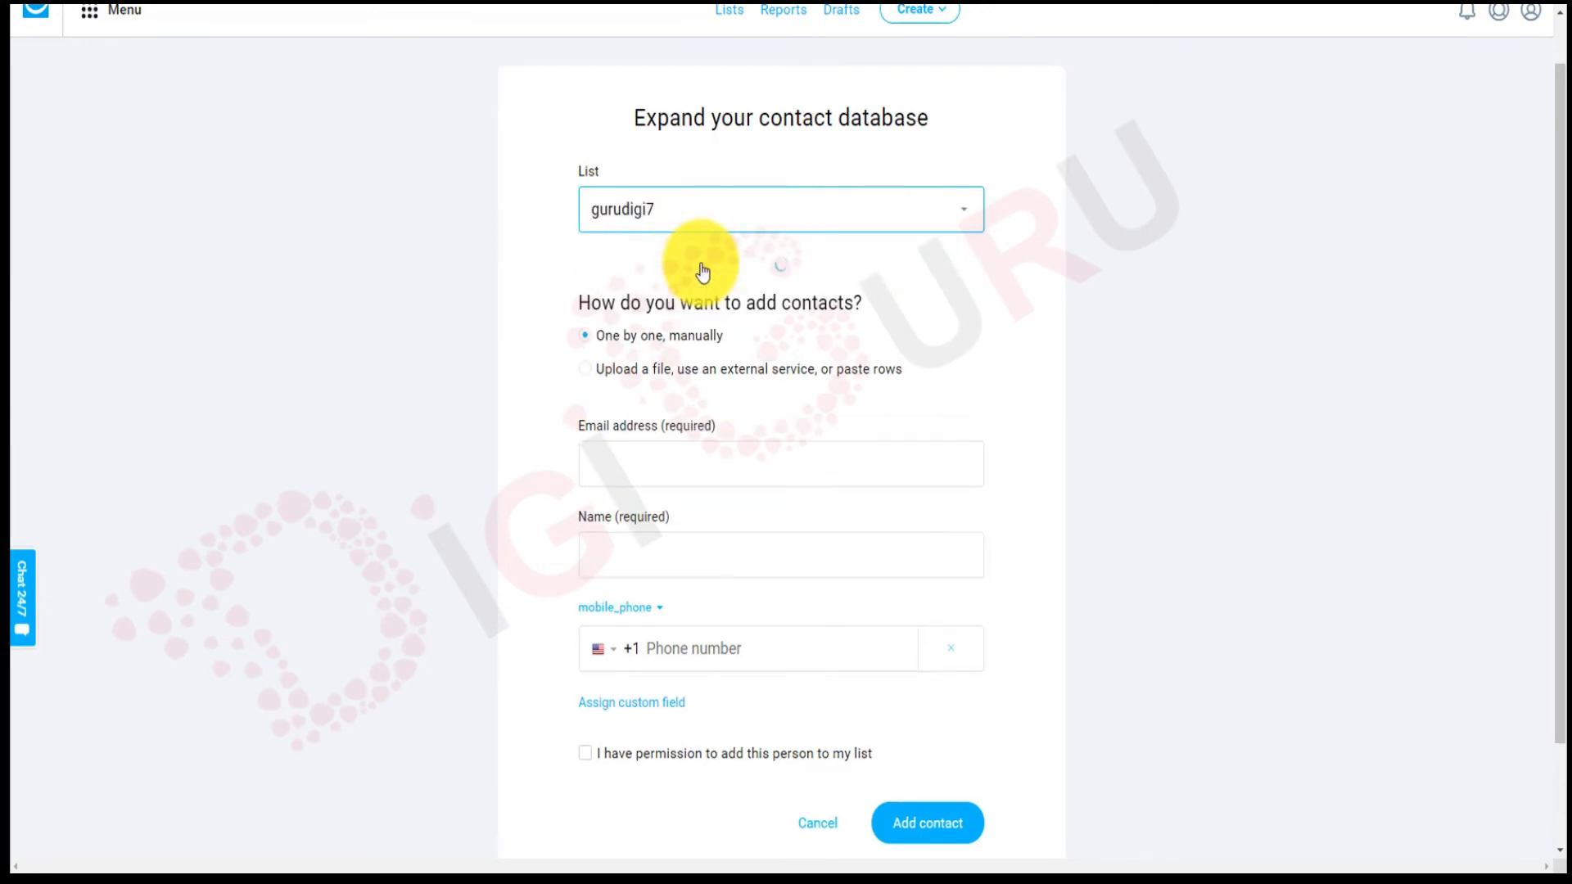
pyautogui.scroll(-2, 882, 298)
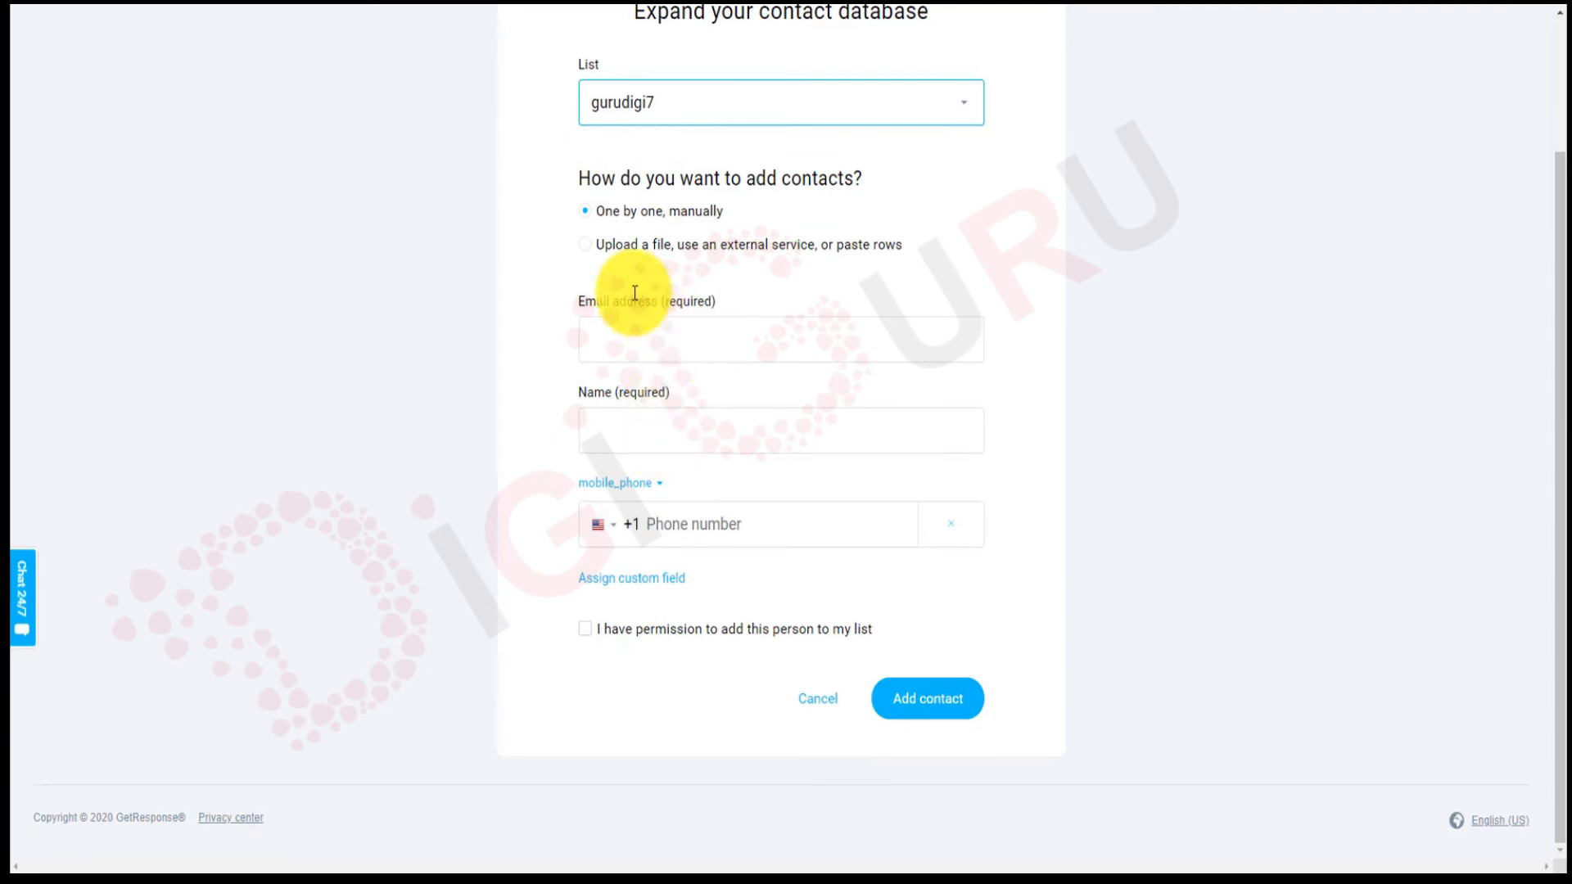
pyautogui.click(588, 247)
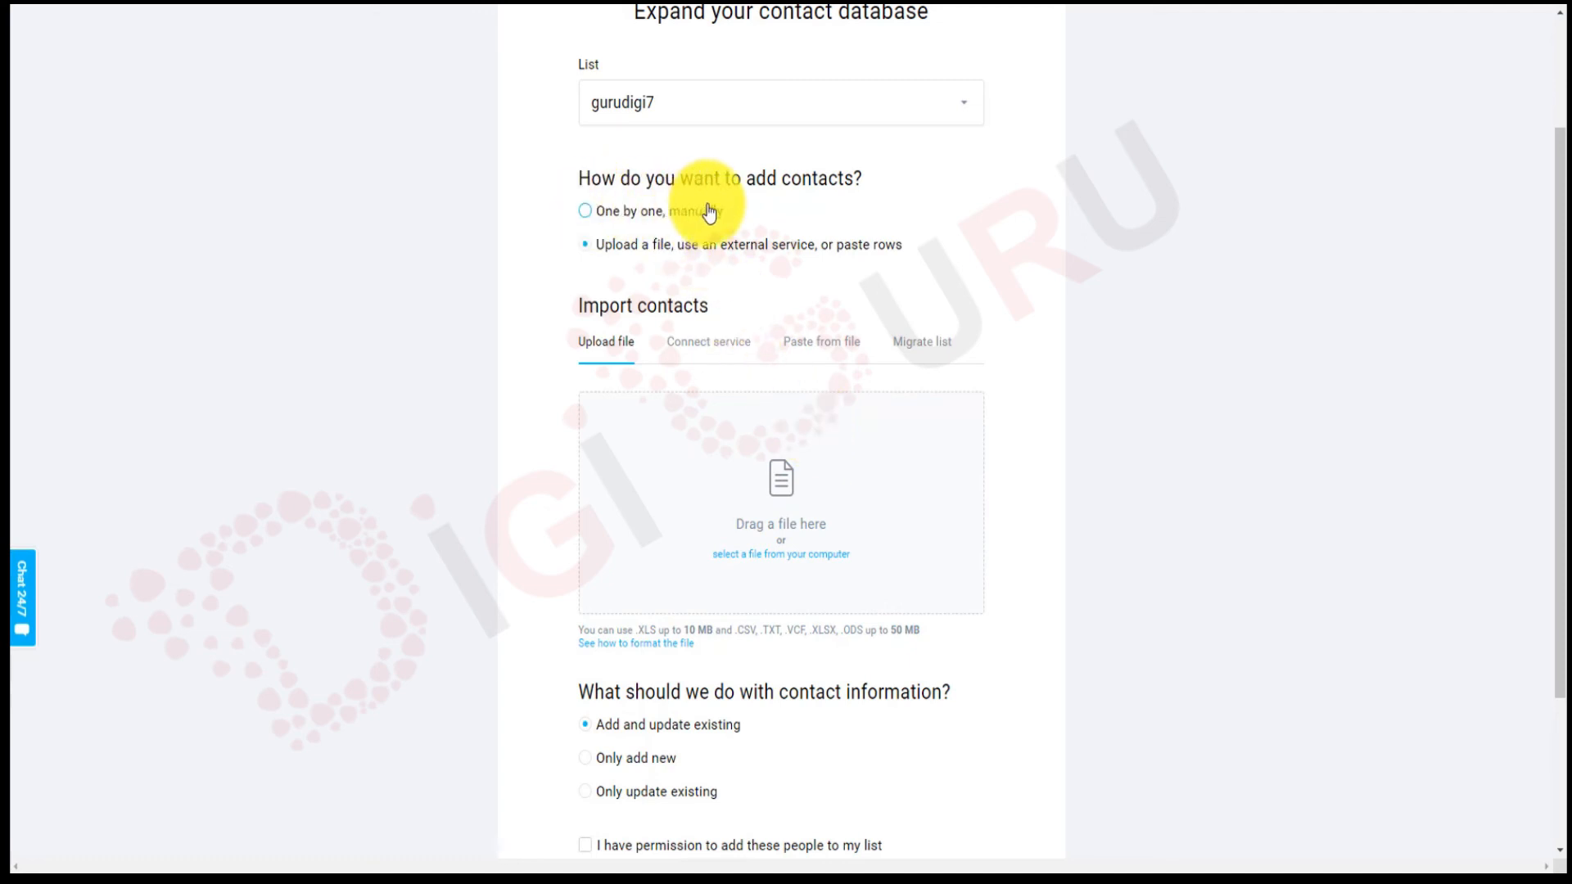
pyautogui.click(586, 214)
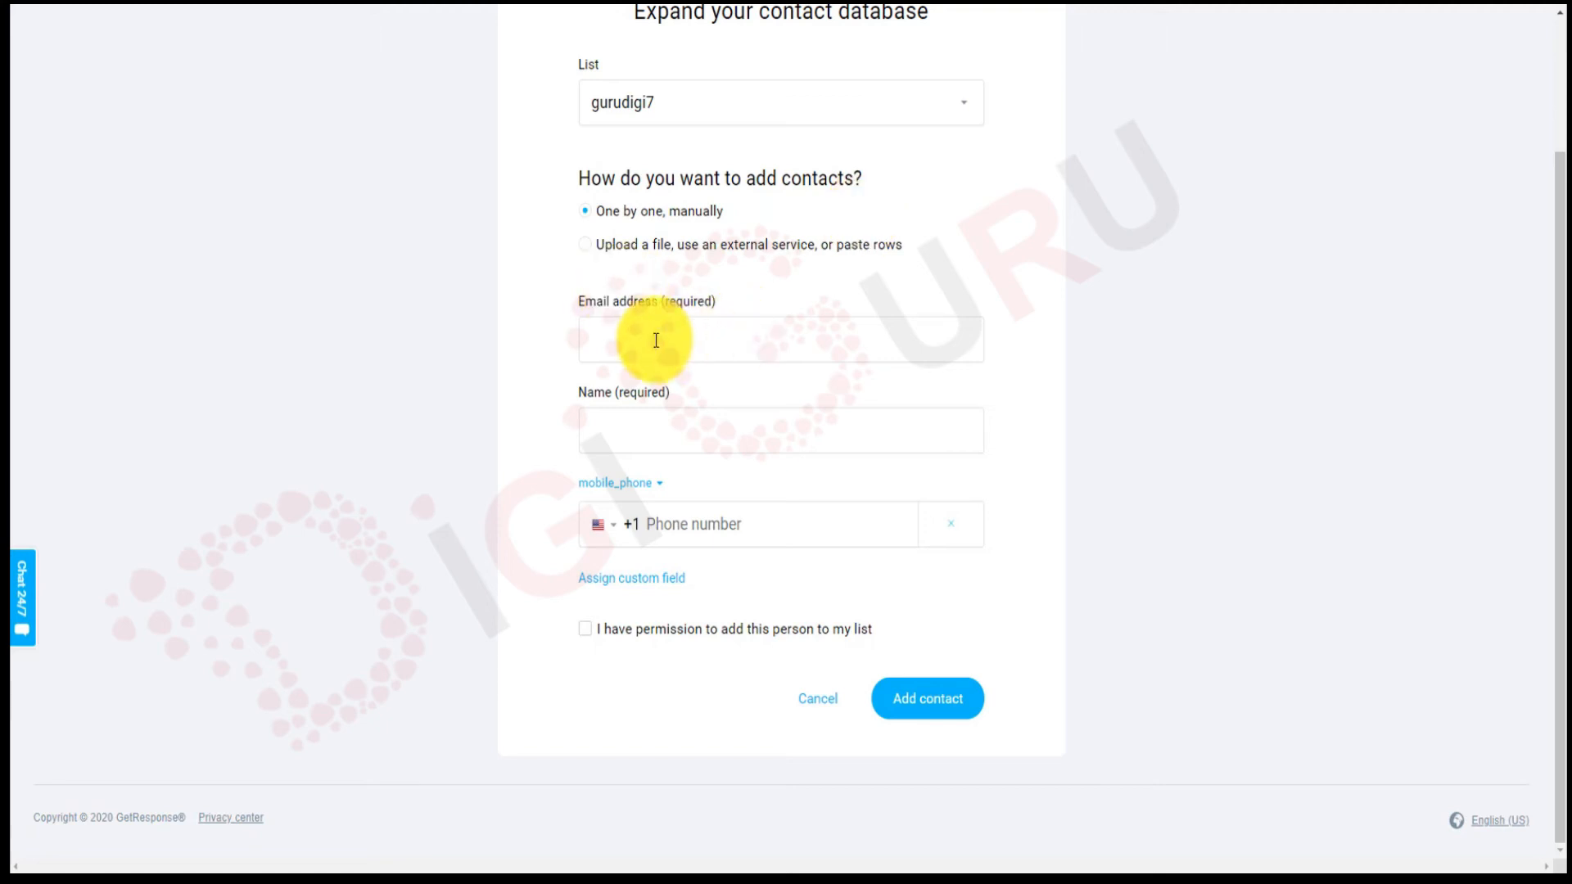
# Fill in the new contact's e-mail address and full name.
pyautogui.click(690, 342)
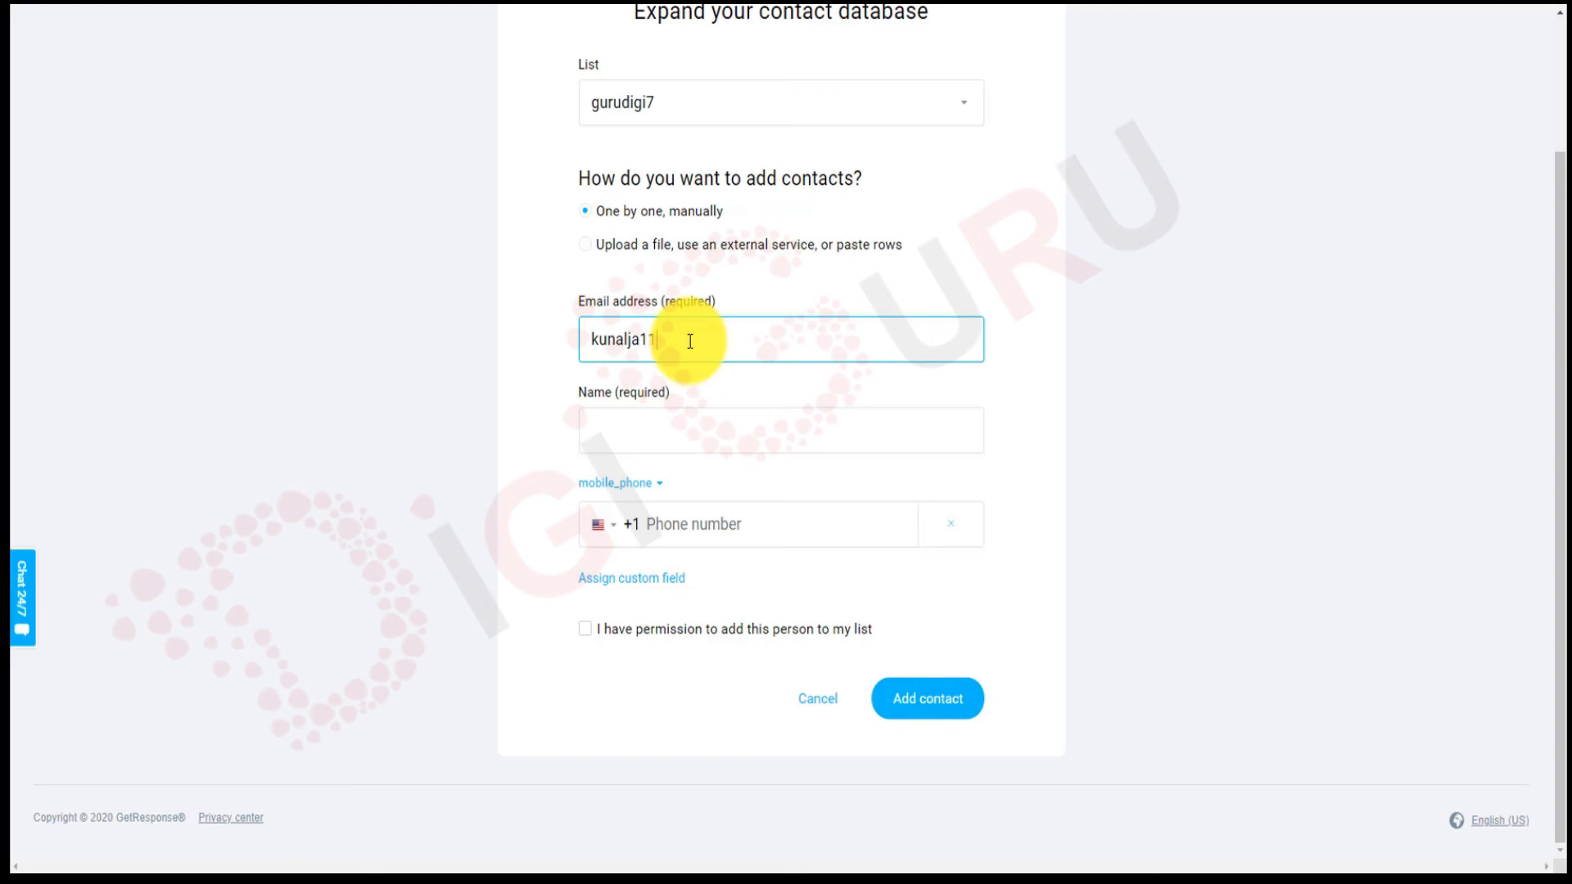
pyautogui.write('gmail.com')
pyautogui.click(733, 447)
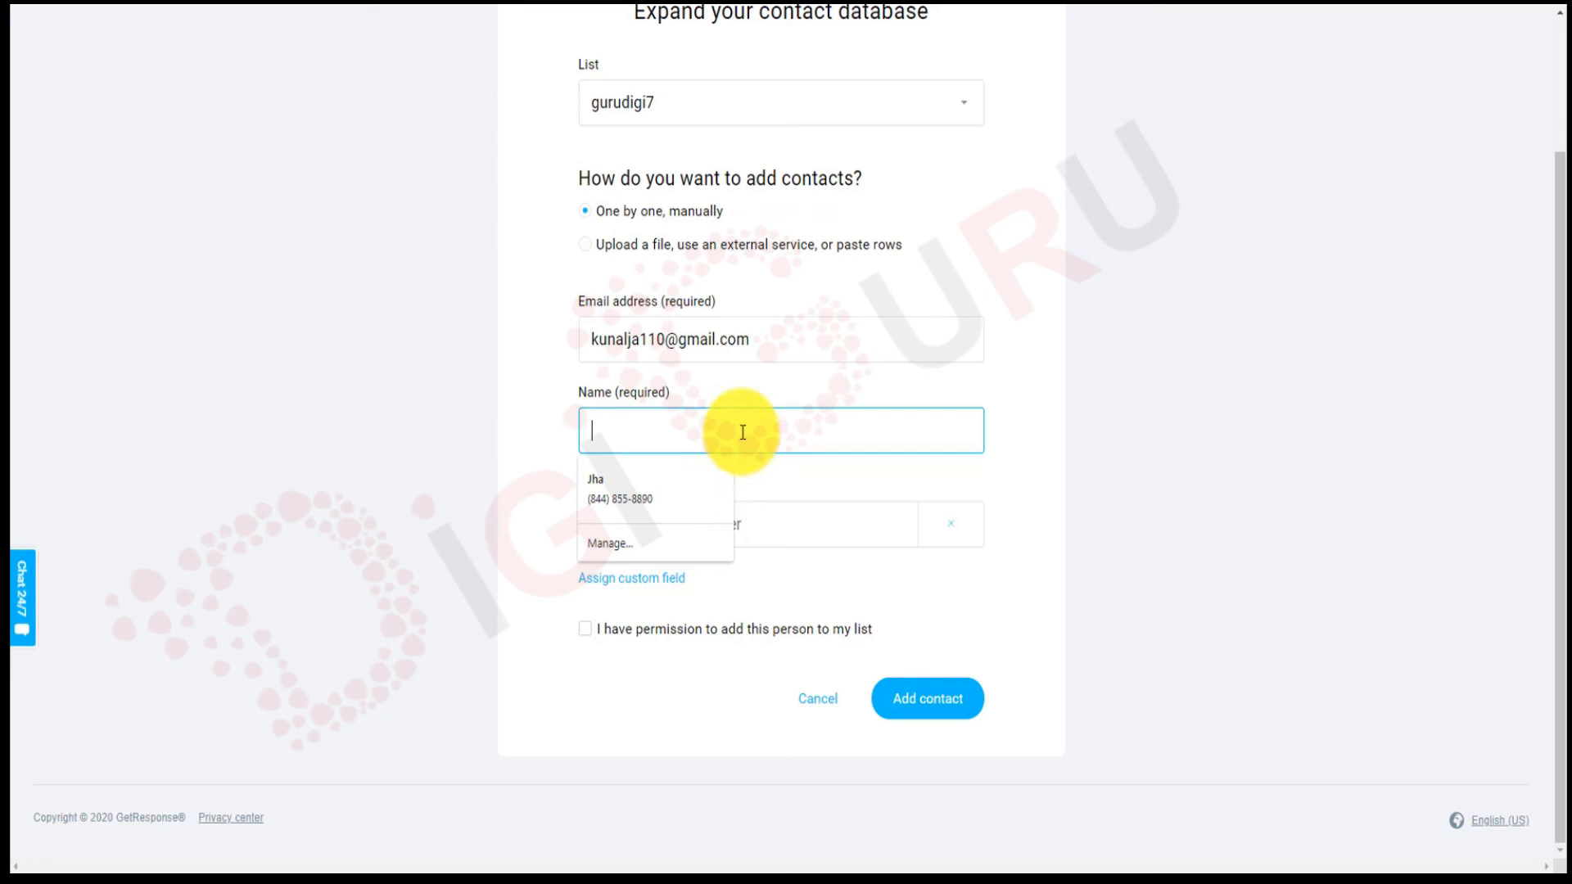
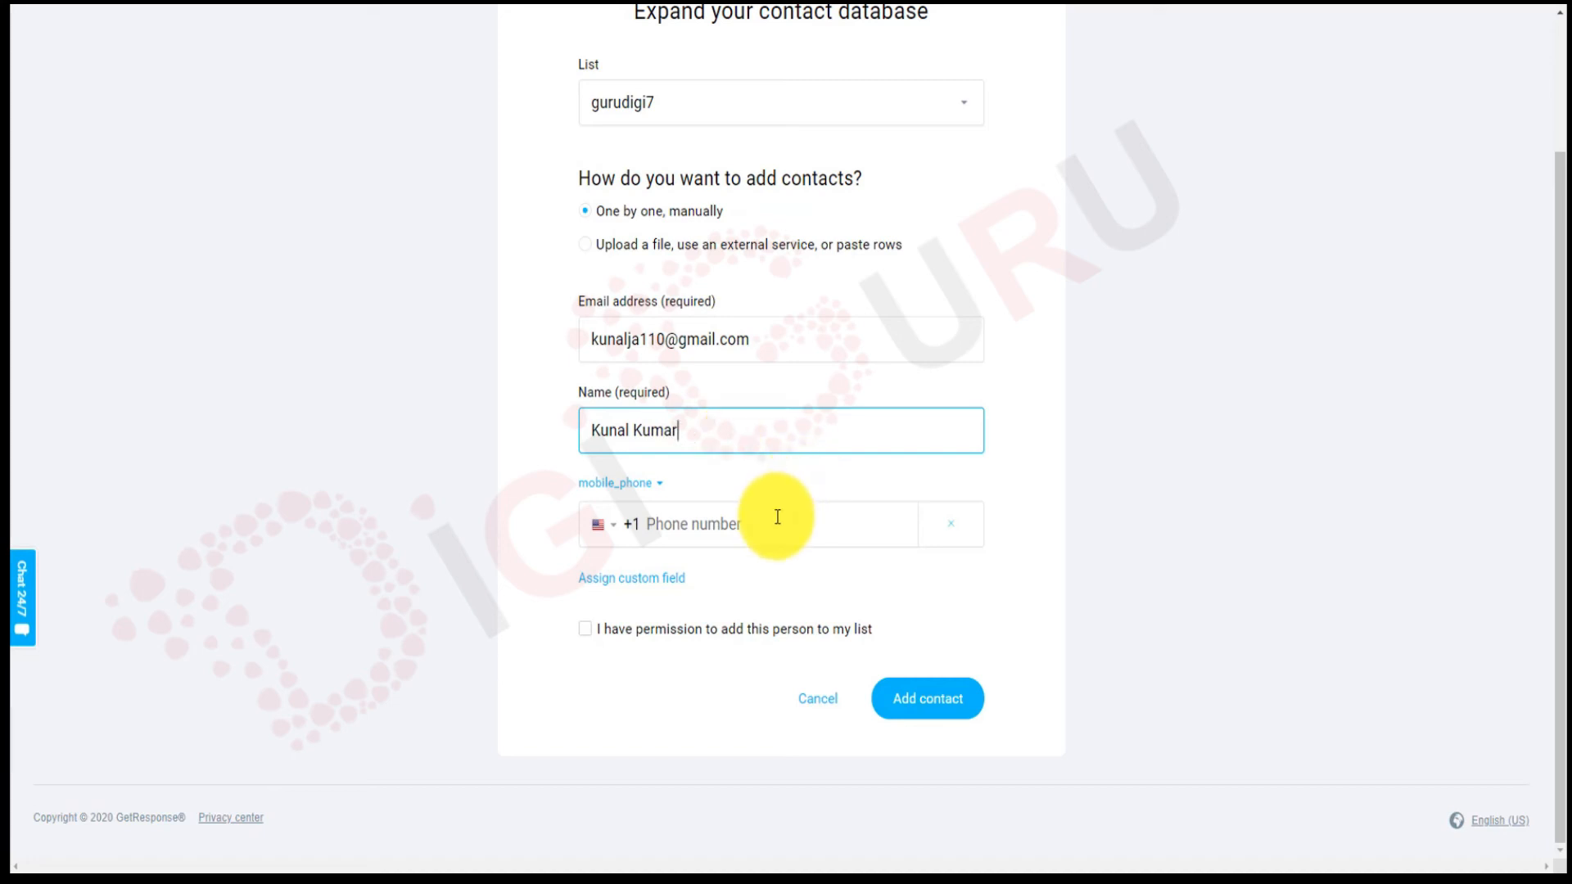
# Look over the custom field options without adding any, and remove the mobile phone field.
pyautogui.click(661, 495)
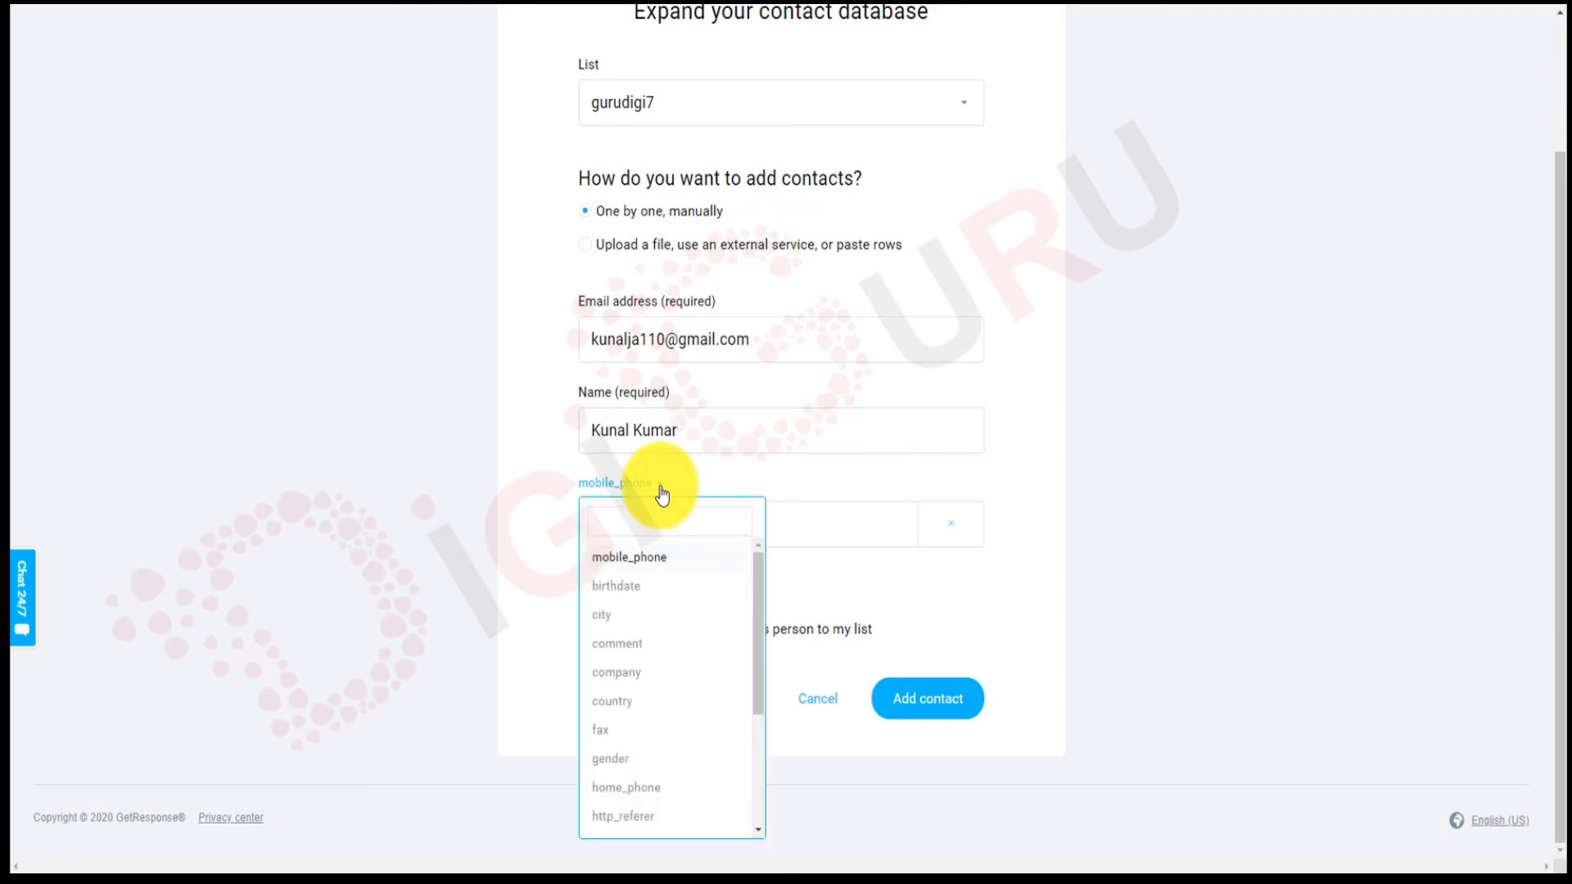
pyautogui.scroll(-3, 637, 731)
pyautogui.scroll(-3, 640, 734)
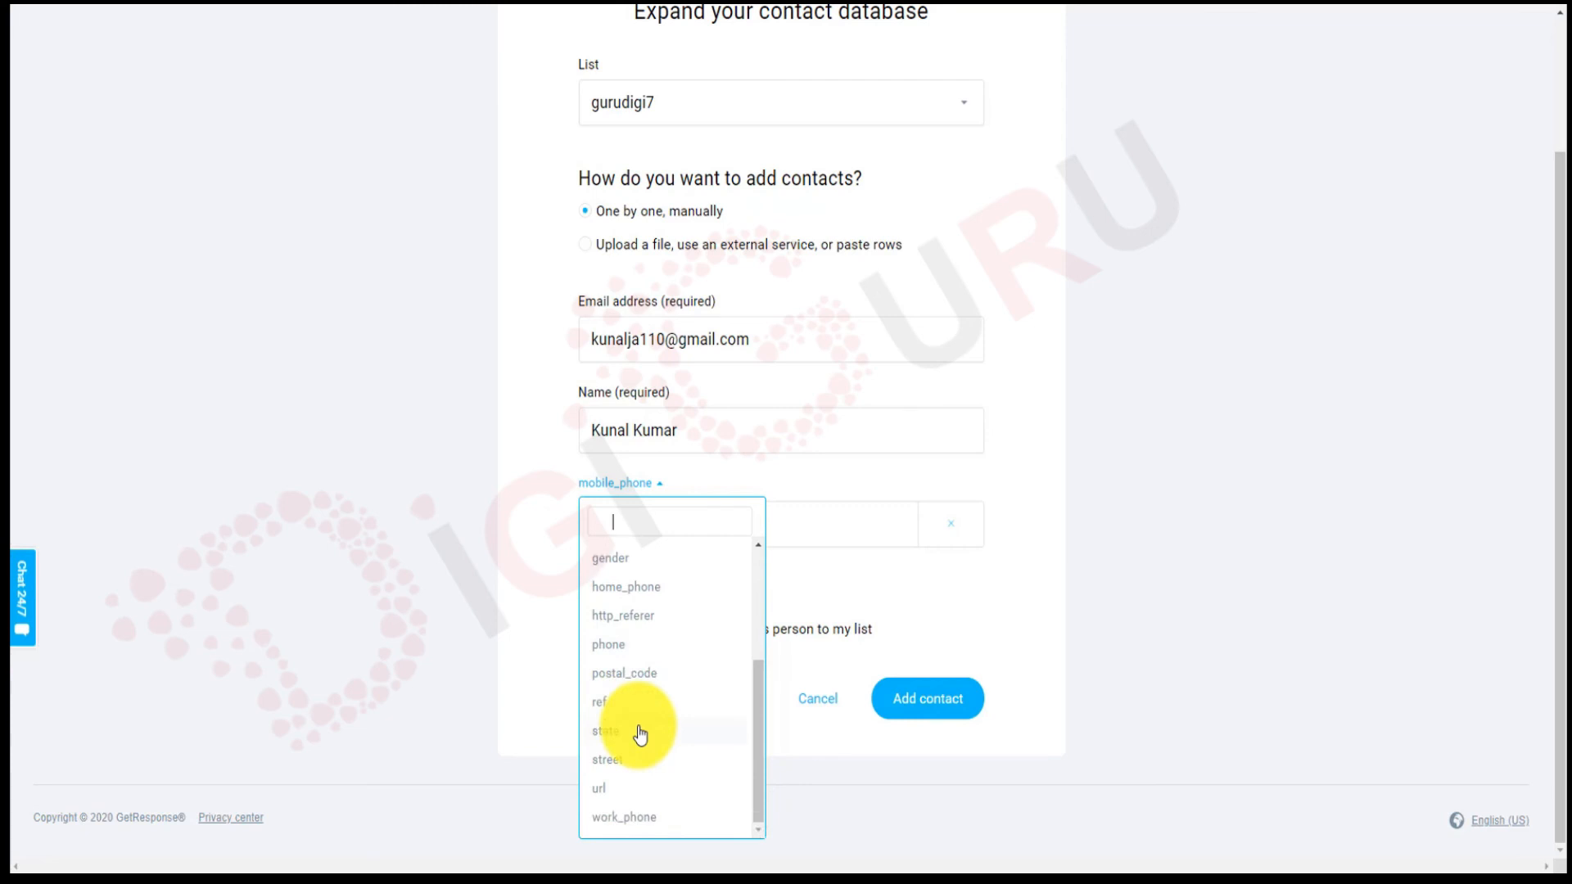
pyautogui.scroll(1, 640, 734)
pyautogui.click(532, 696)
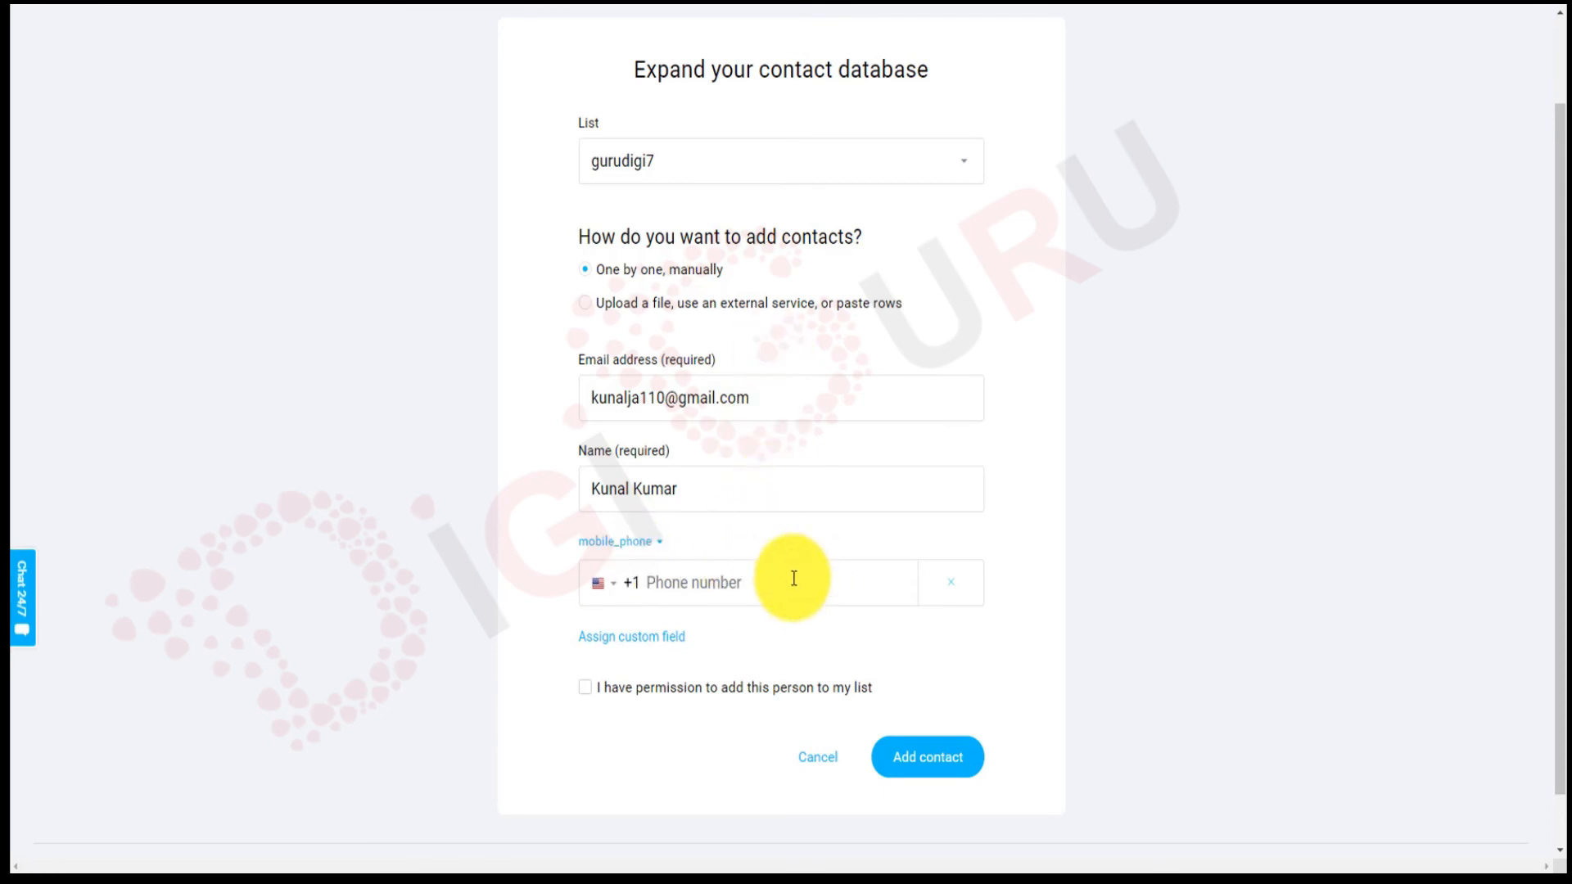
pyautogui.click(955, 591)
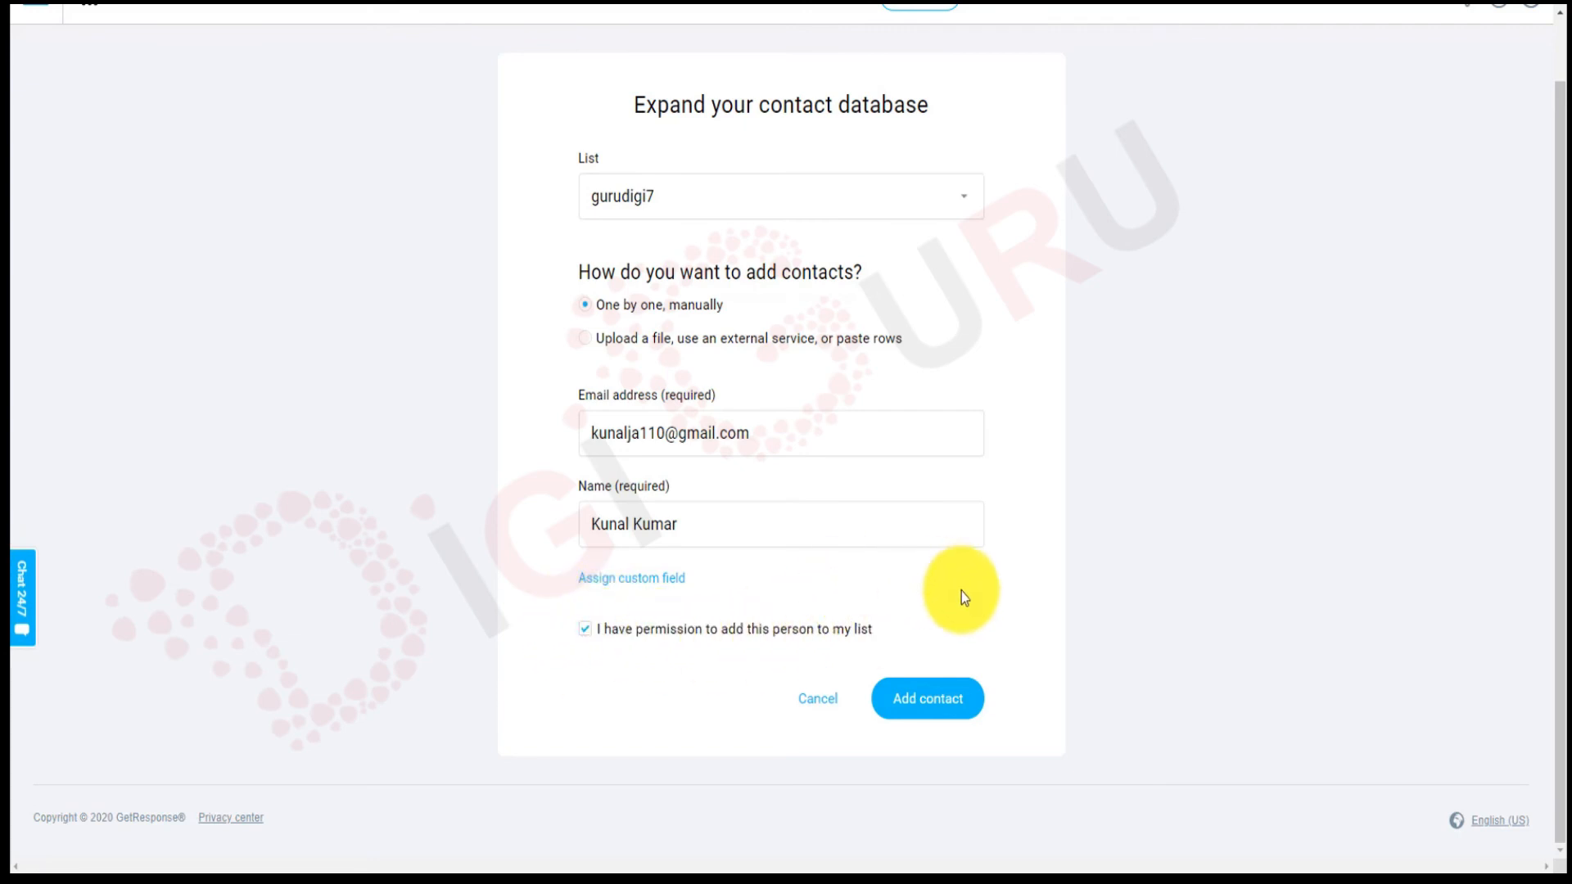
# Save the new contact and view Lists, where gurudigi7 now holds 3 contacts.
pyautogui.click(944, 717)
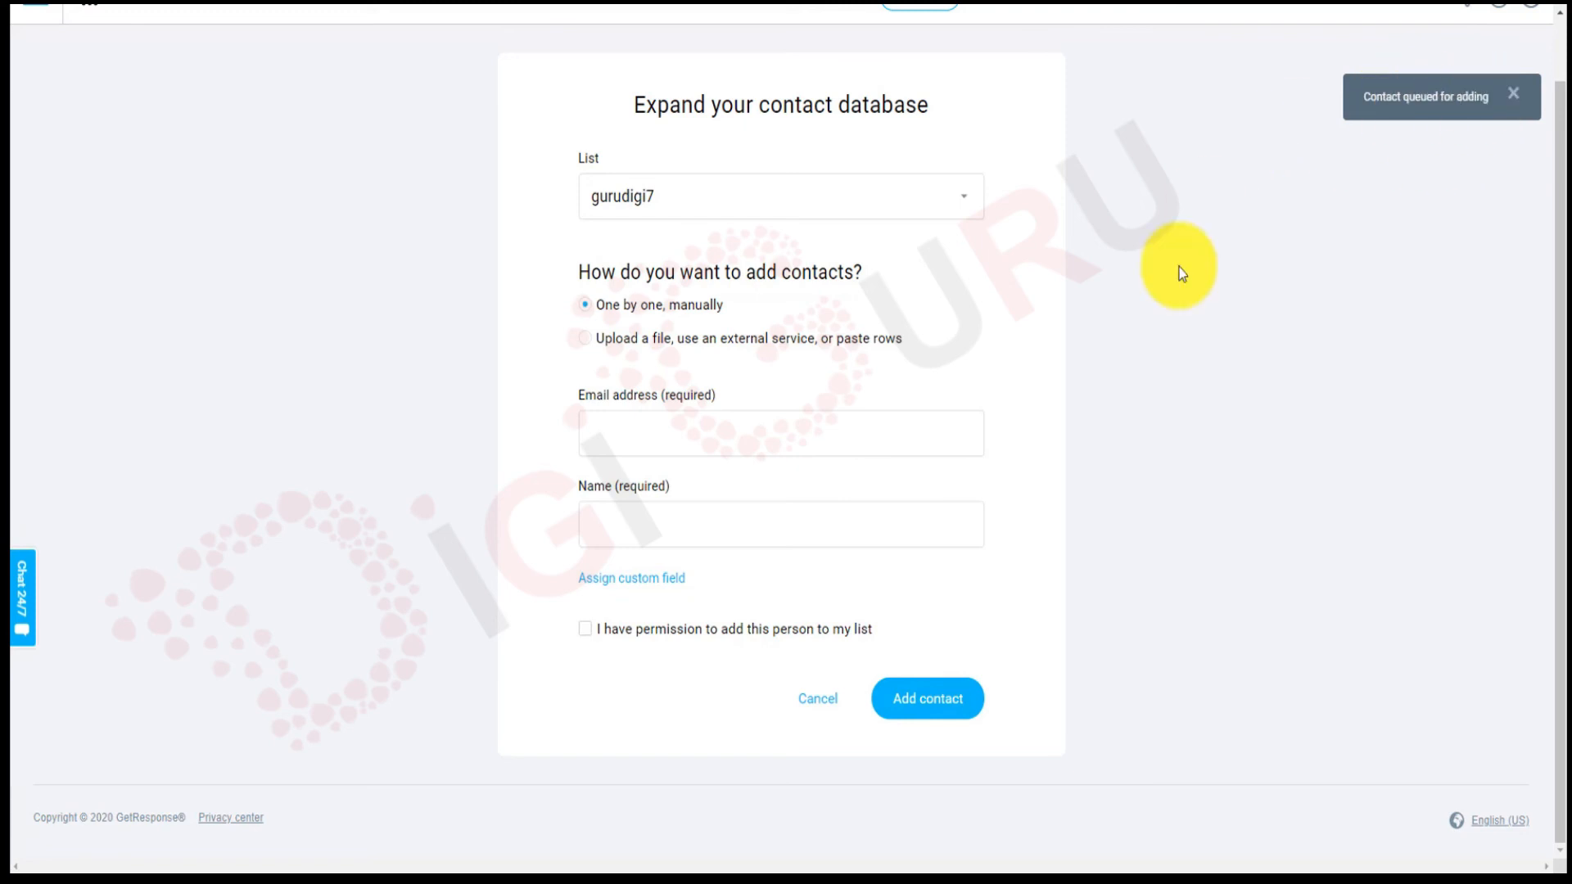
pyautogui.scroll(1, 1179, 267)
pyautogui.click(731, 67)
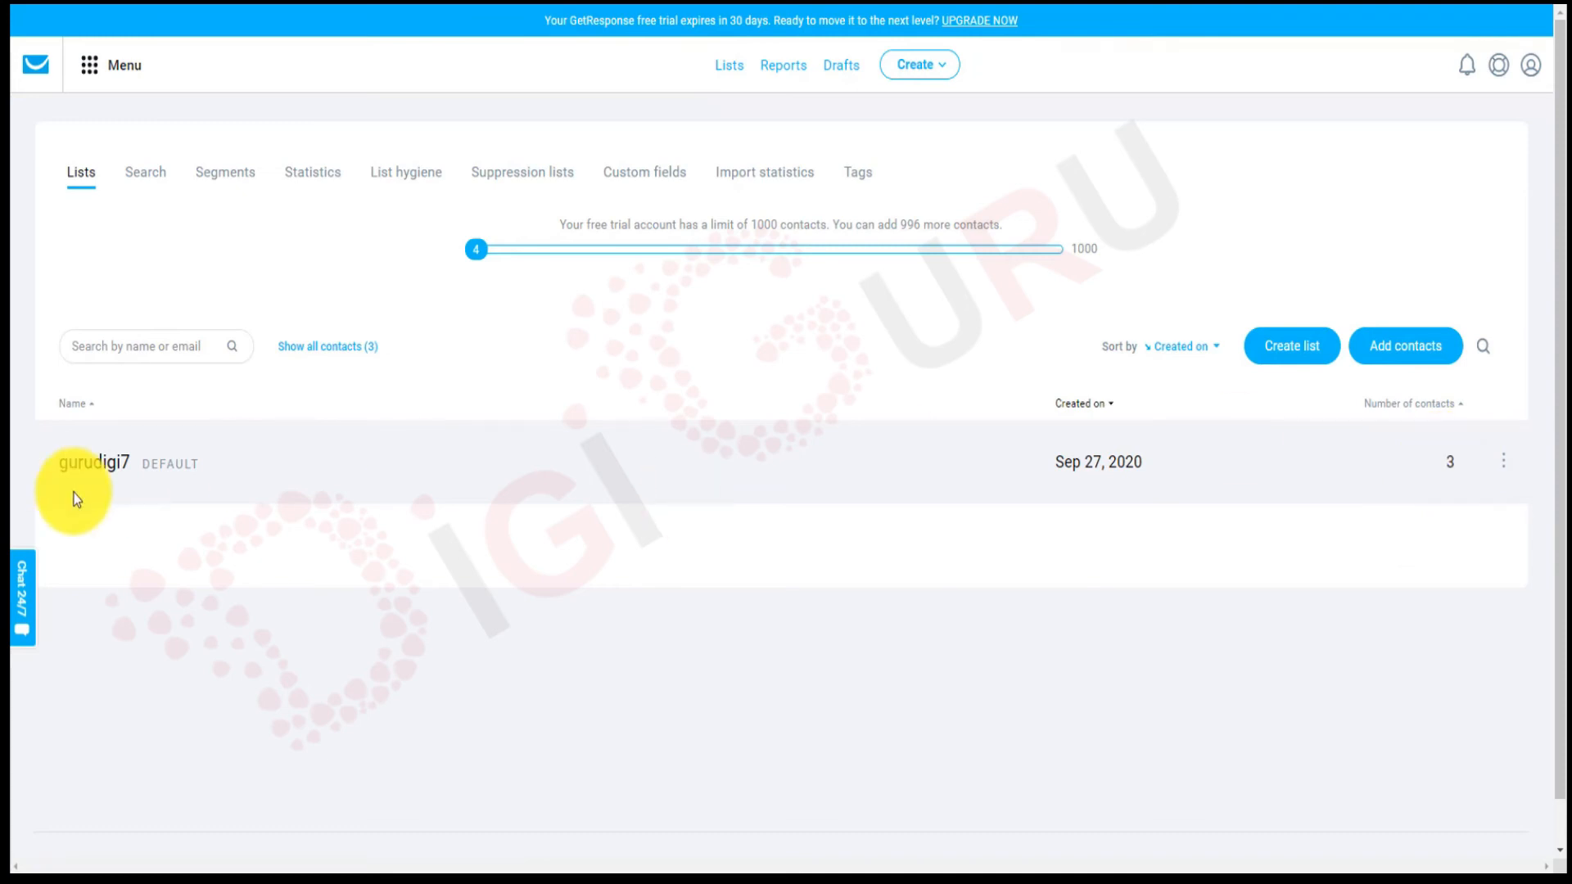
# Review the three contacts in the gurudigi7 list, then go back to the dashboard.
pyautogui.click(94, 468)
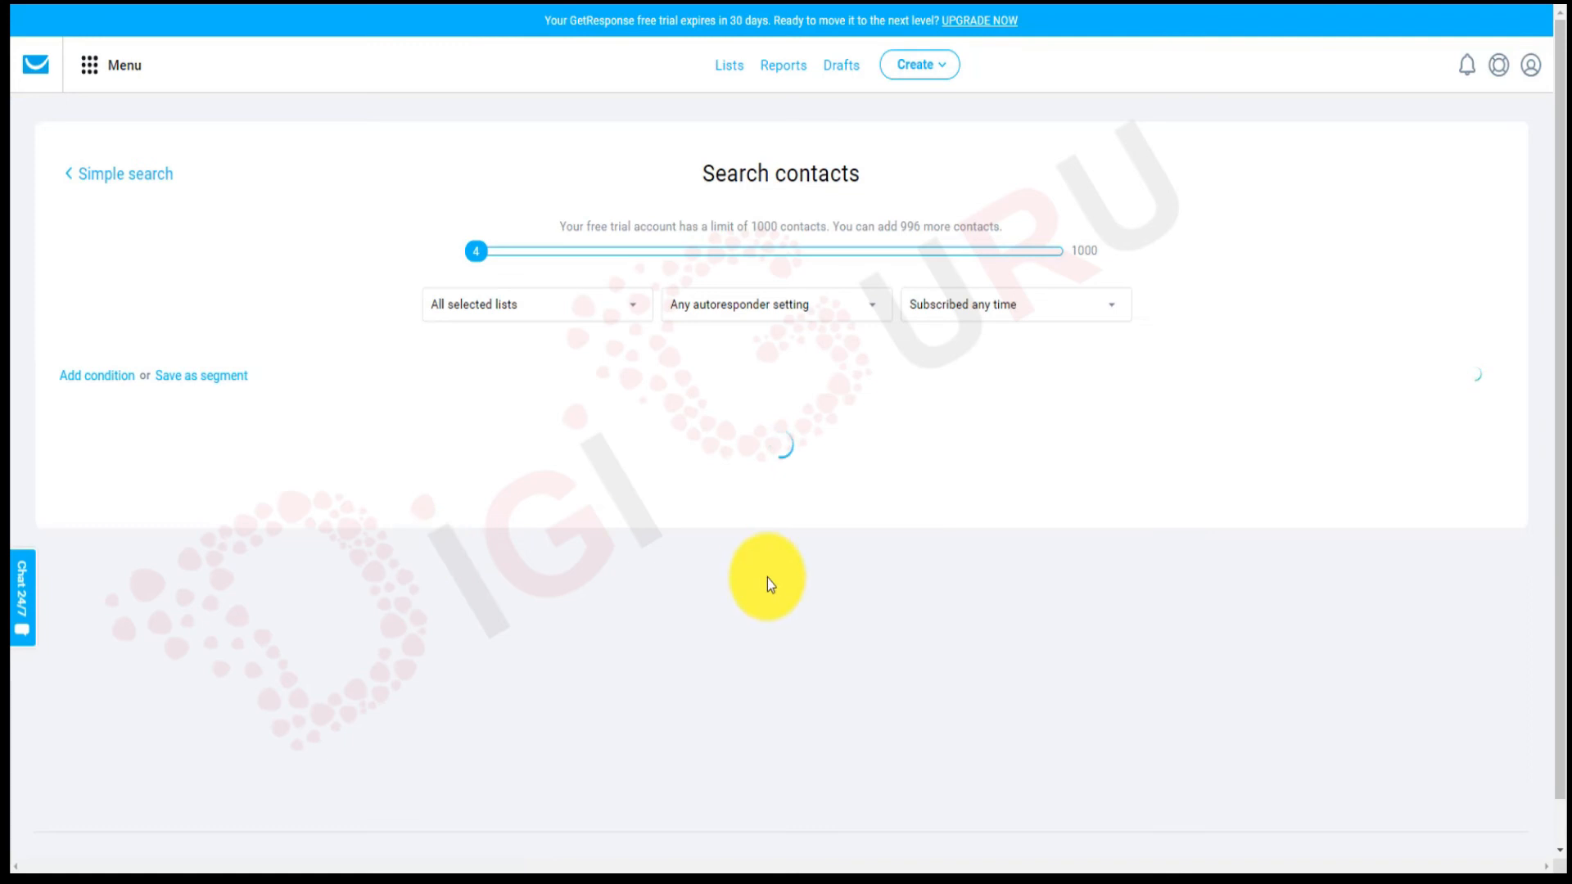
pyautogui.scroll(-1, 767, 578)
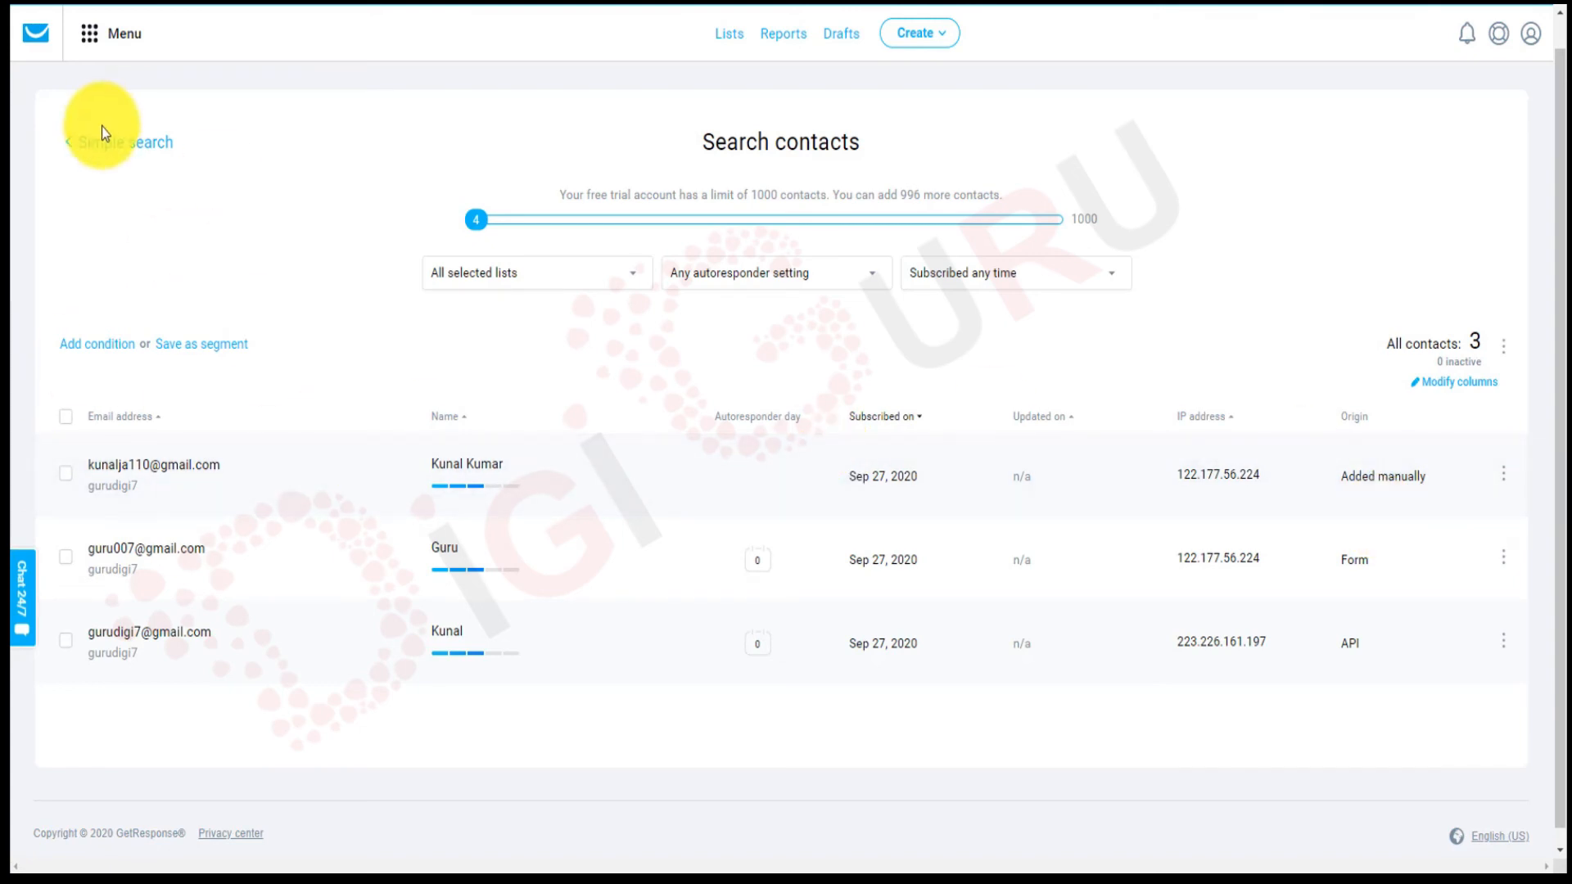
pyautogui.click(47, 43)
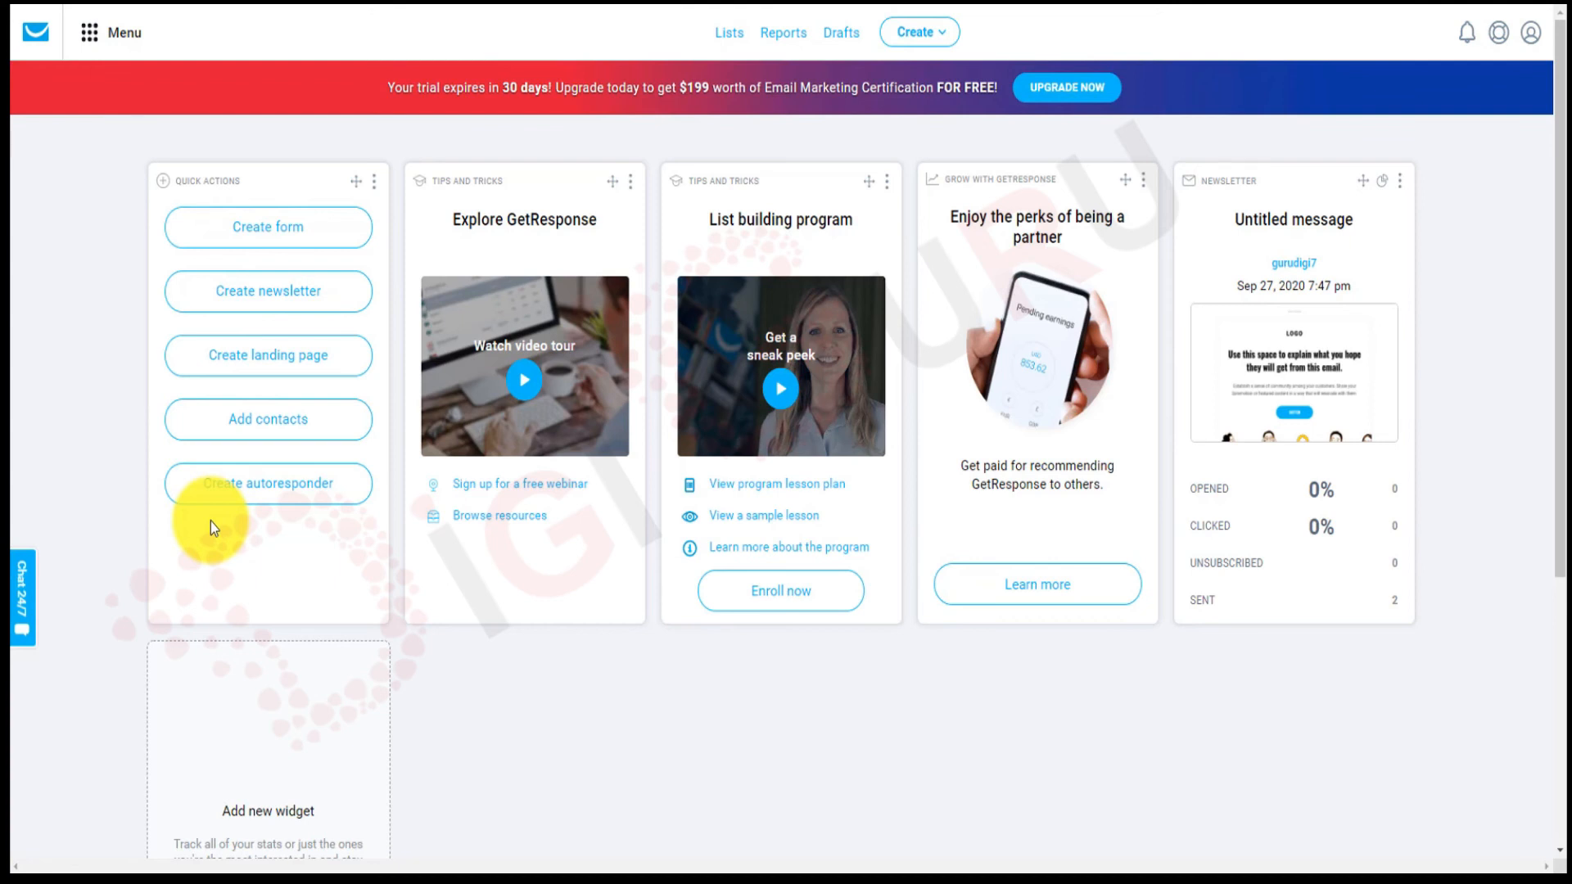
# Start a new autoresponder for the gurudigi7 list that sends on day 0.
pyautogui.click(304, 508)
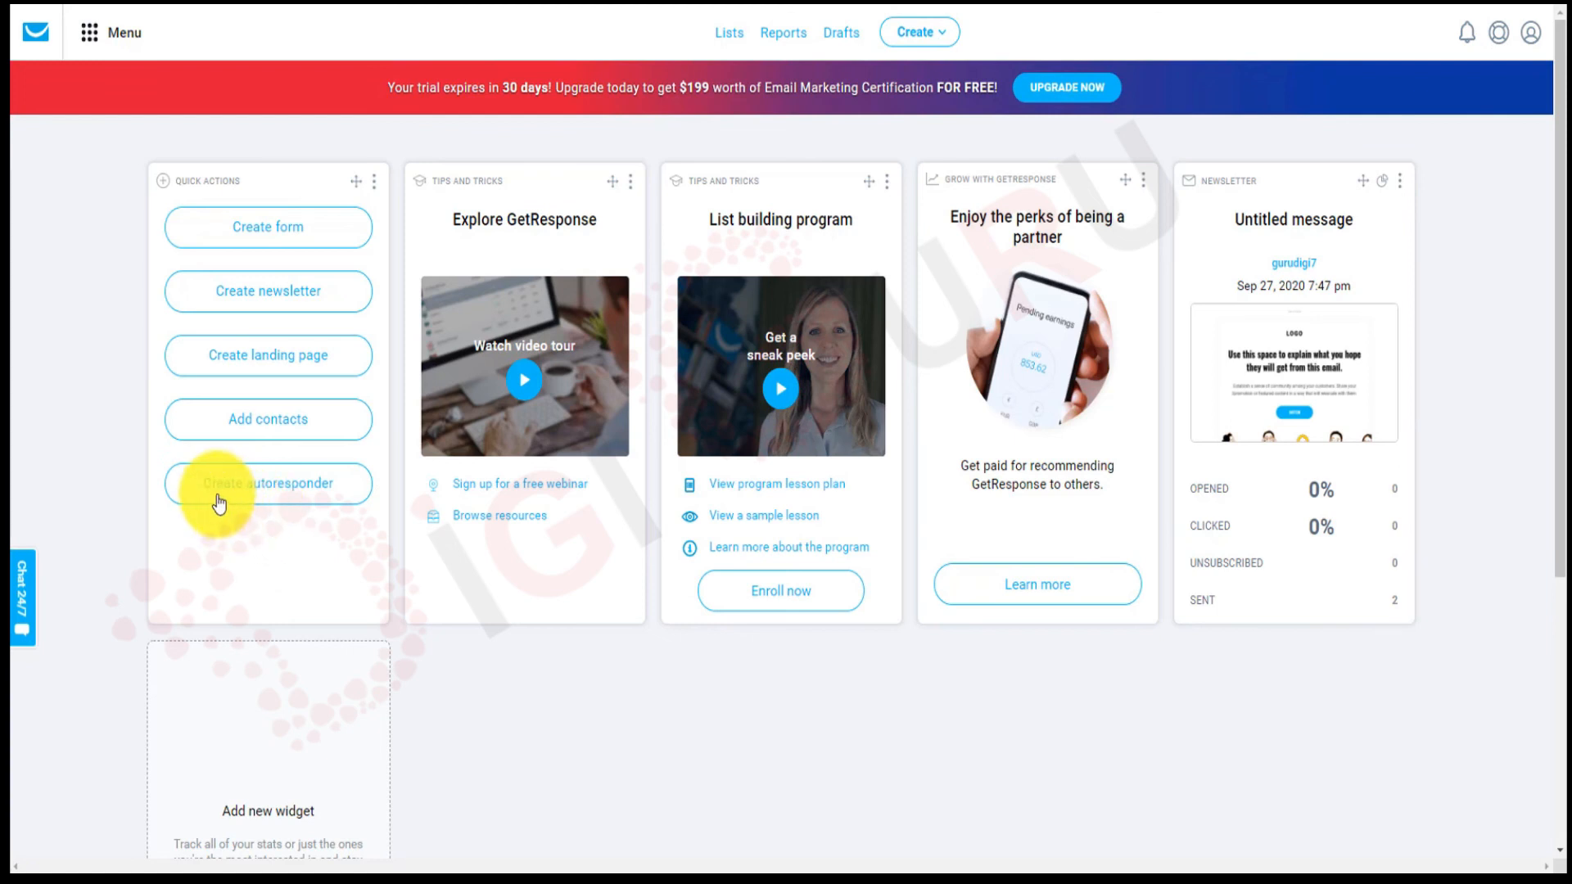
pyautogui.click(258, 489)
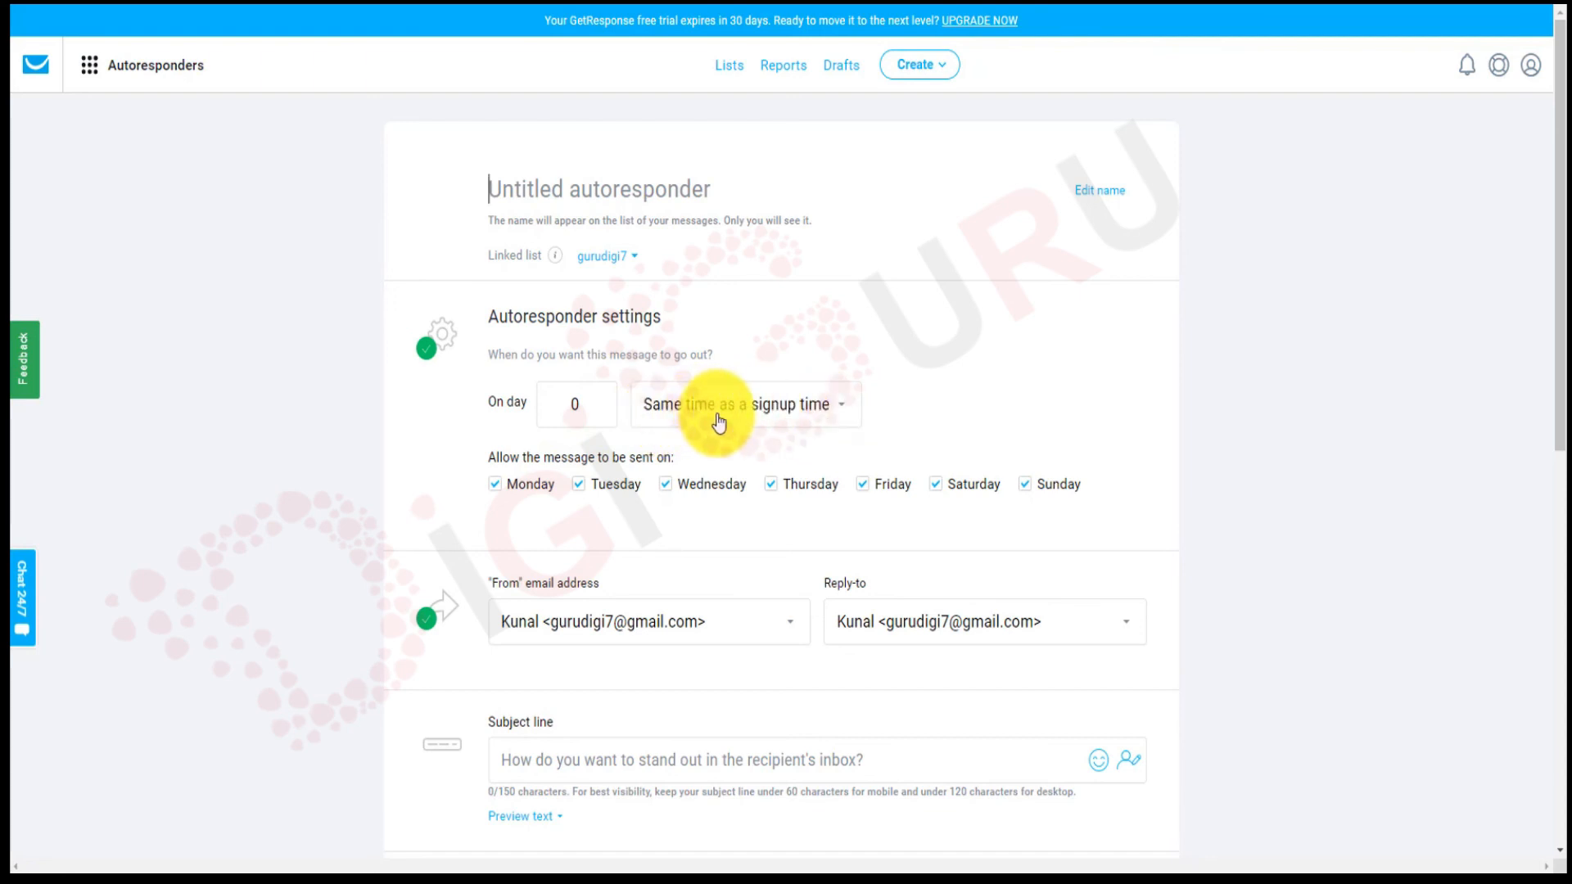
pyautogui.click(796, 417)
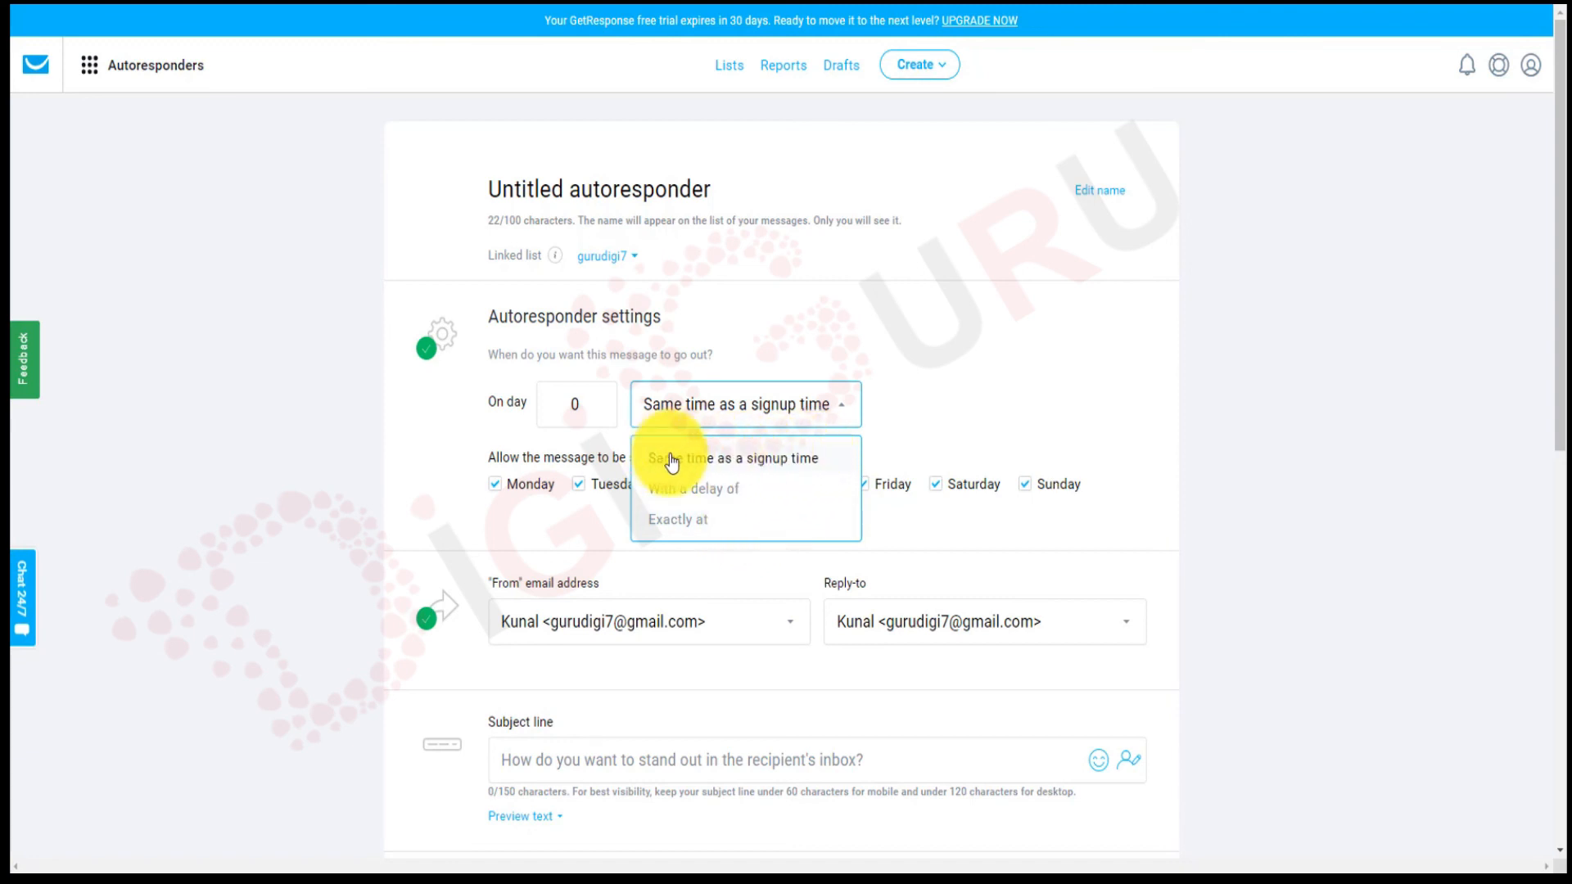
pyautogui.click(778, 465)
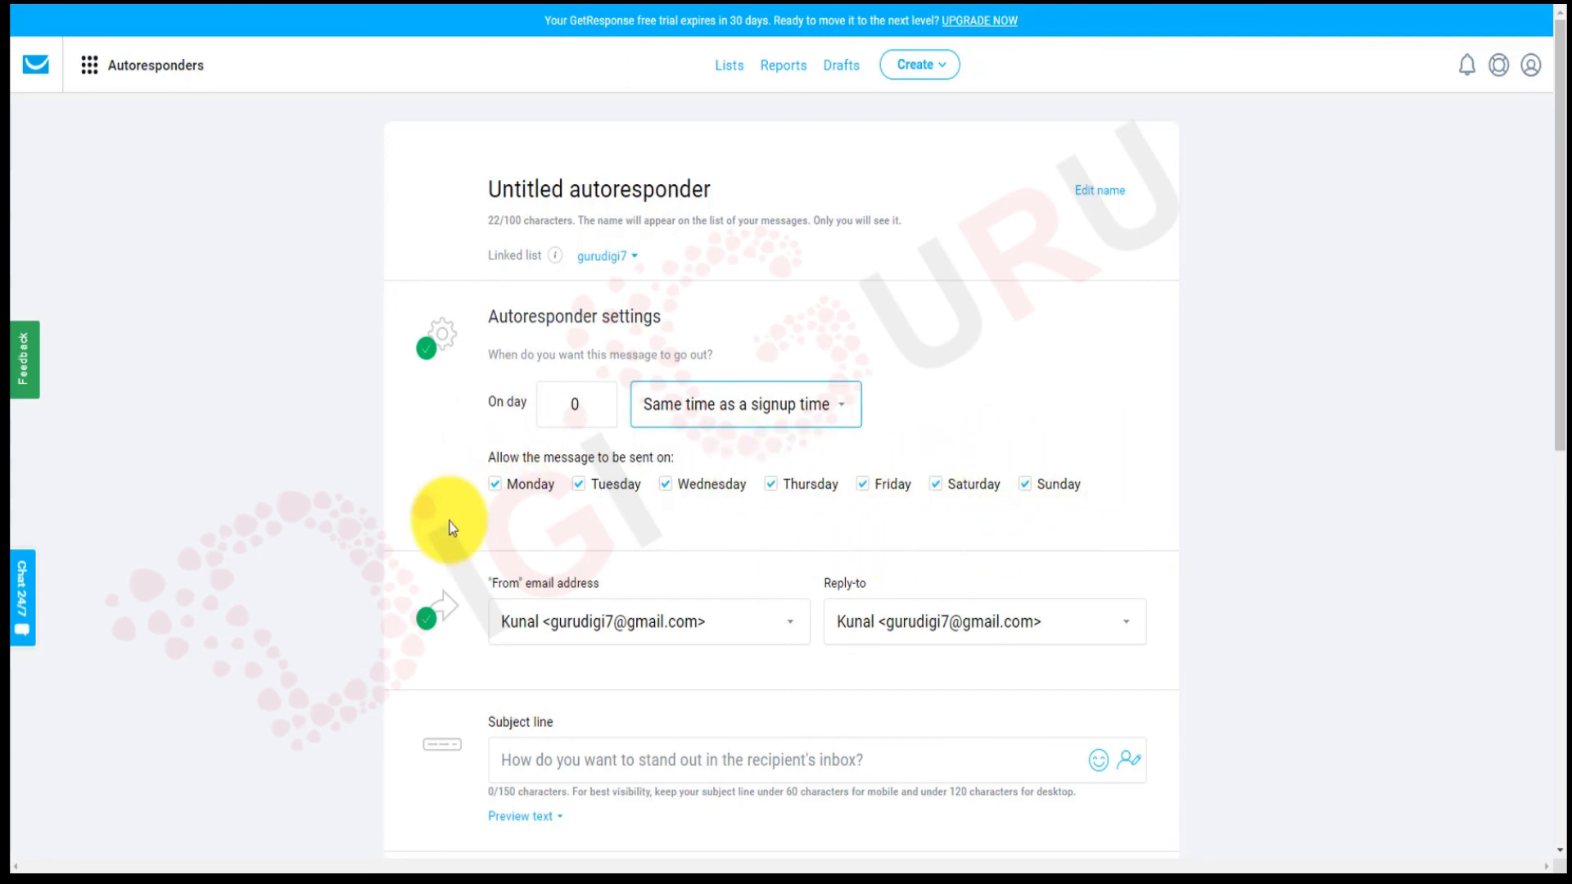
pyautogui.click(497, 487)
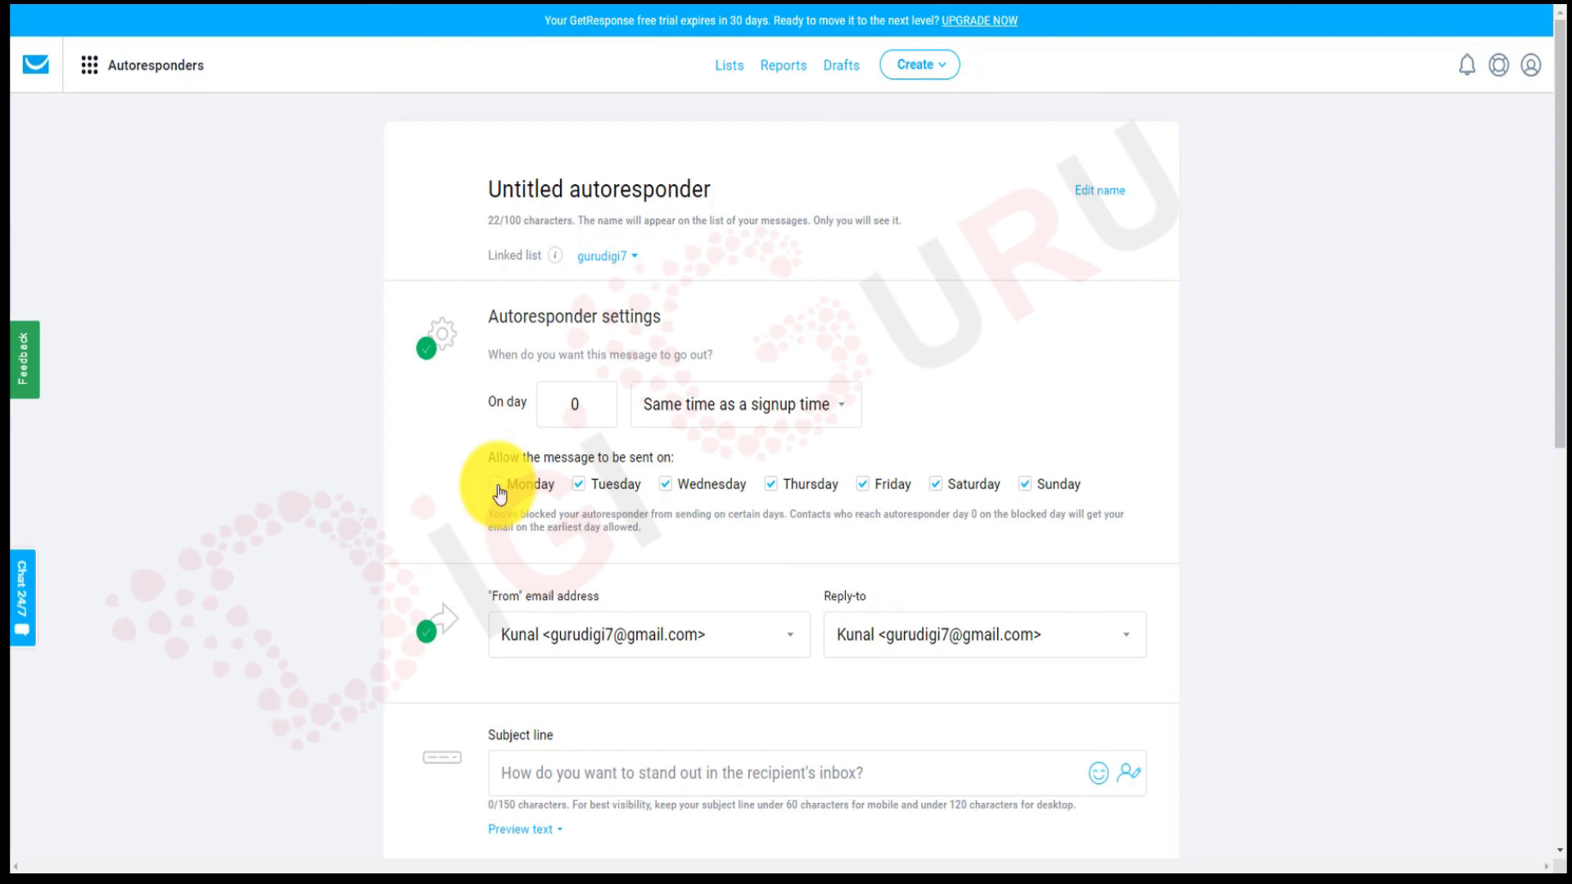
pyautogui.click(497, 485)
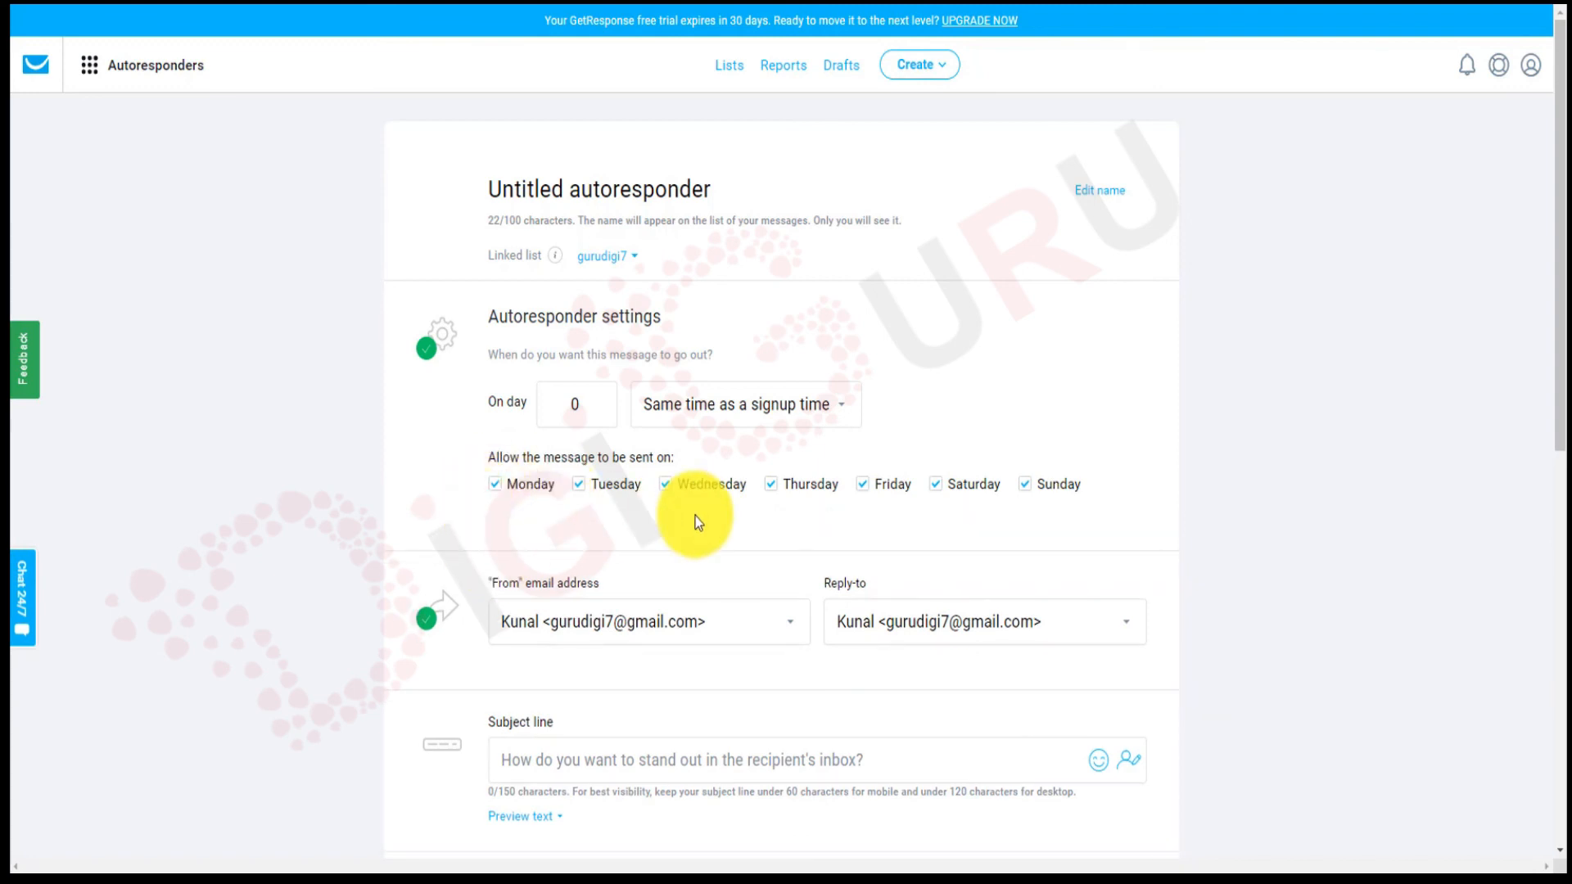
pyautogui.scroll(-3, 695, 516)
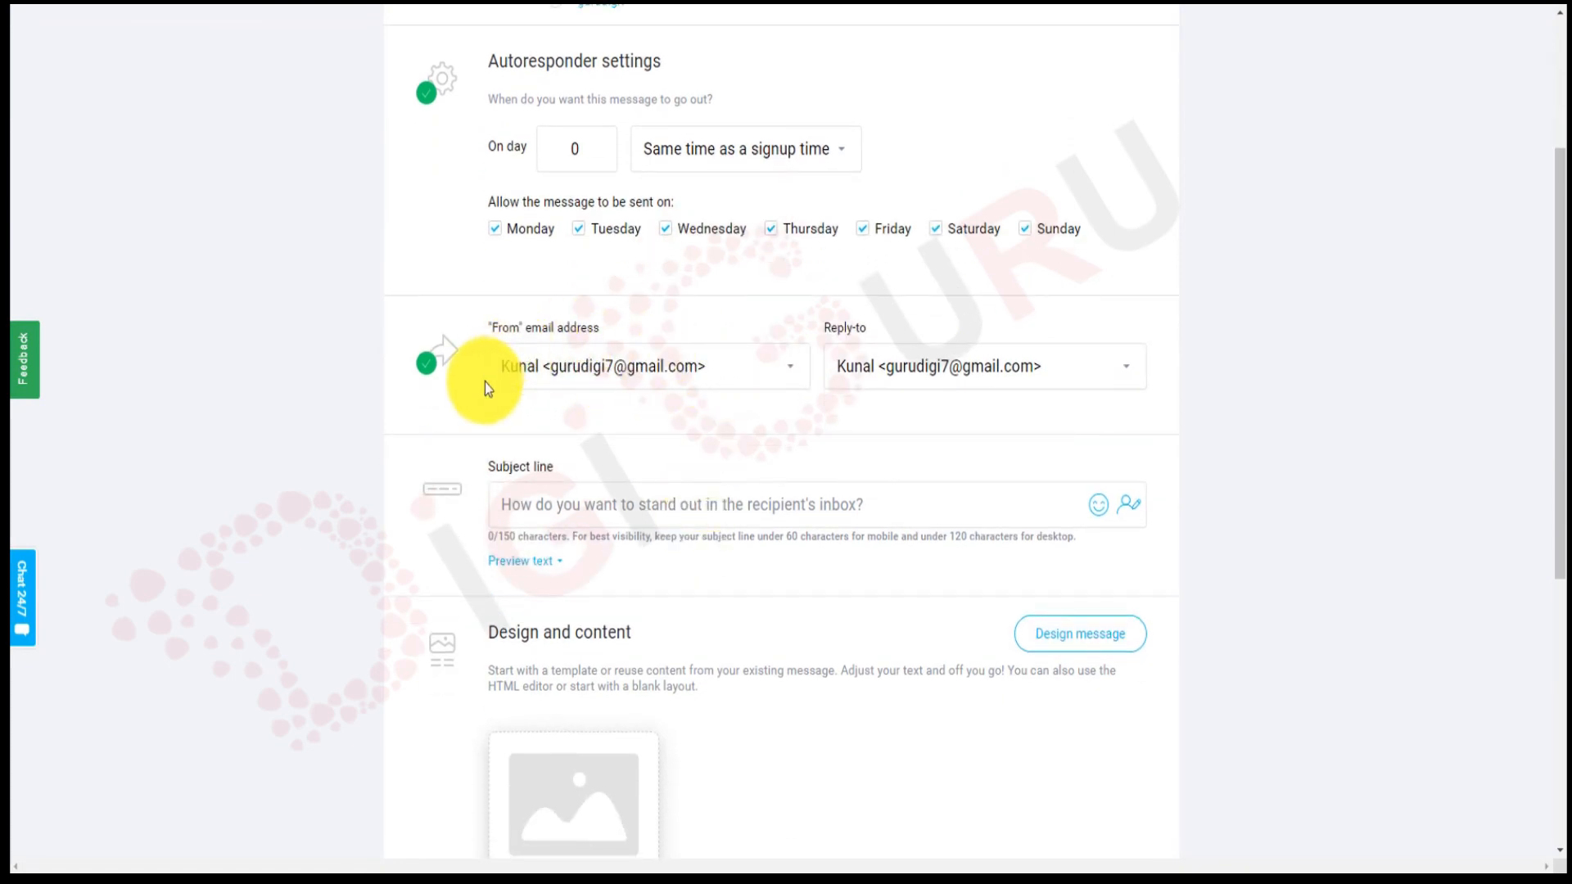
pyautogui.click(794, 367)
pyautogui.click(796, 382)
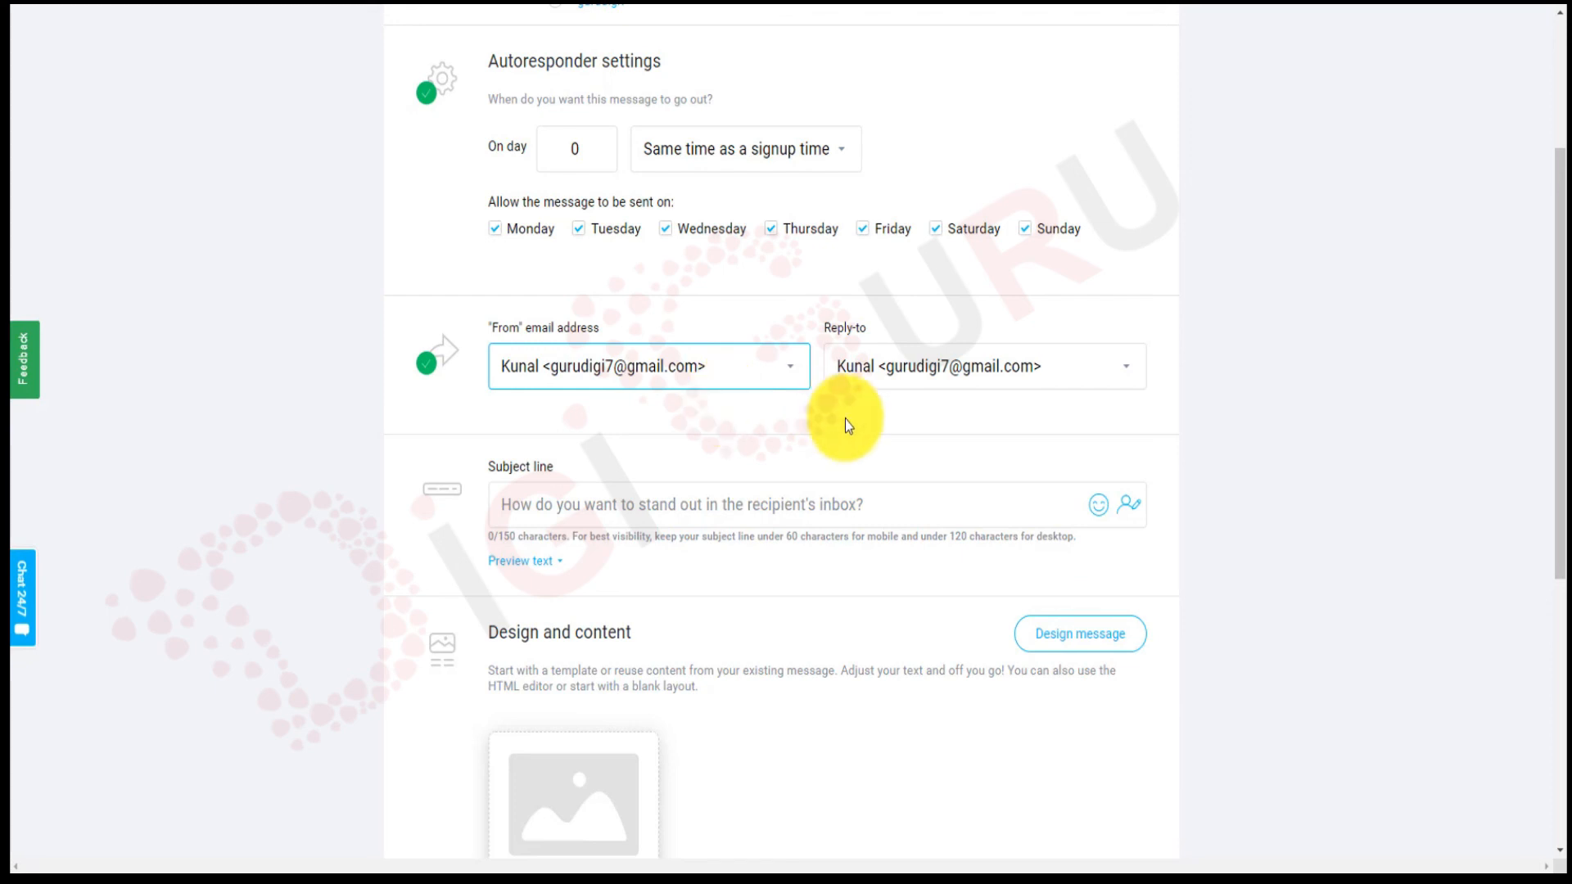
pyautogui.scroll(-1, 851, 414)
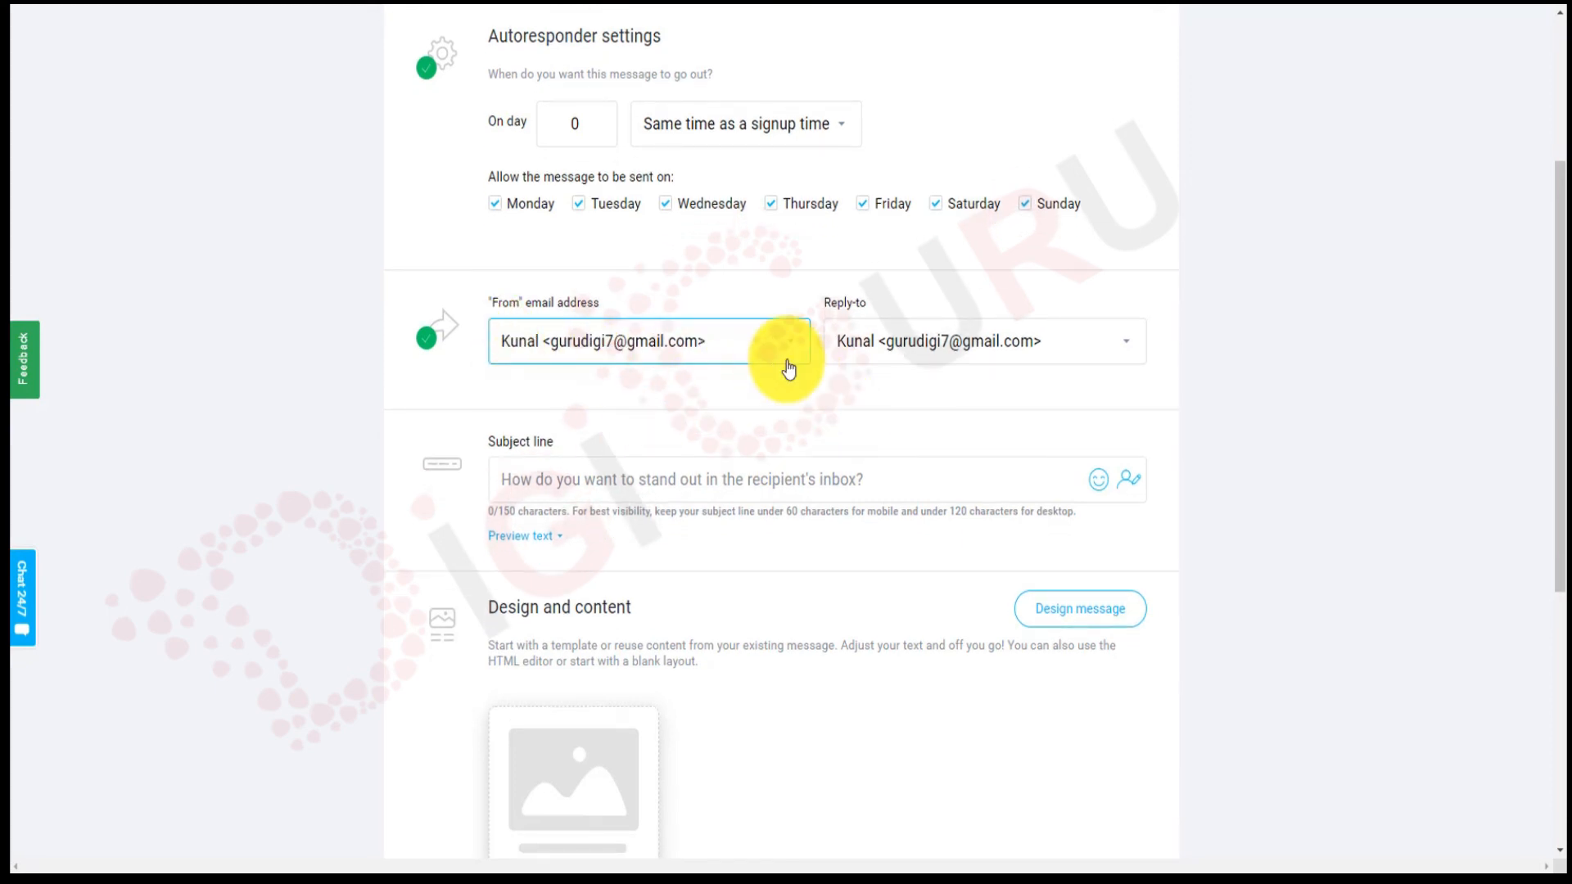
pyautogui.scroll(-1, 843, 395)
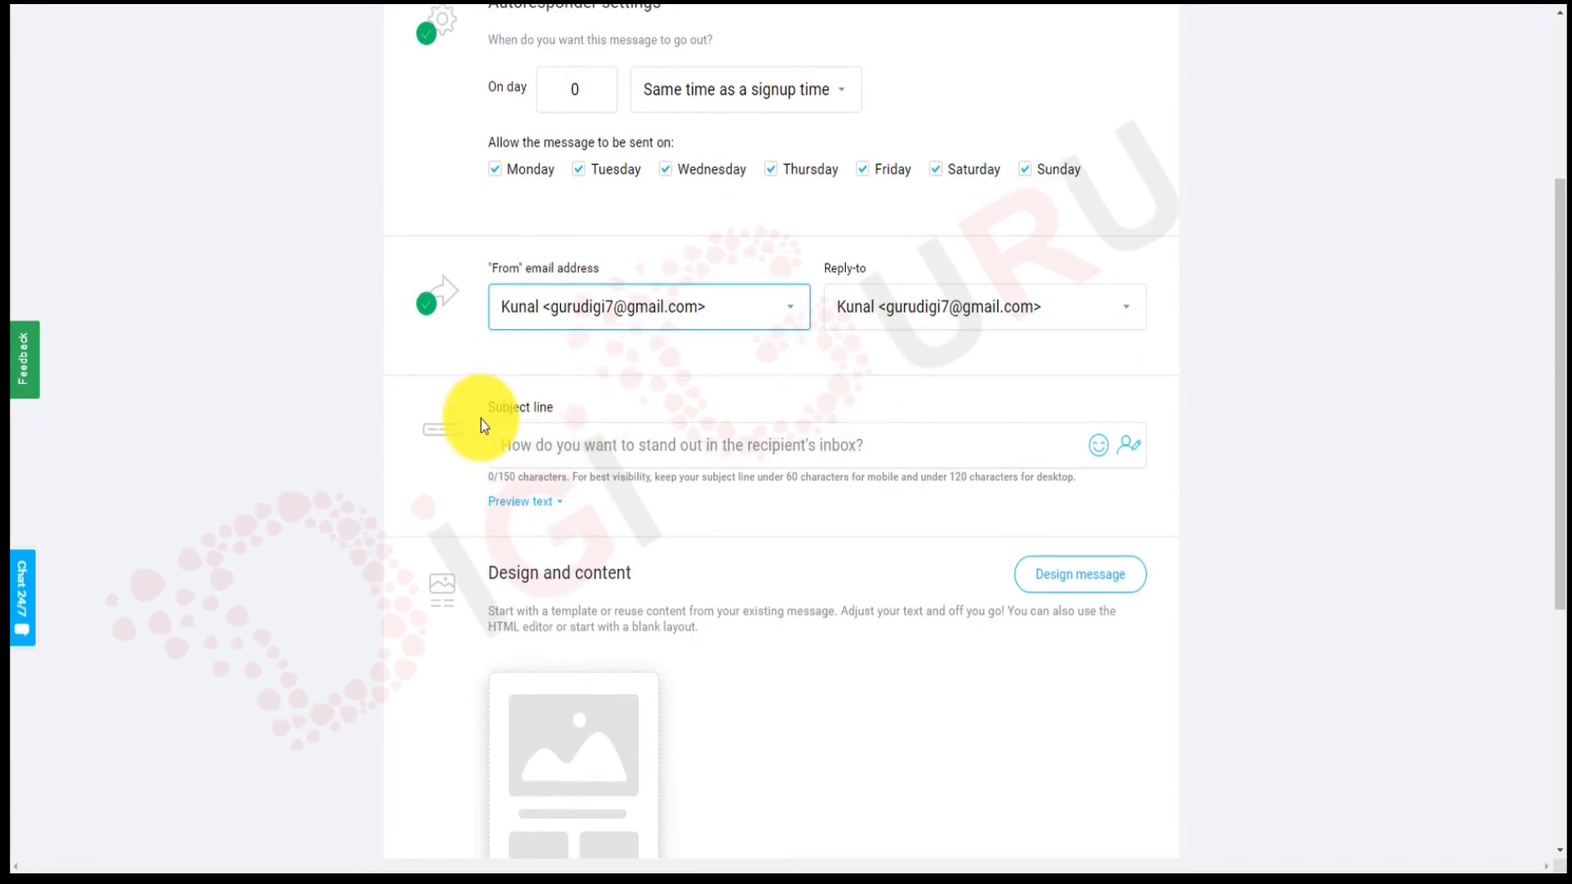
# Draft a 'Welcome [[firstname]] To the world of Digital Marketing' subject, then clear it.
pyautogui.click(608, 443)
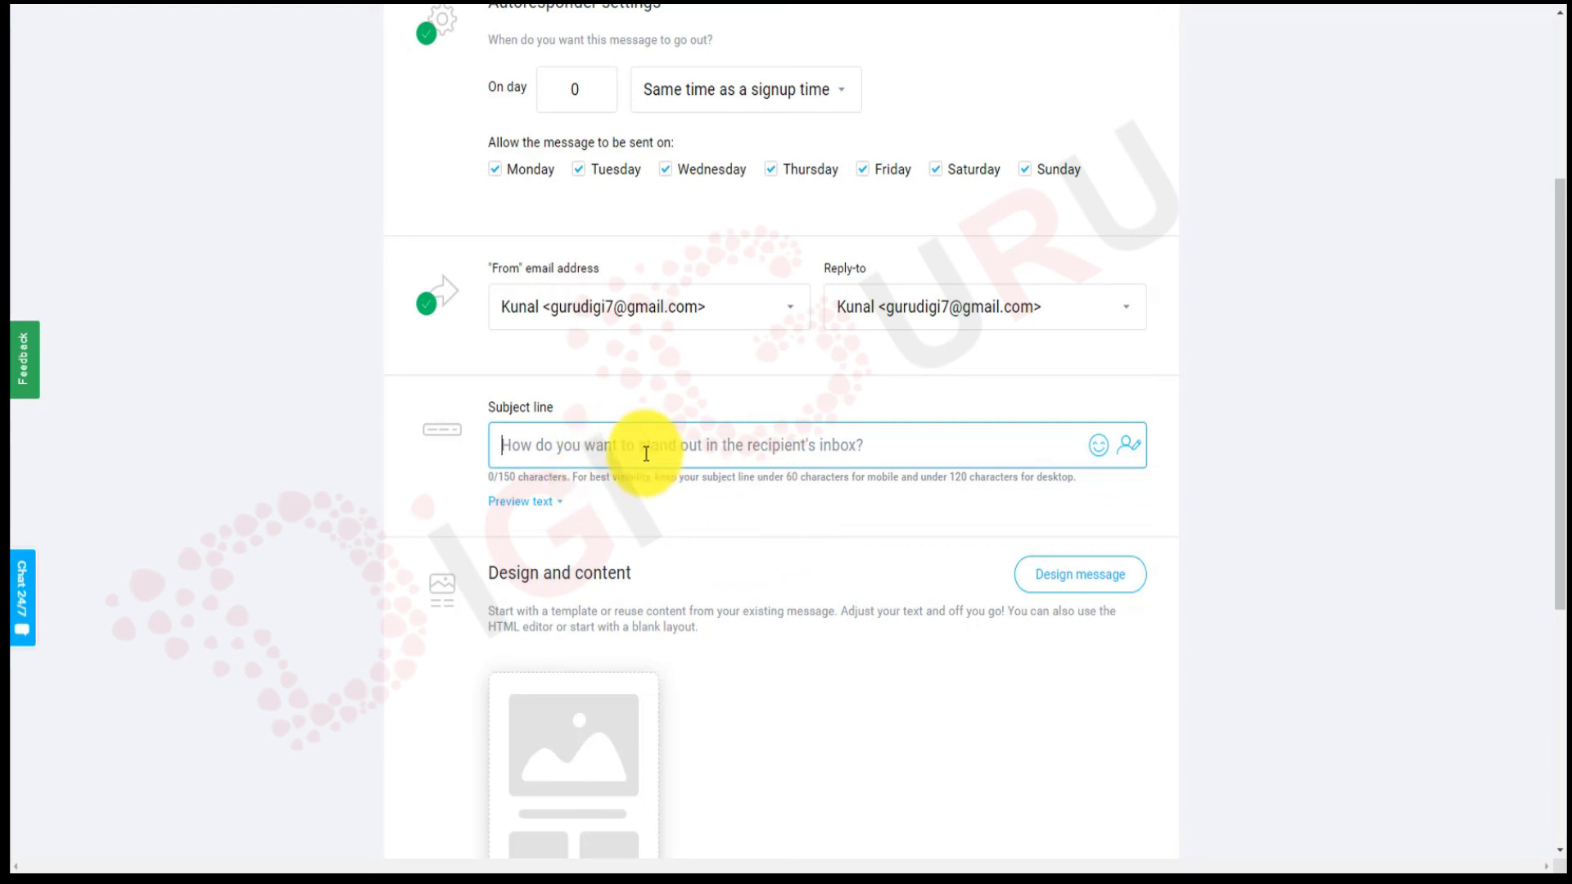
pyautogui.write('E')
pyautogui.press('BackSpace')
pyautogui.write('Welcome')
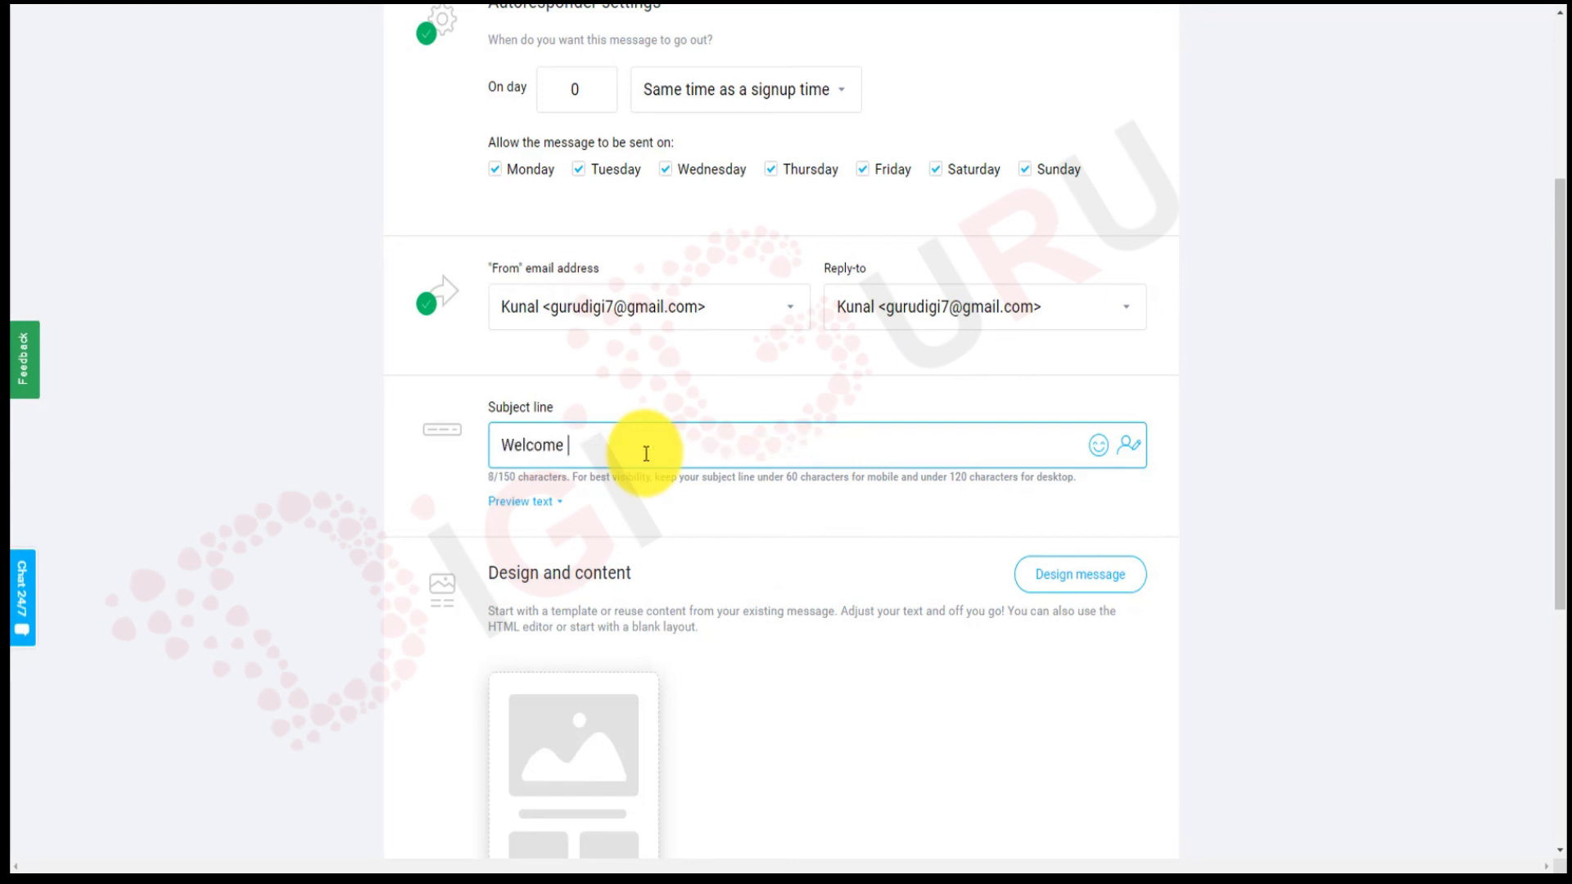
pyautogui.click(1123, 452)
pyautogui.scroll(-3, 1176, 650)
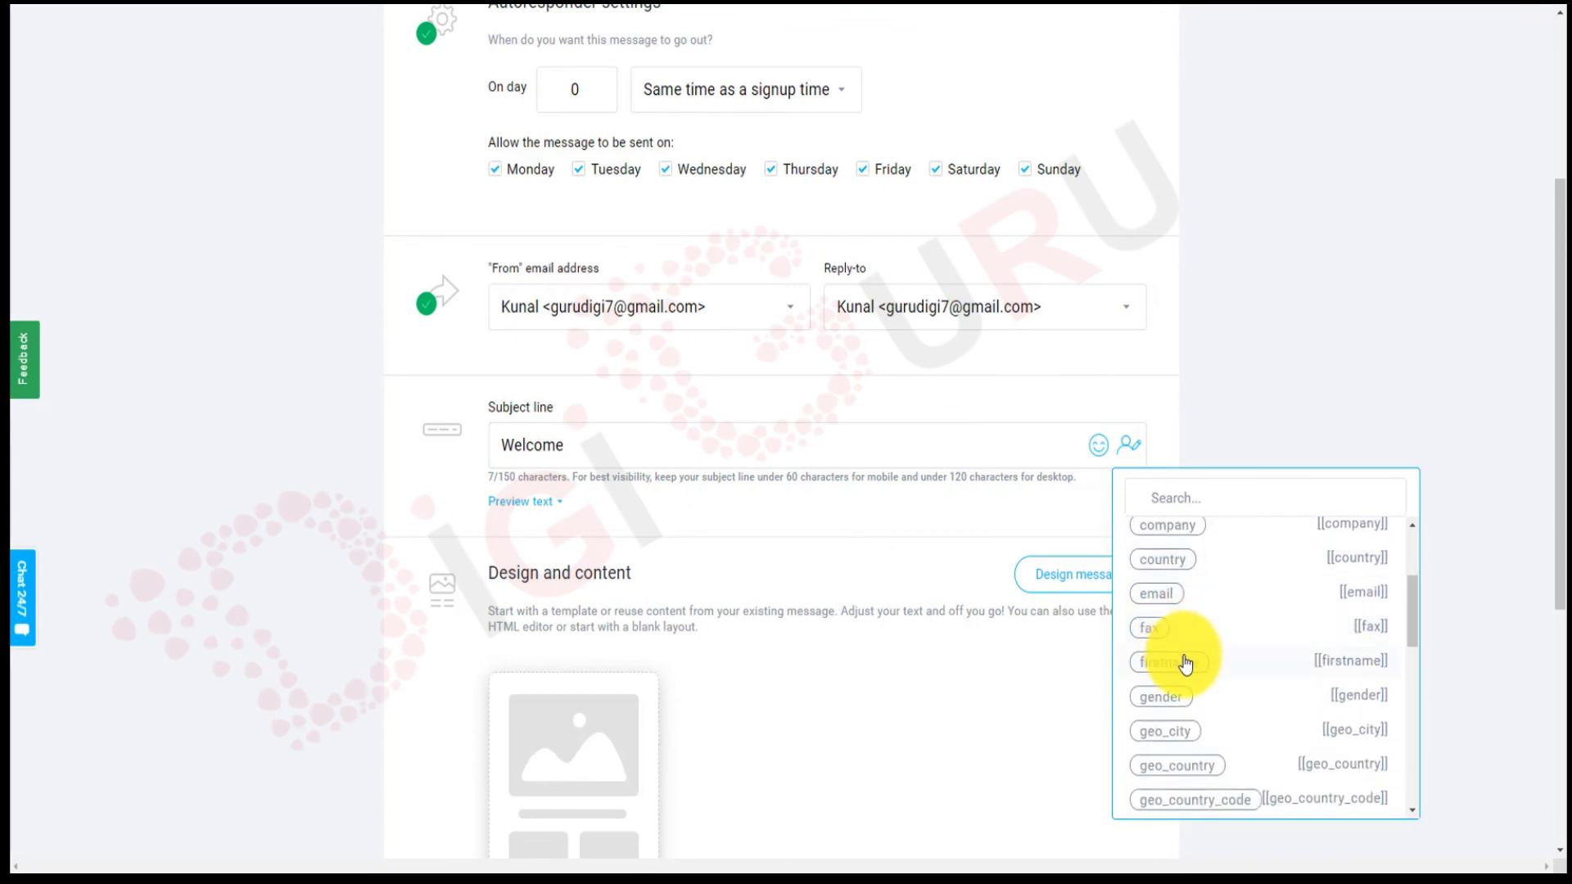
pyautogui.click(1184, 665)
pyautogui.click(805, 438)
pyautogui.press('Left')
pyautogui.write('[[firstname]] ')
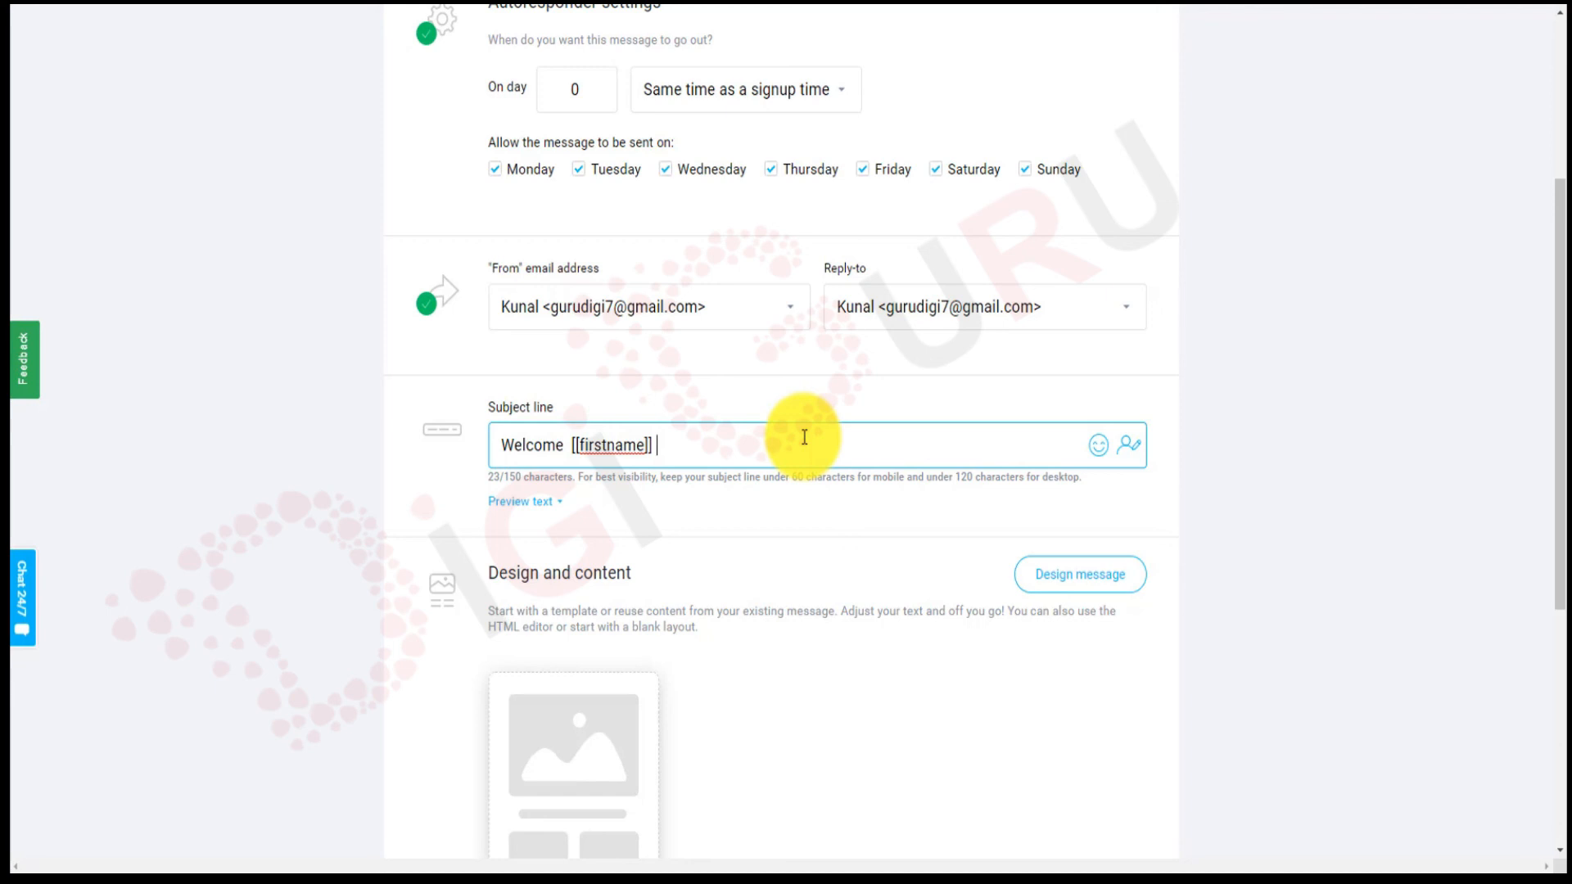
pyautogui.write('To the wordld of Dig')
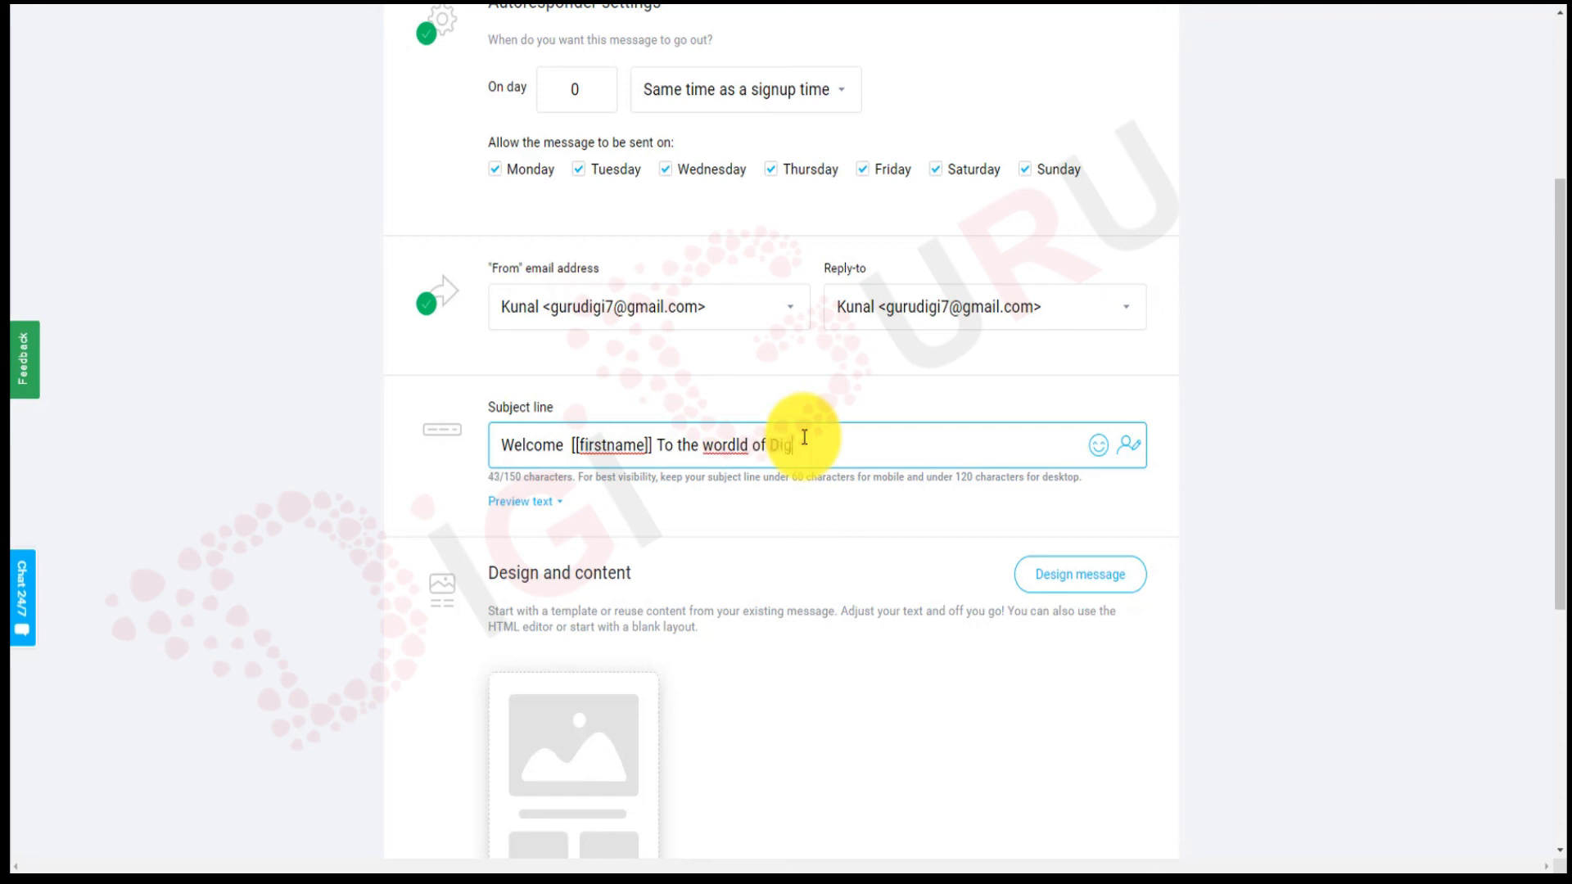
pyautogui.write('ital MArketing')
pyautogui.press('BackSpace')
pyautogui.press('BackSpace')
pyautogui.press('BackSpace')
pyautogui.press('BackSpace')
pyautogui.press('BackSpace')
pyautogui.press('BackSpace')
pyautogui.press('BackSpace')
pyautogui.press('BackSpace')
pyautogui.press('BackSpace')
pyautogui.press('BackSpace')
pyautogui.press('BackSpace')
pyautogui.press('BackSpace')
pyautogui.press('BackSpace')
pyautogui.press('BackSpace')
pyautogui.press('BackSpace')
pyautogui.press('BackSpace')
pyautogui.press('BackSpace')
pyautogui.press('BackSpace')
pyautogui.press('BackSpace')
pyautogui.press('BackSpace')
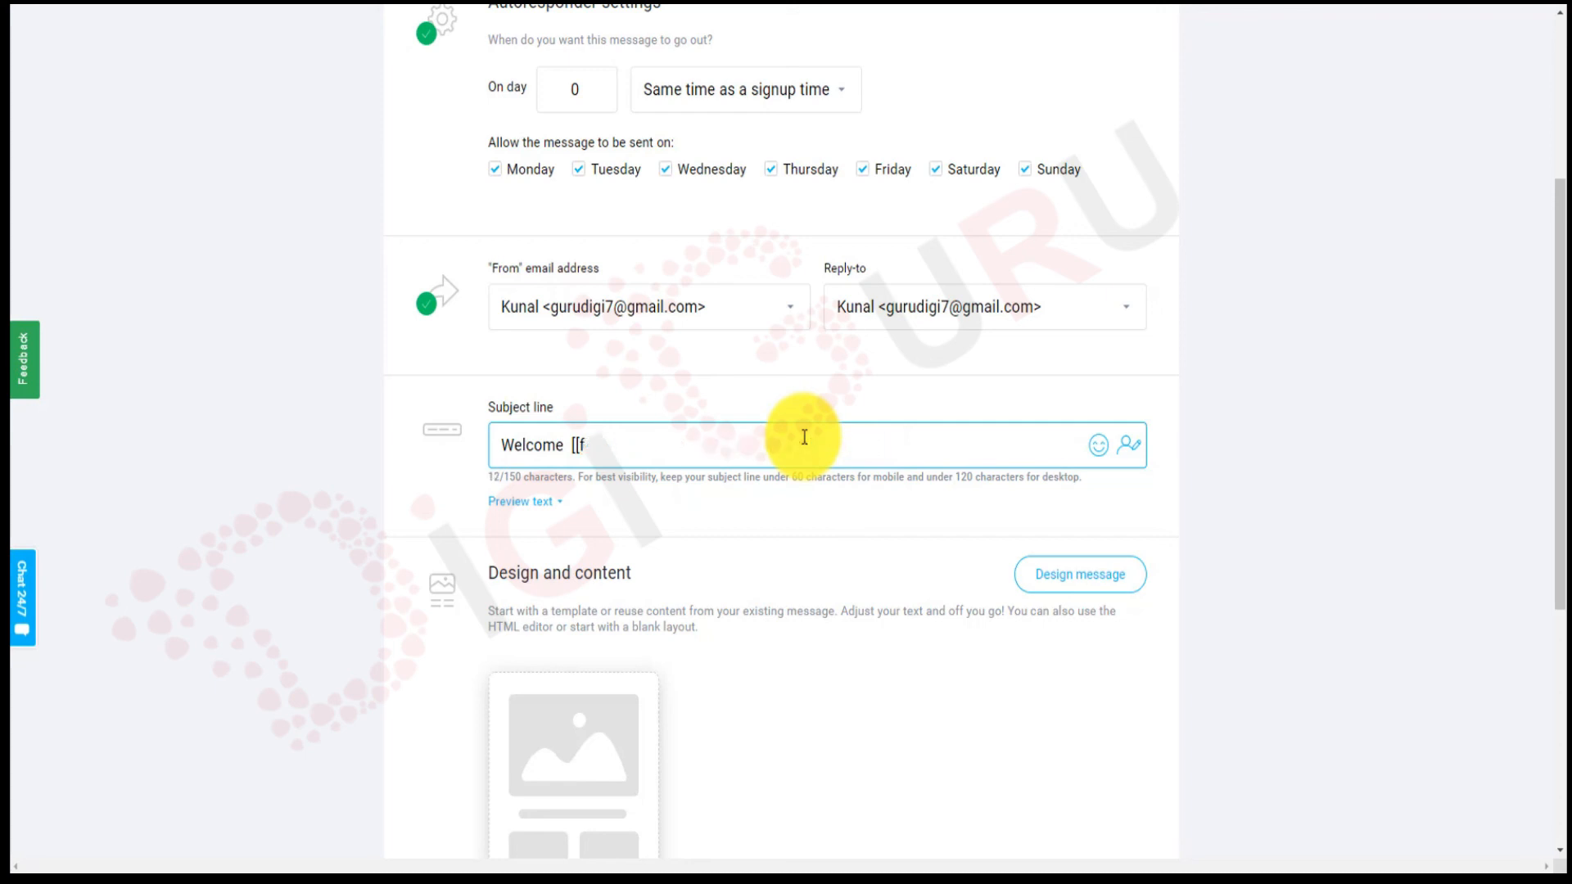
pyautogui.press('BackSpace')
pyautogui.press('BackSpace')
pyautogui.press('BackSpace')
pyautogui.press('BackSpace')
pyautogui.press('BackSpace')
pyautogui.press('BackSpace')
pyautogui.press('BackSpace')
pyautogui.press('BackSpace')
pyautogui.press('BackSpace')
pyautogui.press('BackSpace')
pyautogui.press('BackSpace')
pyautogui.press('BackSpace')
# Rewrite the subject as 'Thank you [[firstname]] for subscribing to our channel'.
pyautogui.write('Thank you')
pyautogui.press('BackSpace')
pyautogui.click(1128, 446)
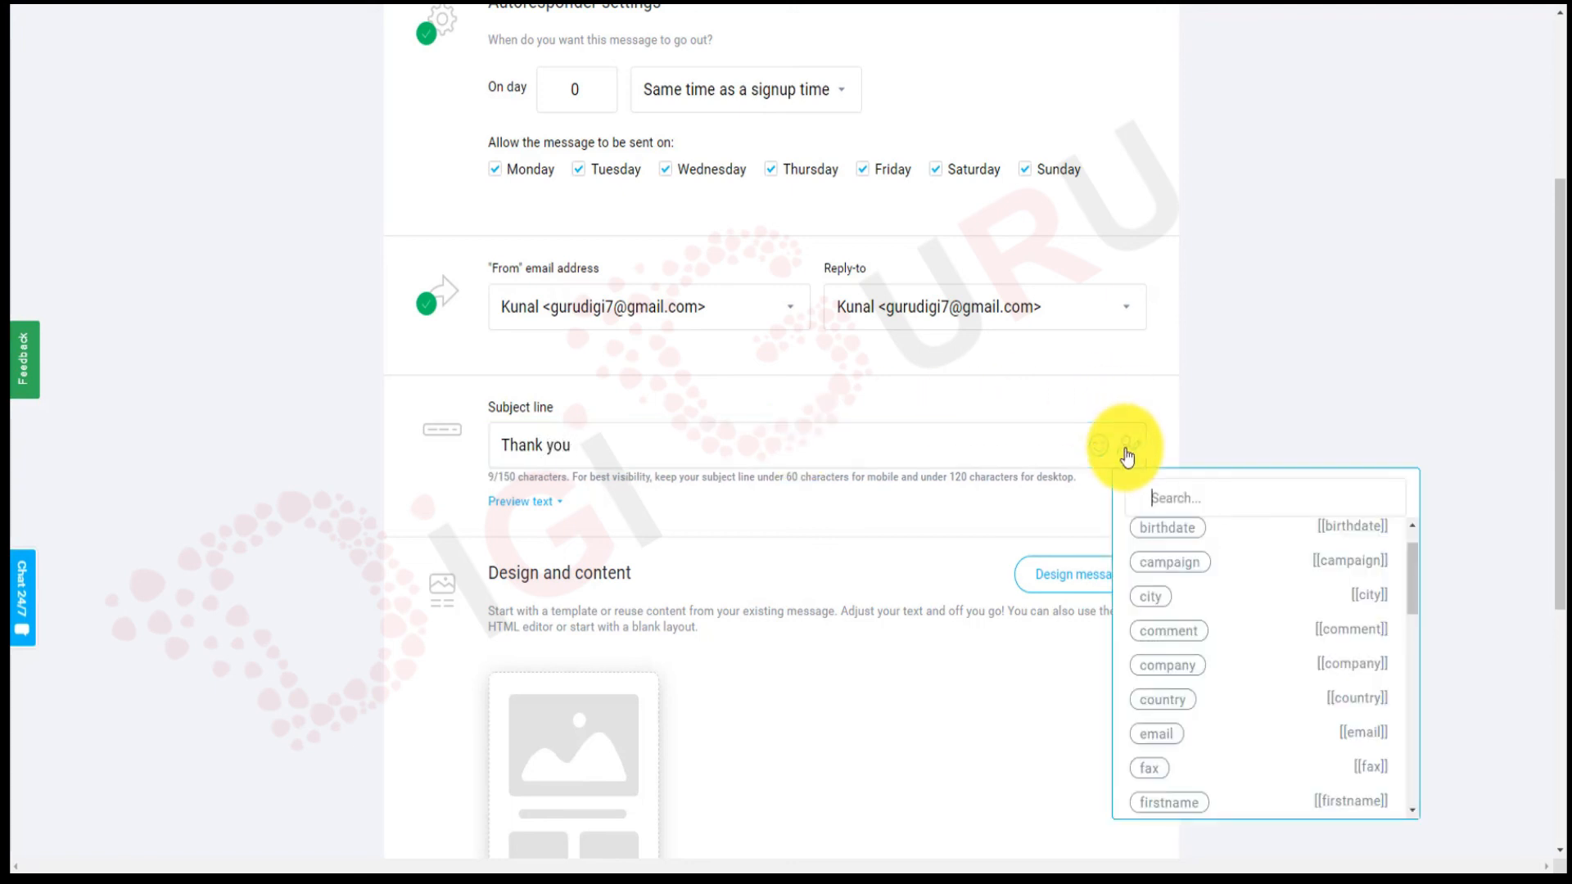
pyautogui.click(1175, 803)
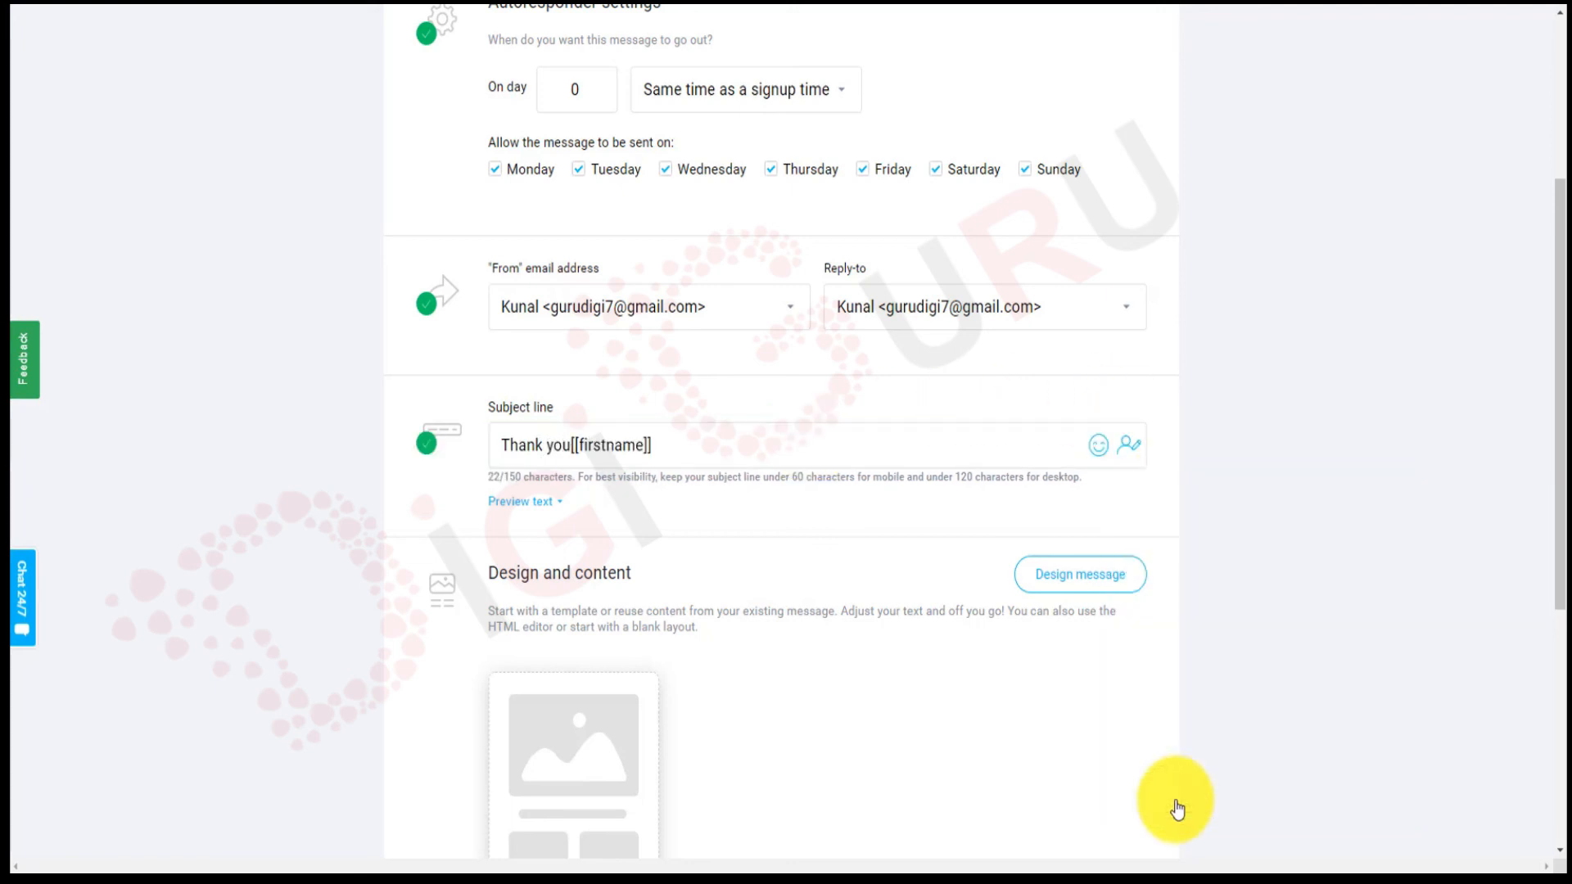
pyautogui.click(571, 446)
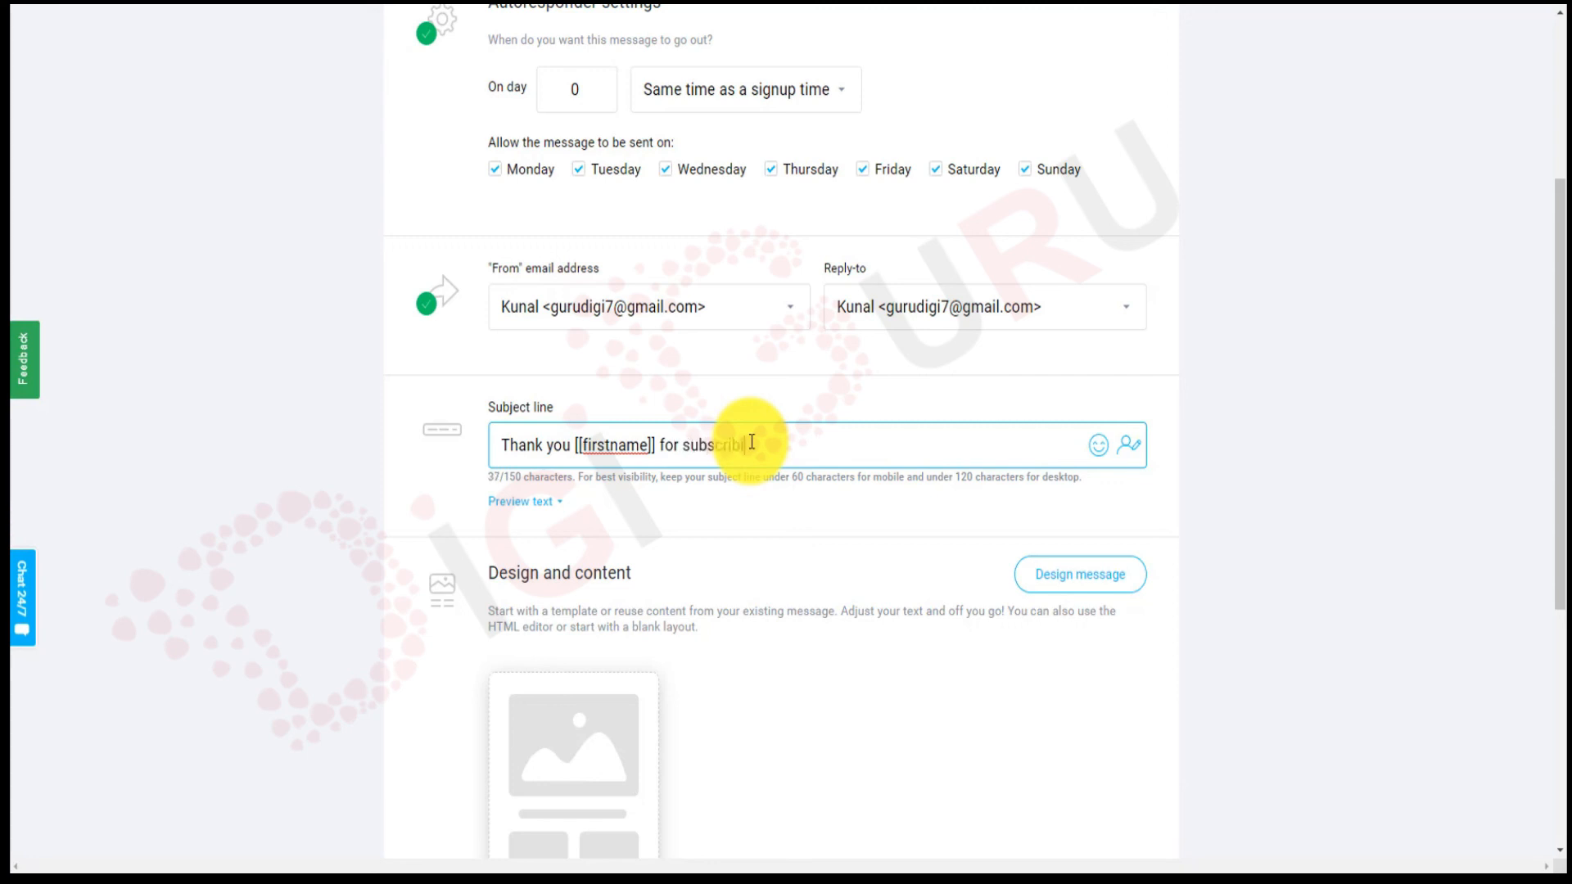
pyautogui.write('our channel')
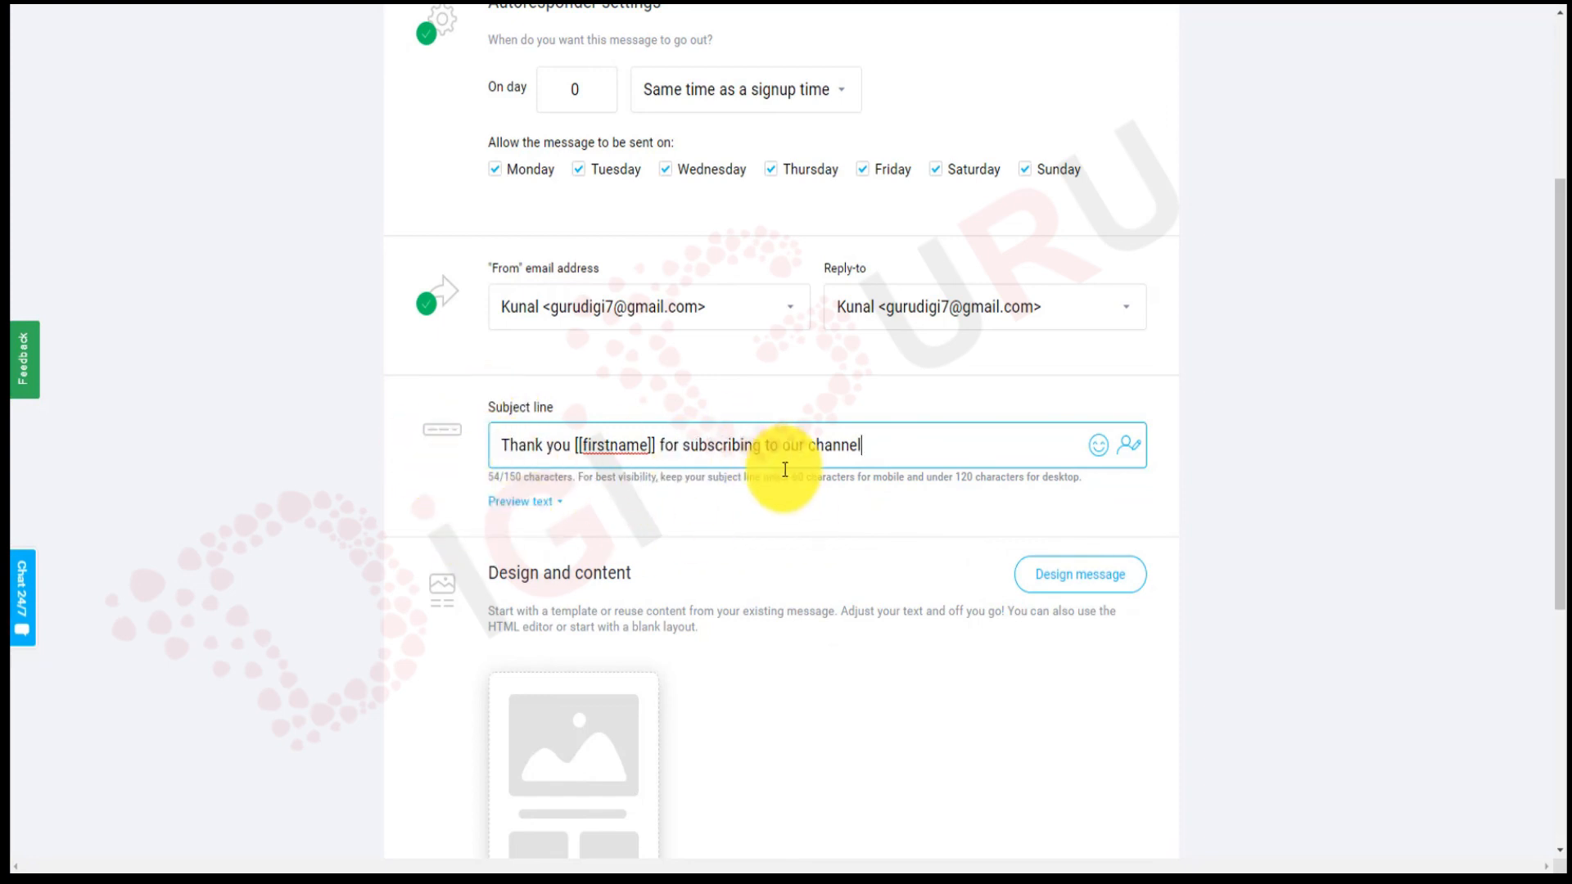
# Start designing the welcome autoresponder's content from the Design and content section.
pyautogui.scroll(-3, 781, 470)
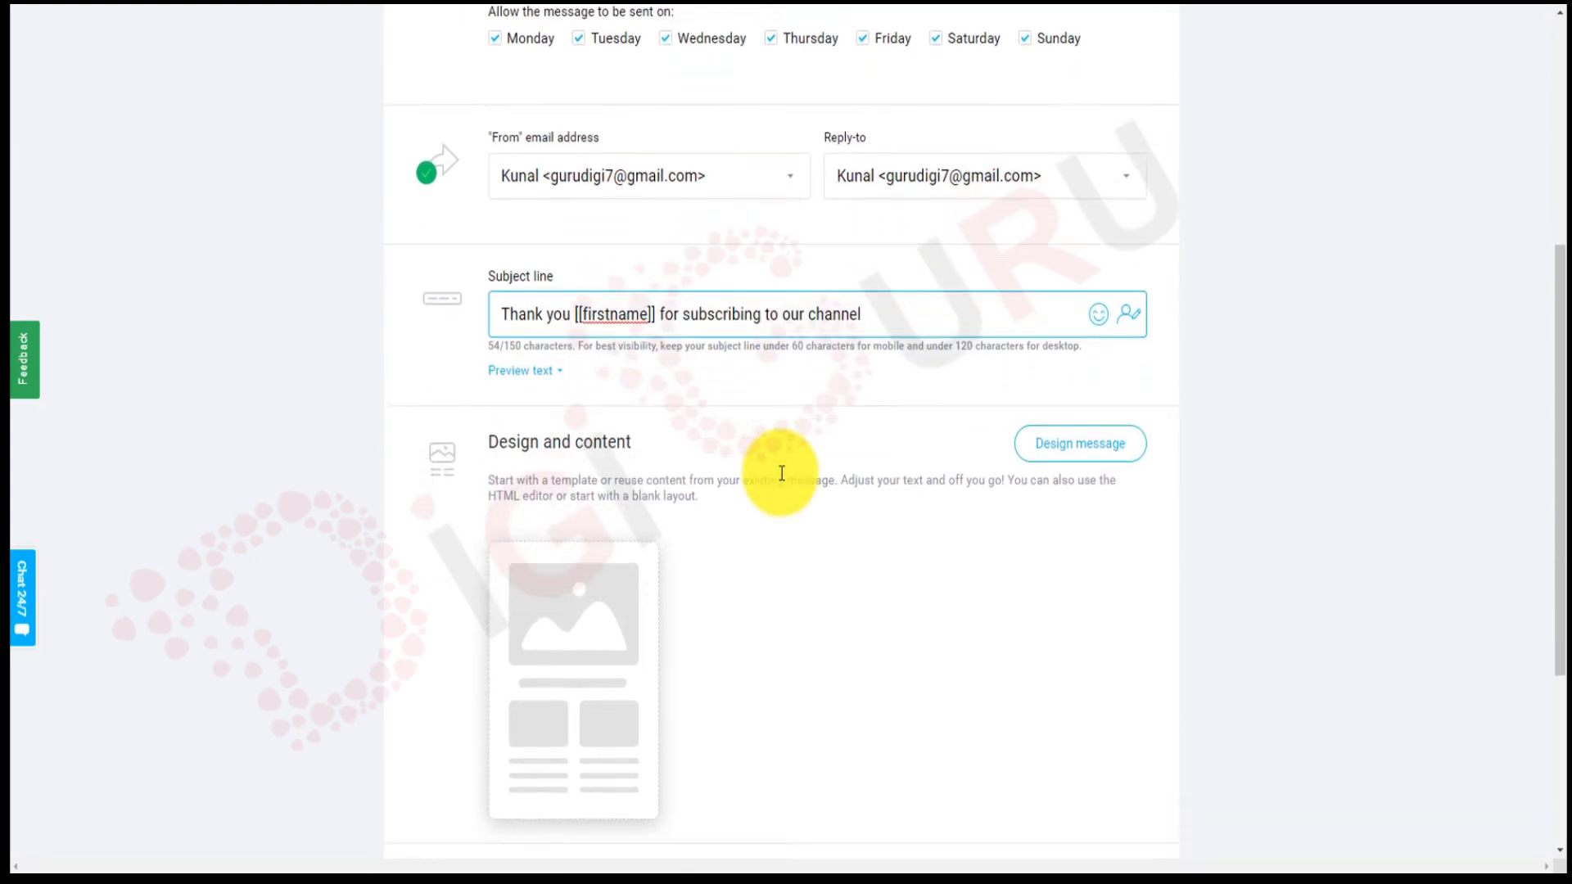
pyautogui.moveTo(583, 503)
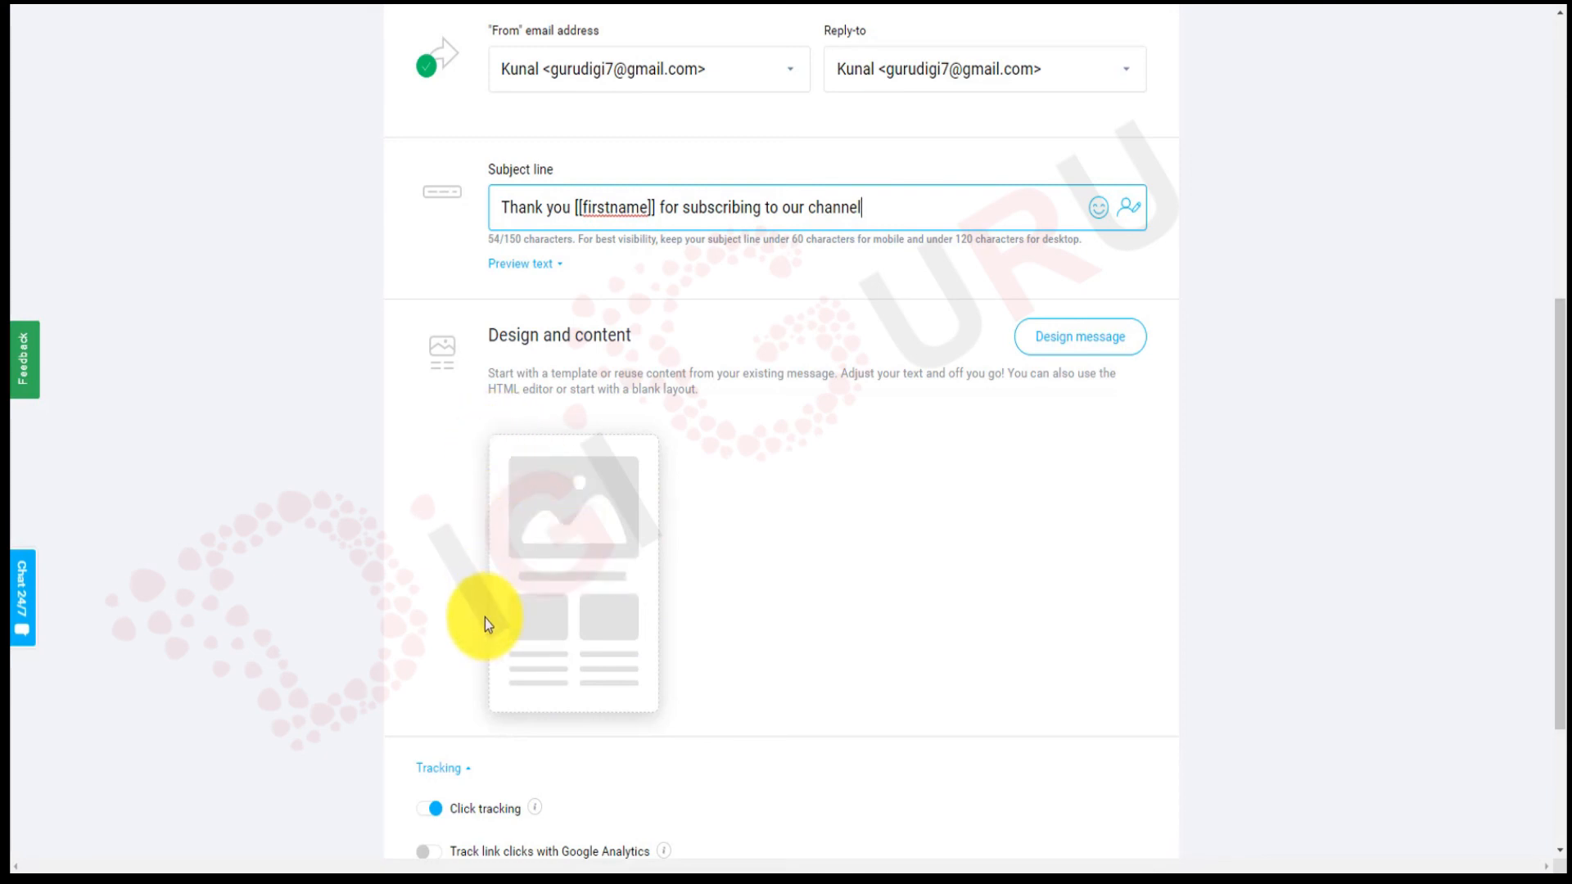
pyautogui.moveTo(614, 533)
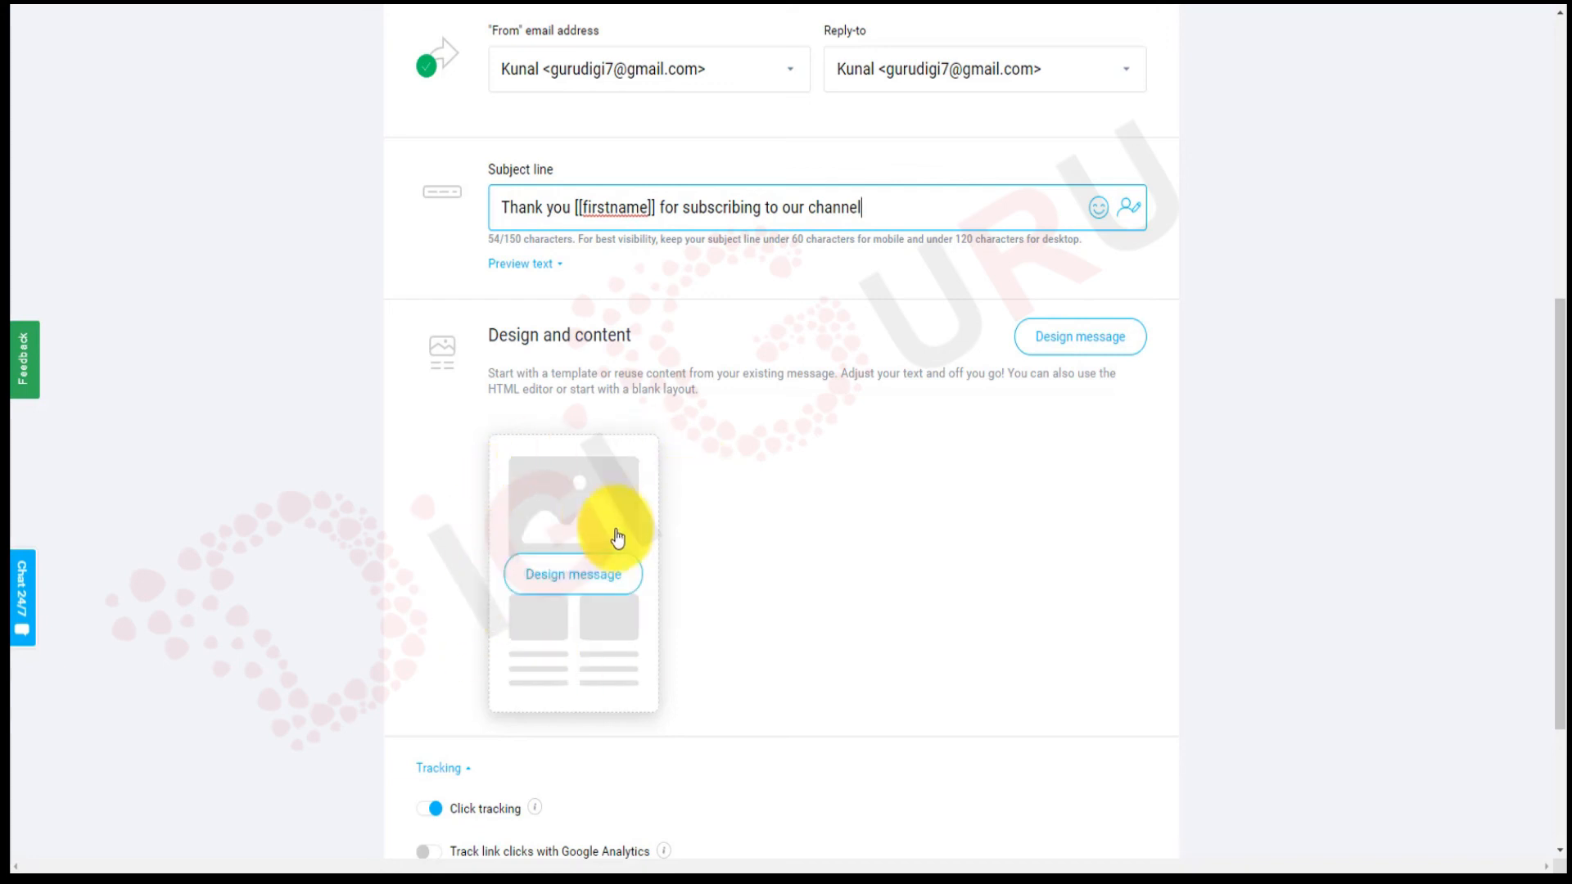
pyautogui.click(591, 571)
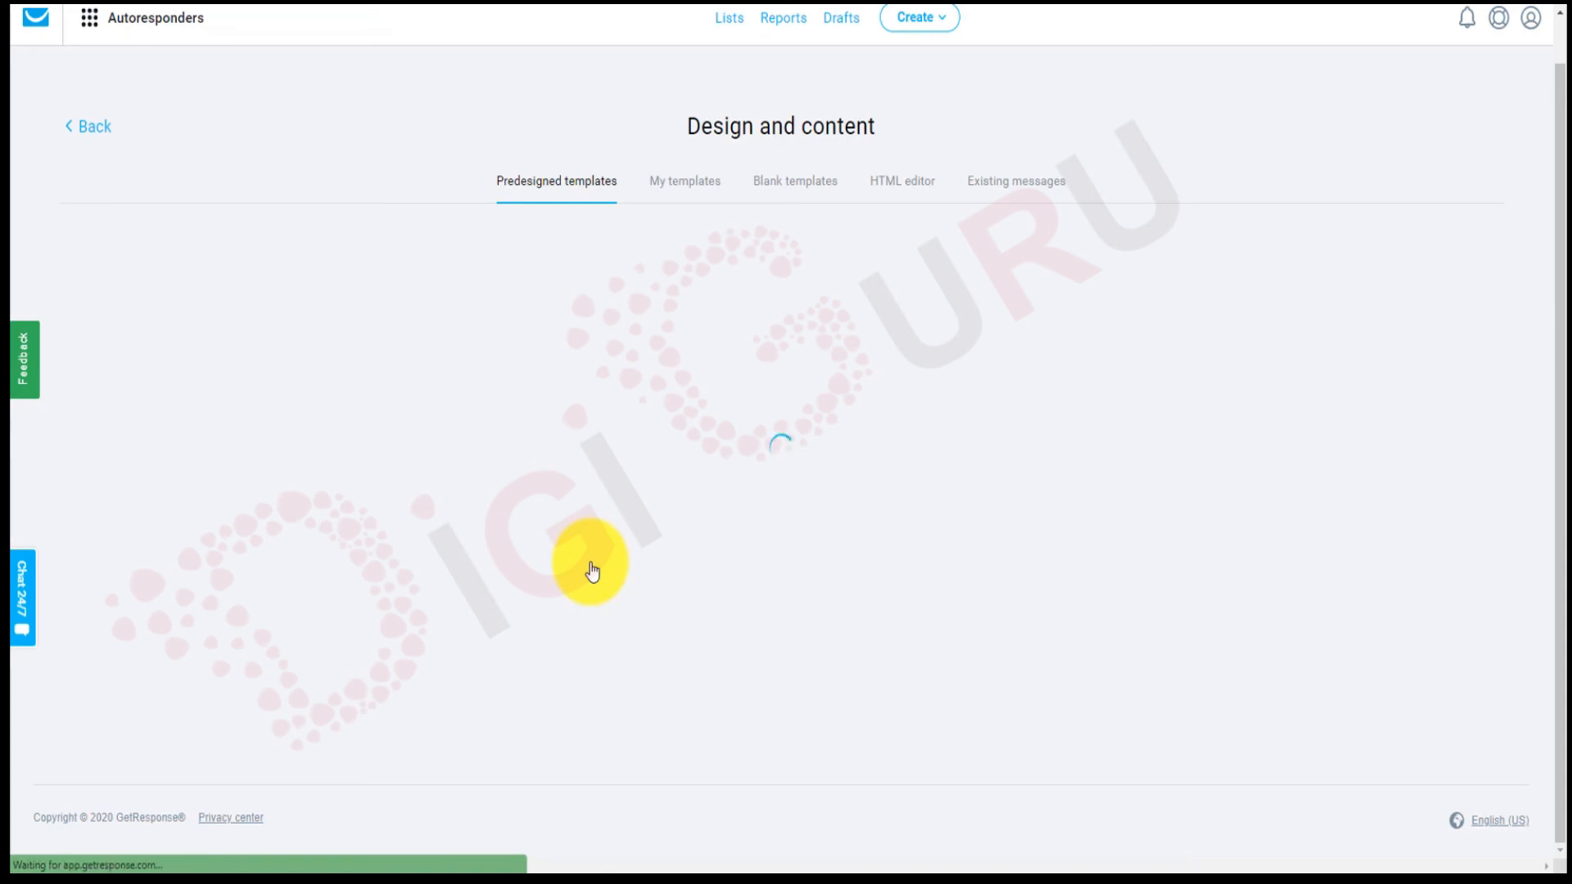
# Browse predesigned templates and My templates, then list existing messages including the earlier Untitled message.
pyautogui.scroll(-5, 593, 571)
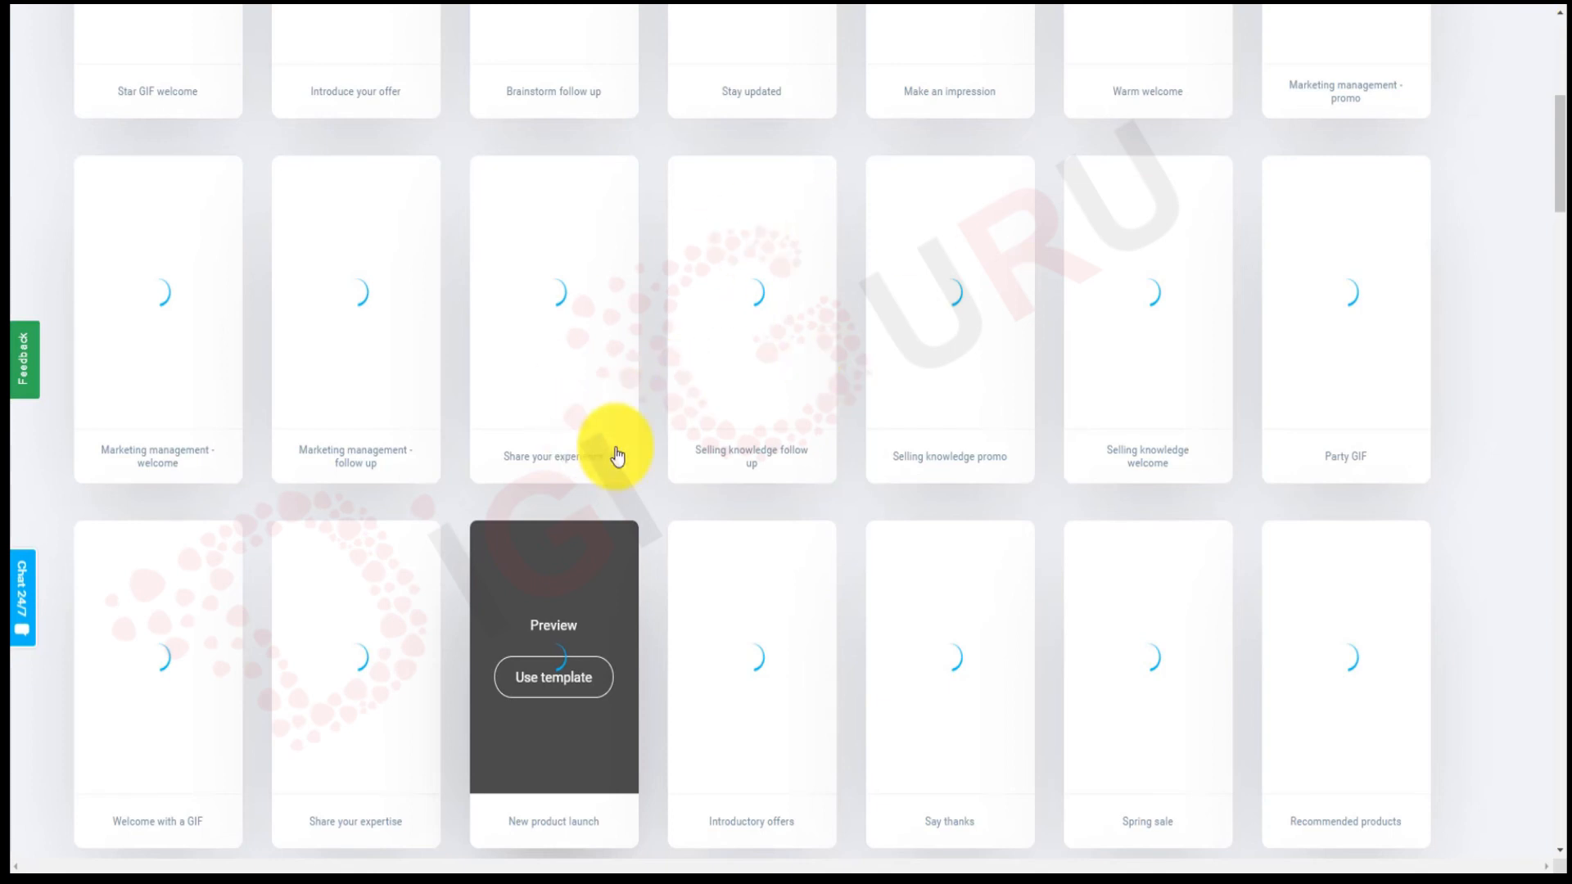
pyautogui.scroll(1, 648, 469)
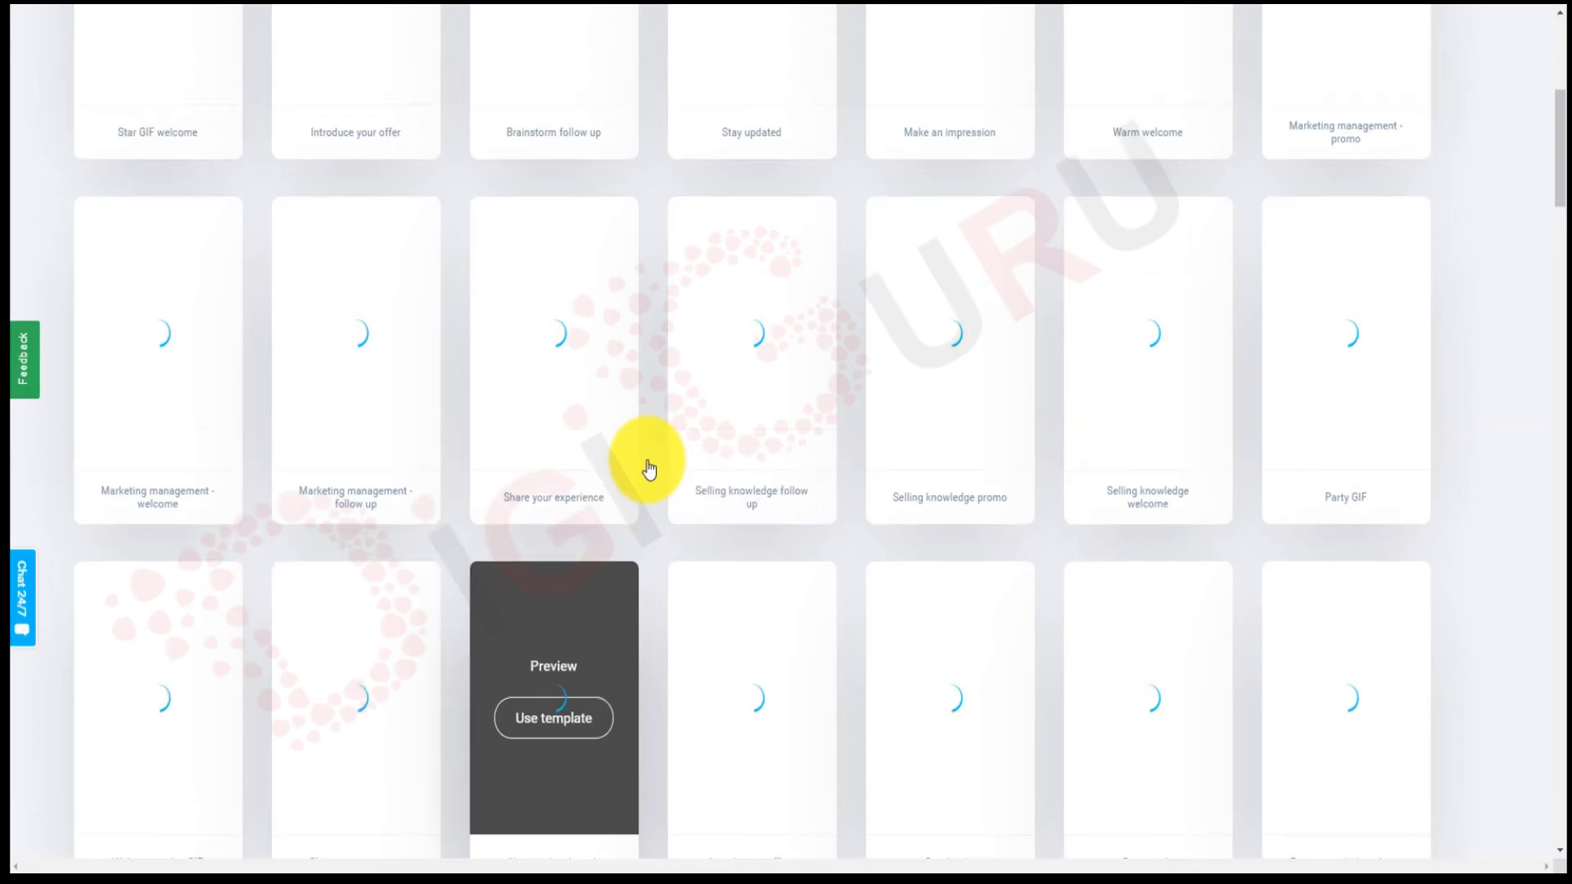
pyautogui.scroll(6, 648, 470)
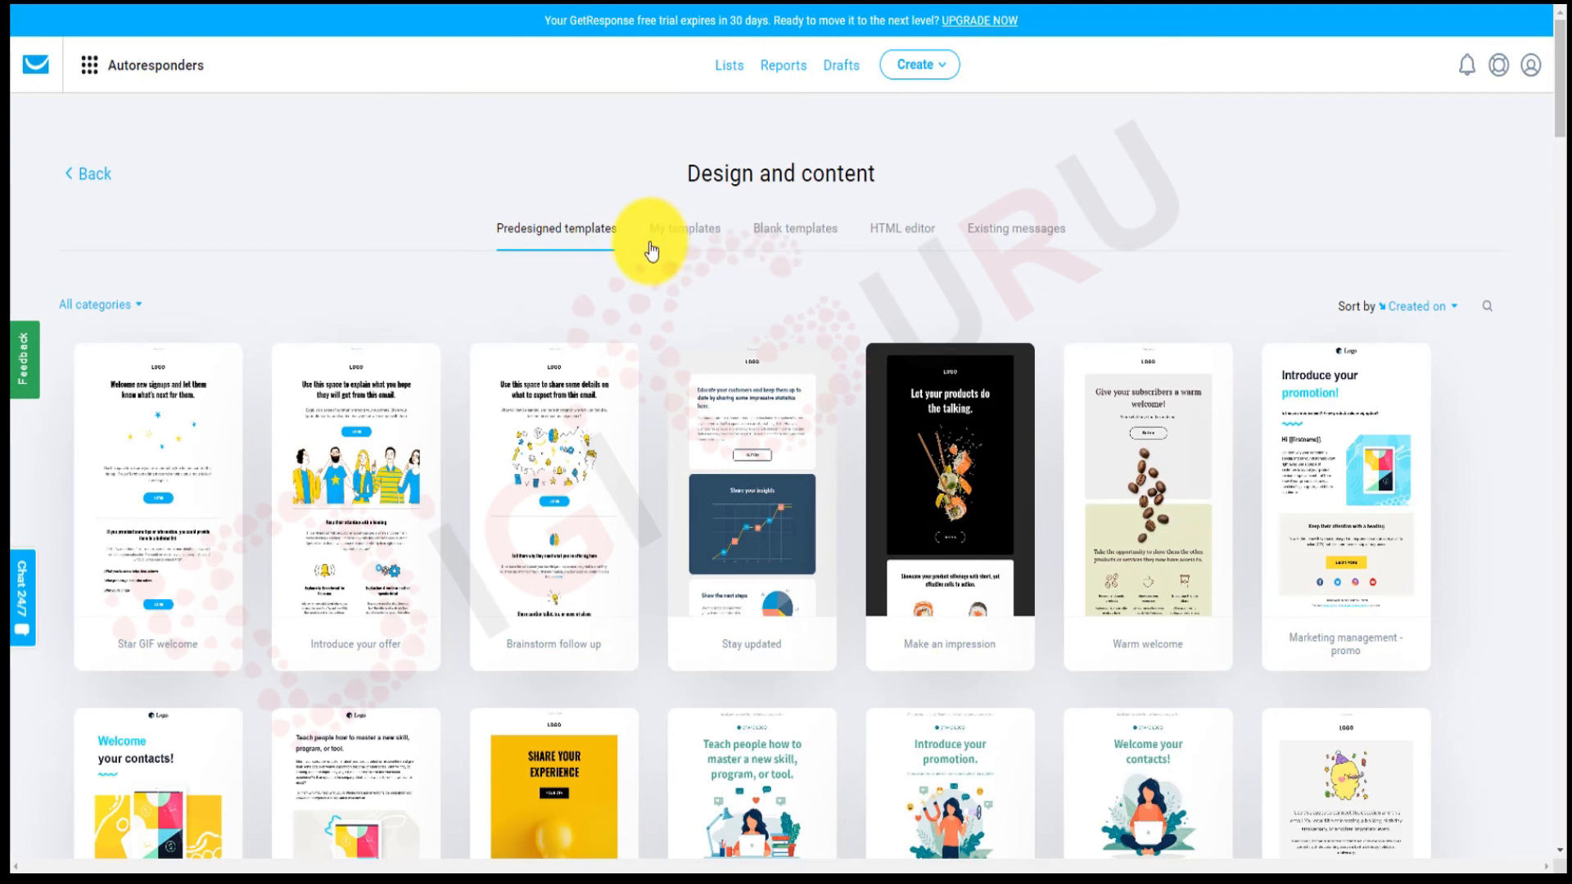
pyautogui.click(710, 243)
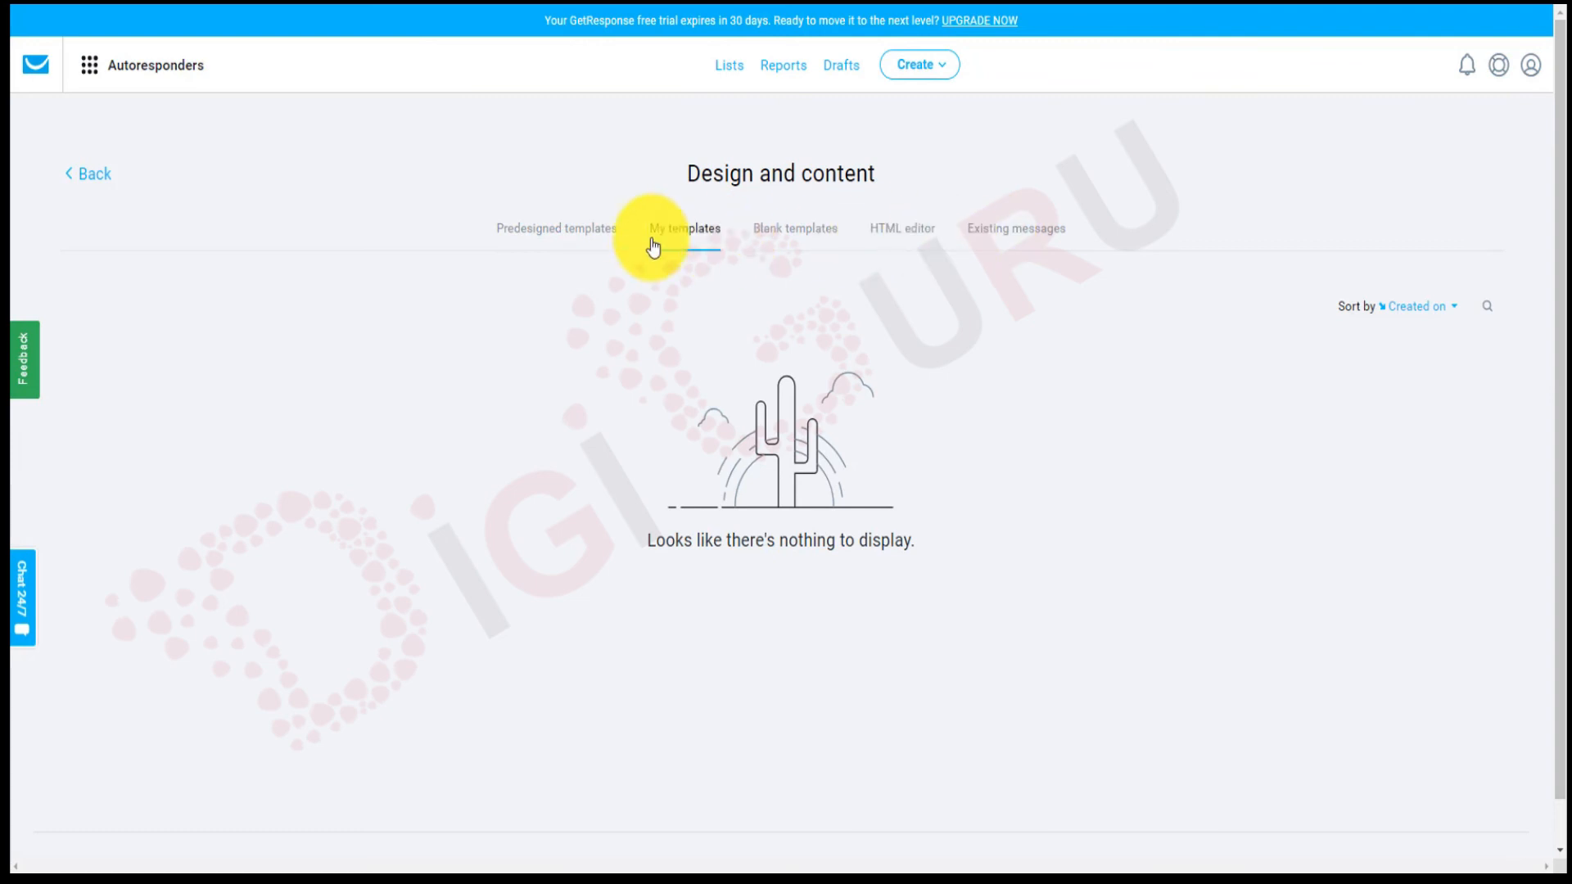
pyautogui.click(552, 240)
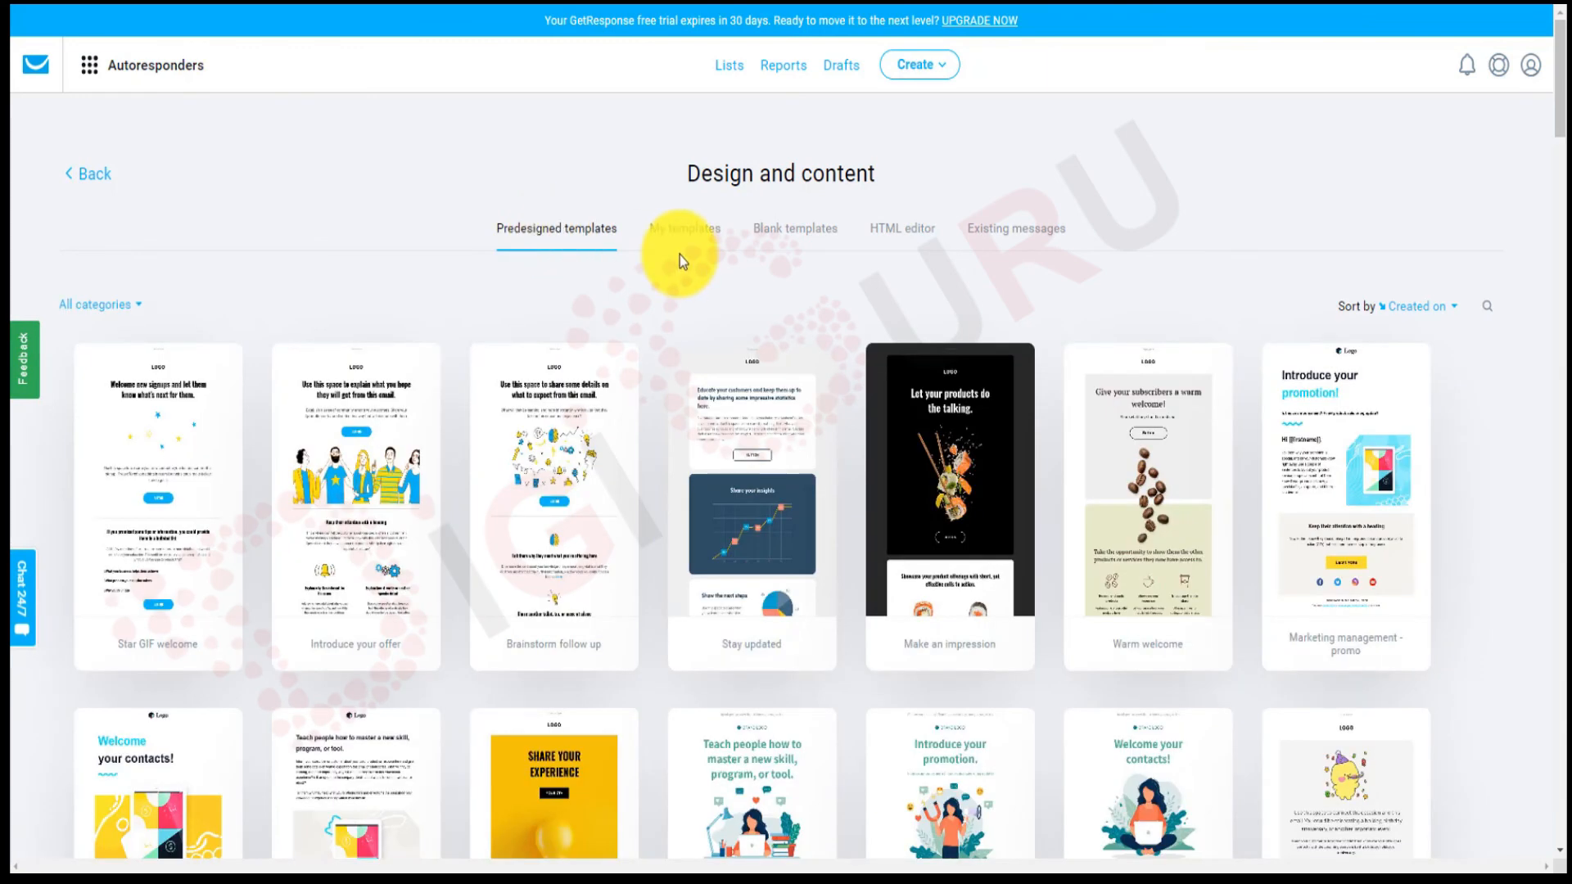
pyautogui.click(1026, 234)
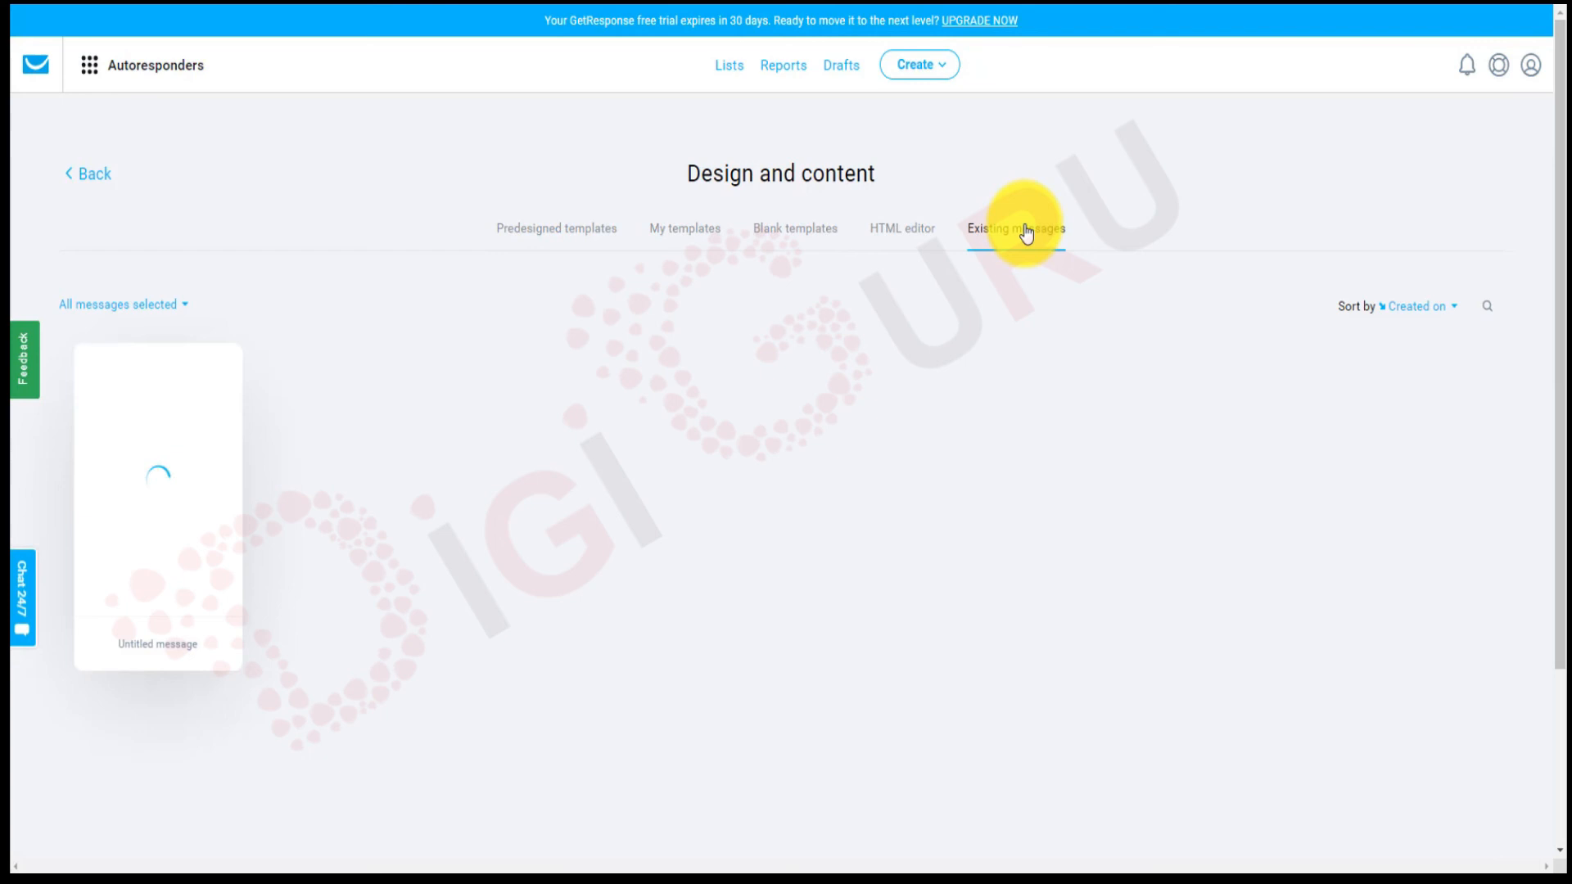
pyautogui.moveTo(186, 365)
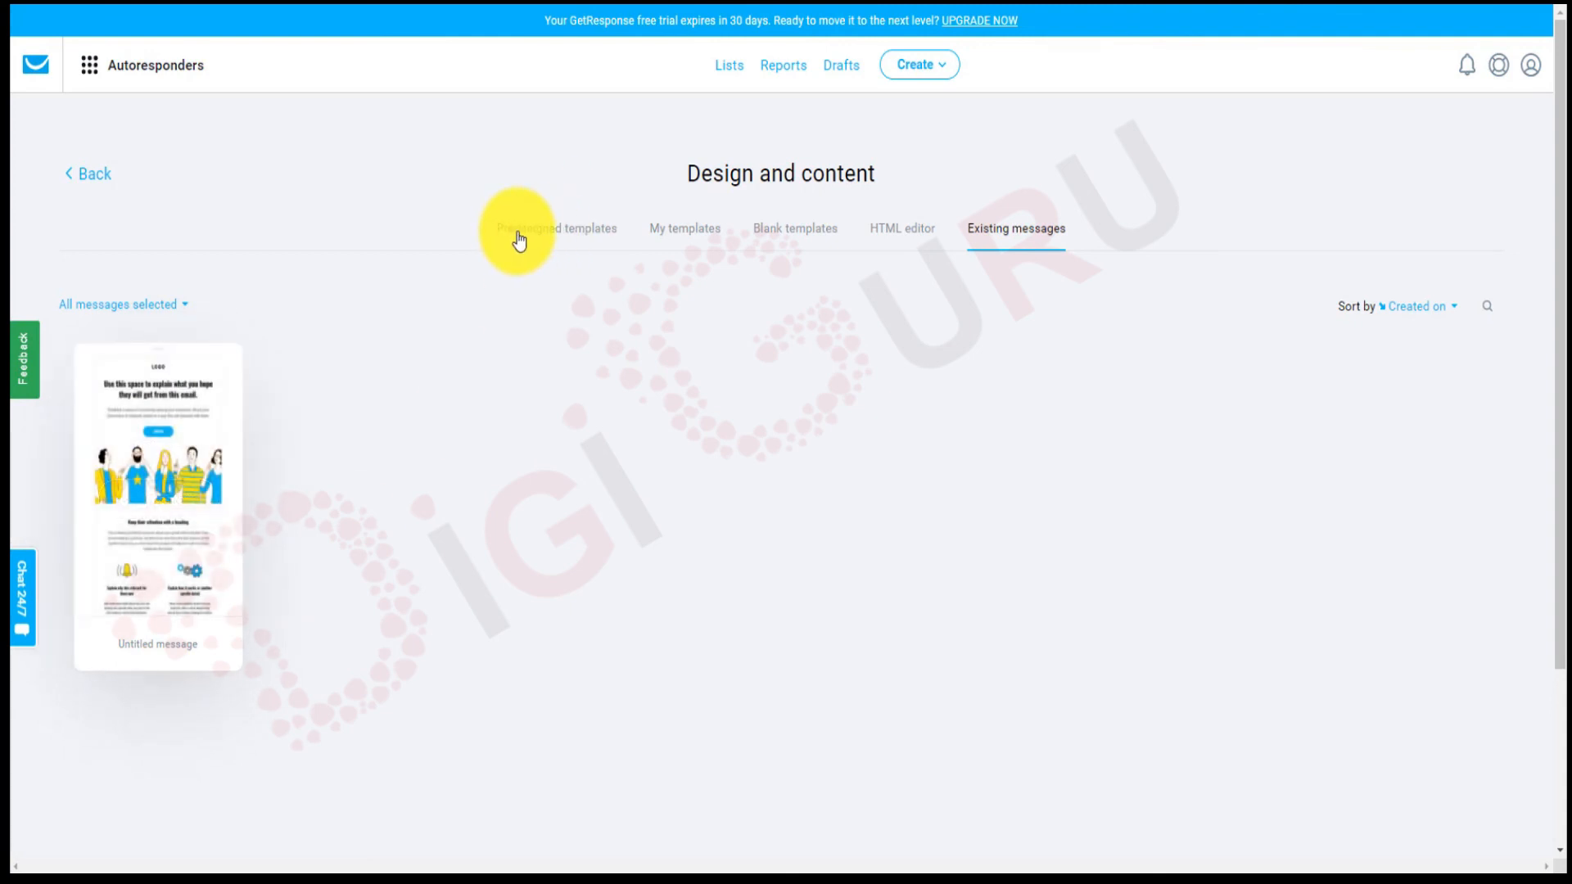
# Copy the Untitled message's content into the welcome email, then save and publish the autoresponder.
pyautogui.moveTo(121, 528)
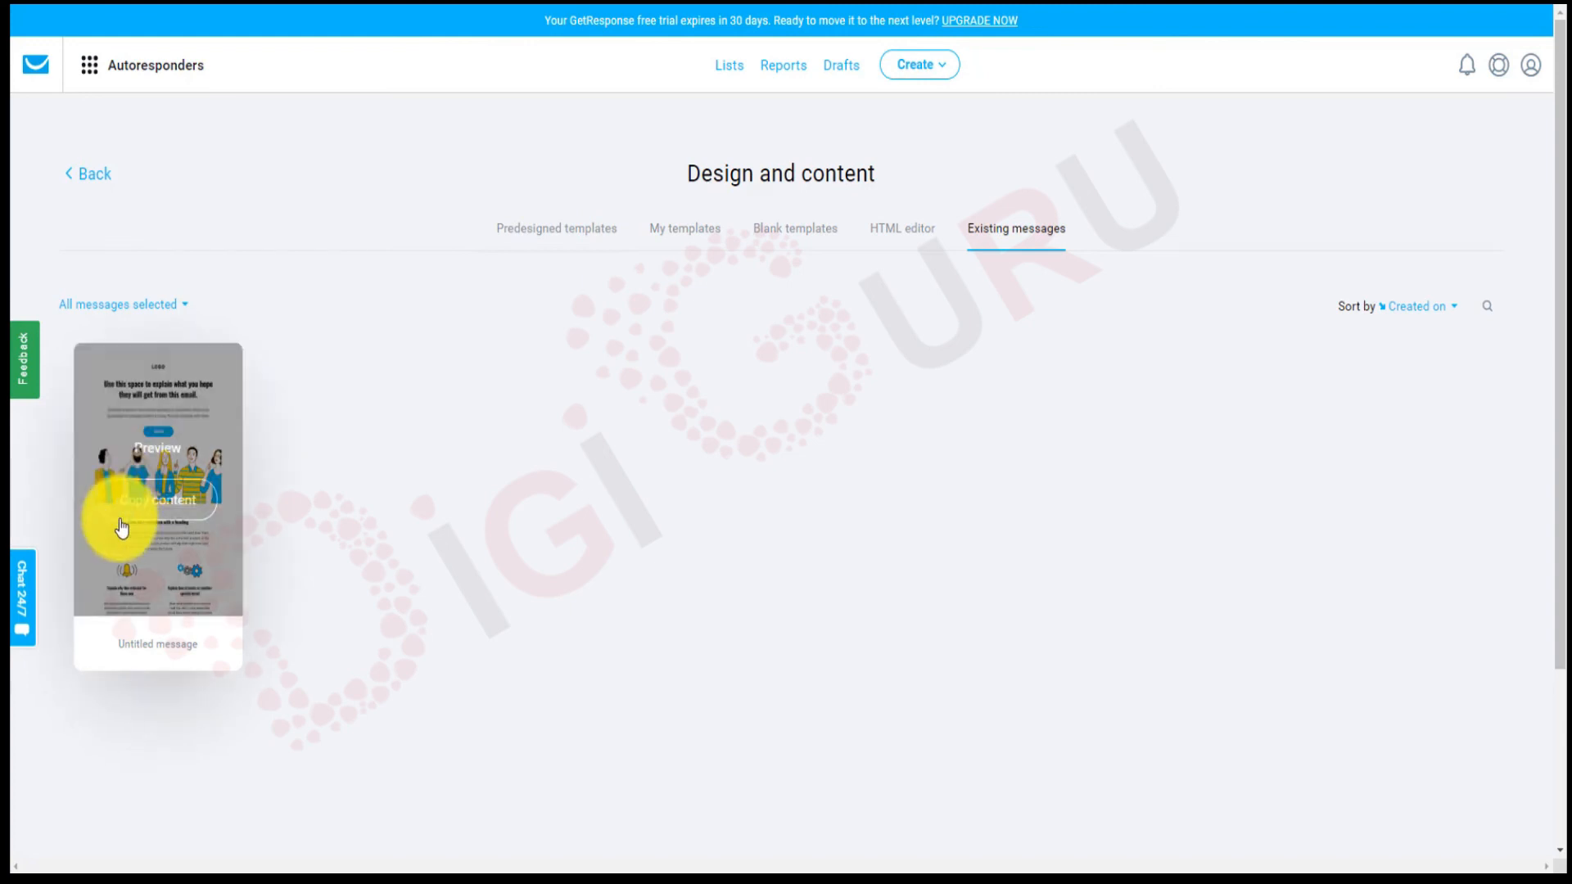
pyautogui.click(166, 501)
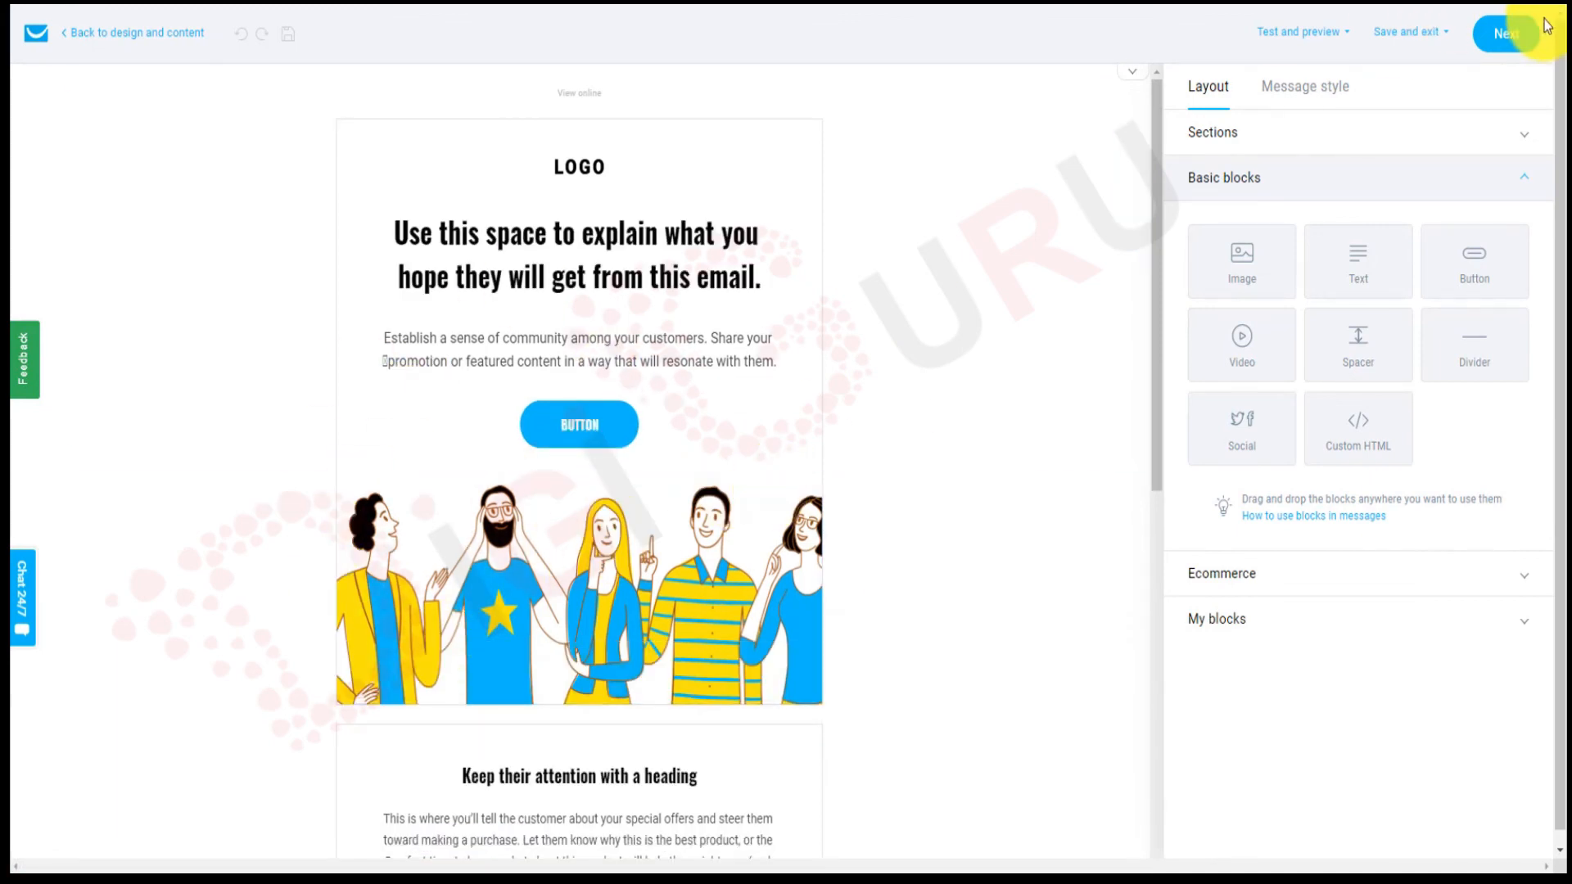
pyautogui.click(1510, 37)
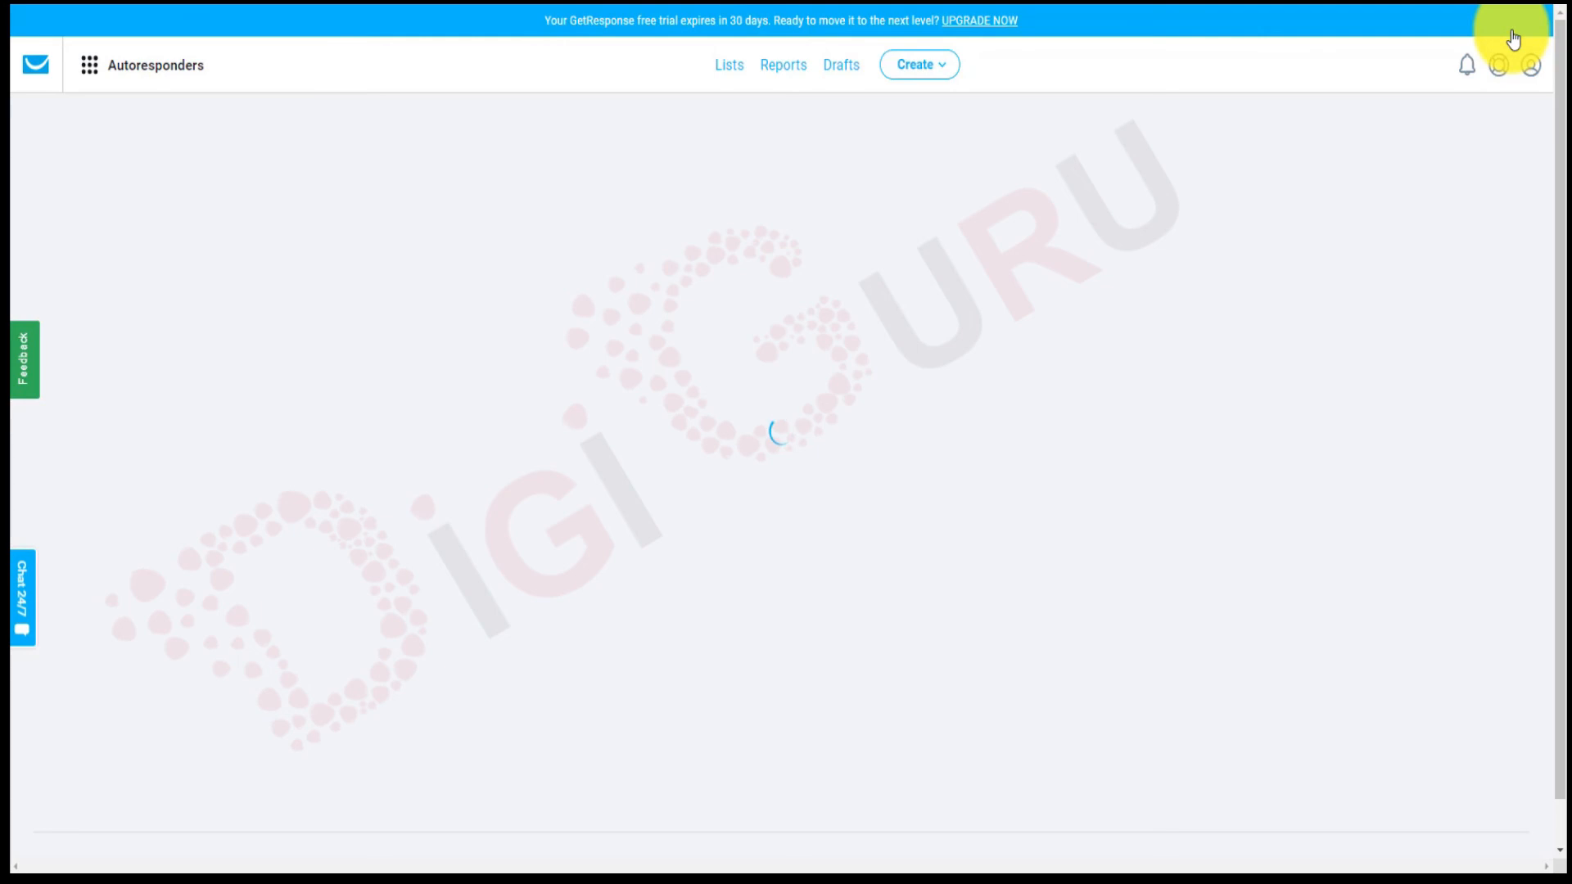
pyautogui.scroll(-10, 985, 460)
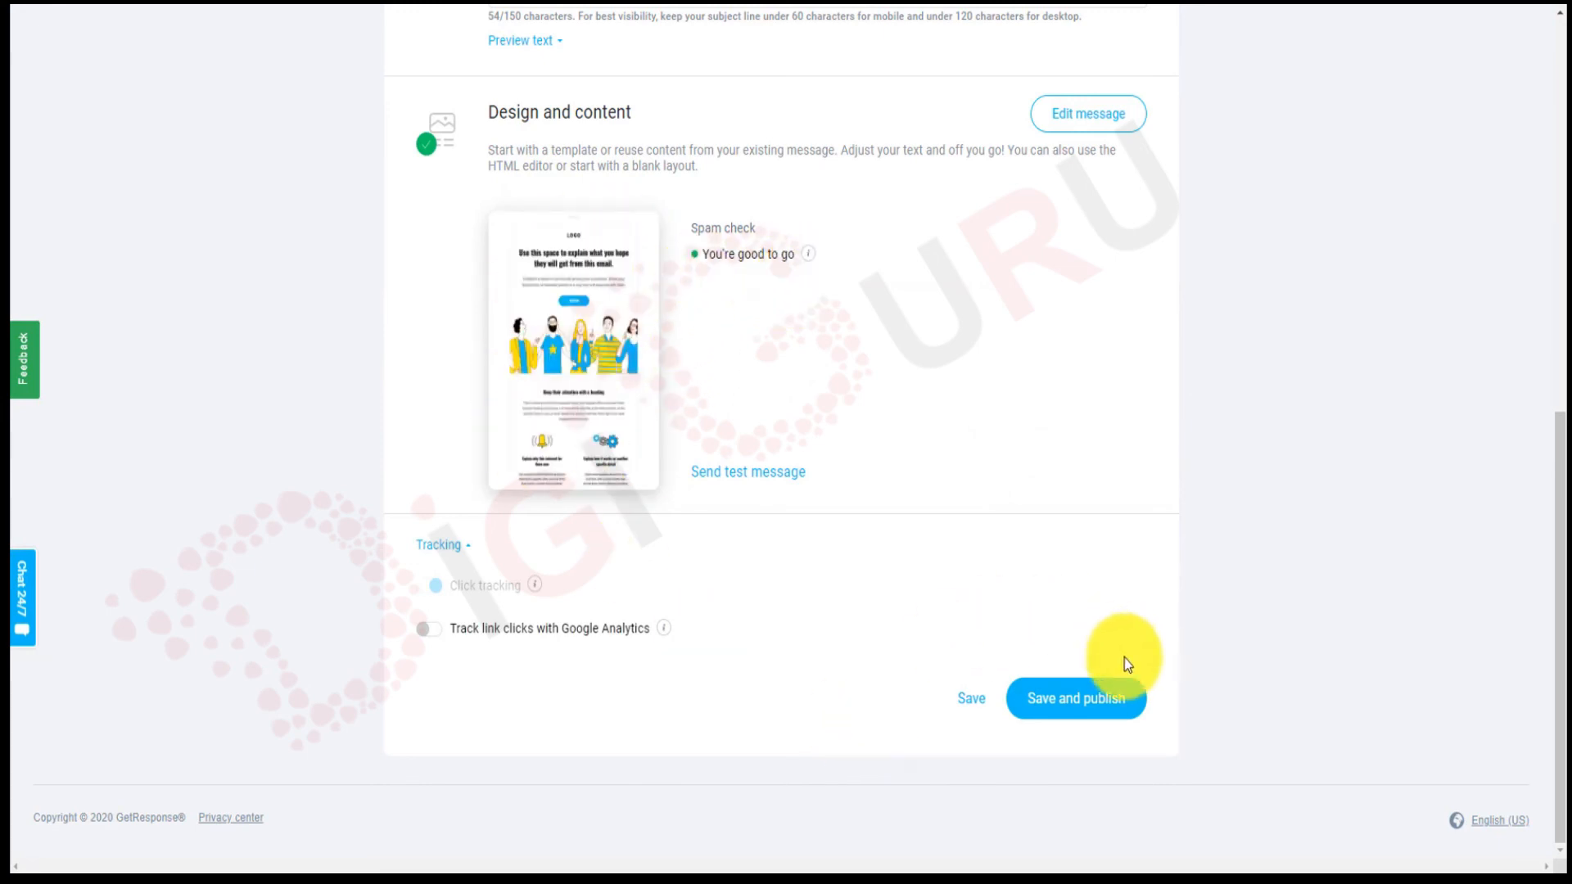
pyautogui.click(1100, 709)
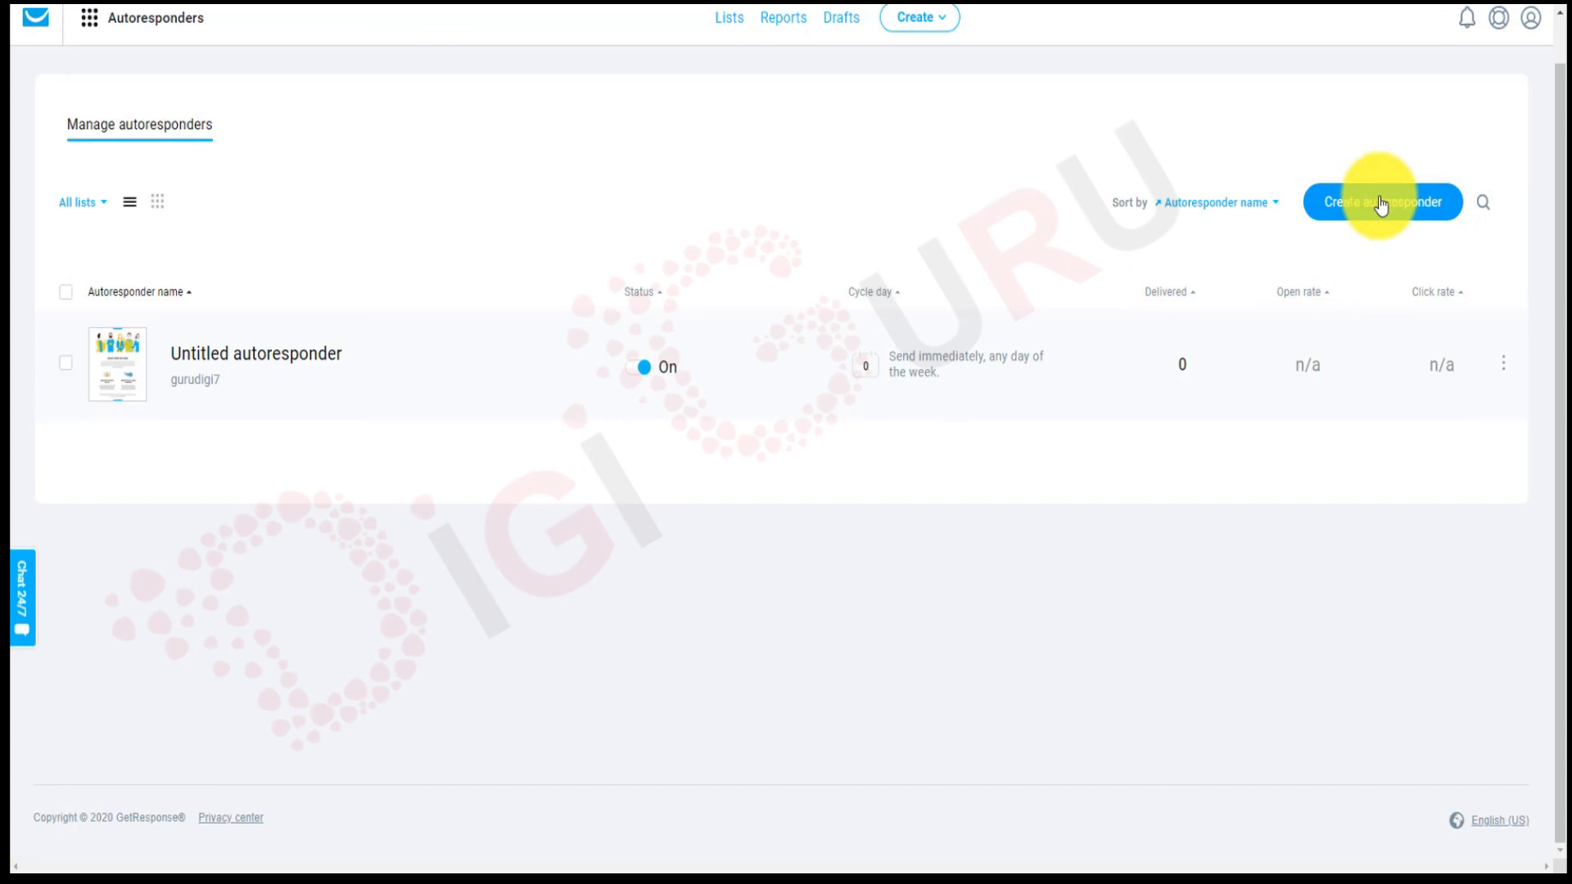
# Start a second autoresponder from the autoresponder list.
pyautogui.click(1356, 205)
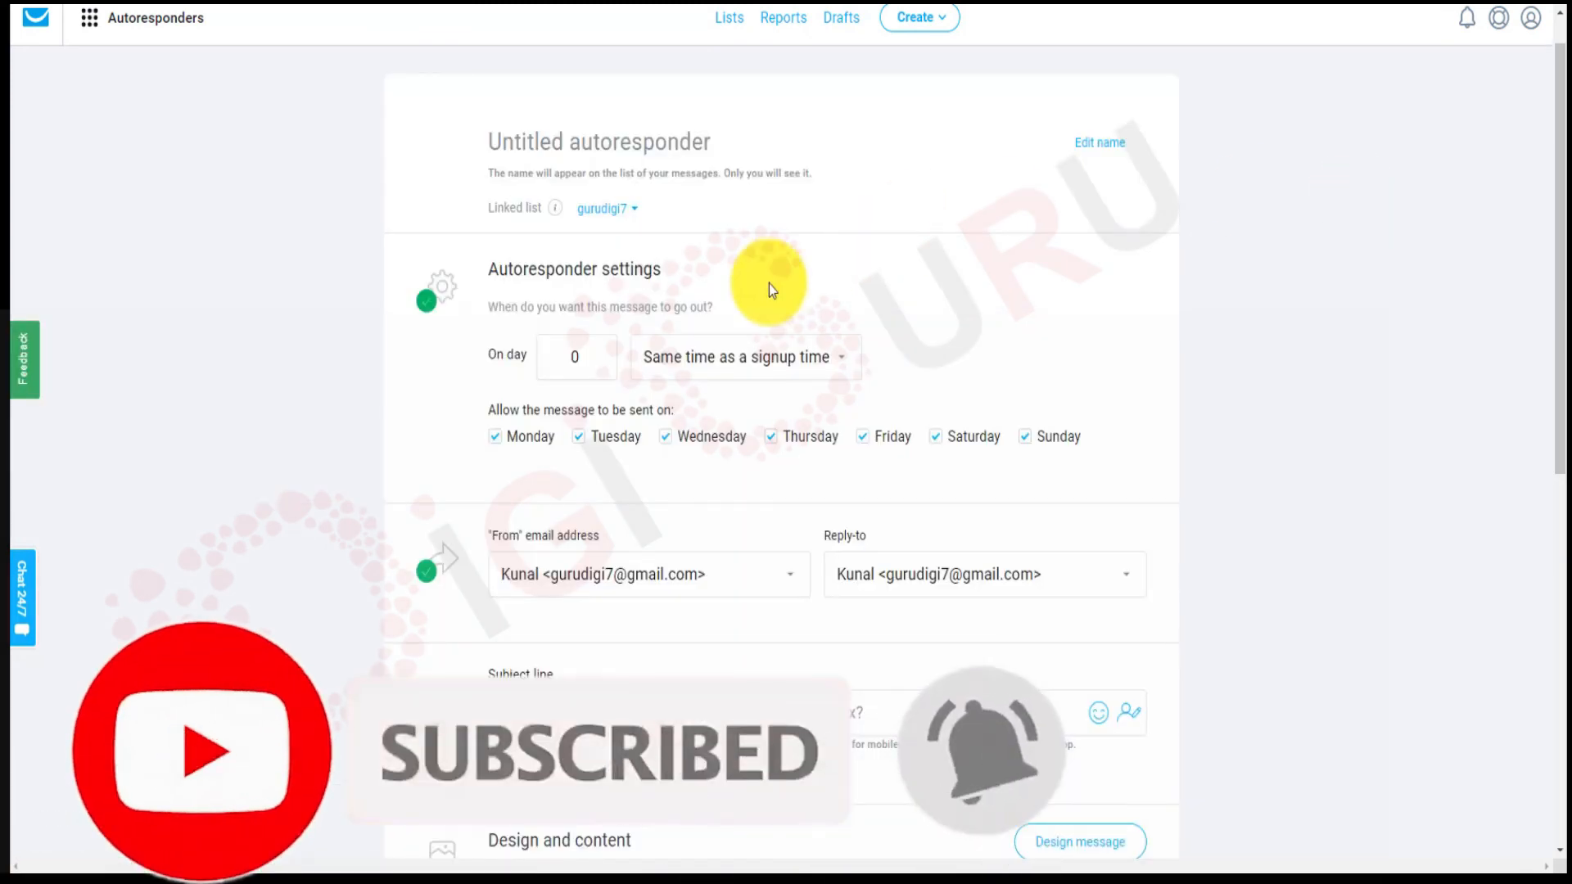
# Set the new autoresponder's send day to 1 of the cycle.
pyautogui.click(589, 358)
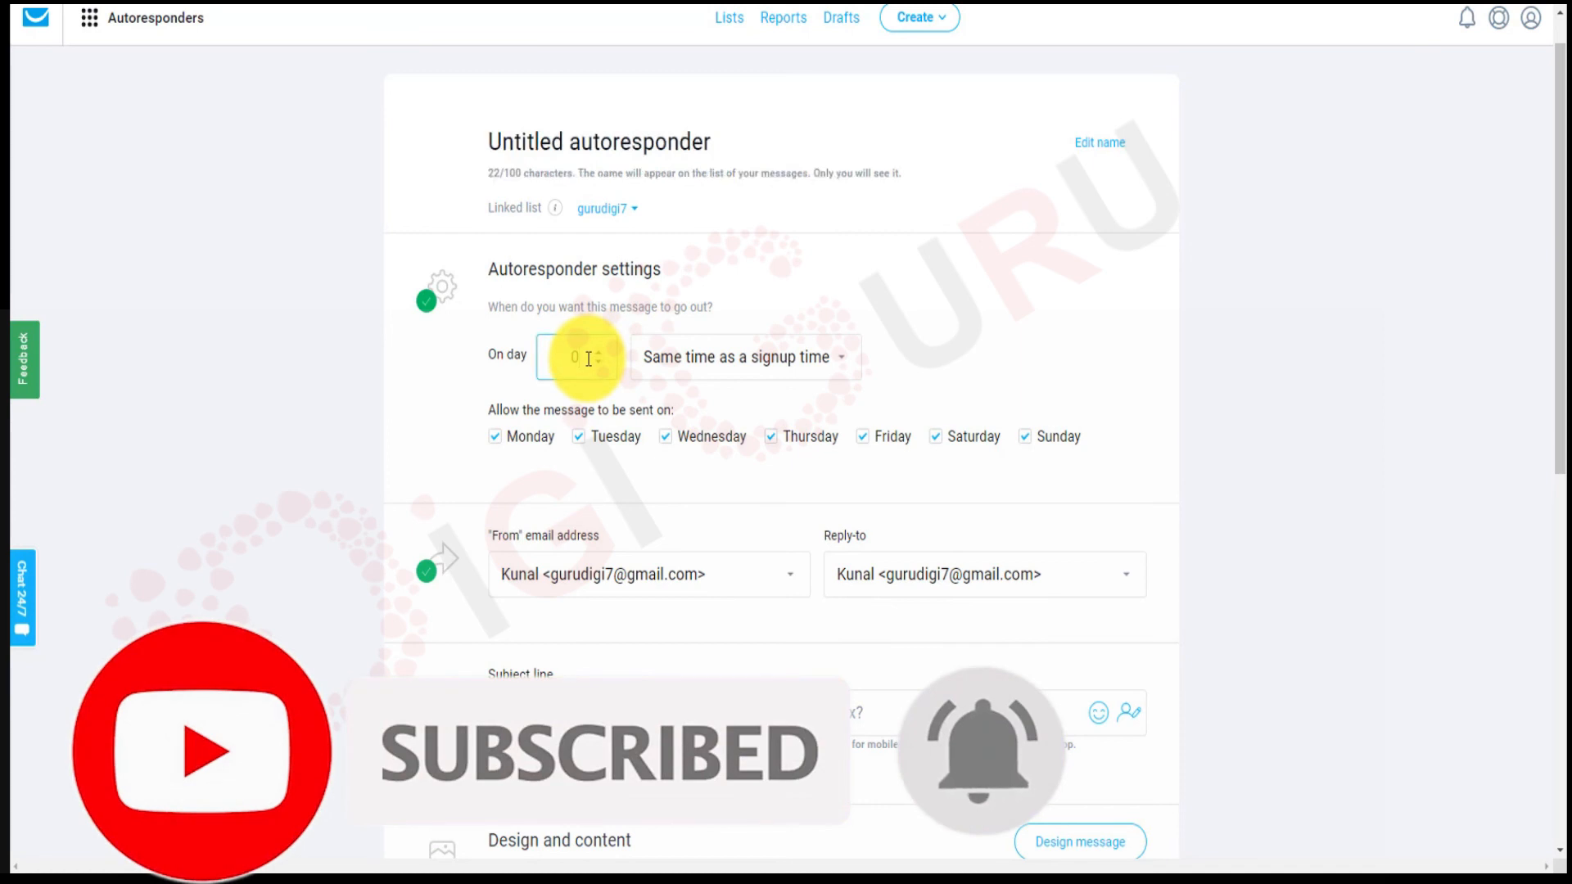
pyautogui.write('1')
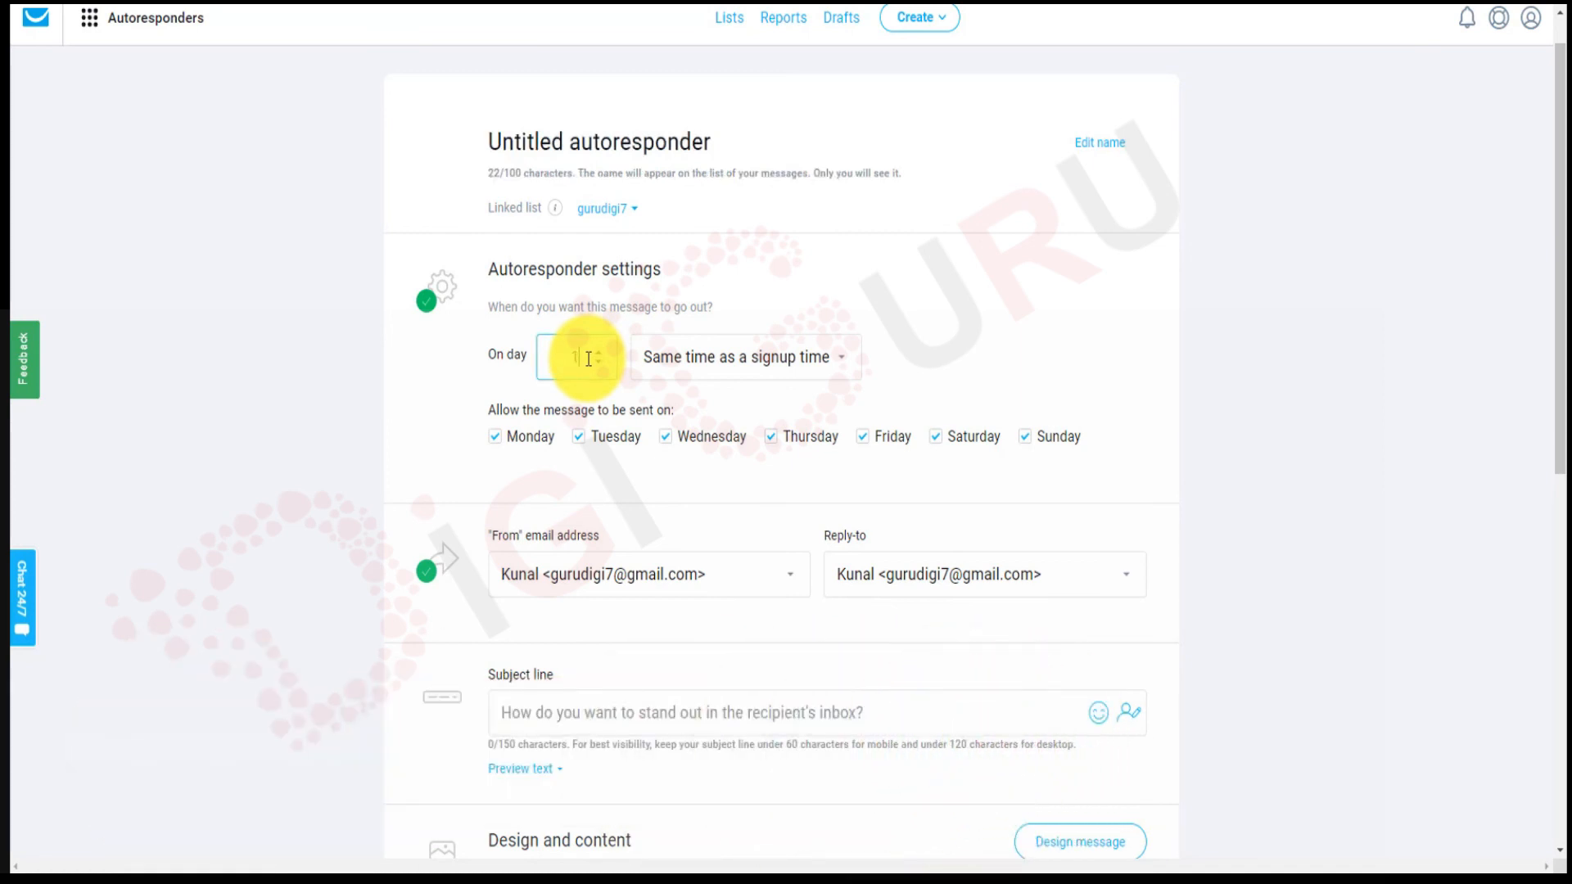
pyautogui.click(953, 347)
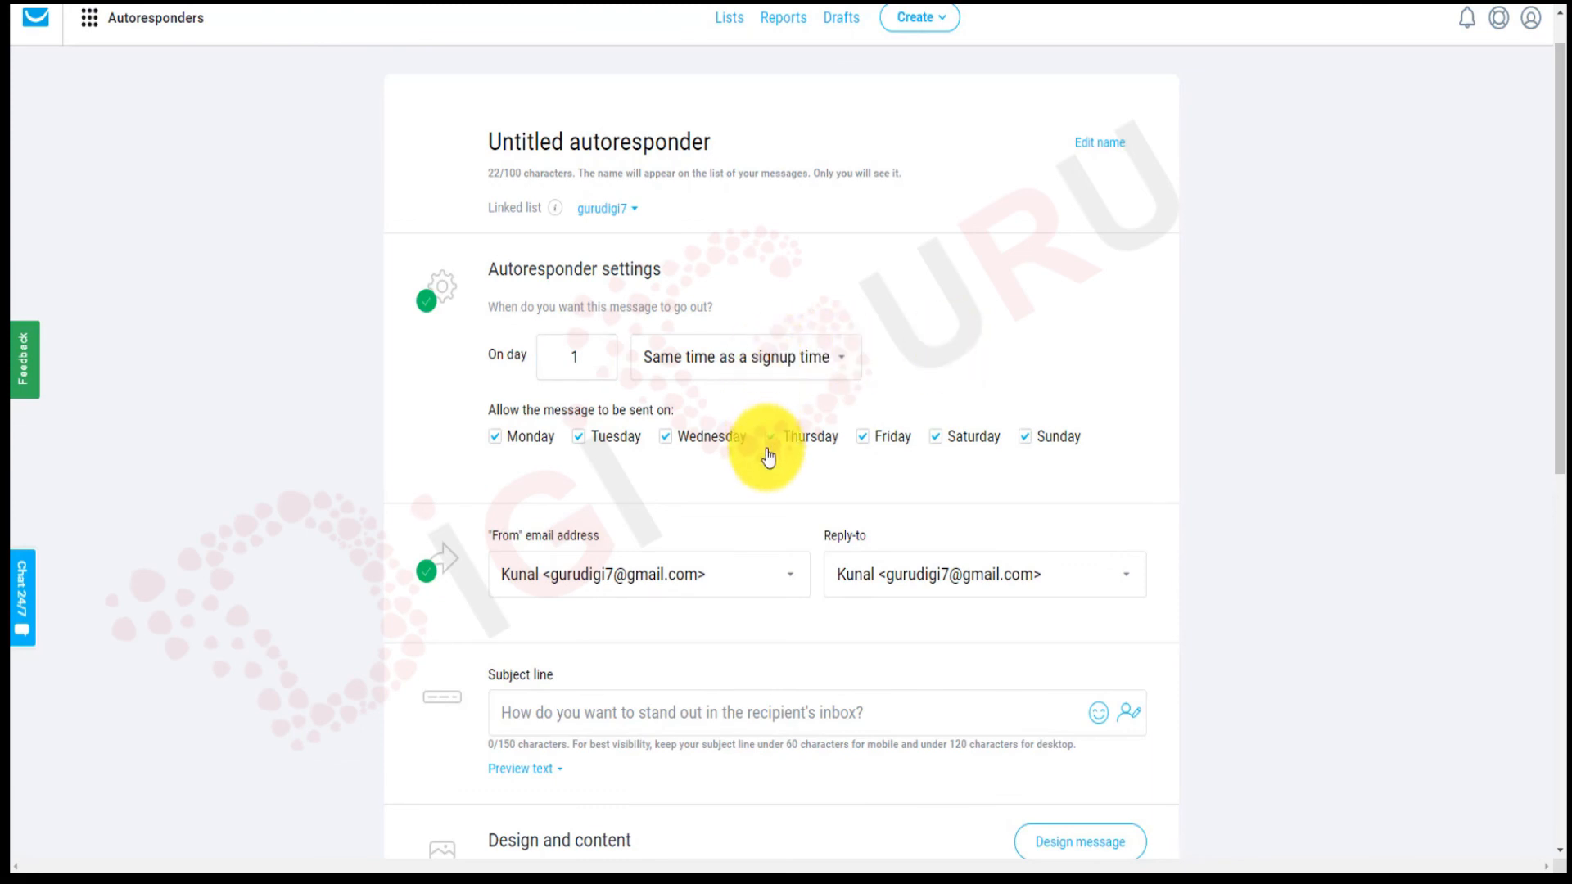
pyautogui.scroll(-2, 775, 495)
pyautogui.scroll(-5, 773, 490)
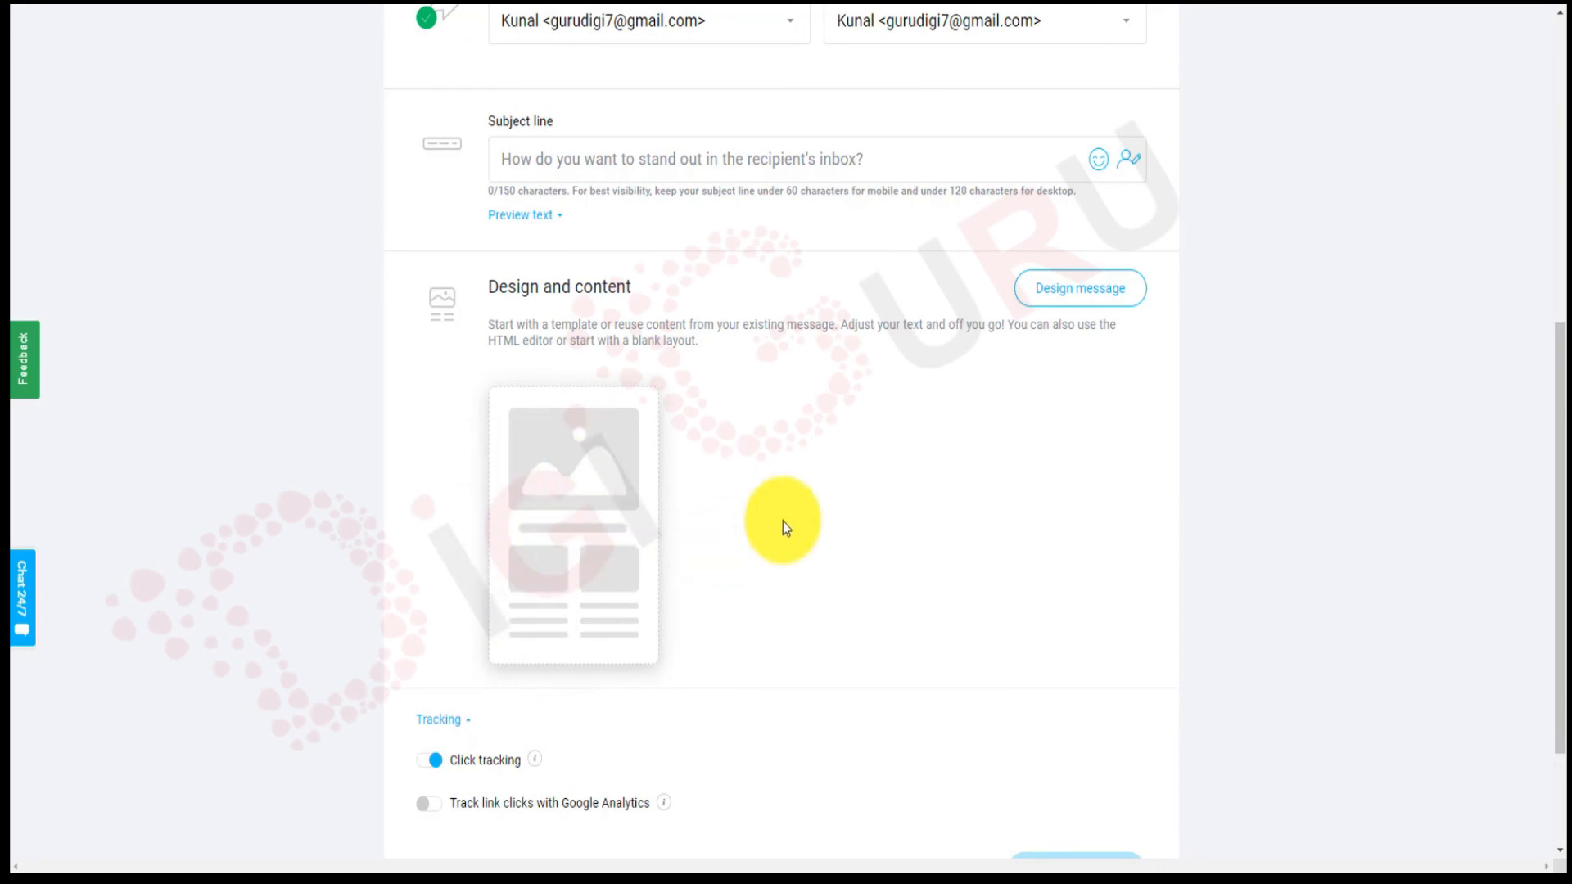
pyautogui.scroll(7, 782, 524)
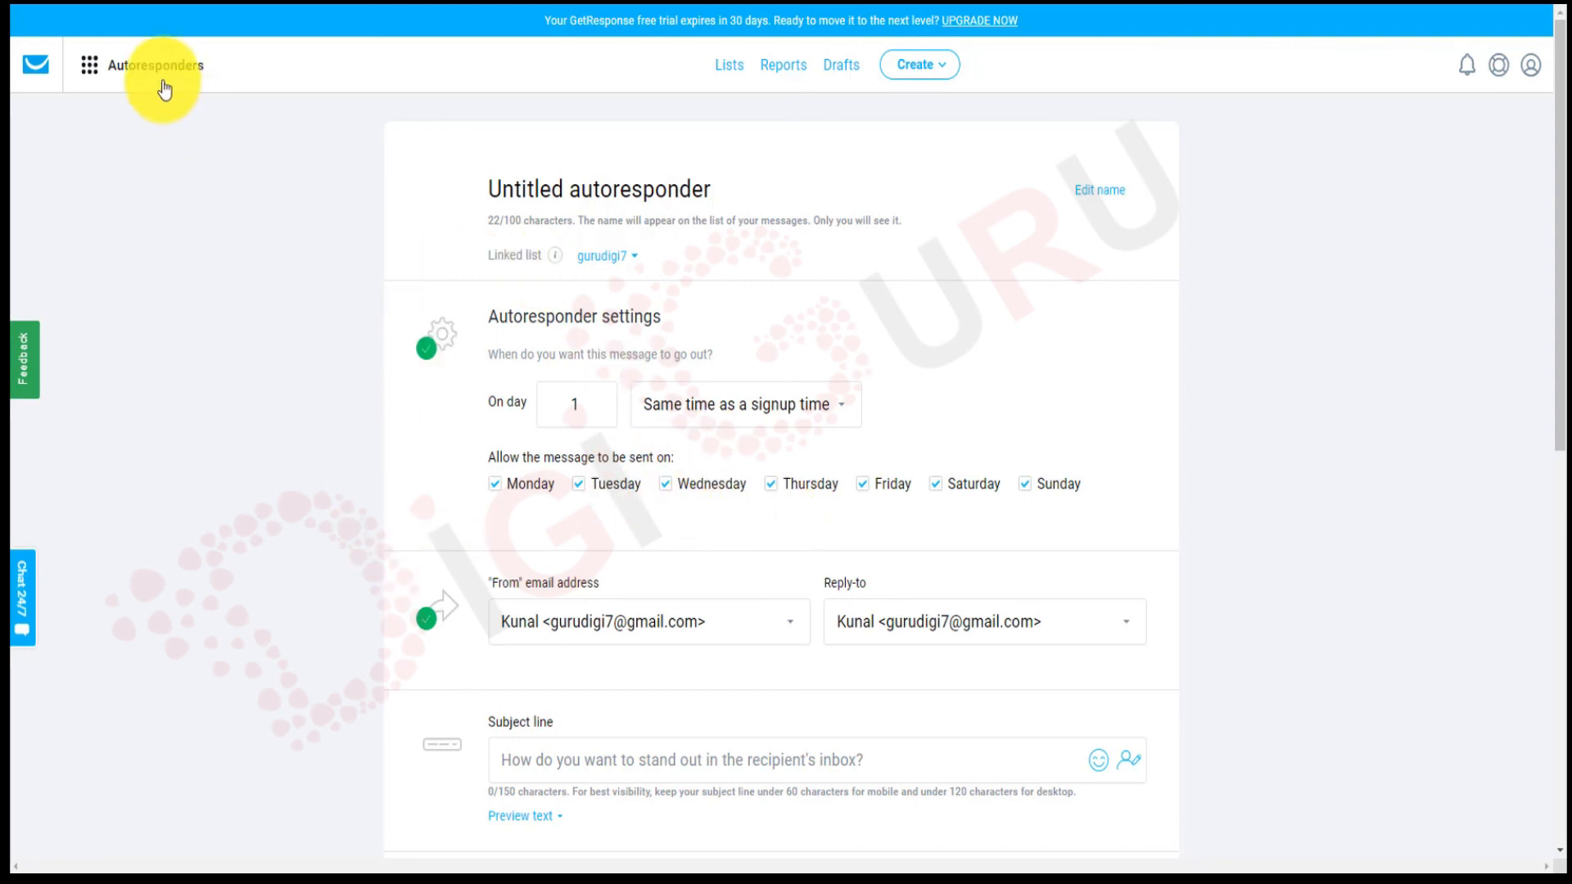
# Return to the GetResponse dashboard via the logo and reopen the tools menu.
pyautogui.click(89, 65)
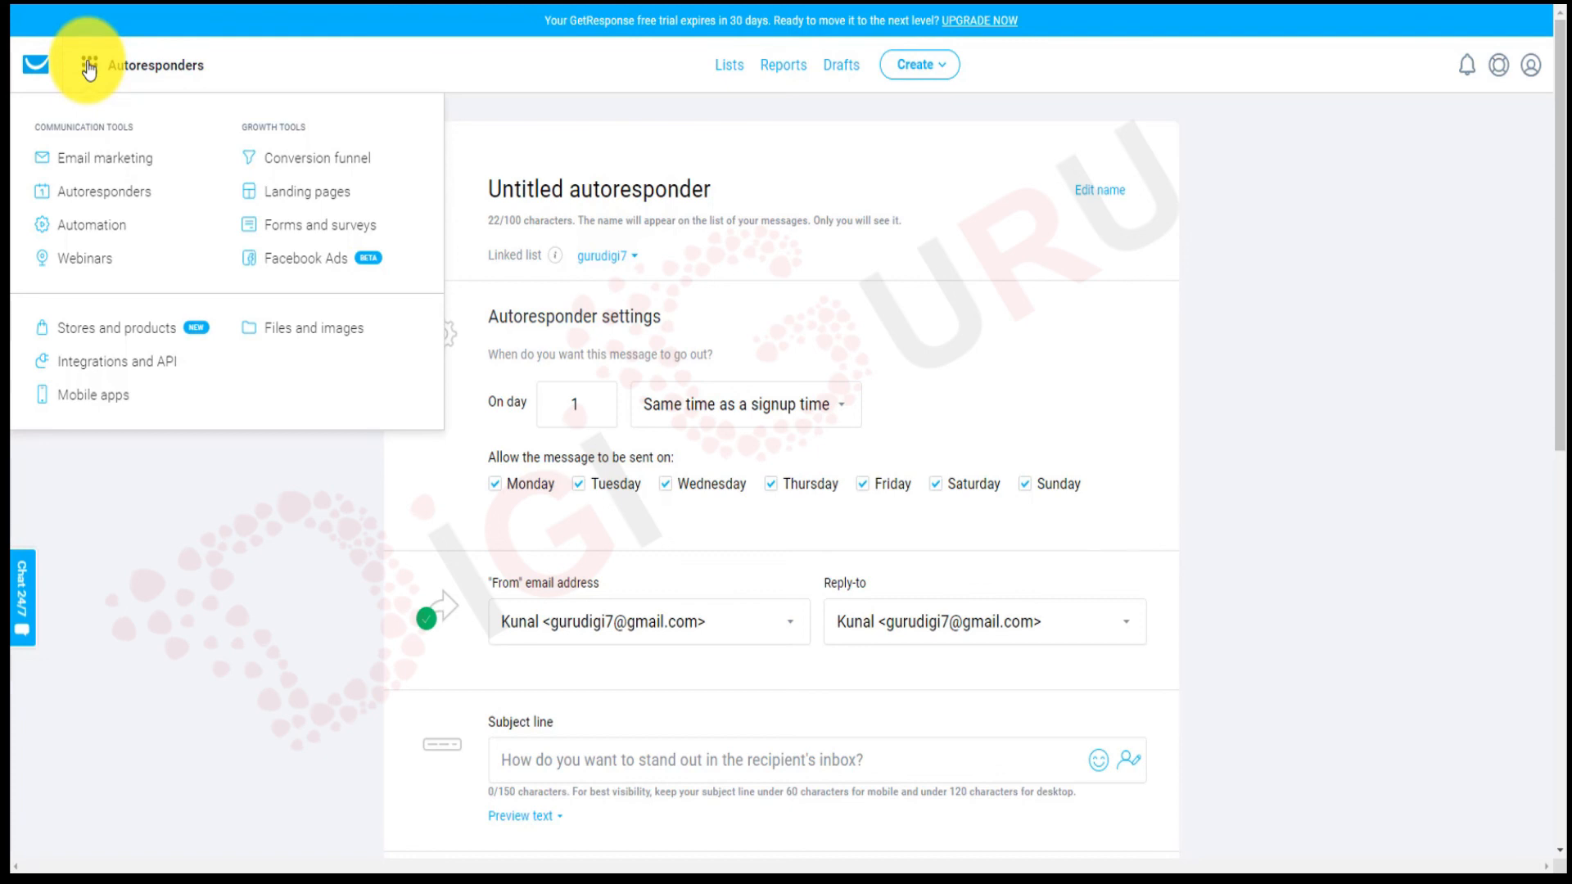
pyautogui.click(41, 65)
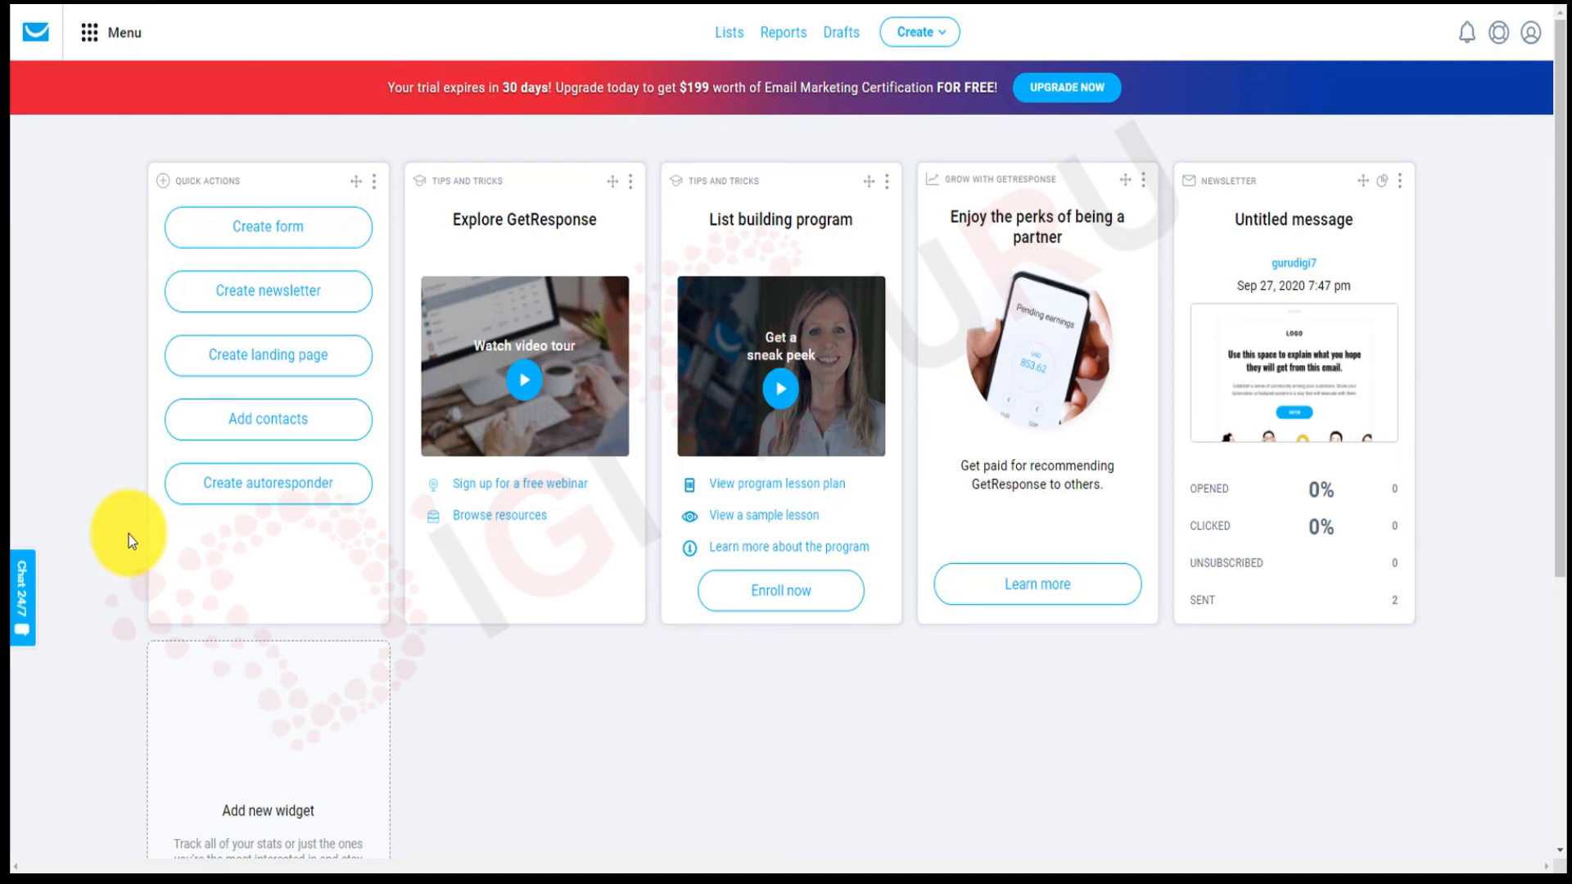
pyautogui.click(98, 34)
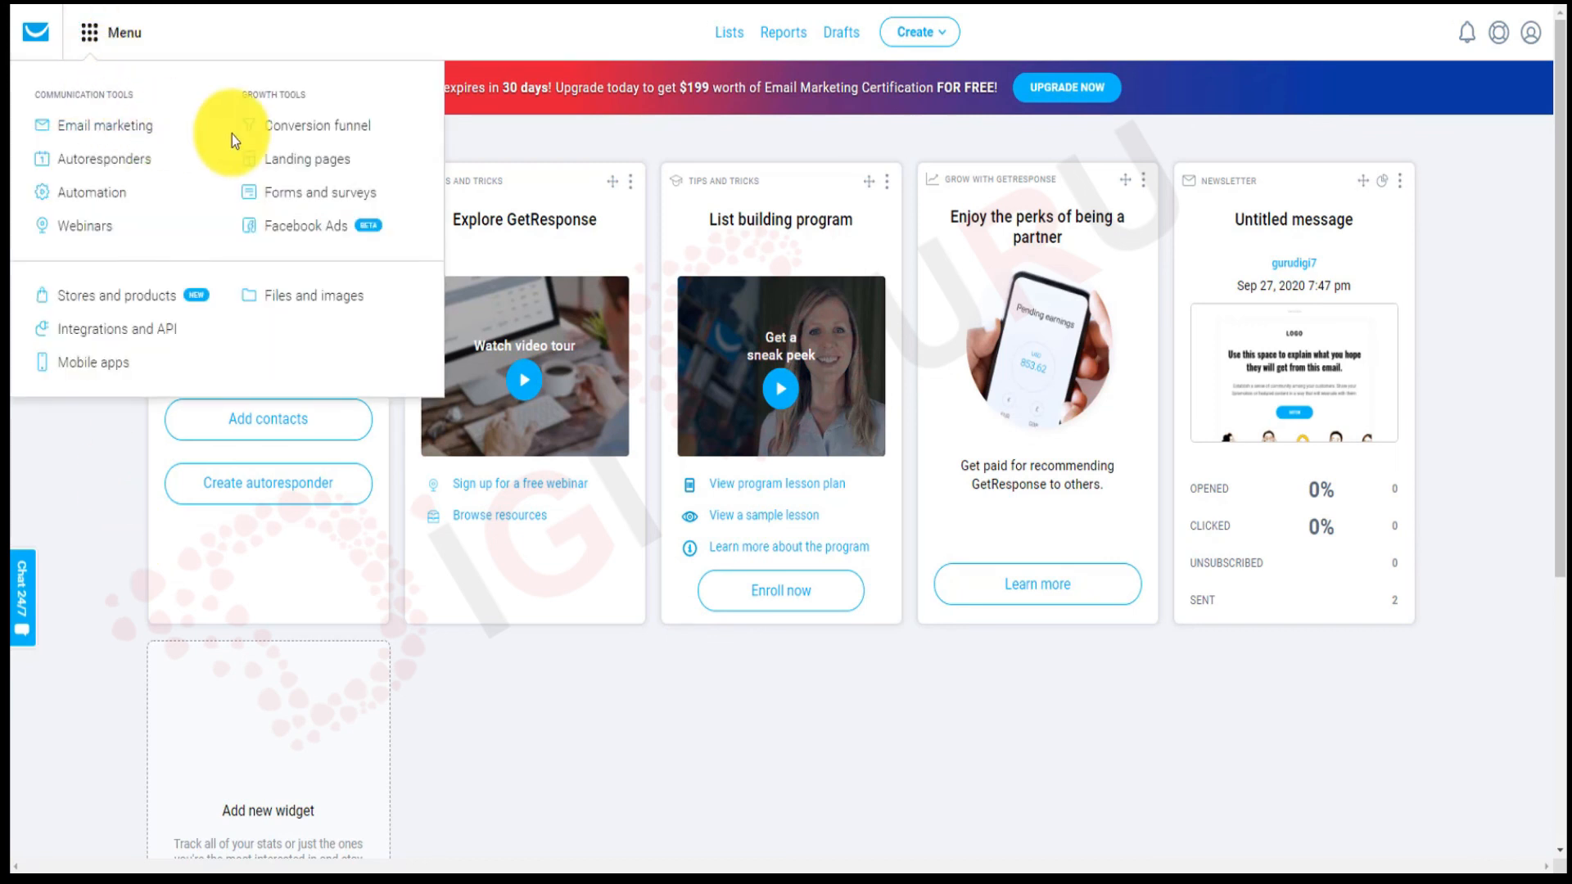